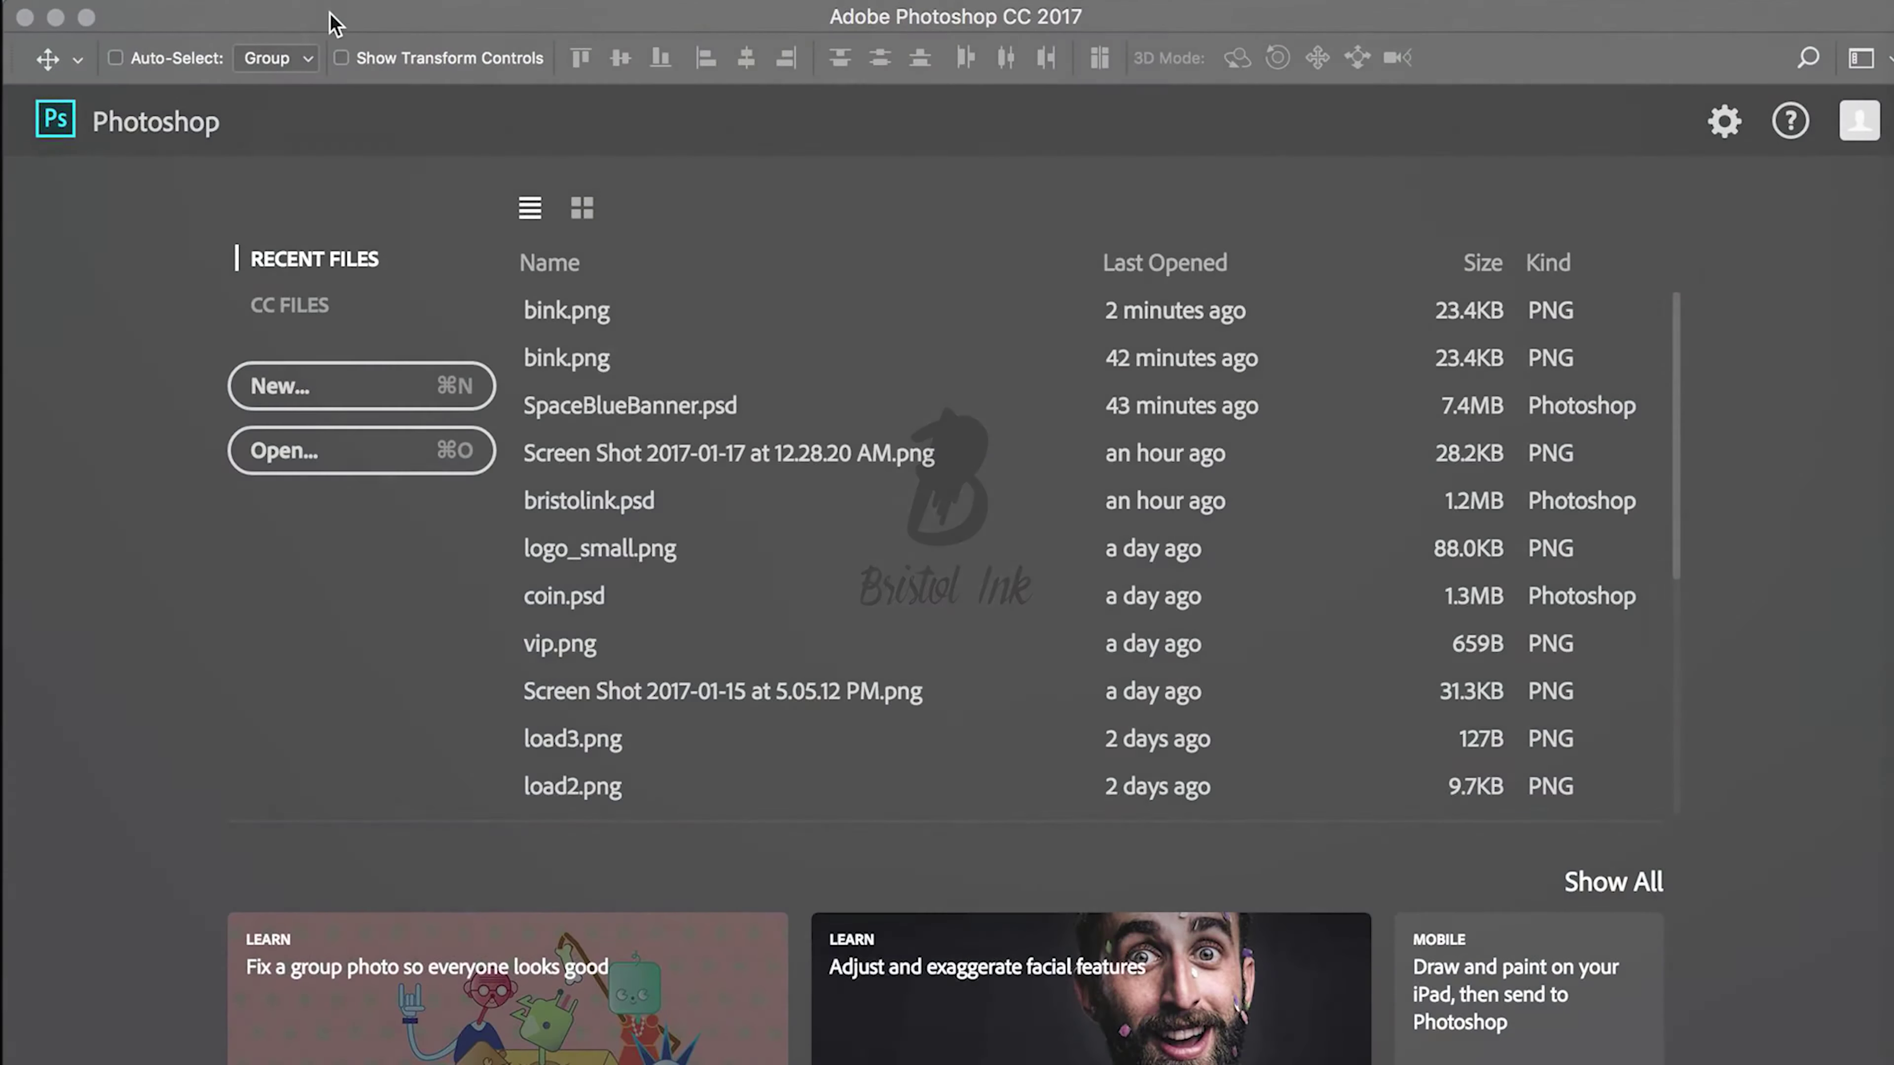
# - Open Backgrounds350.jpg from the Resources/Backgrounds folder after previewing the backgrounds
pyautogui.press('super+o')
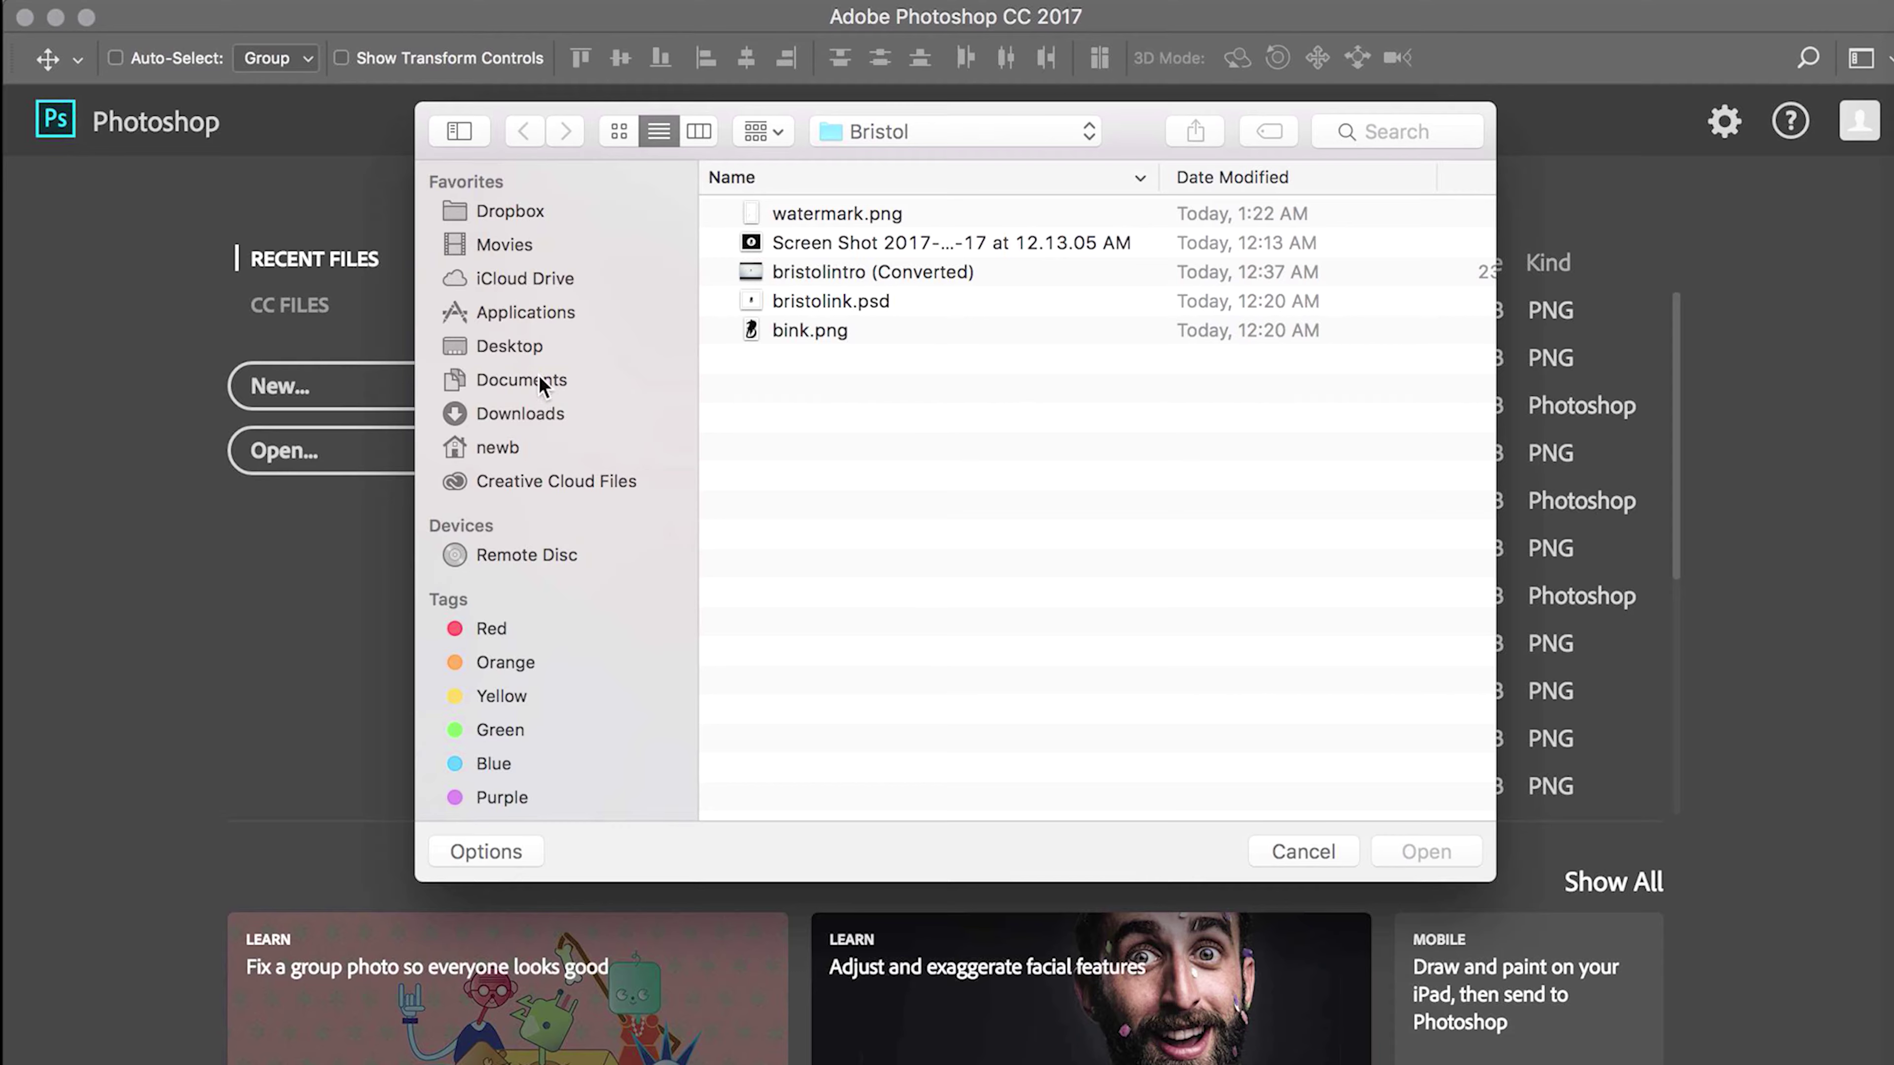
pyautogui.click(509, 345)
pyautogui.click(716, 272)
pyautogui.doubleClick(812, 243)
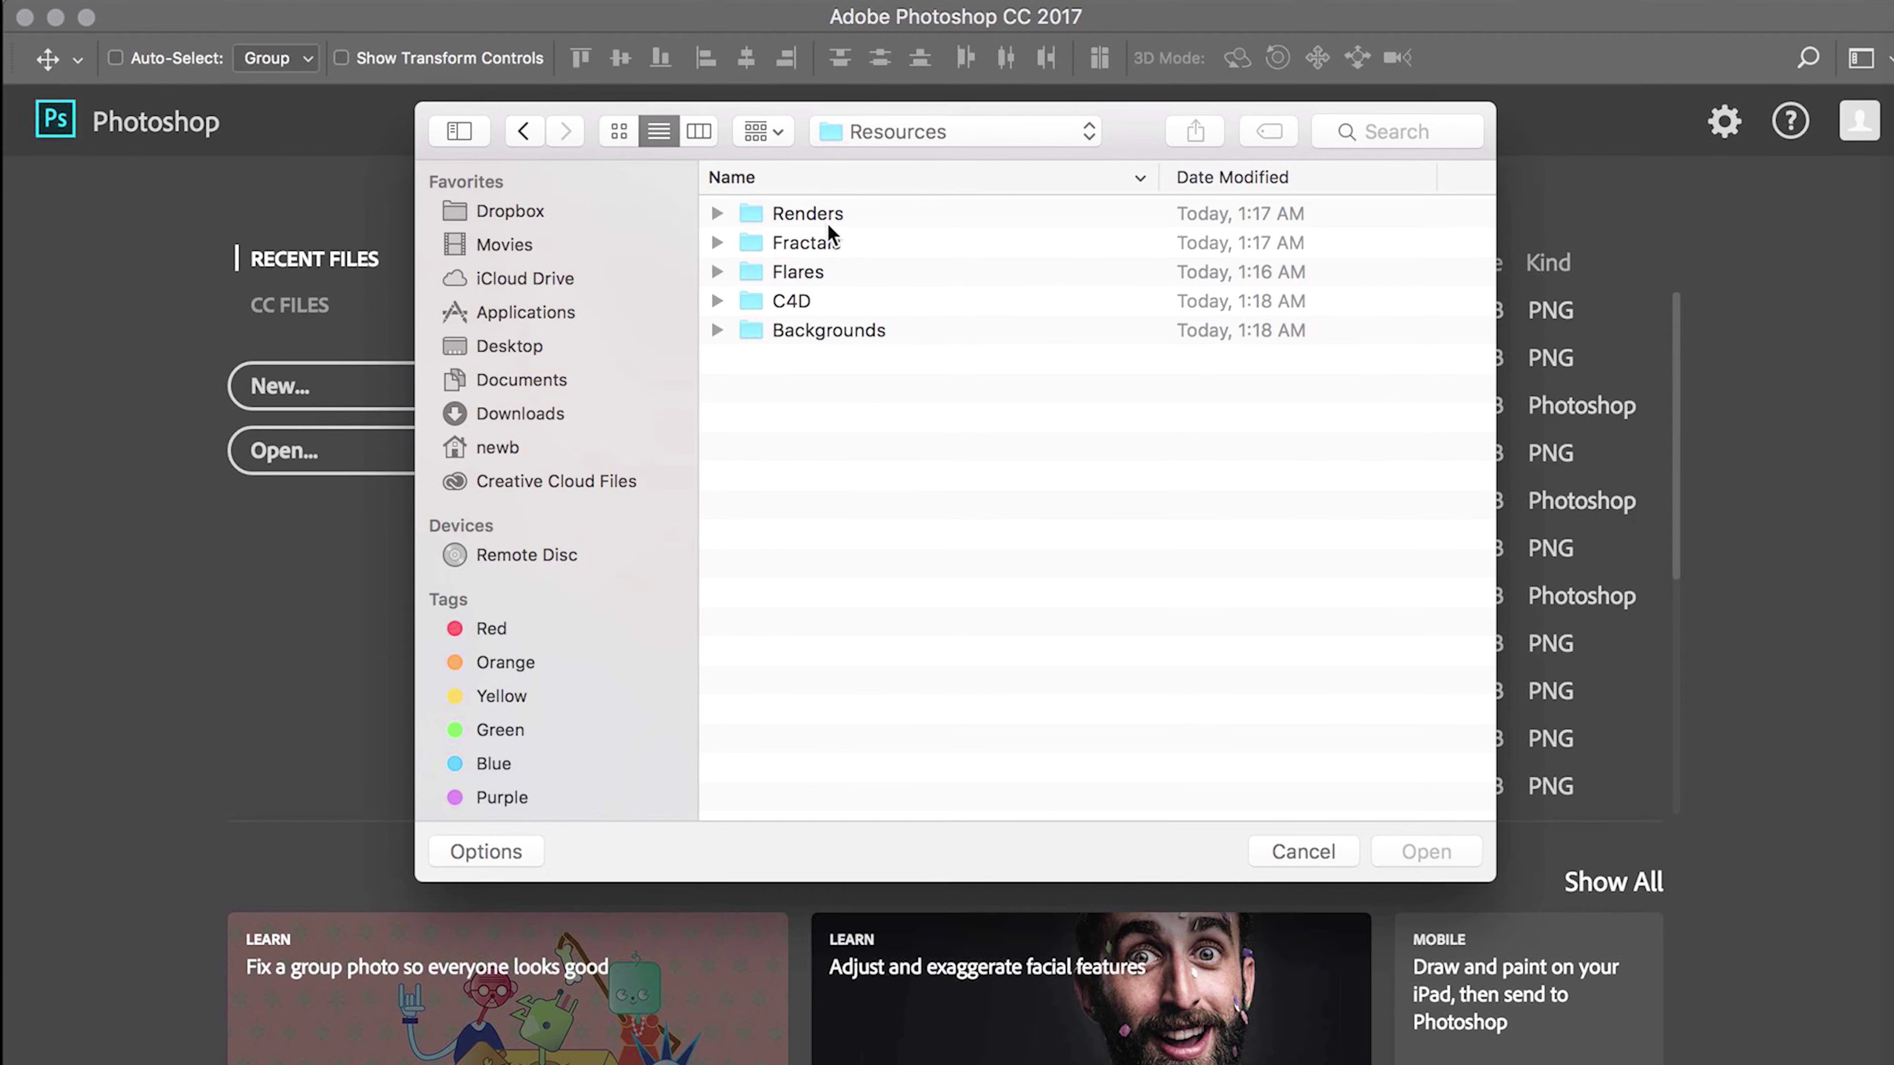
pyautogui.doubleClick(819, 330)
pyautogui.click(819, 243)
pyautogui.press('space')
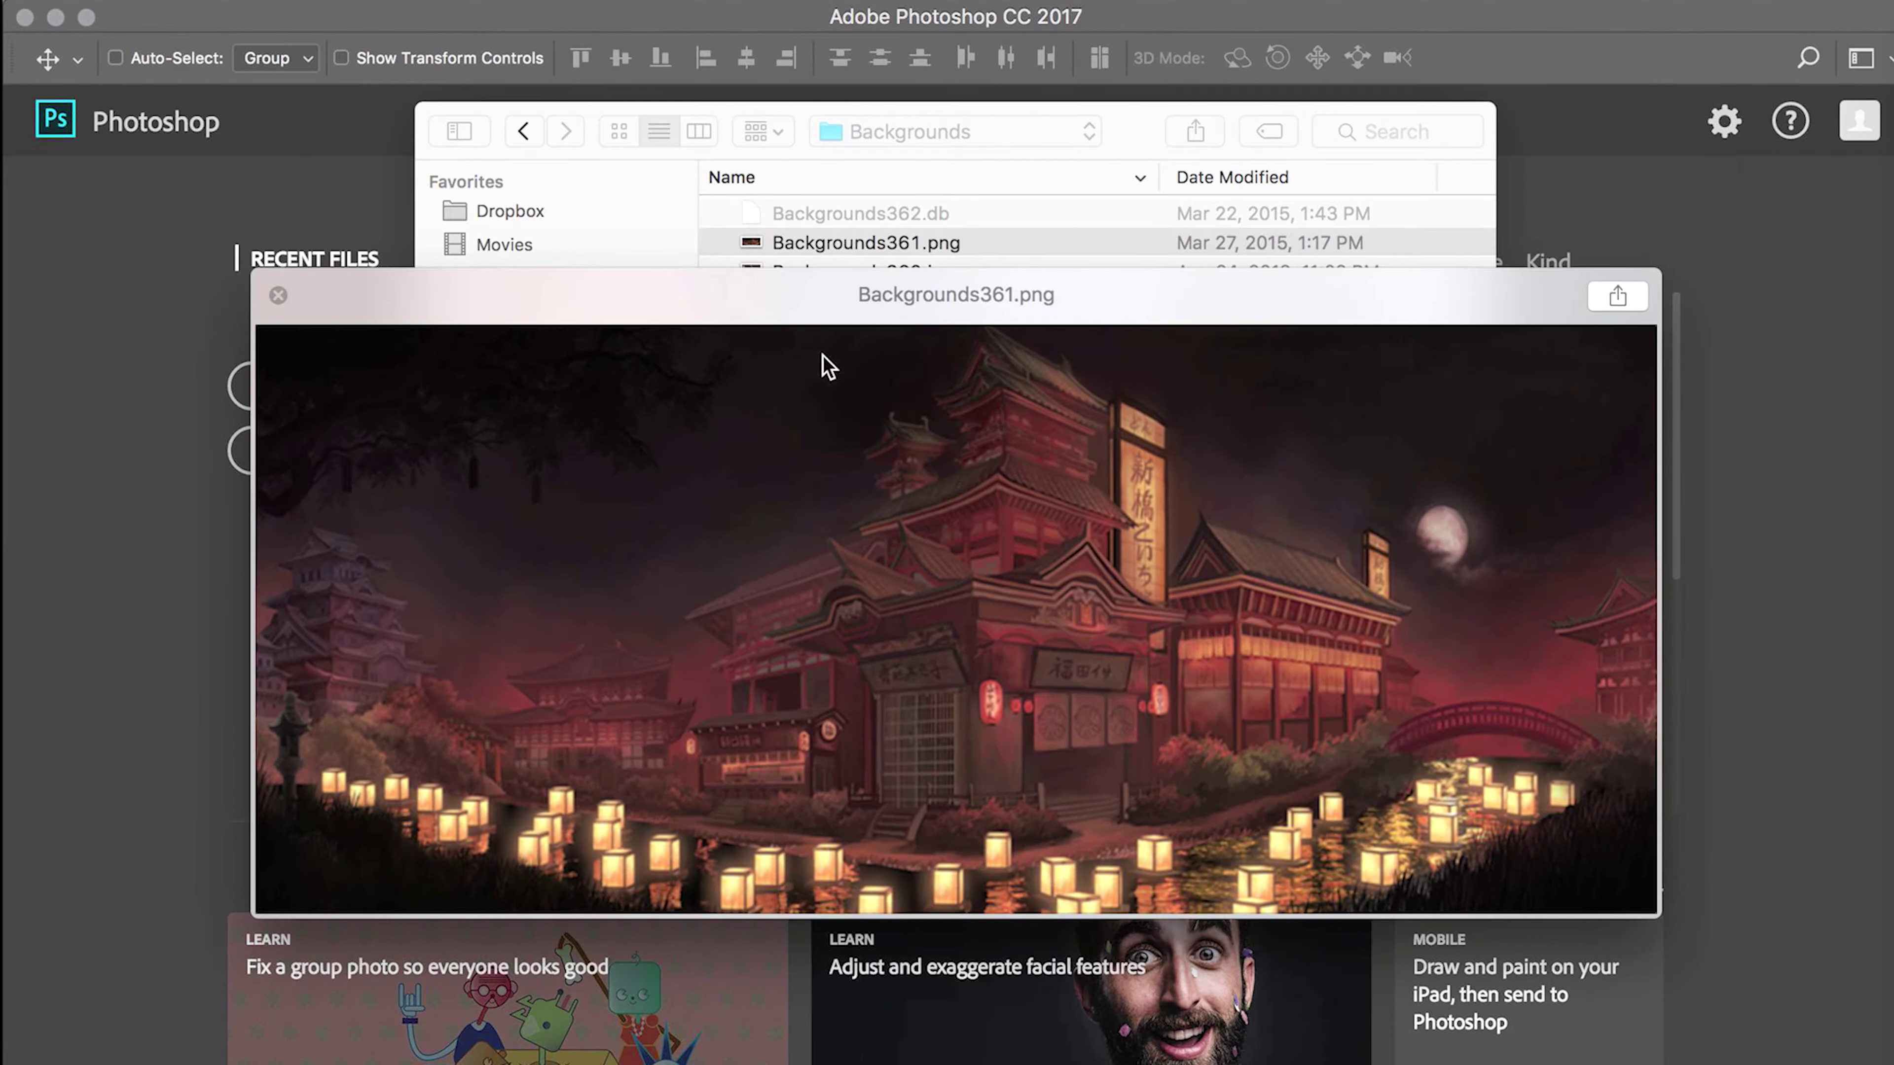
pyautogui.press('Down')
pyautogui.press('Down')
pyautogui.press('Down')
pyautogui.press('Down')
pyautogui.press('Down')
pyautogui.press('Down')
pyautogui.press('Down')
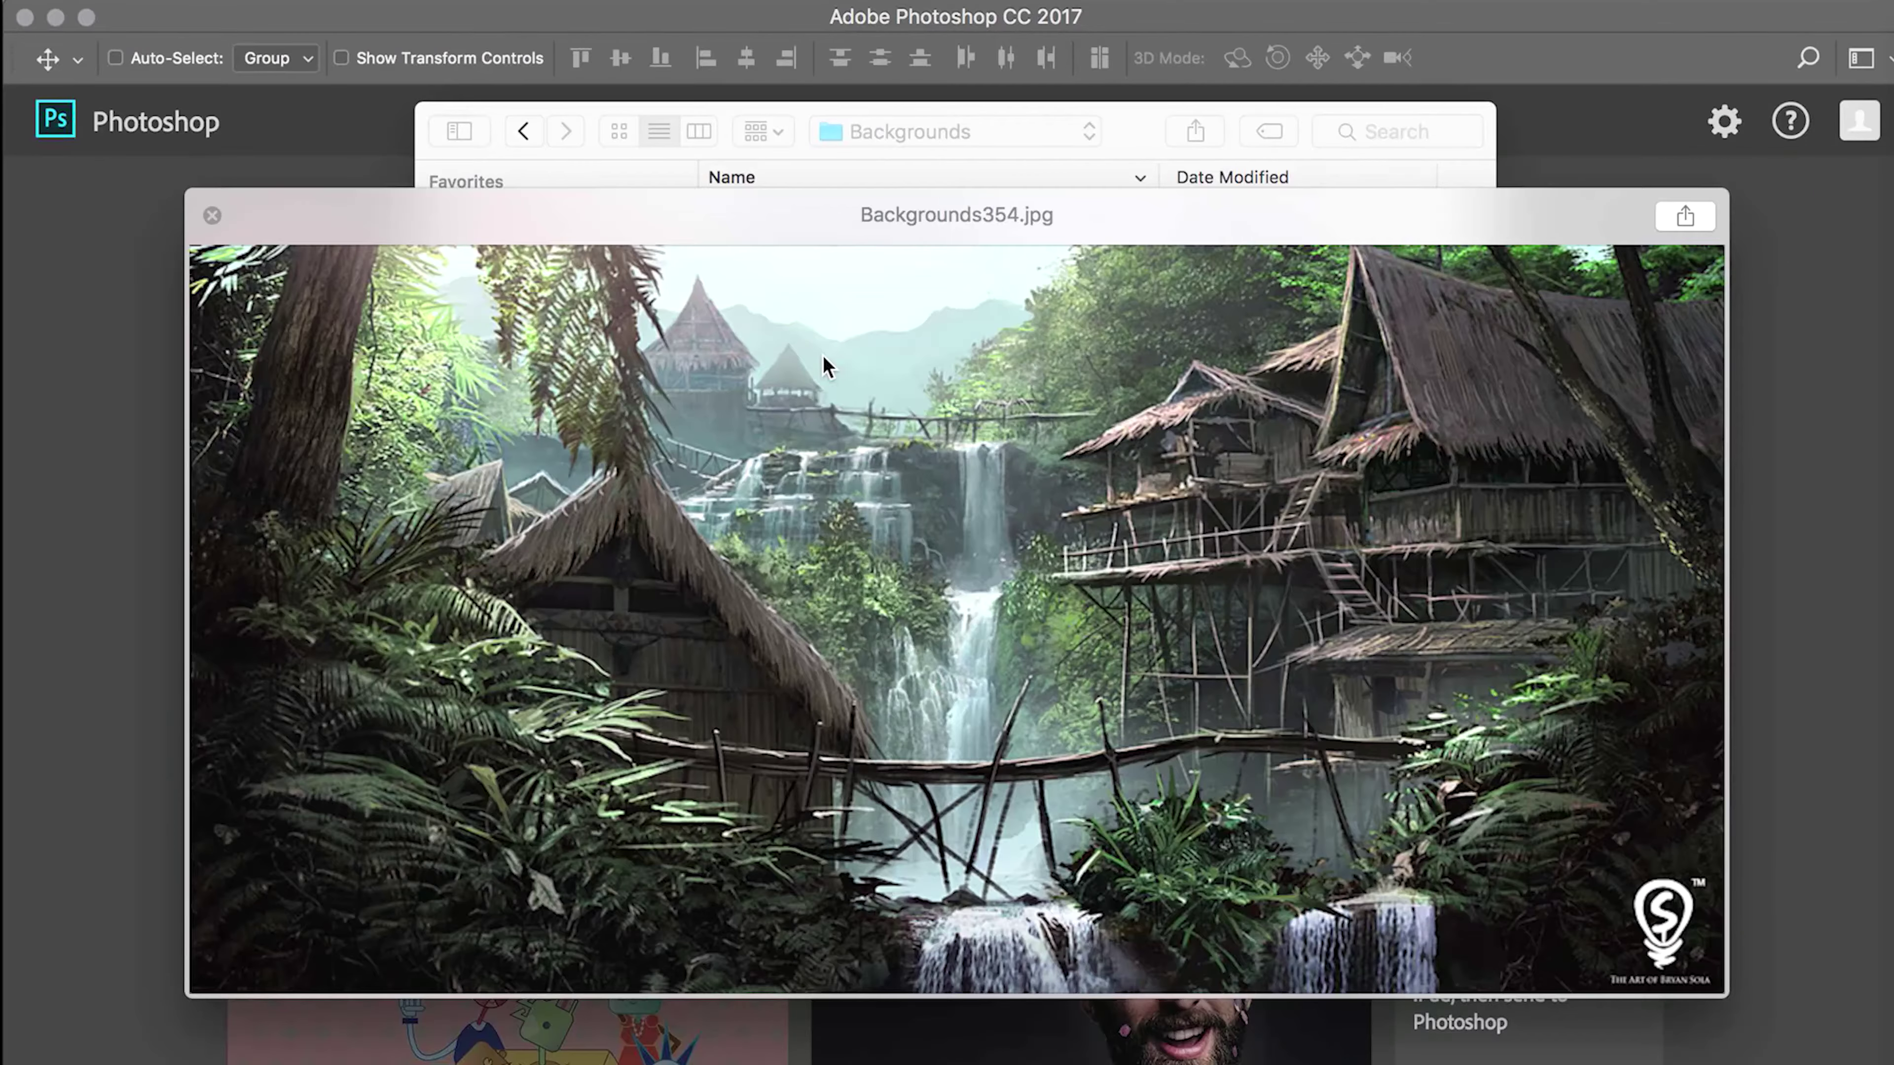
pyautogui.press('Down')
pyautogui.press('Down')
pyautogui.press('Down')
pyautogui.press('Down')
pyautogui.press('Down')
pyautogui.press('Up')
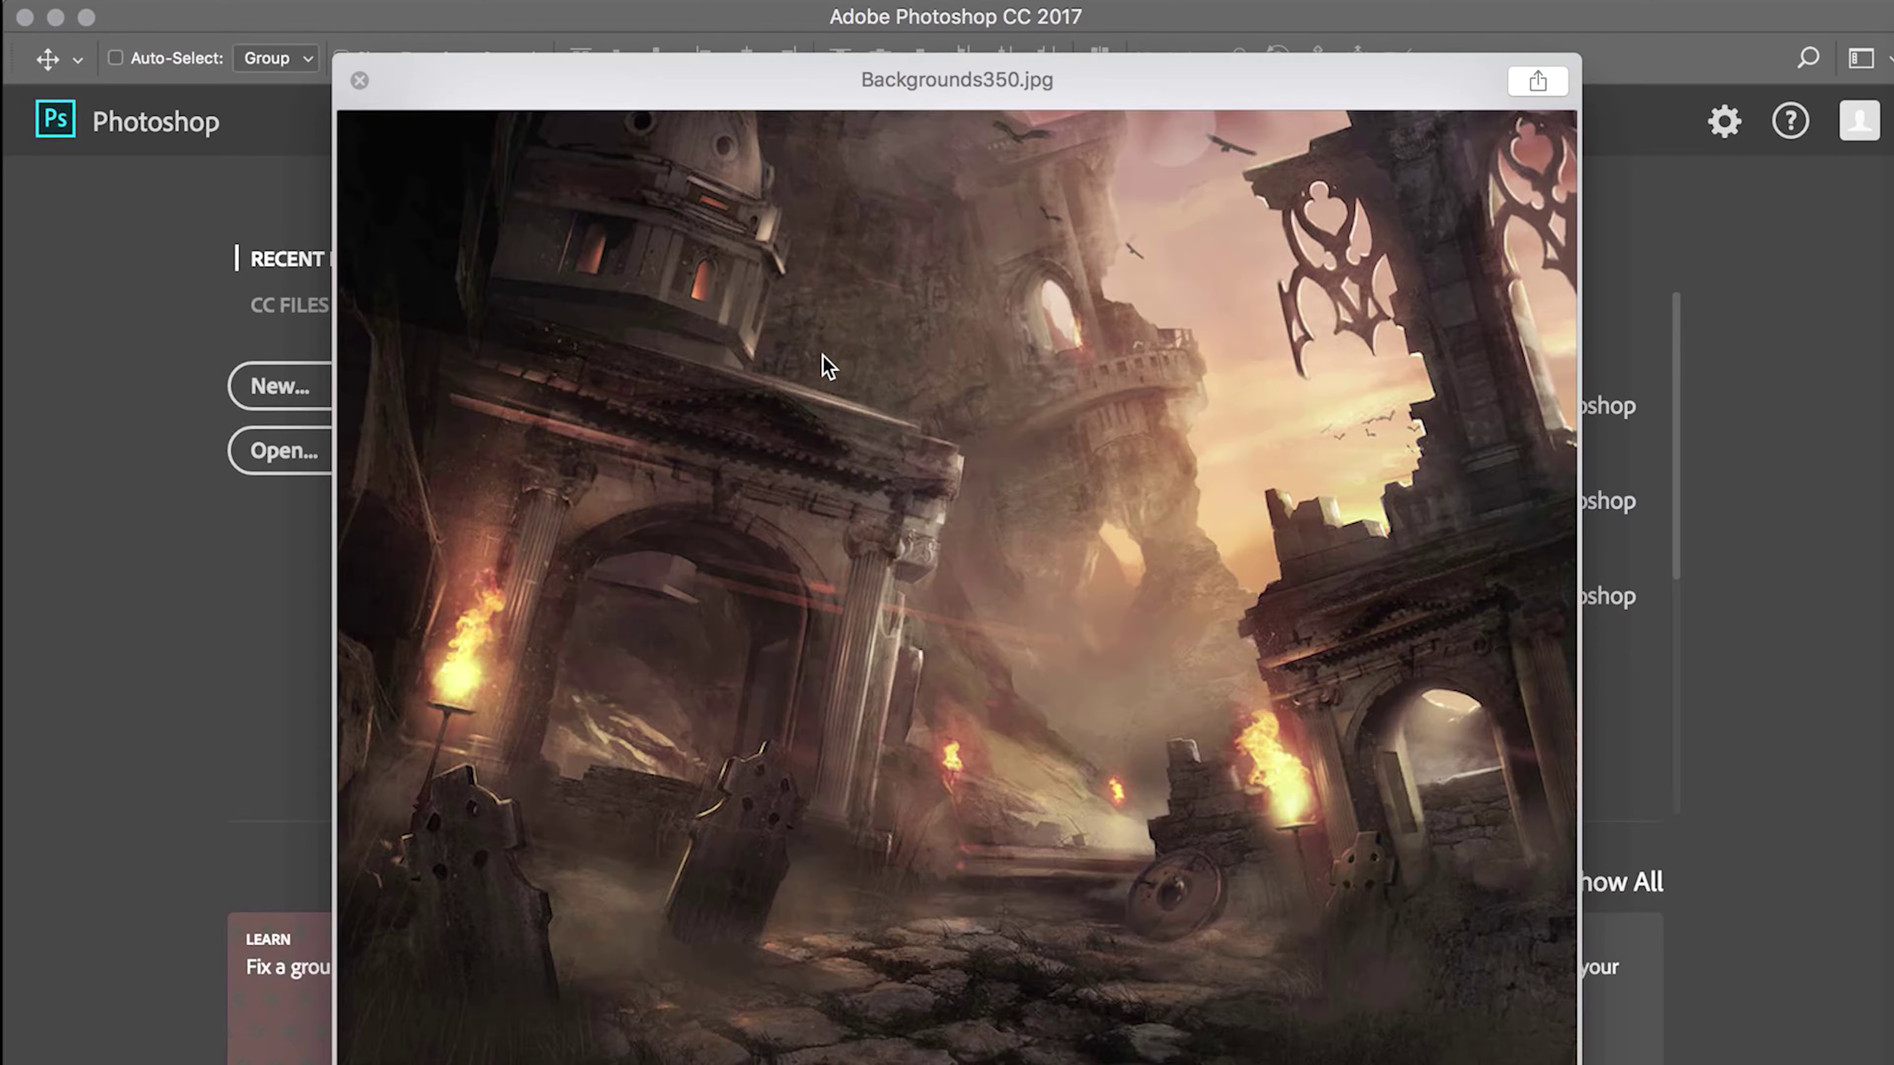
pyautogui.press('space')
pyautogui.press('Return')
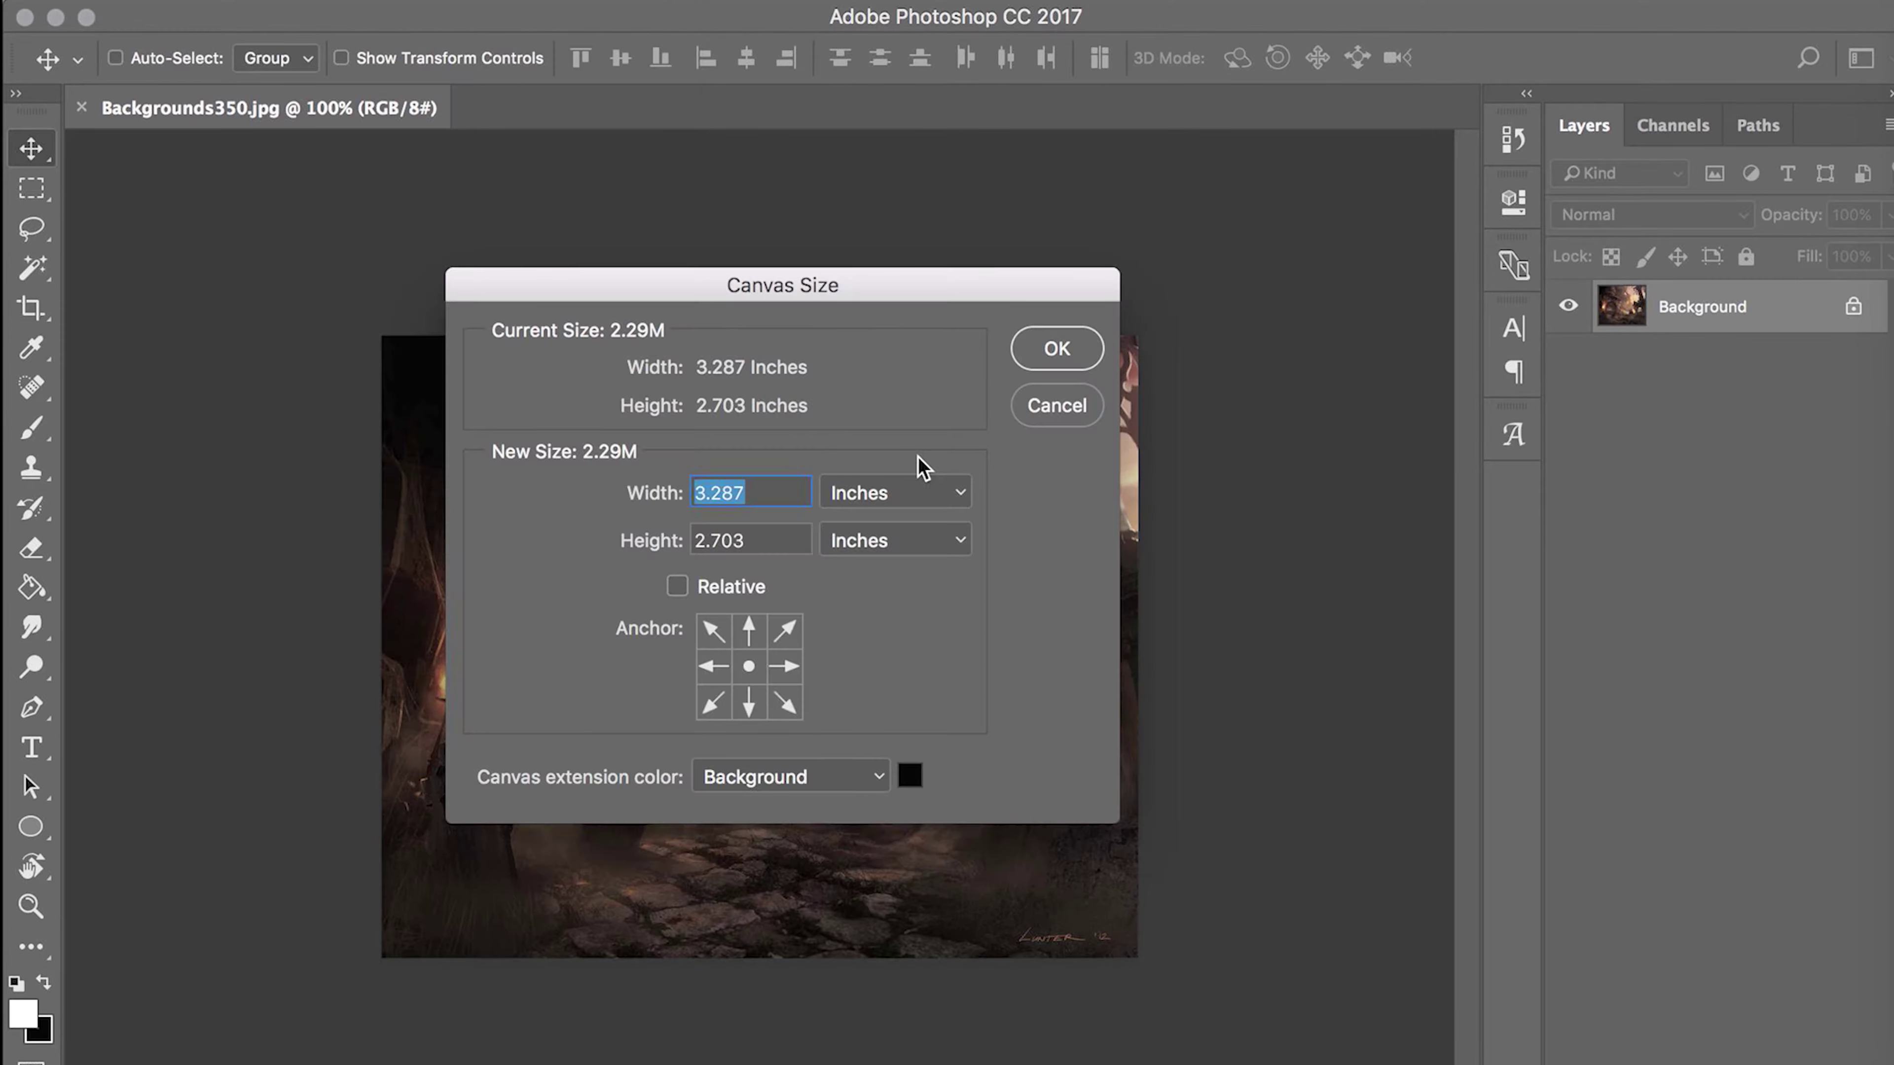
# - Set the canvas size to 750 by 500 pixels
pyautogui.press('Return')
pyautogui.click(868, 492)
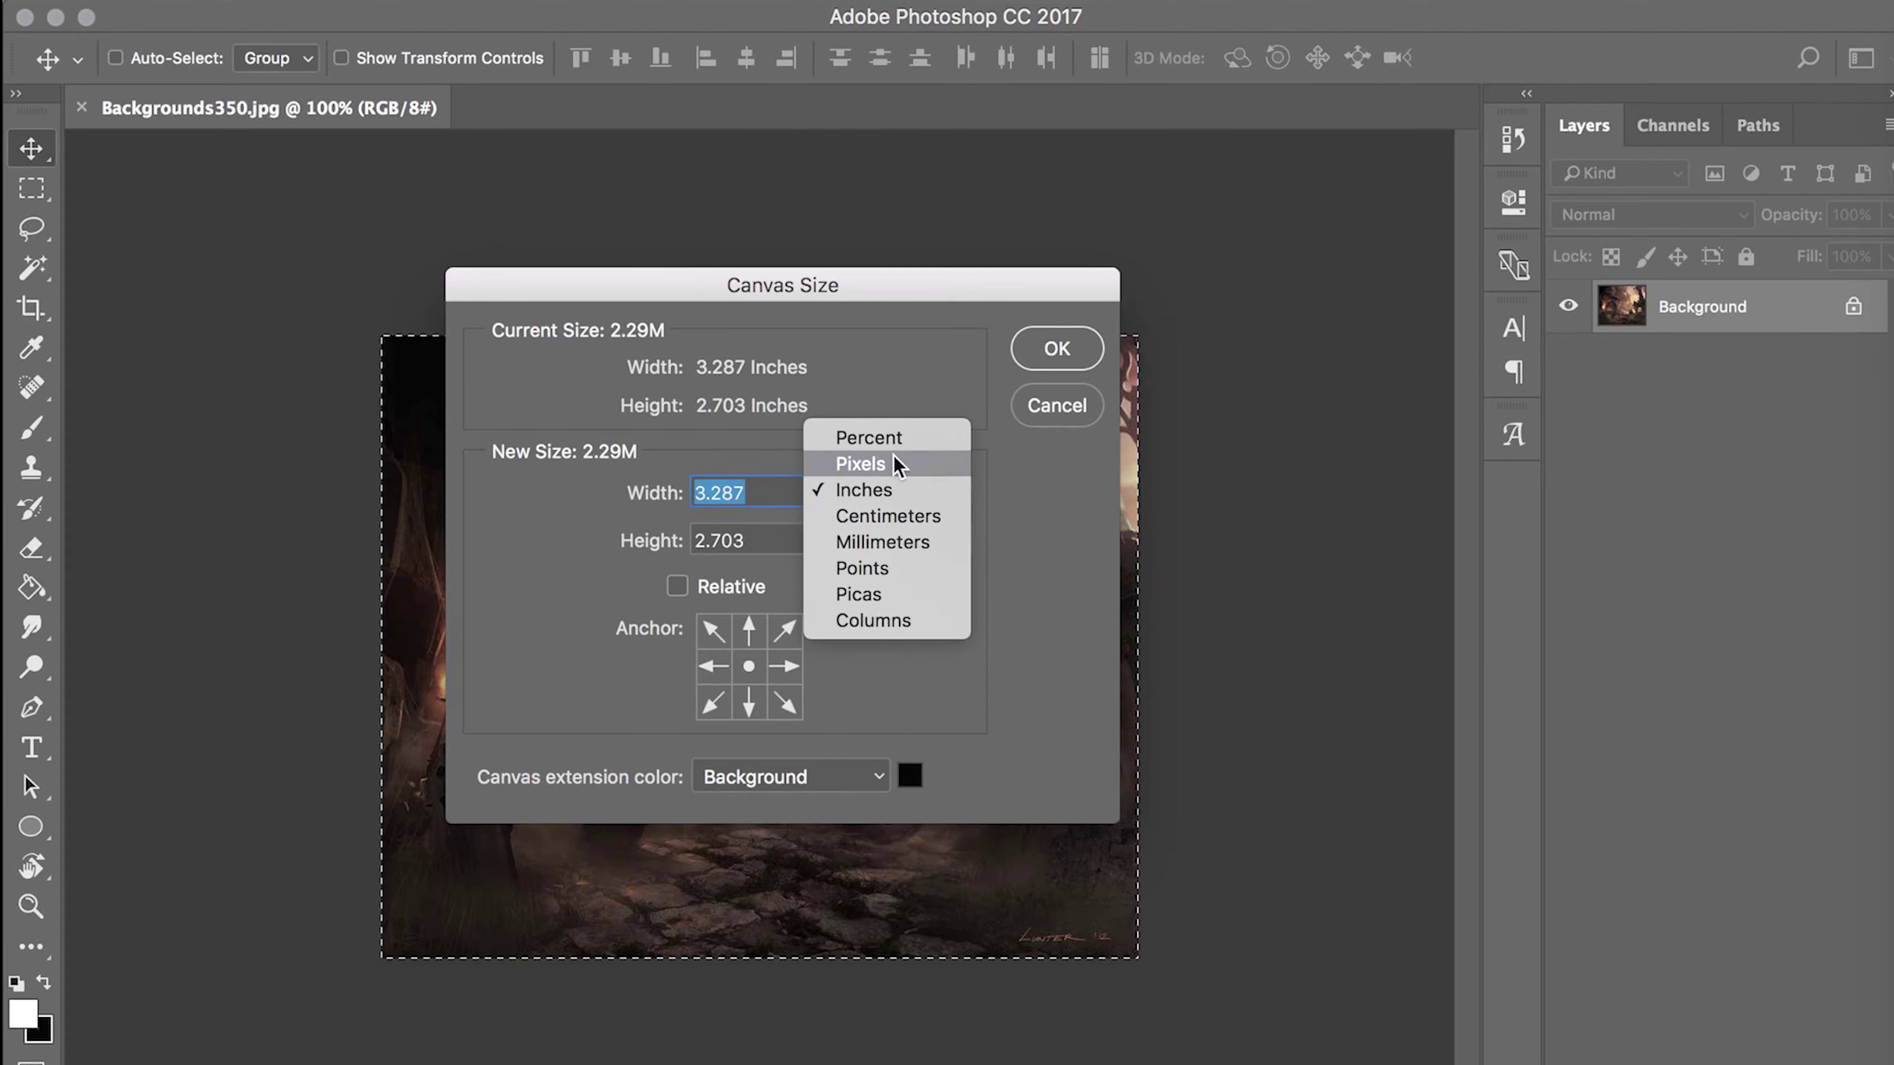
pyautogui.click(858, 466)
pyautogui.click(775, 493)
pyautogui.press('Tab')
pyautogui.write('3')
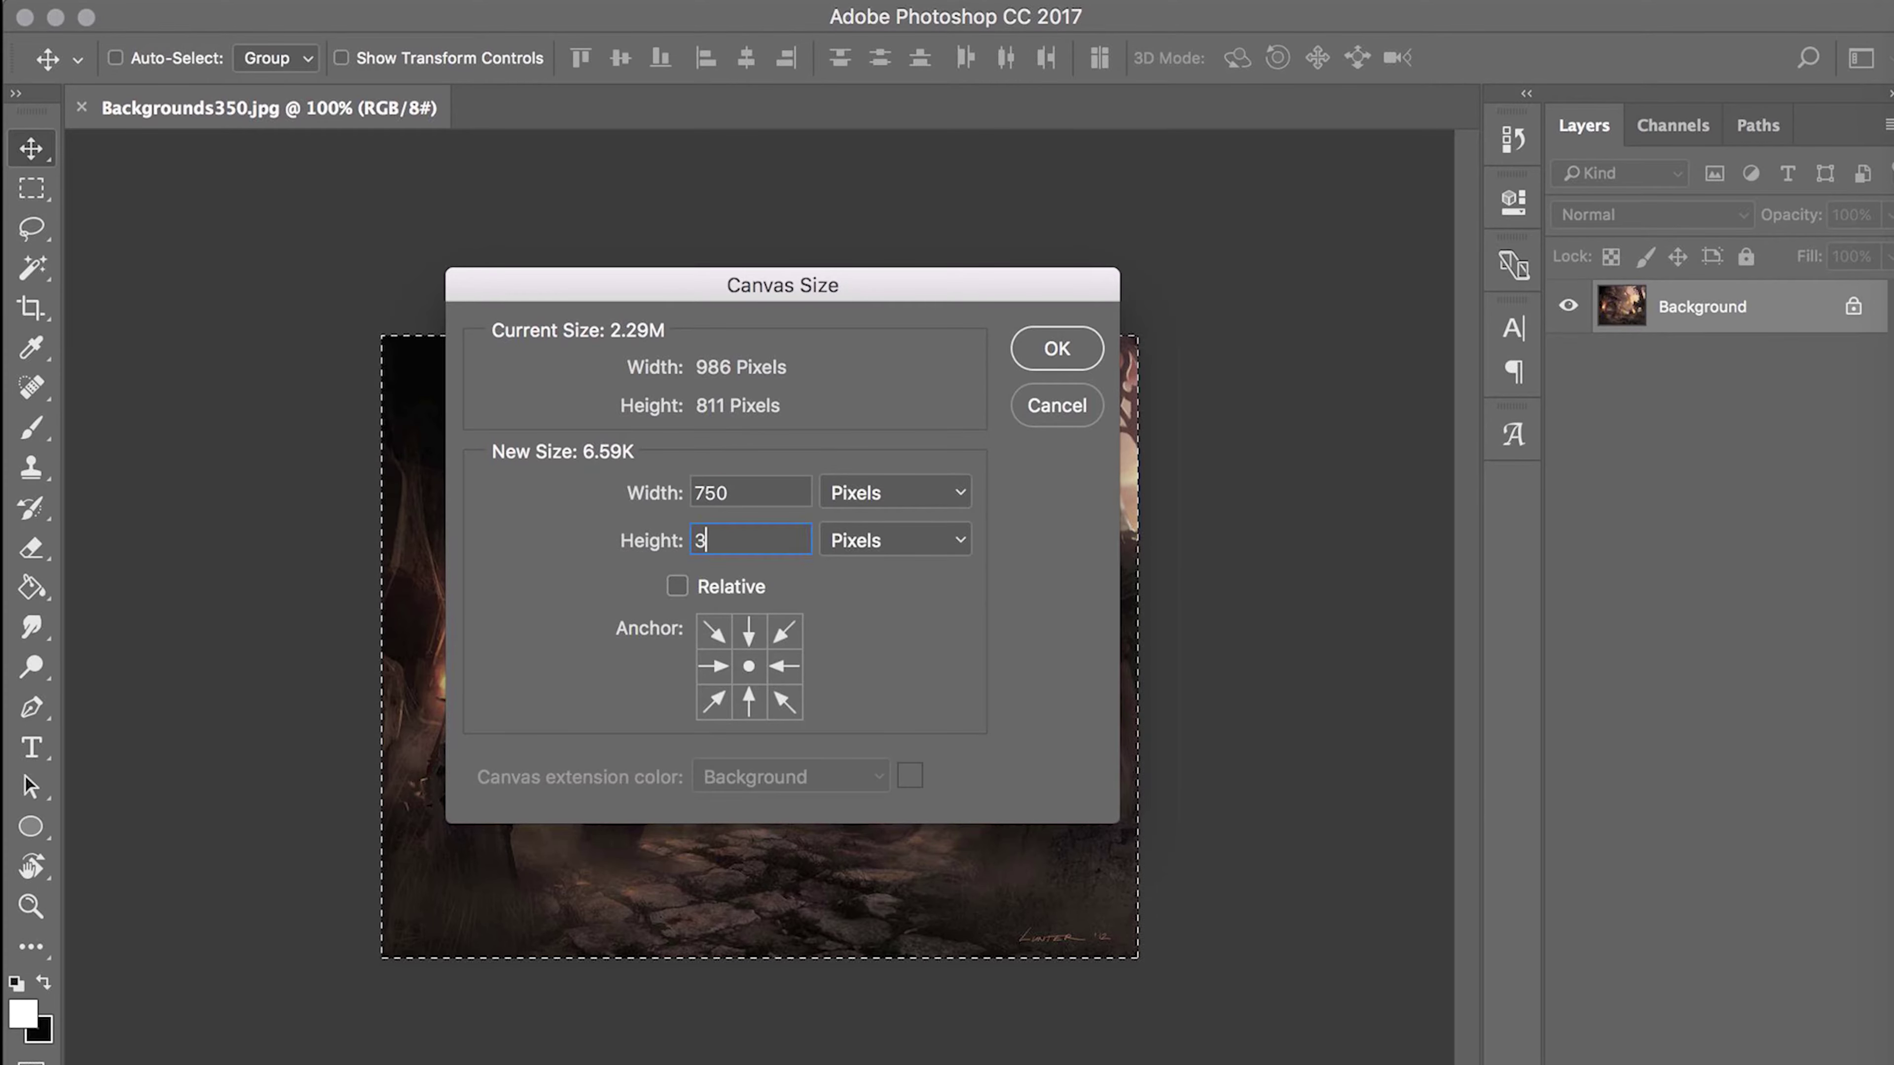
pyautogui.press('Return')
# - Paste the city image as Layer 1 above the black Background and accept clipping
pyautogui.press('Return')
pyautogui.hotkey('ctrl', 'v')
pyautogui.click(1691, 351)
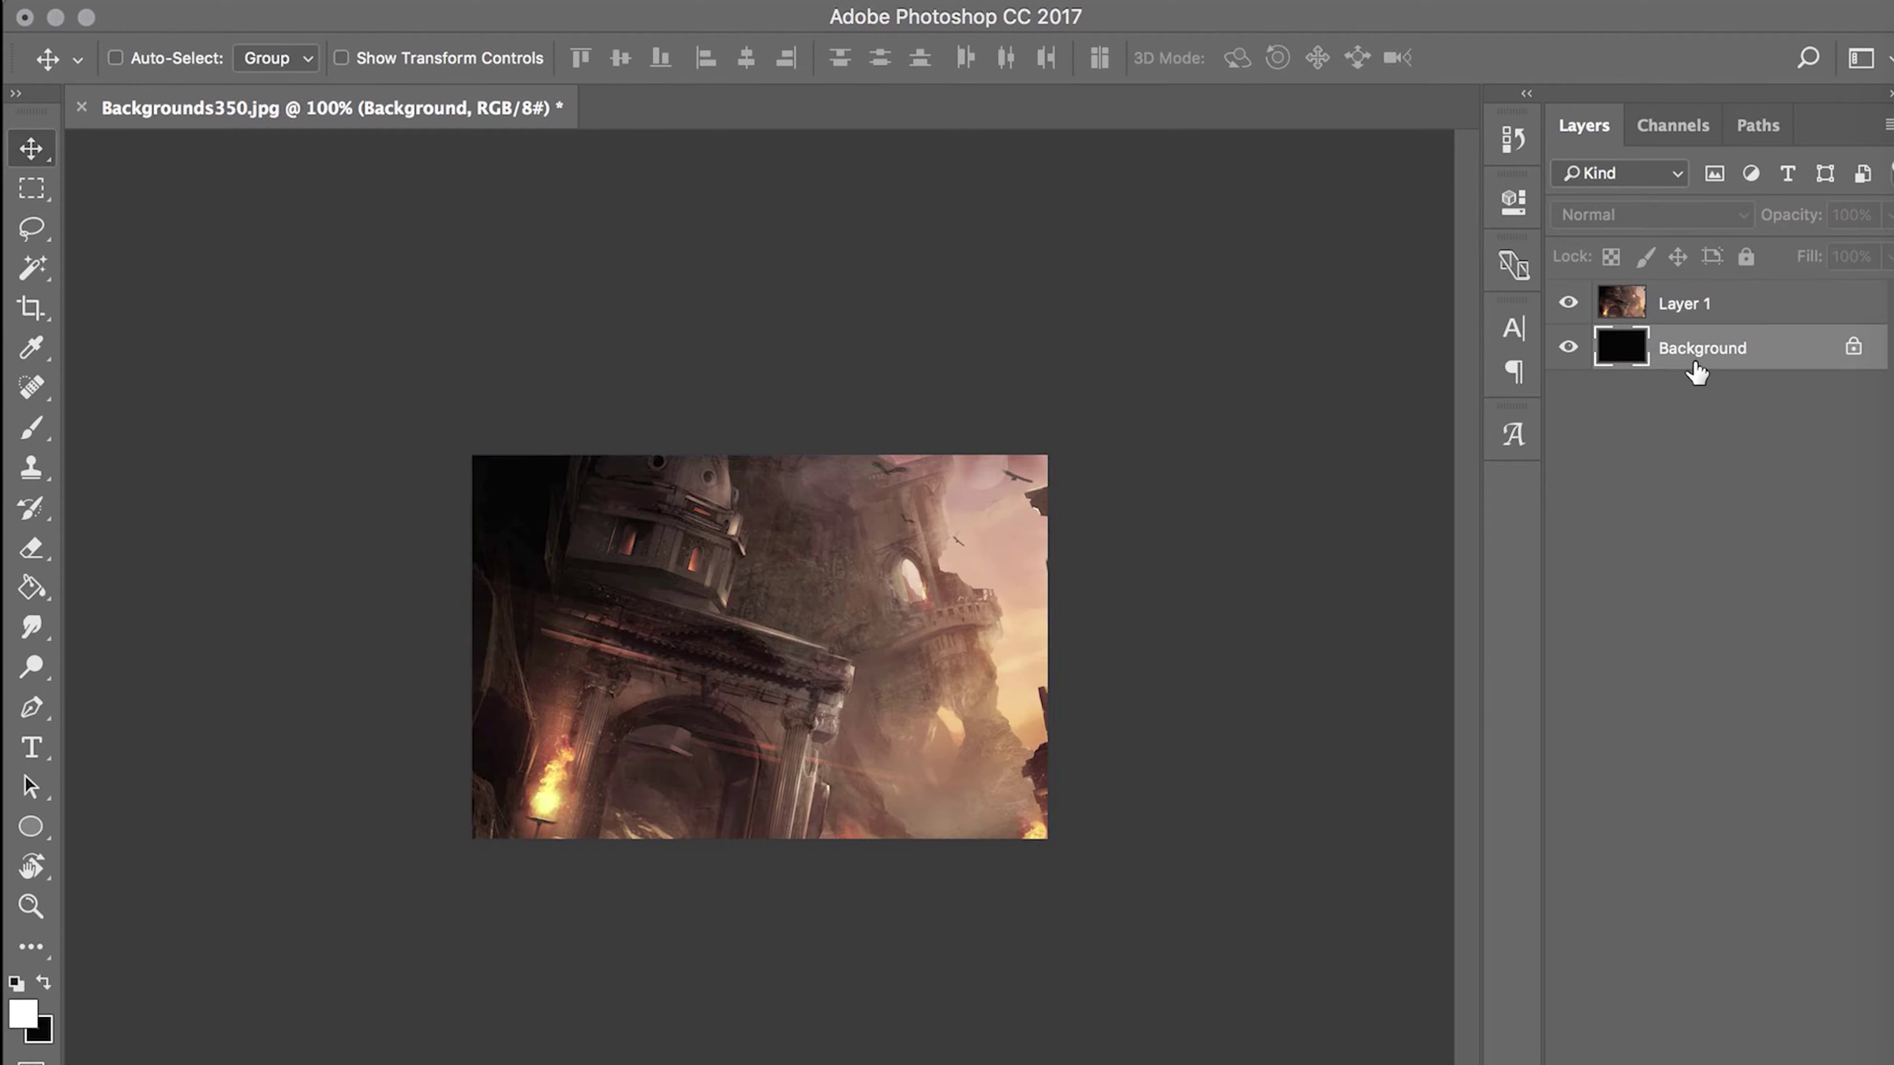
# - Scale the pasted city picture down and centre it to fit the canvas
pyautogui.click(1691, 303)
pyautogui.hotkey('ctrl', 't')
pyautogui.moveTo(1227, 1064); pyautogui.dragTo(1044, 909)
pyautogui.press('Return')
pyautogui.moveTo(988, 653); pyautogui.dragTo(988, 680)
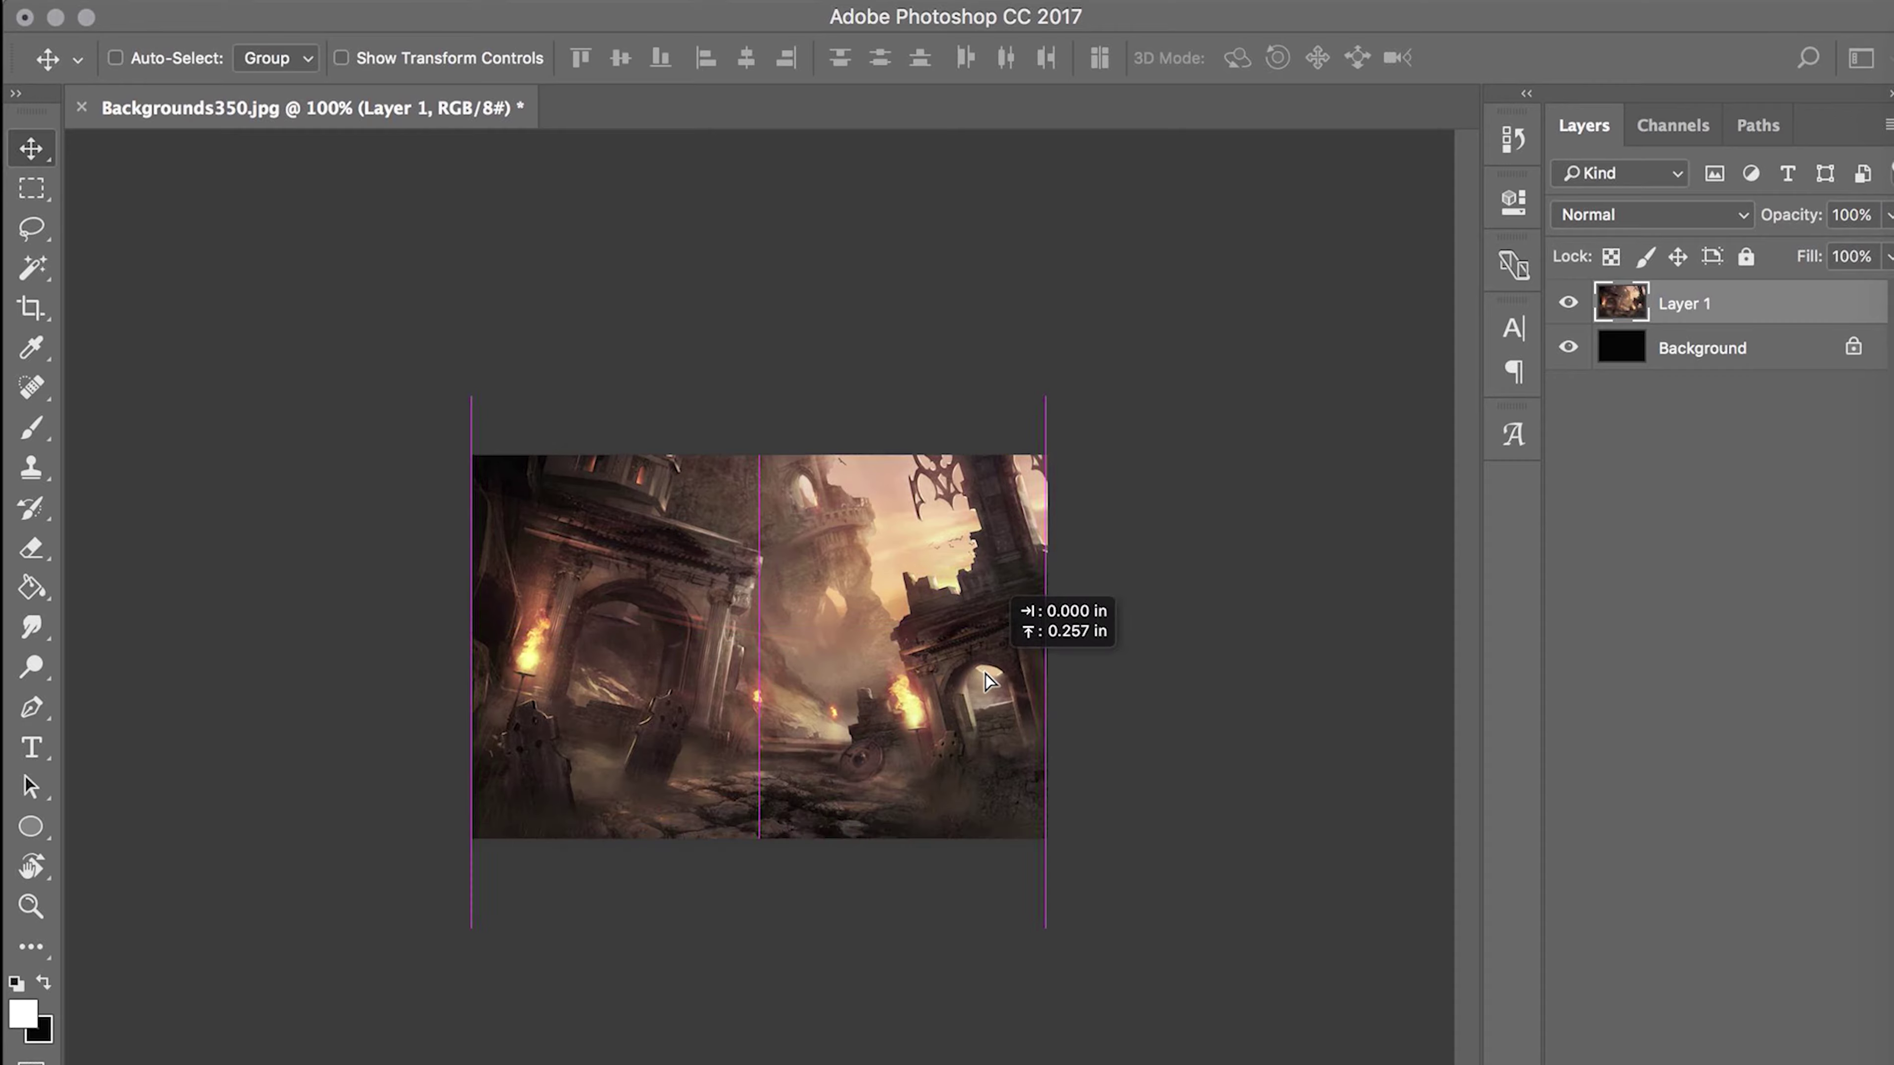
# - Duplicate the city layer and set the copy to Linear Dodge (Add) at 30% opacity
pyautogui.moveTo(1614, 216); pyautogui.dragTo(1603, 567)
pyautogui.click(1617, 217)
pyautogui.click(1603, 191)
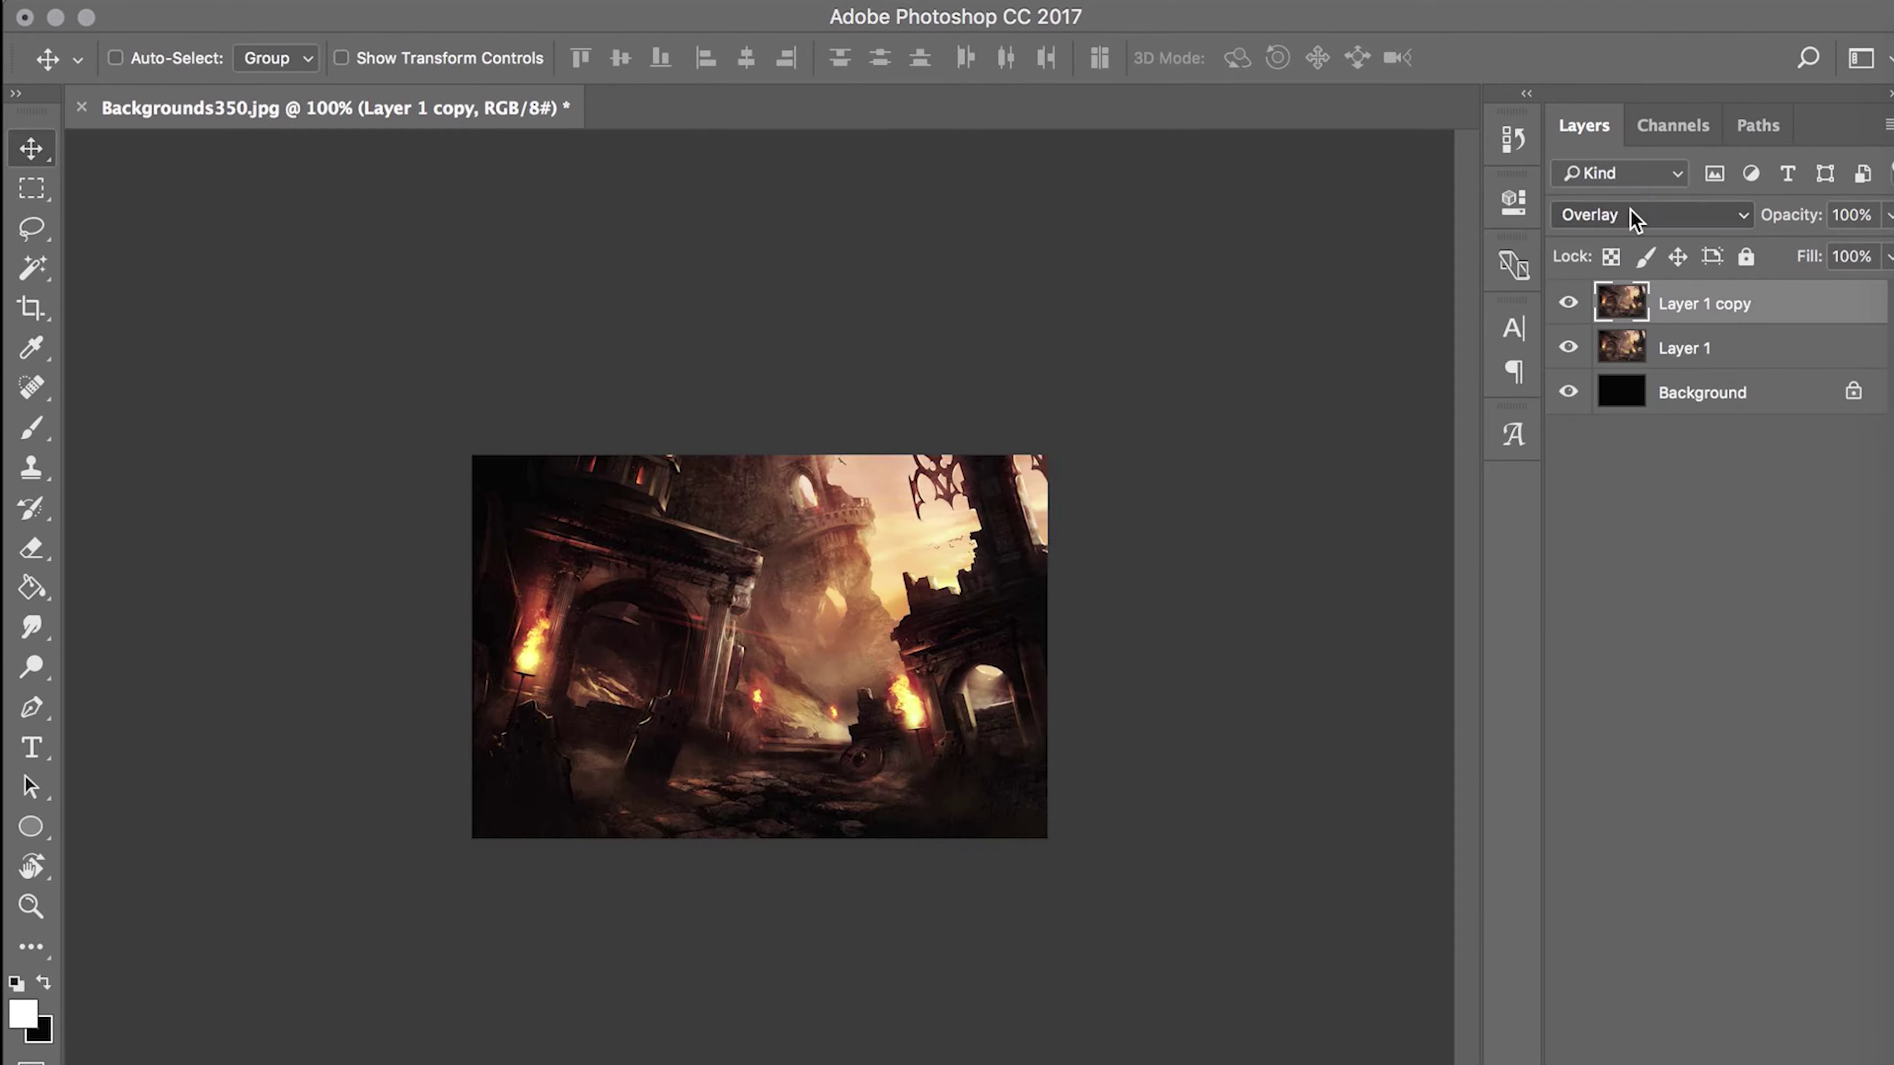
pyautogui.click(1623, 174)
pyautogui.click(1619, 212)
pyautogui.press('3')
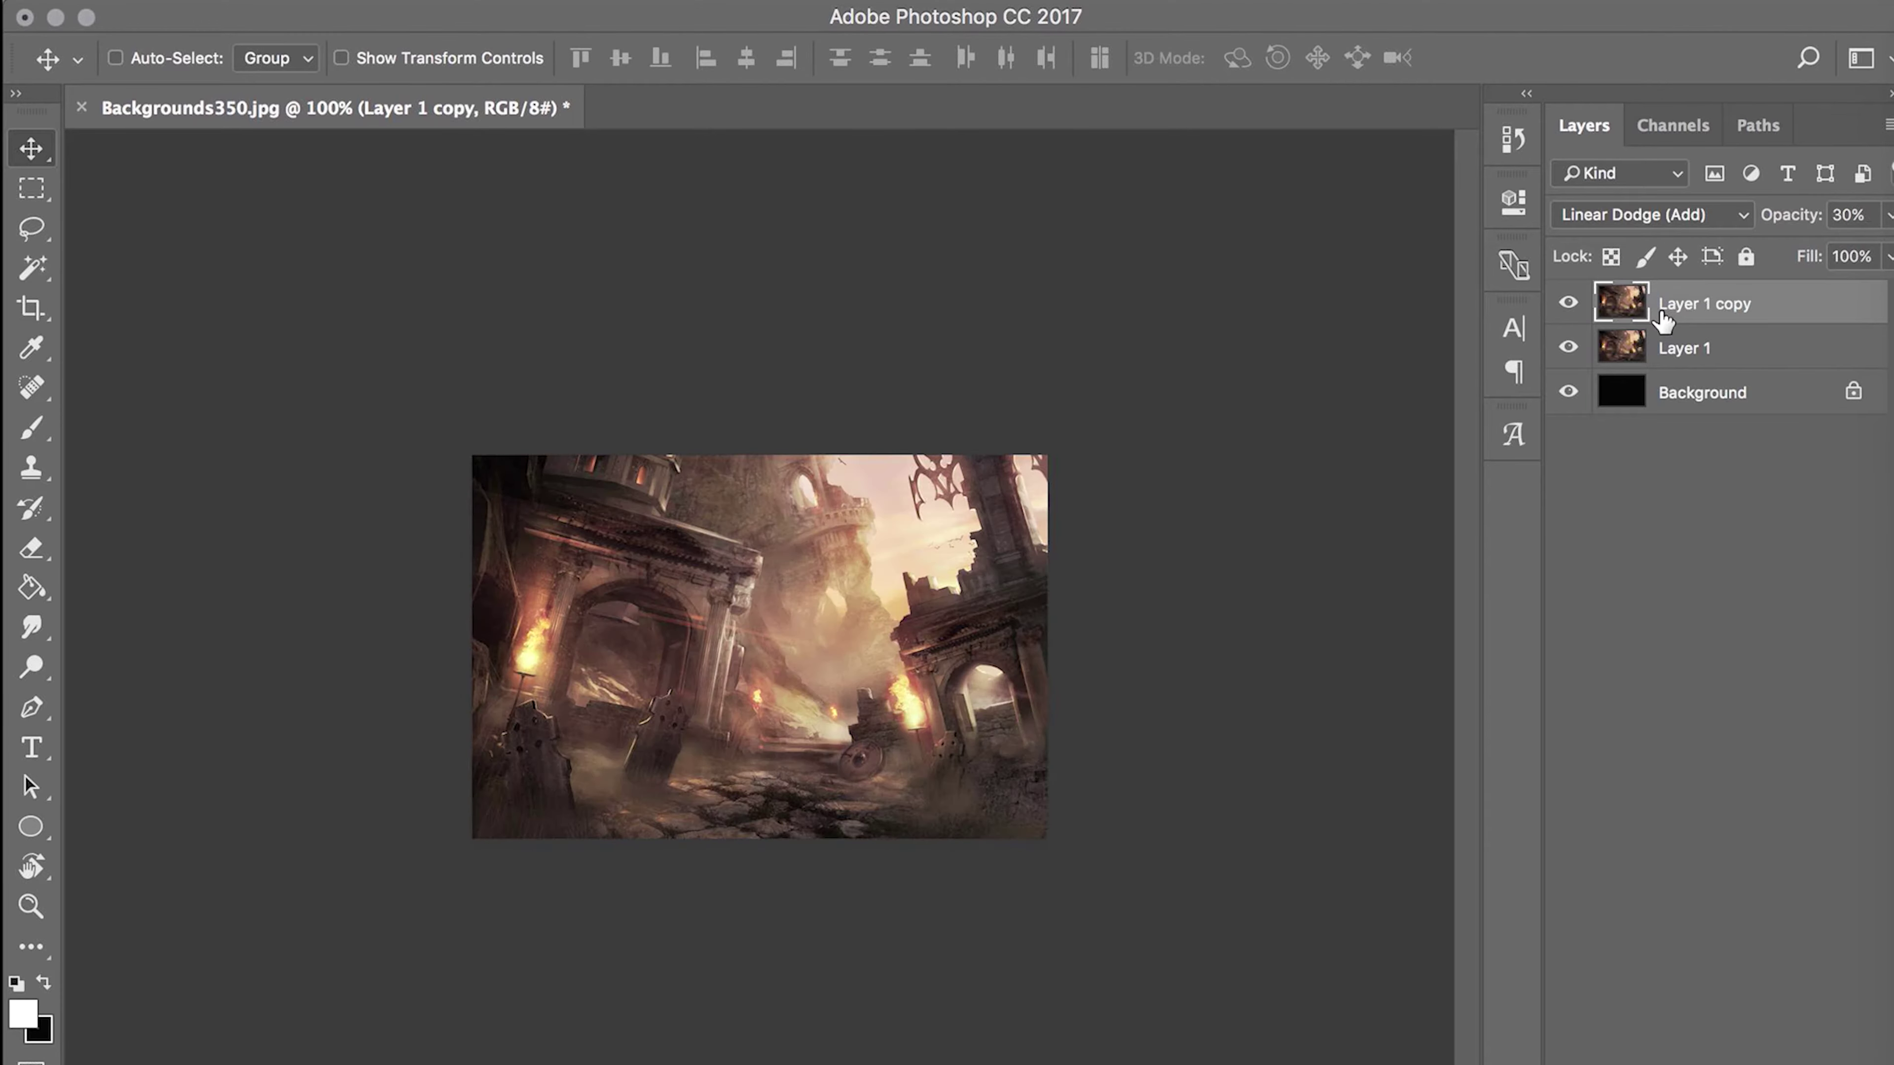
# - Merge the 30% copy and Layer 1 into one brightened layer
pyautogui.keyDown('shift'); pyautogui.click(1685, 348); pyautogui.keyUp('shift')
pyautogui.rightClick(1684, 348)
pyautogui.press('Escape')
pyautogui.hotkey('ctrl', 'e')
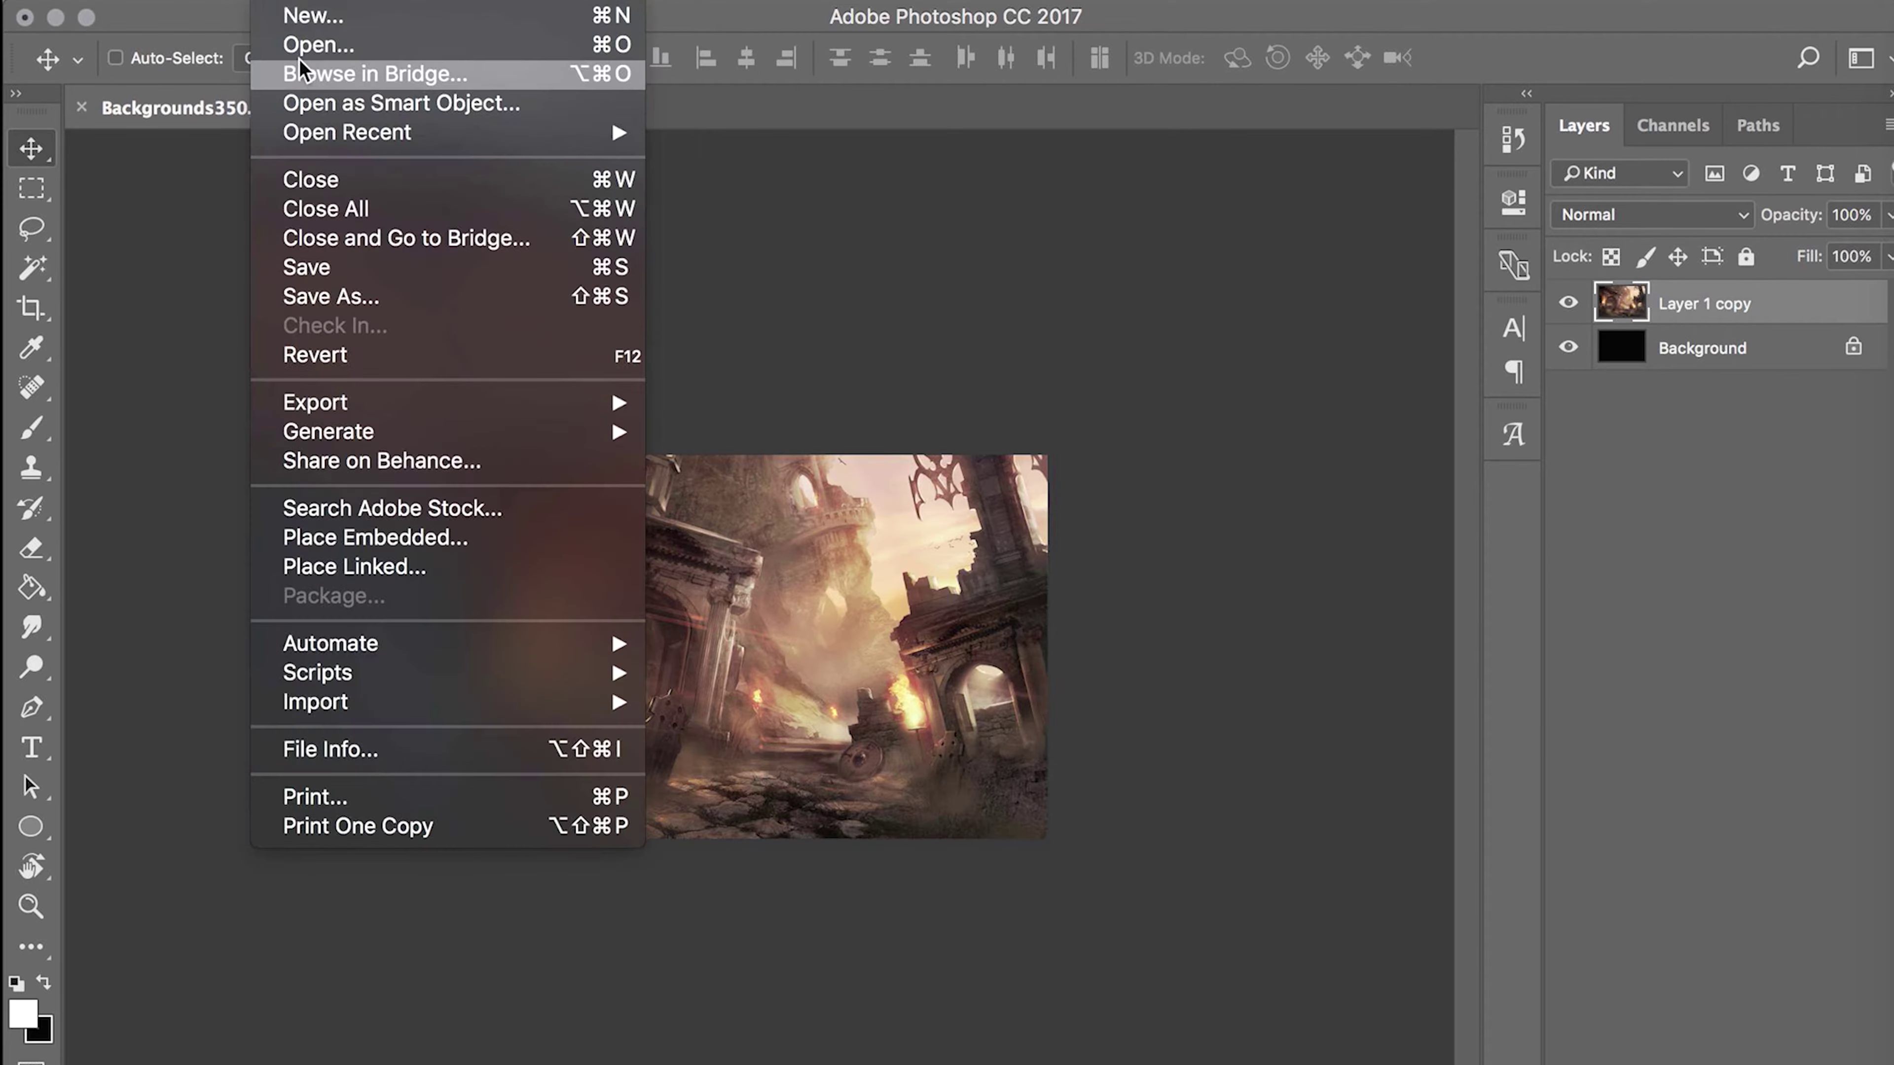
# - Open Renders610.png from the Resources/Renders folder after previewing the renders
pyautogui.click(335, 38)
pyautogui.click(854, 135)
pyautogui.click(865, 162)
pyautogui.doubleClick(865, 214)
pyautogui.click(816, 217)
pyautogui.press('space')
pyautogui.press('Down')
pyautogui.press('Down')
pyautogui.press('Down')
pyautogui.press('Down')
pyautogui.press('Down')
pyautogui.press('Down')
pyautogui.press('Down')
pyautogui.press('Down')
pyautogui.press('Down')
pyautogui.press('Down')
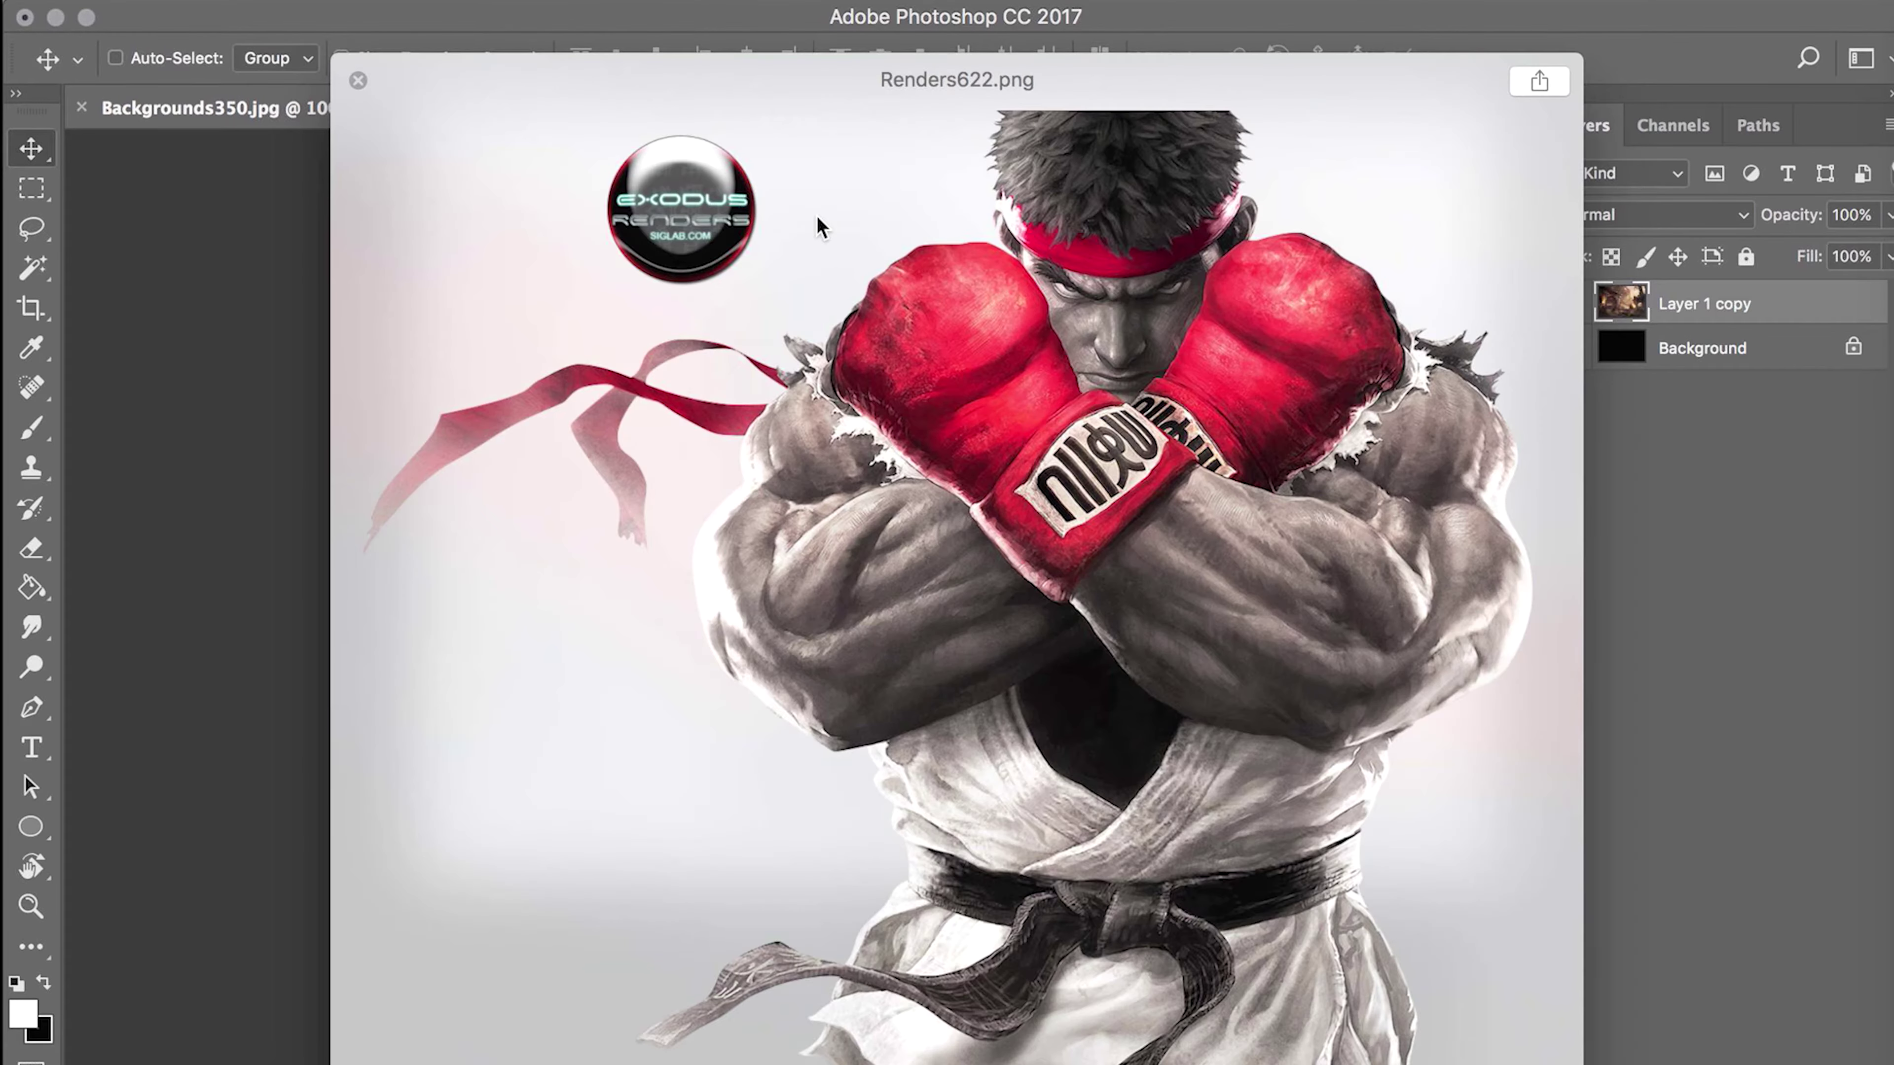
pyautogui.press('Down')
pyautogui.press('Down')
pyautogui.press('Down')
pyautogui.press('Down')
pyautogui.press('Down')
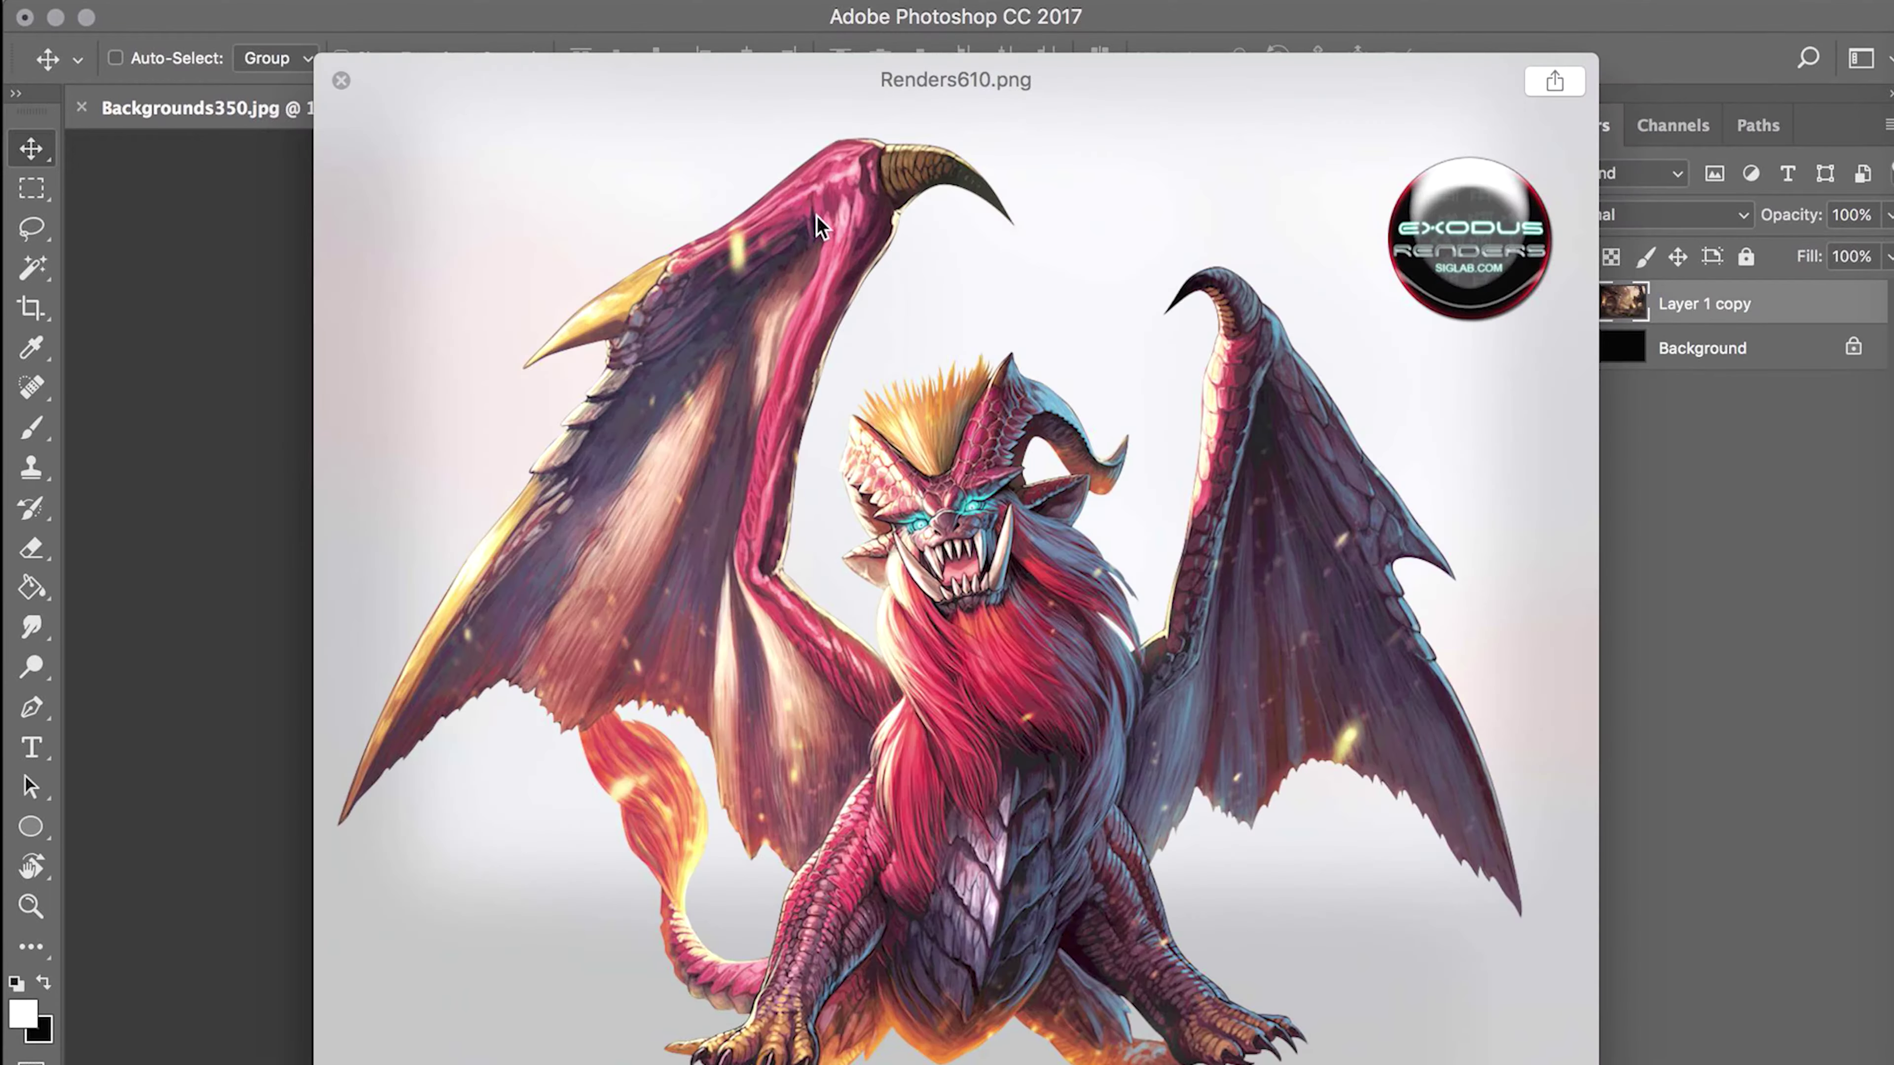
pyautogui.press('space')
pyautogui.press('Return')
# - Remove the logo and place the dragon scaled down in the city scene
pyautogui.press('m')
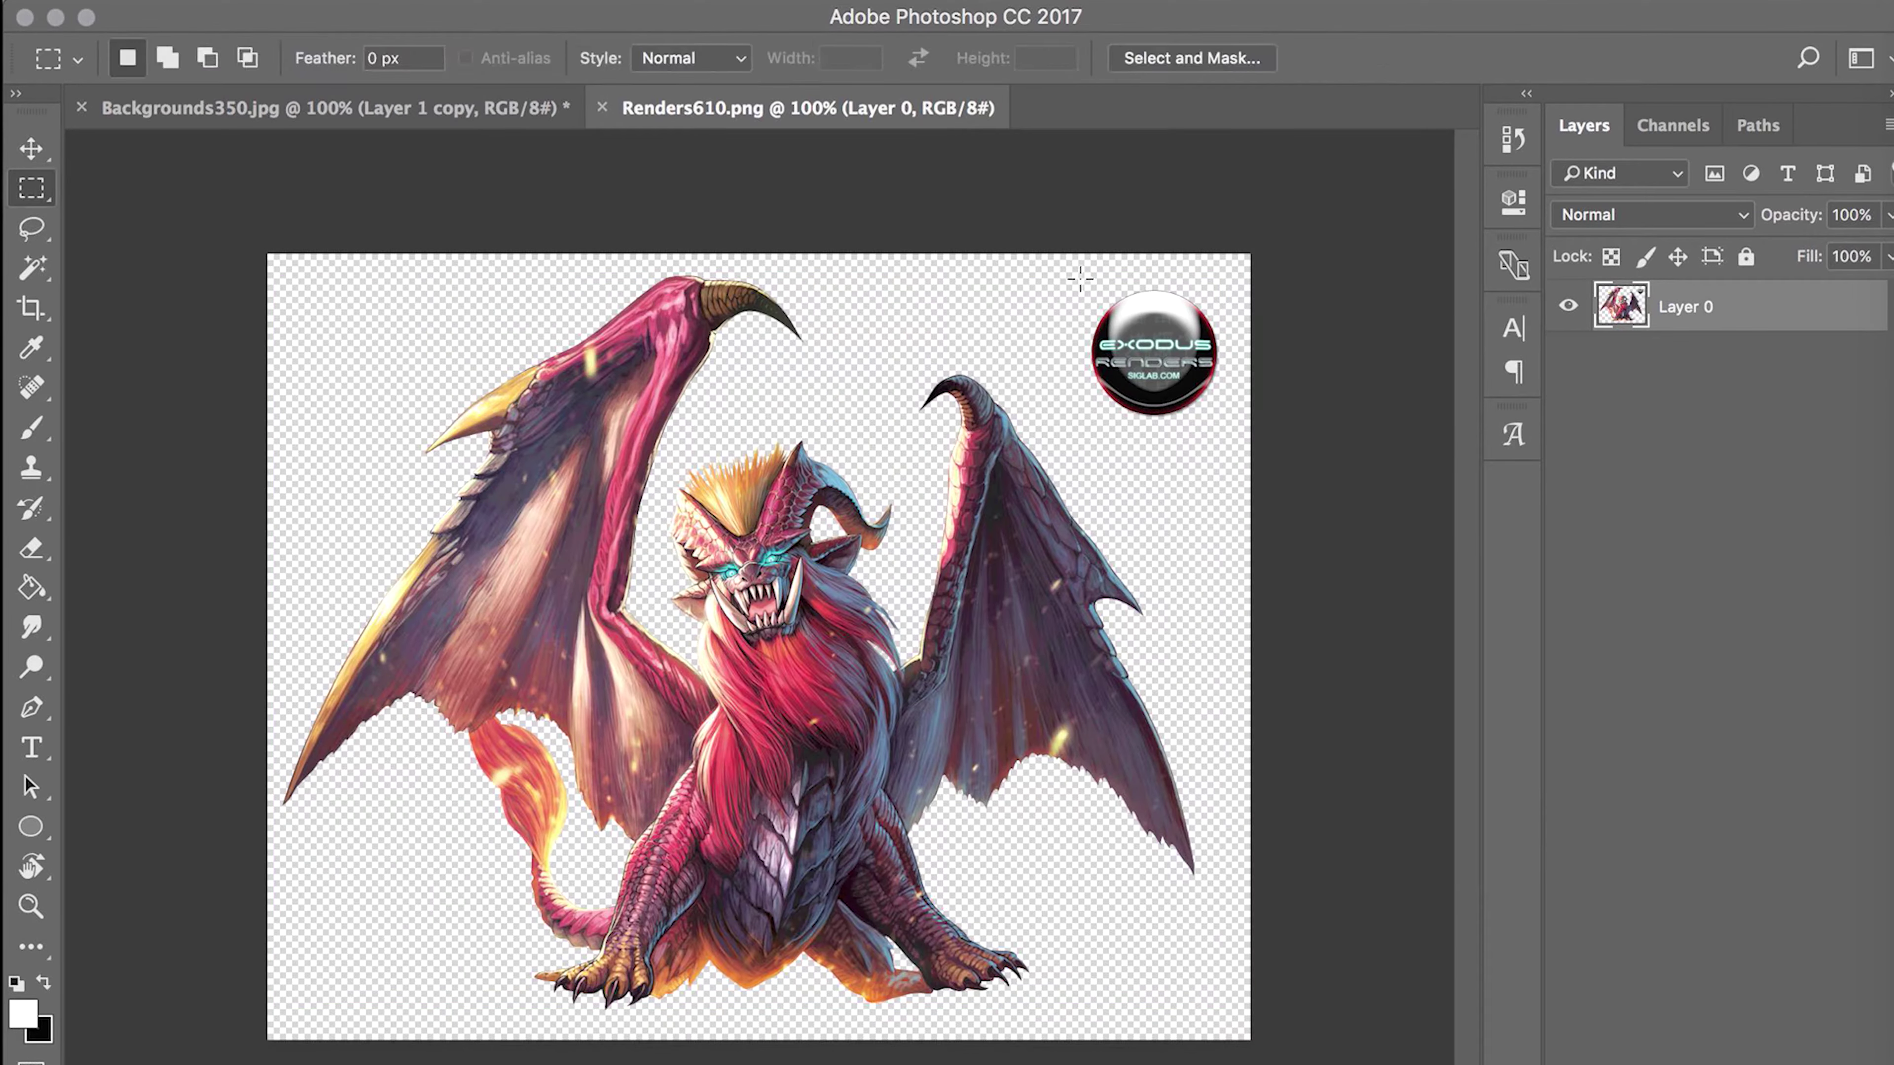
pyautogui.press('a')
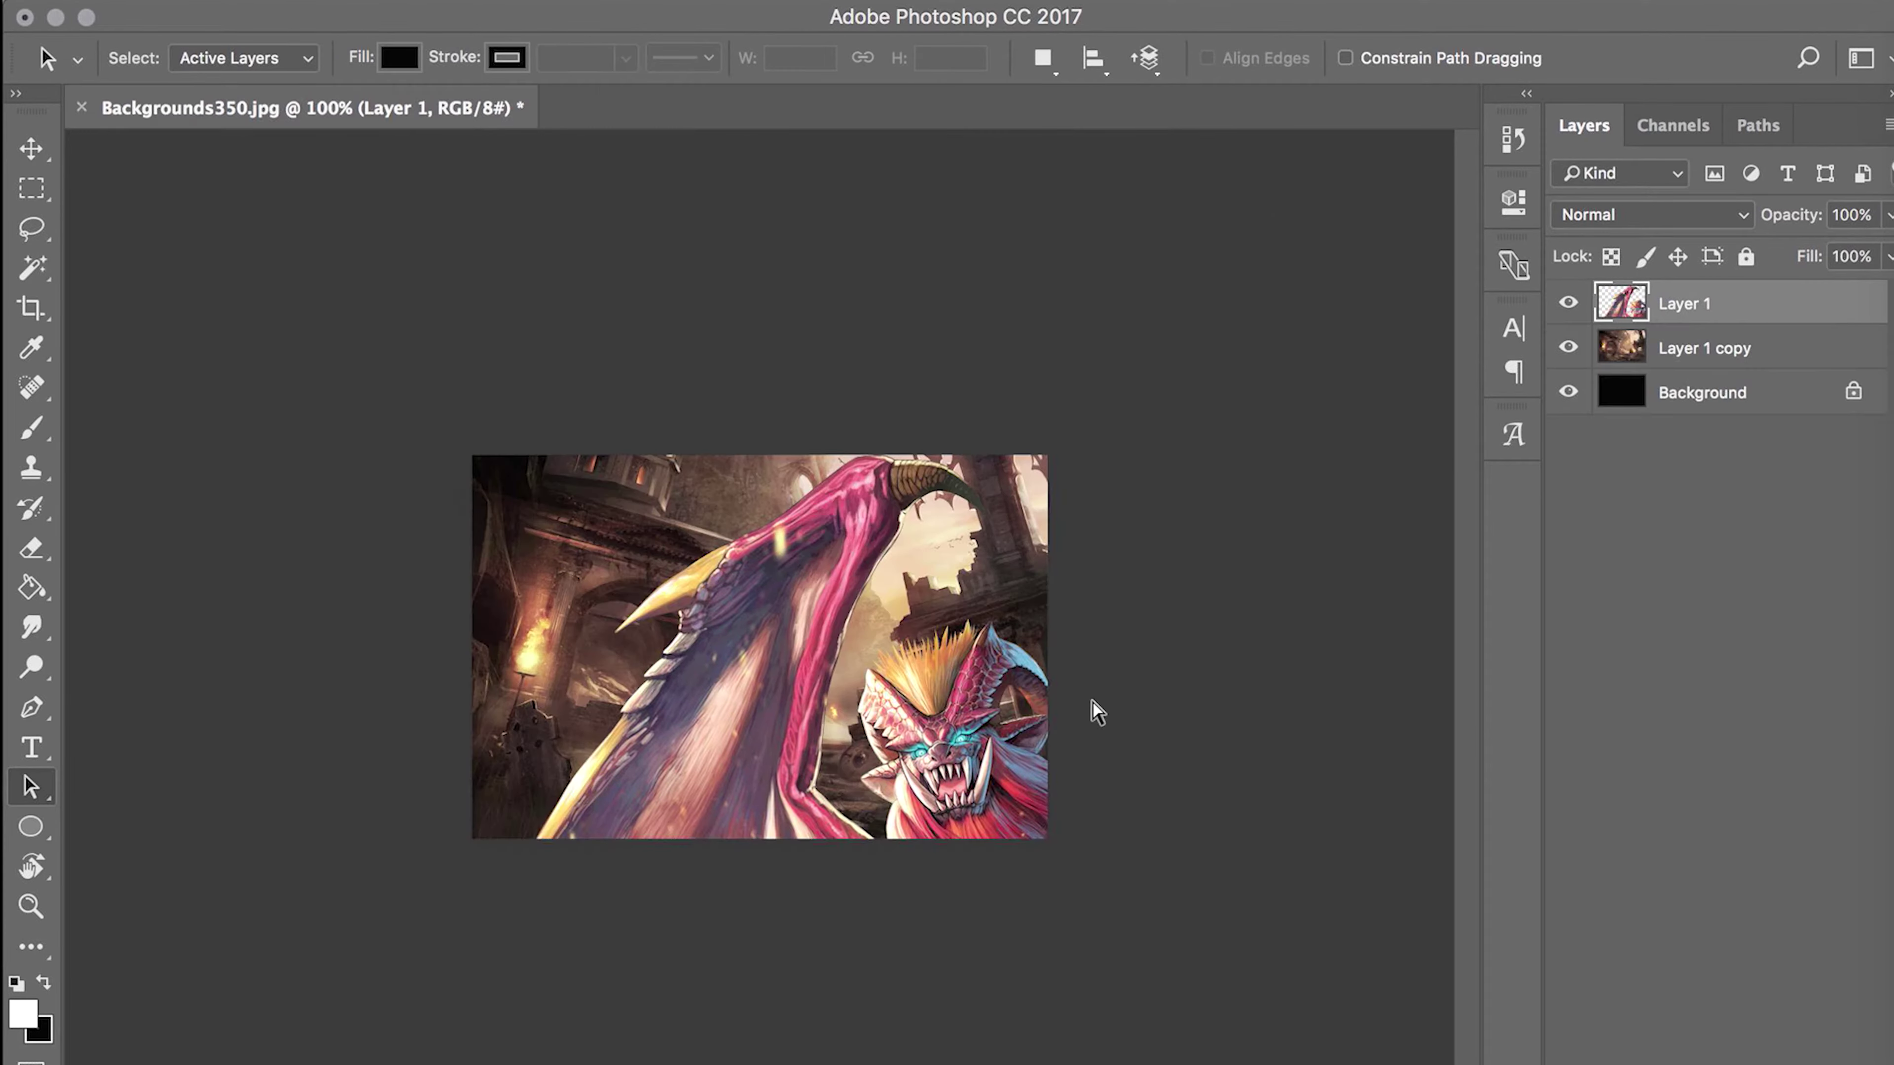
pyautogui.hotkey('ctrl', 't')
pyautogui.moveTo(1286, 499)
pyautogui.mouseDown()
pyautogui.moveTo(1323, 875)
pyautogui.moveTo(856, 471)
pyautogui.moveTo(963, 785)
pyautogui.mouseUp()
pyautogui.moveTo(1078, 918); pyautogui.dragTo(960, 829)
pyautogui.press('Return')
# - Skew the dragon's top outward and fine-tune its size on the ground
pyautogui.hotkey('ctrl', 't')
pyautogui.rightClick(826, 657)
pyautogui.click(880, 770)
pyautogui.moveTo(962, 526); pyautogui.dragTo(984, 525)
pyautogui.press('Return')
pyautogui.hotkey('ctrl', 't')
pyautogui.moveTo(984, 825); pyautogui.dragTo(961, 791)
pyautogui.press('Return')
# - Add a red Color Overlay in Hue mode to the dragon layer
pyautogui.press('i')
pyautogui.click(1614, 1059)
pyautogui.click(1691, 1002)
pyautogui.click(1582, 293)
pyautogui.click(24, 1013)
pyautogui.click(1653, 360)
pyautogui.click(1462, 293)
pyautogui.click(1416, 919)
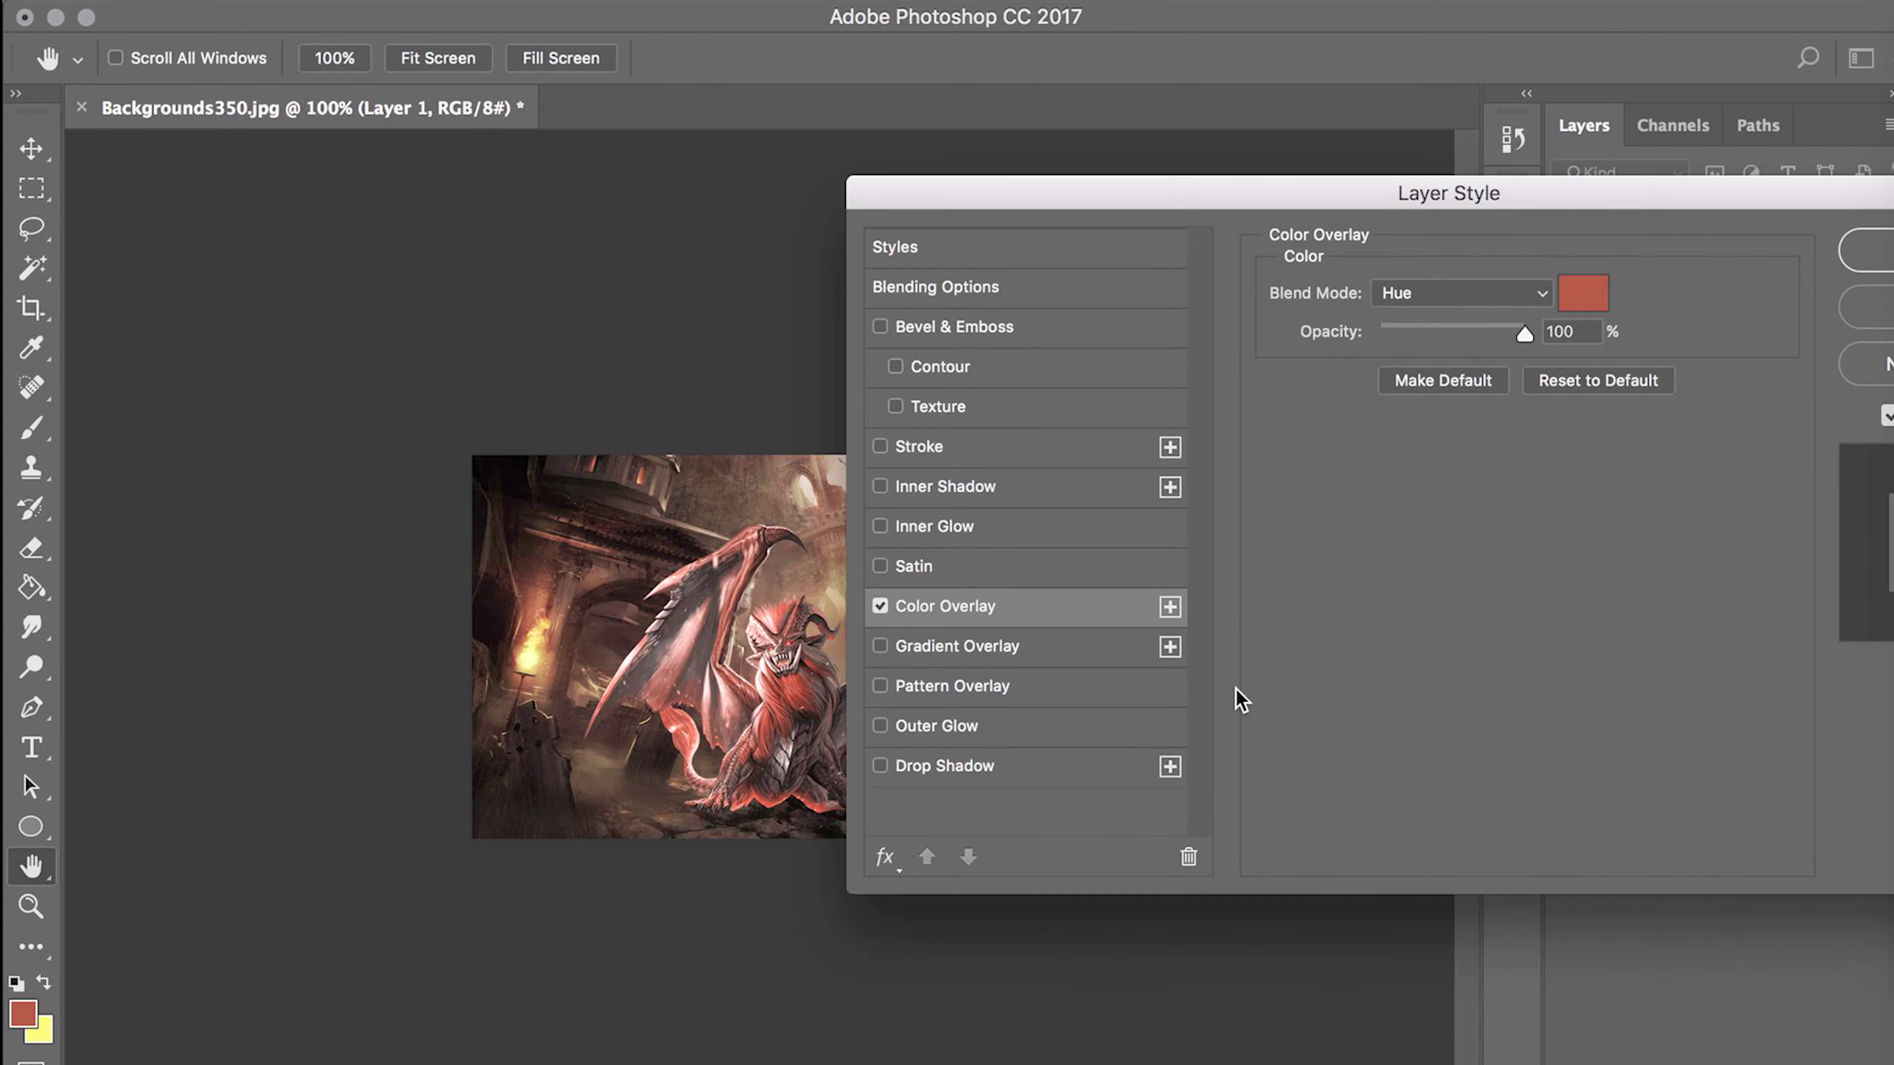
# - Try a yellow overlay colour, then discard the Color Overlay effect
pyautogui.click(1582, 293)
pyautogui.click(1365, 701)
pyautogui.click(1213, 405)
pyautogui.click(1595, 359)
pyautogui.press('Escape')
pyautogui.press('z')
# - Add a new Hue-blended Layer 2 clipped to the city layer
pyautogui.press('i')
pyautogui.click(1734, 354)
pyautogui.click(1653, 214)
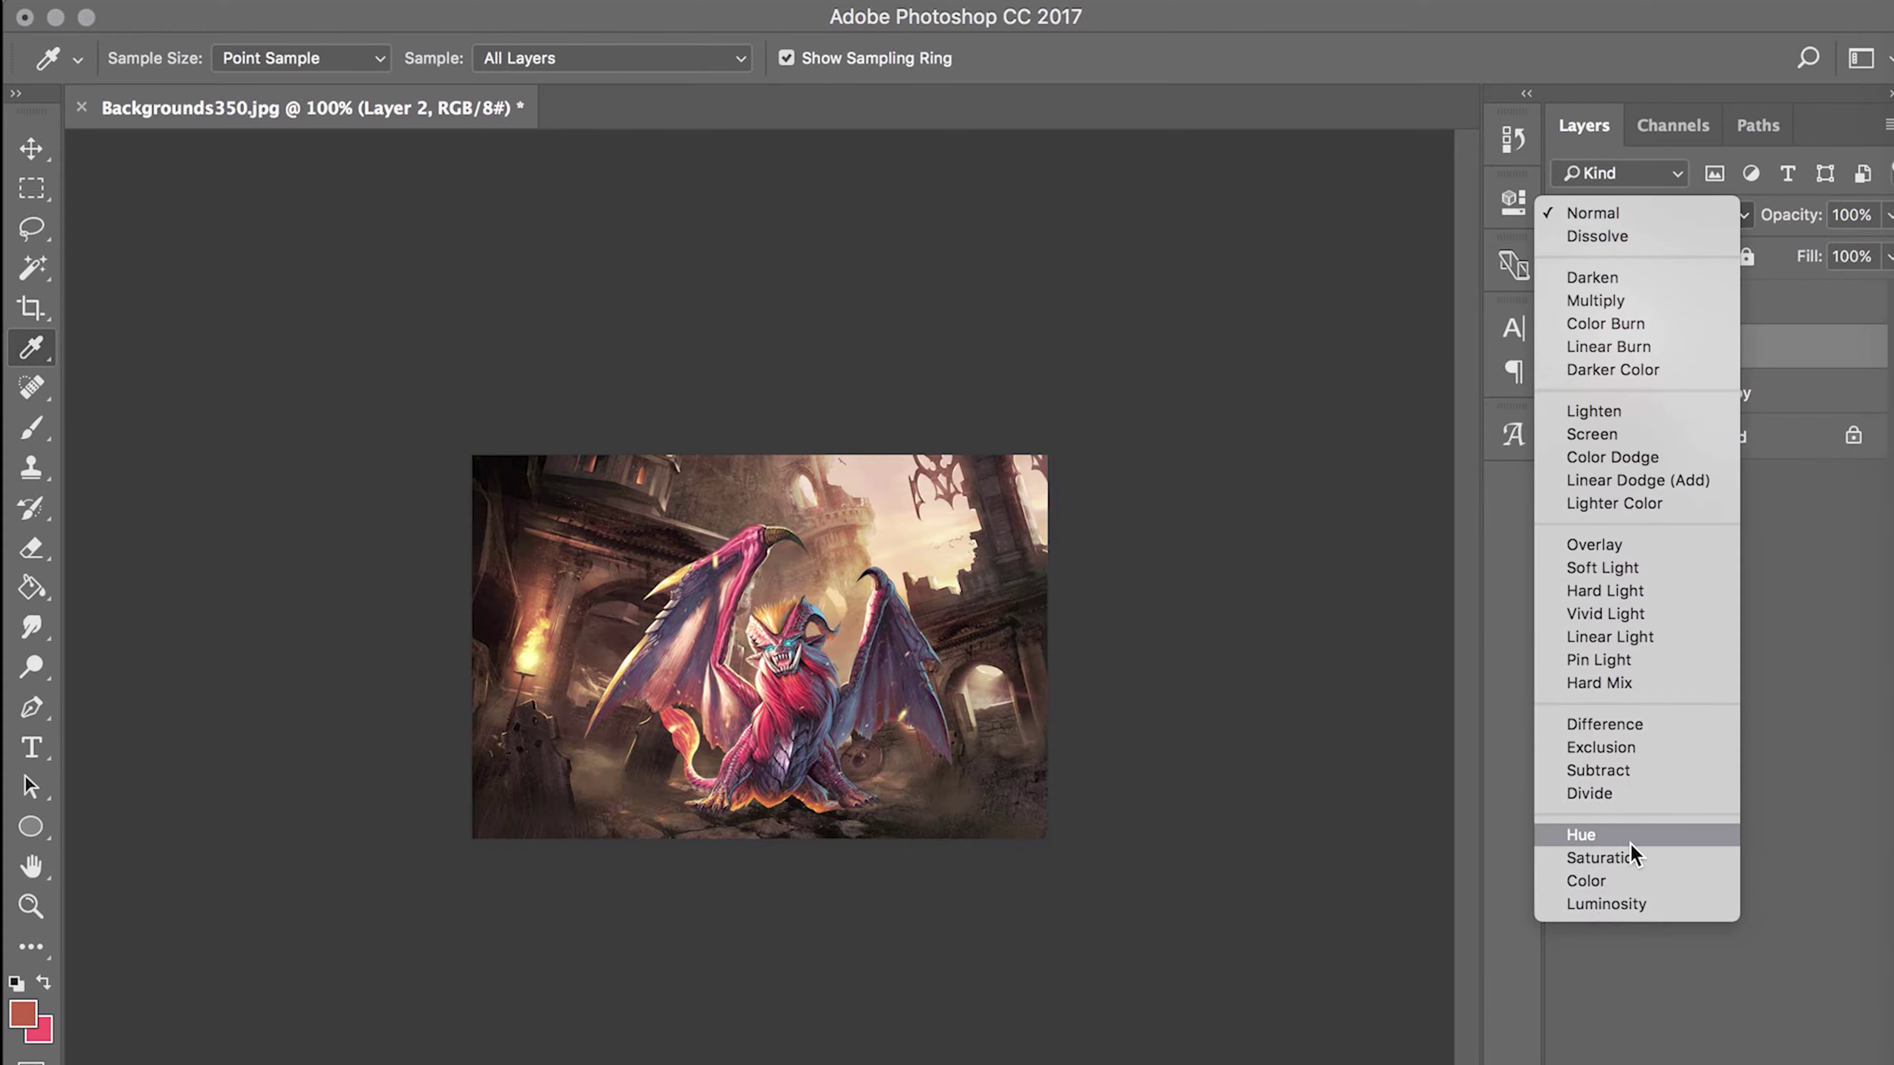
pyautogui.click(1513, 850)
pyautogui.rightClick(1774, 347)
pyautogui.click(1458, 727)
# - Paint a pink hue stroke with a 200 brush, undo it, and sample purple
pyautogui.press('x')
pyautogui.press('b')
pyautogui.press(']')
pyautogui.press(']')
pyautogui.press(']')
pyautogui.moveTo(556, 602); pyautogui.dragTo(708, 503)
pyautogui.hotkey('ctrl', 'z')
pyautogui.press('i')
pyautogui.keyDown('alt'); pyautogui.click(831, 729); pyautogui.keyUp('alt')
pyautogui.press('b')
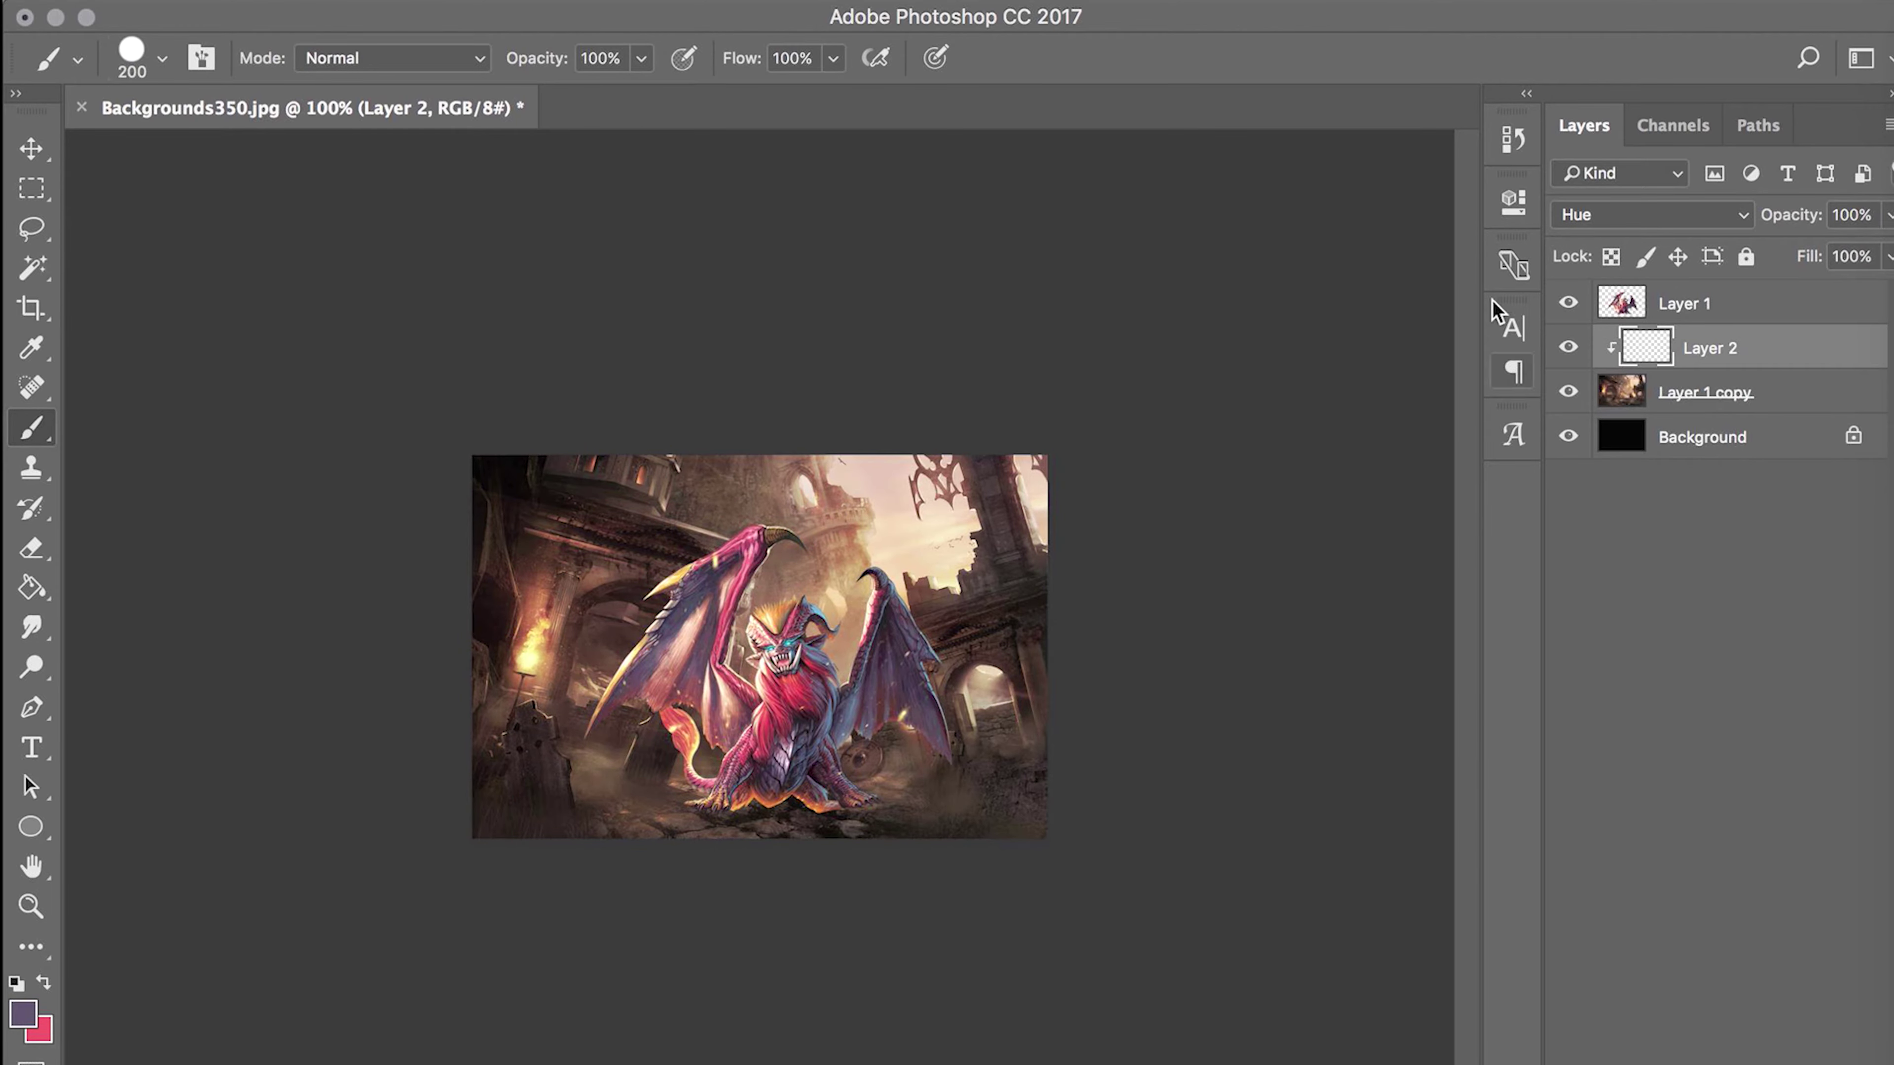
# - Duplicate the dragon as Layer 1 copy 2 and hide the original dragon layer
pyautogui.hotkey('alt', ']')
pyautogui.hotkey('ctrl', 'j')
pyautogui.click(1568, 348)
pyautogui.press('e')
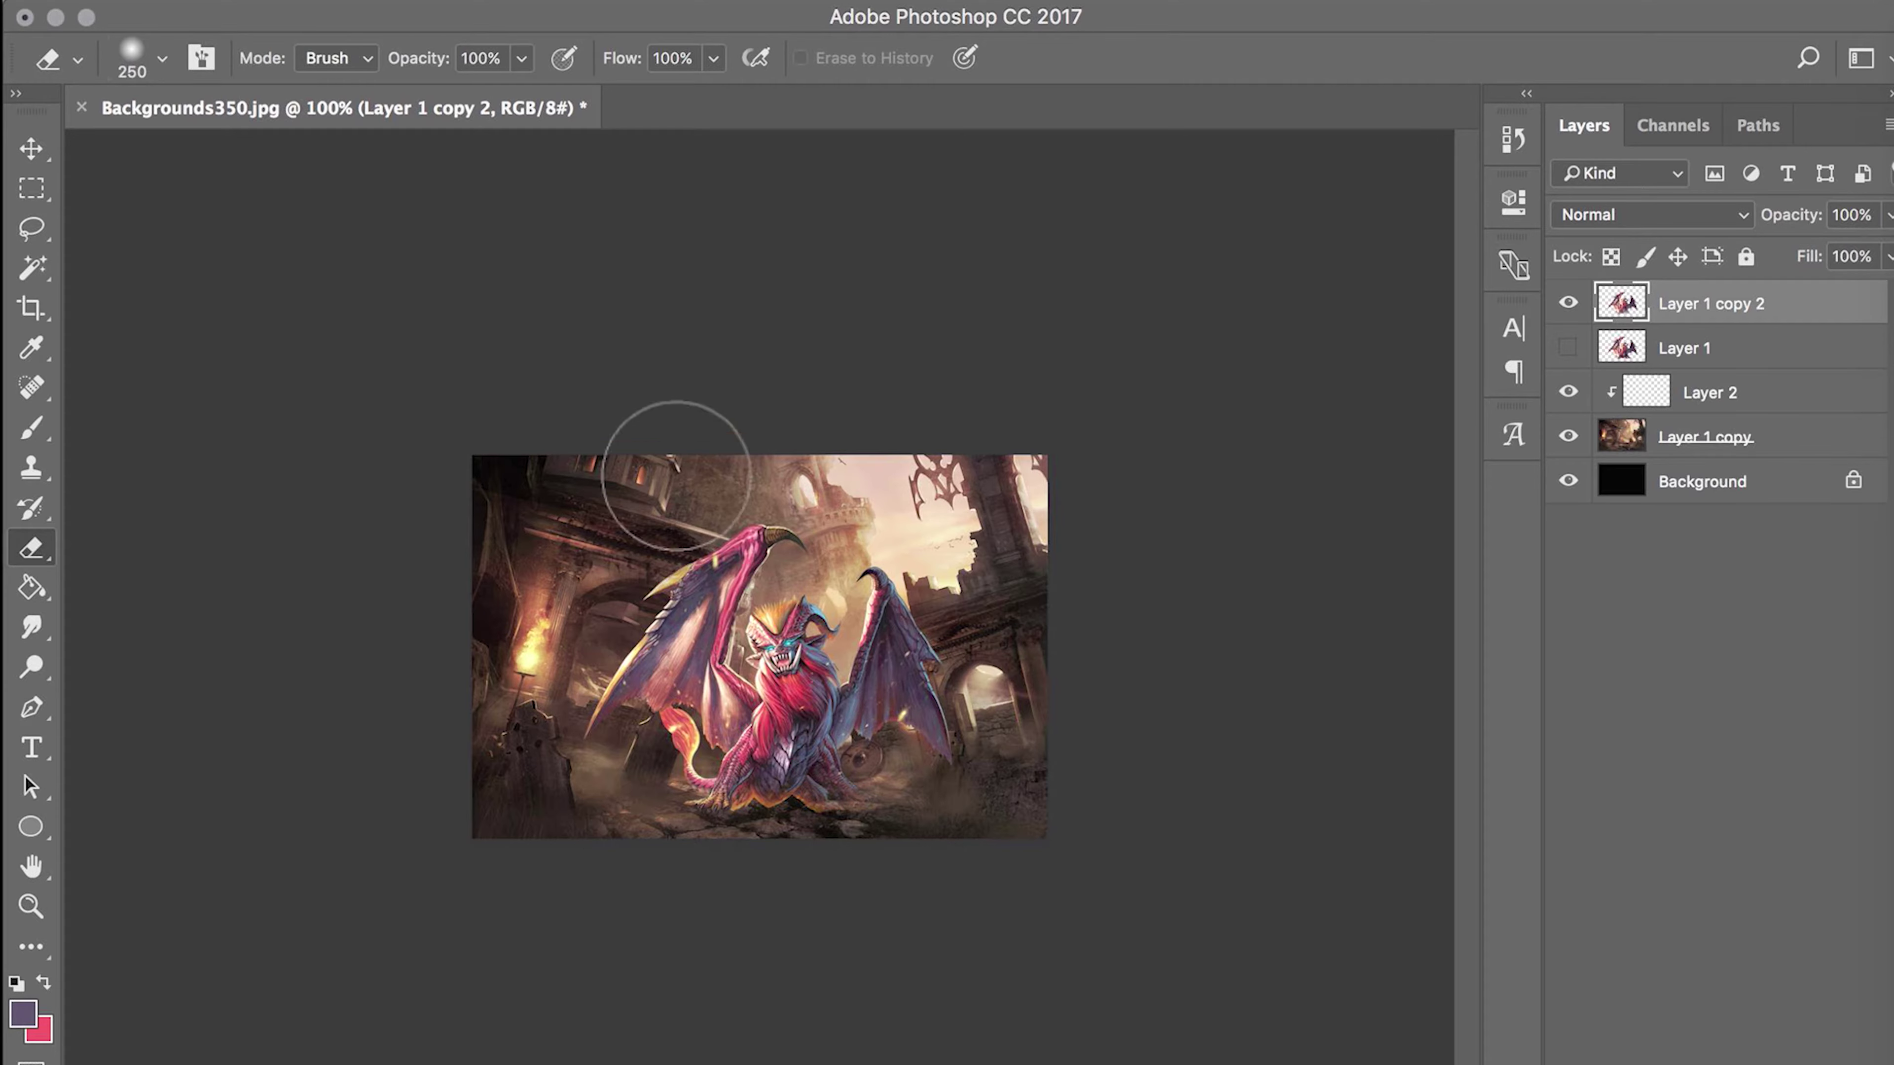
# - Apply a Motion Blur at 62° angle and 37 pixels to the dragon copy
pyautogui.click(745, 2)
pyautogui.click(1222, 528)
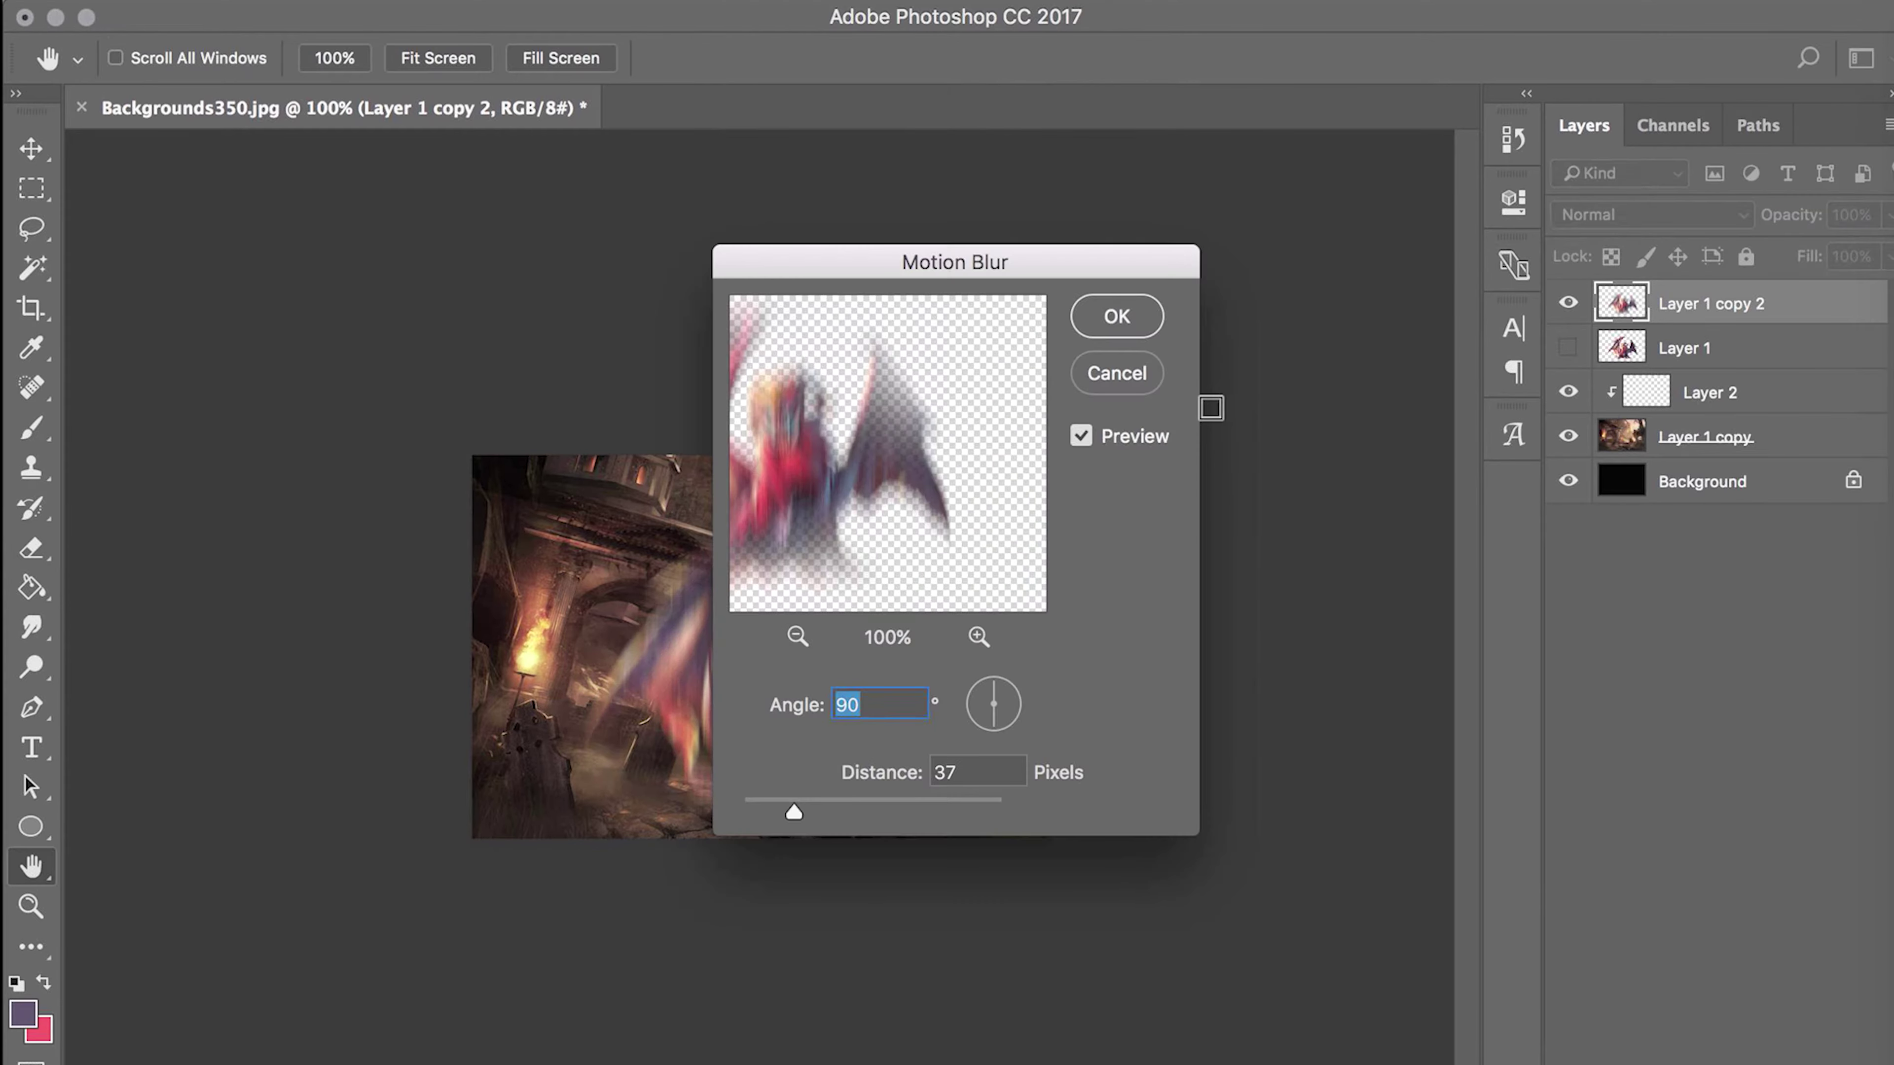
pyautogui.moveTo(1281, 690); pyautogui.dragTo(1298, 688)
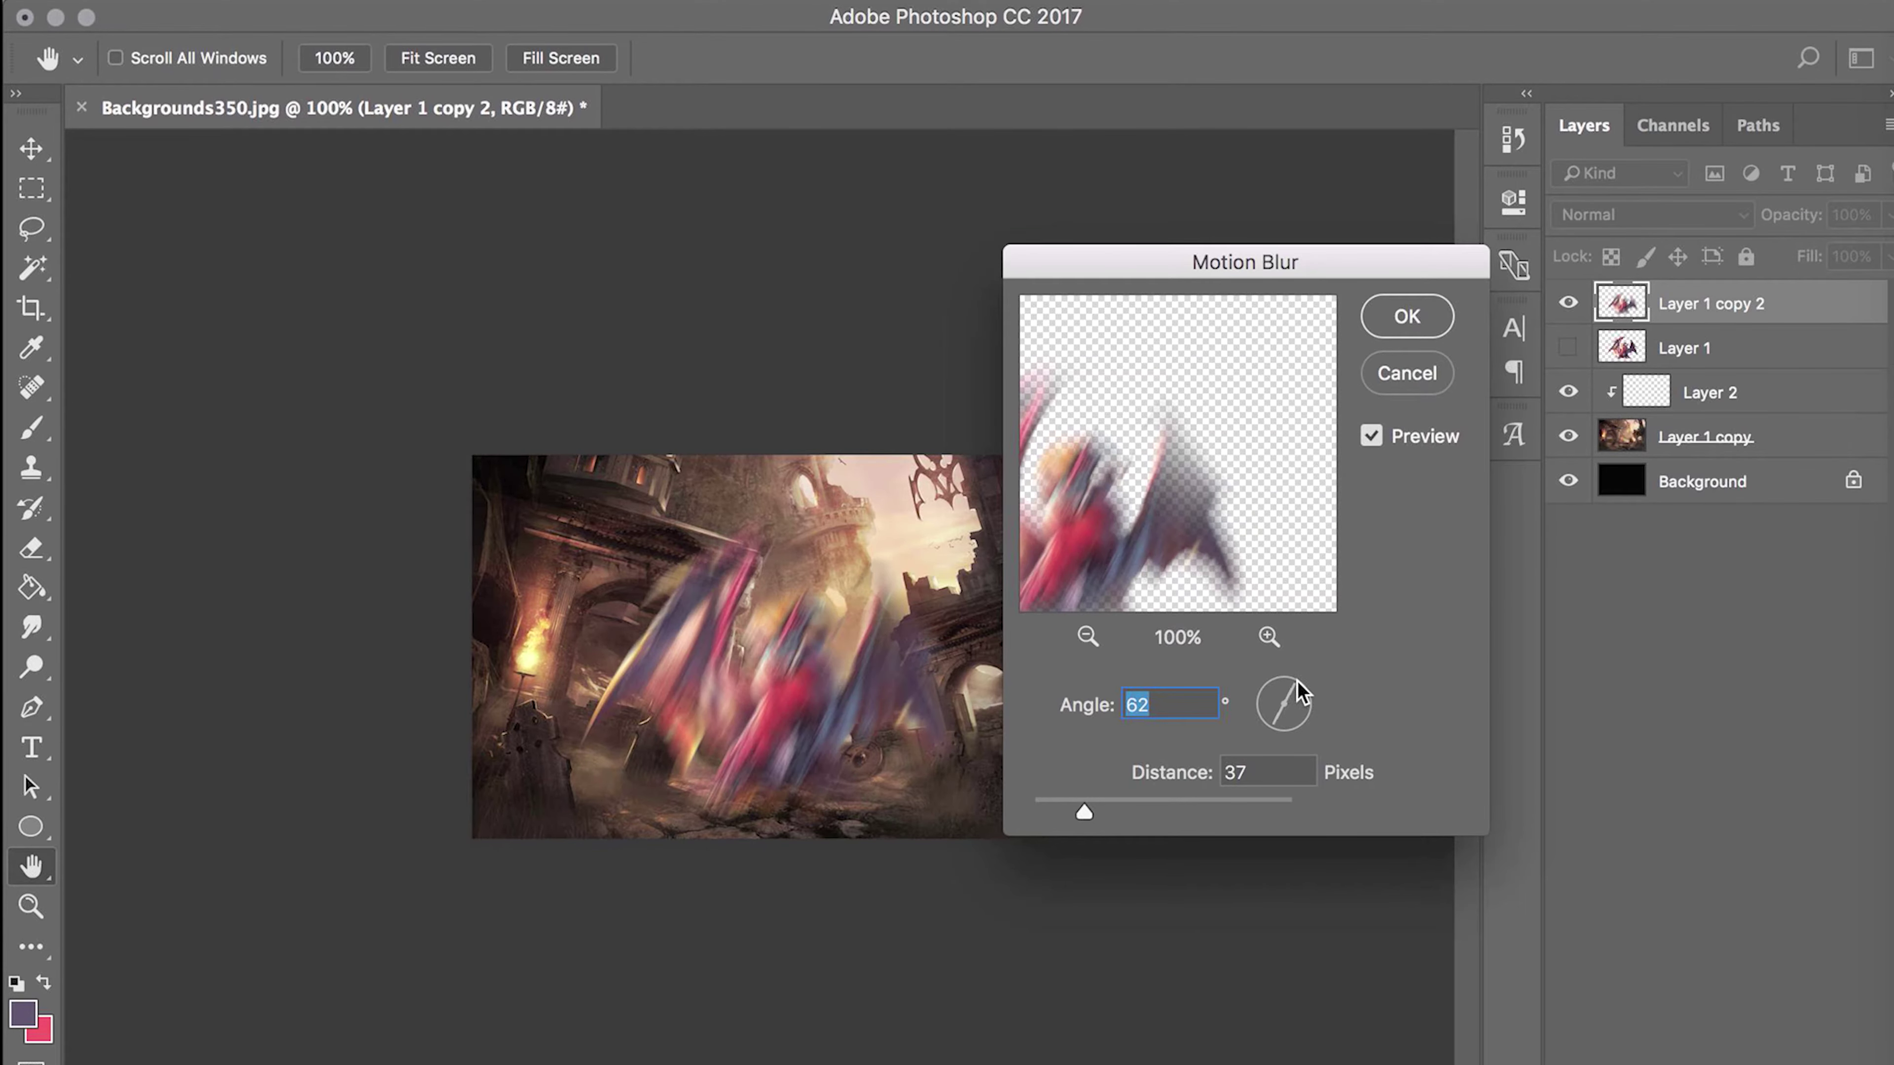
pyautogui.press('Return')
# - Show the original dragon, duplicate it, and move the sharp copy to the top
pyautogui.click(1715, 348)
pyautogui.hotkey('ctrl', 'j')
pyautogui.moveTo(1715, 347); pyautogui.dragTo(1715, 298)
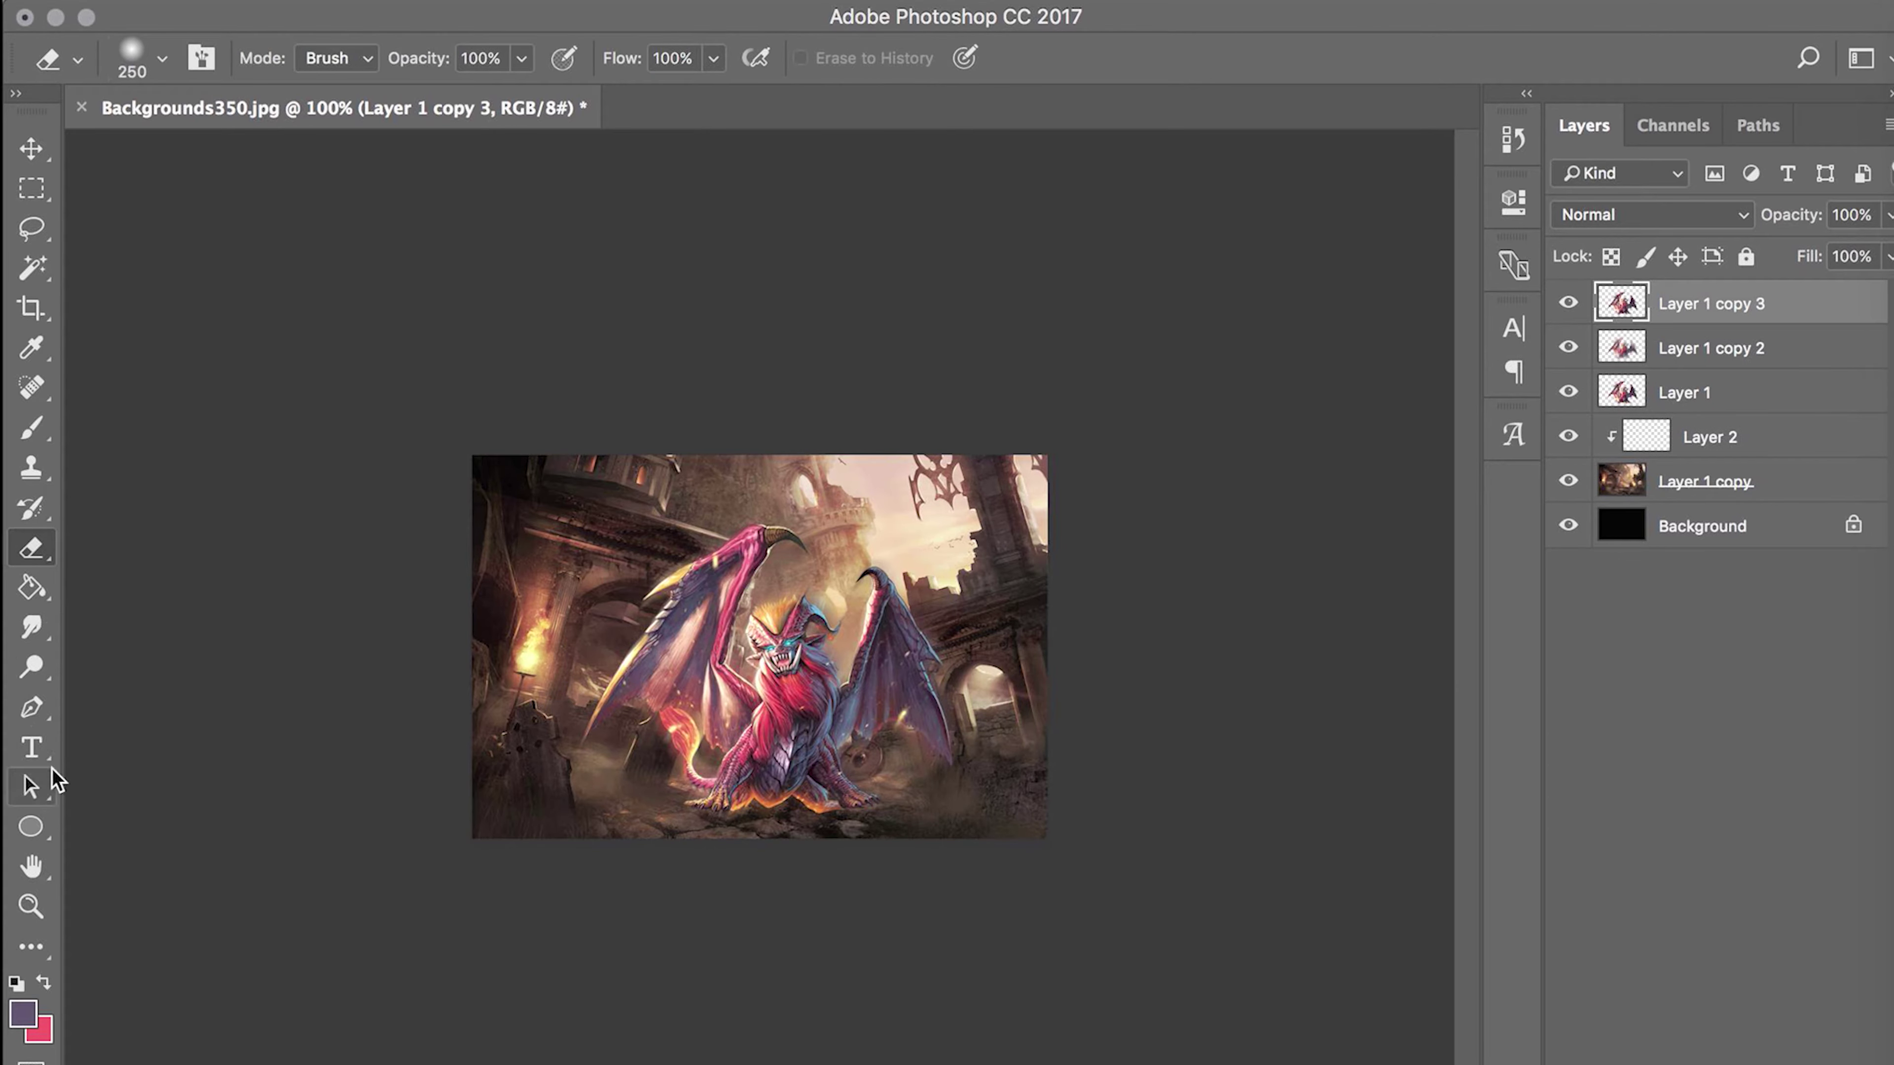
# - Smear the top dragon copy into pink streaks with the Smudge tool
pyautogui.click(30, 785)
pyautogui.rightClick(29, 666)
pyautogui.click(172, 659)
pyautogui.rightClick(29, 626)
pyautogui.click(149, 681)
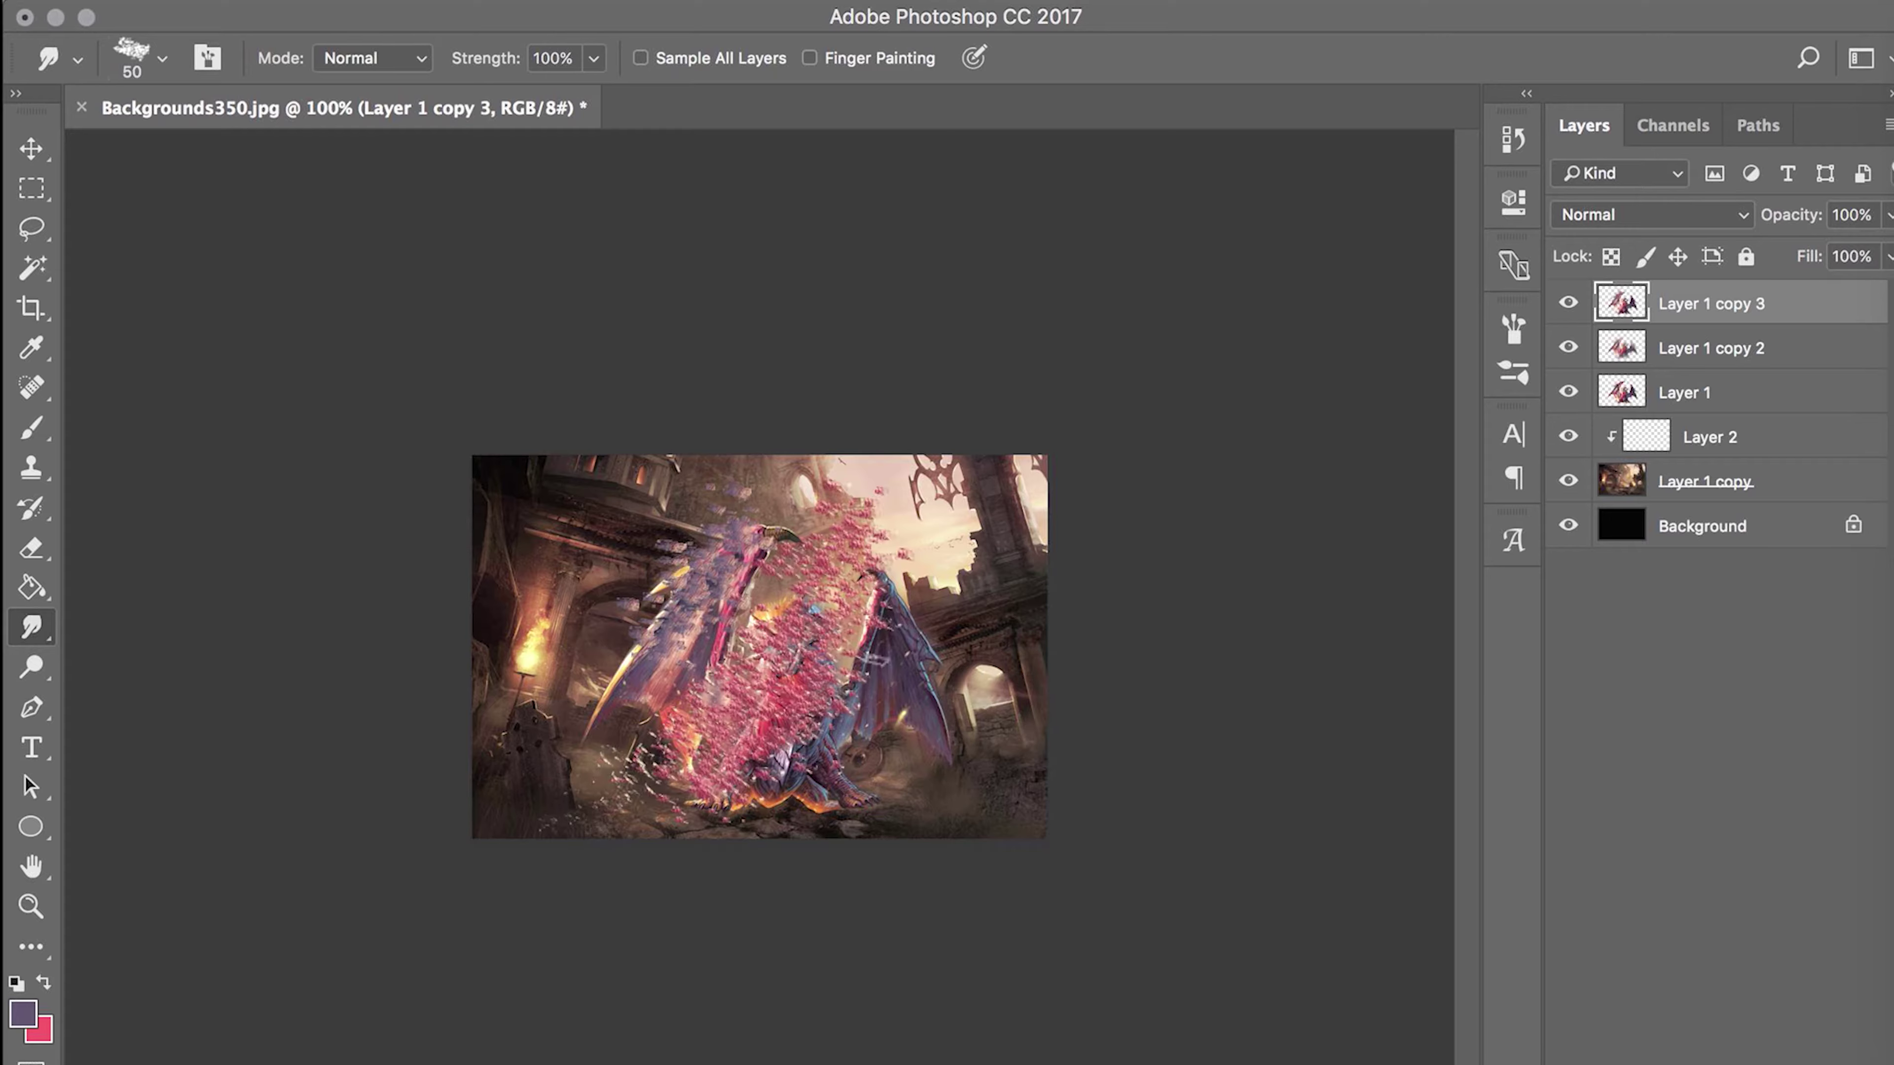
pyautogui.moveTo(716, 709)
pyautogui.mouseDown()
pyautogui.moveTo(596, 507)
pyautogui.moveTo(708, 790)
pyautogui.mouseUp()
# - Duplicate the city layer, smudge its background at 20% strength, and set 50% opacity
pyautogui.click(1780, 484)
pyautogui.hotkey('ctrl', 'j')
pyautogui.press('2')
pyautogui.moveTo(746, 477)
pyautogui.mouseDown()
pyautogui.moveTo(1023, 575)
pyautogui.moveTo(1055, 655)
pyautogui.mouseUp()
pyautogui.press('v')
pyautogui.press('5')
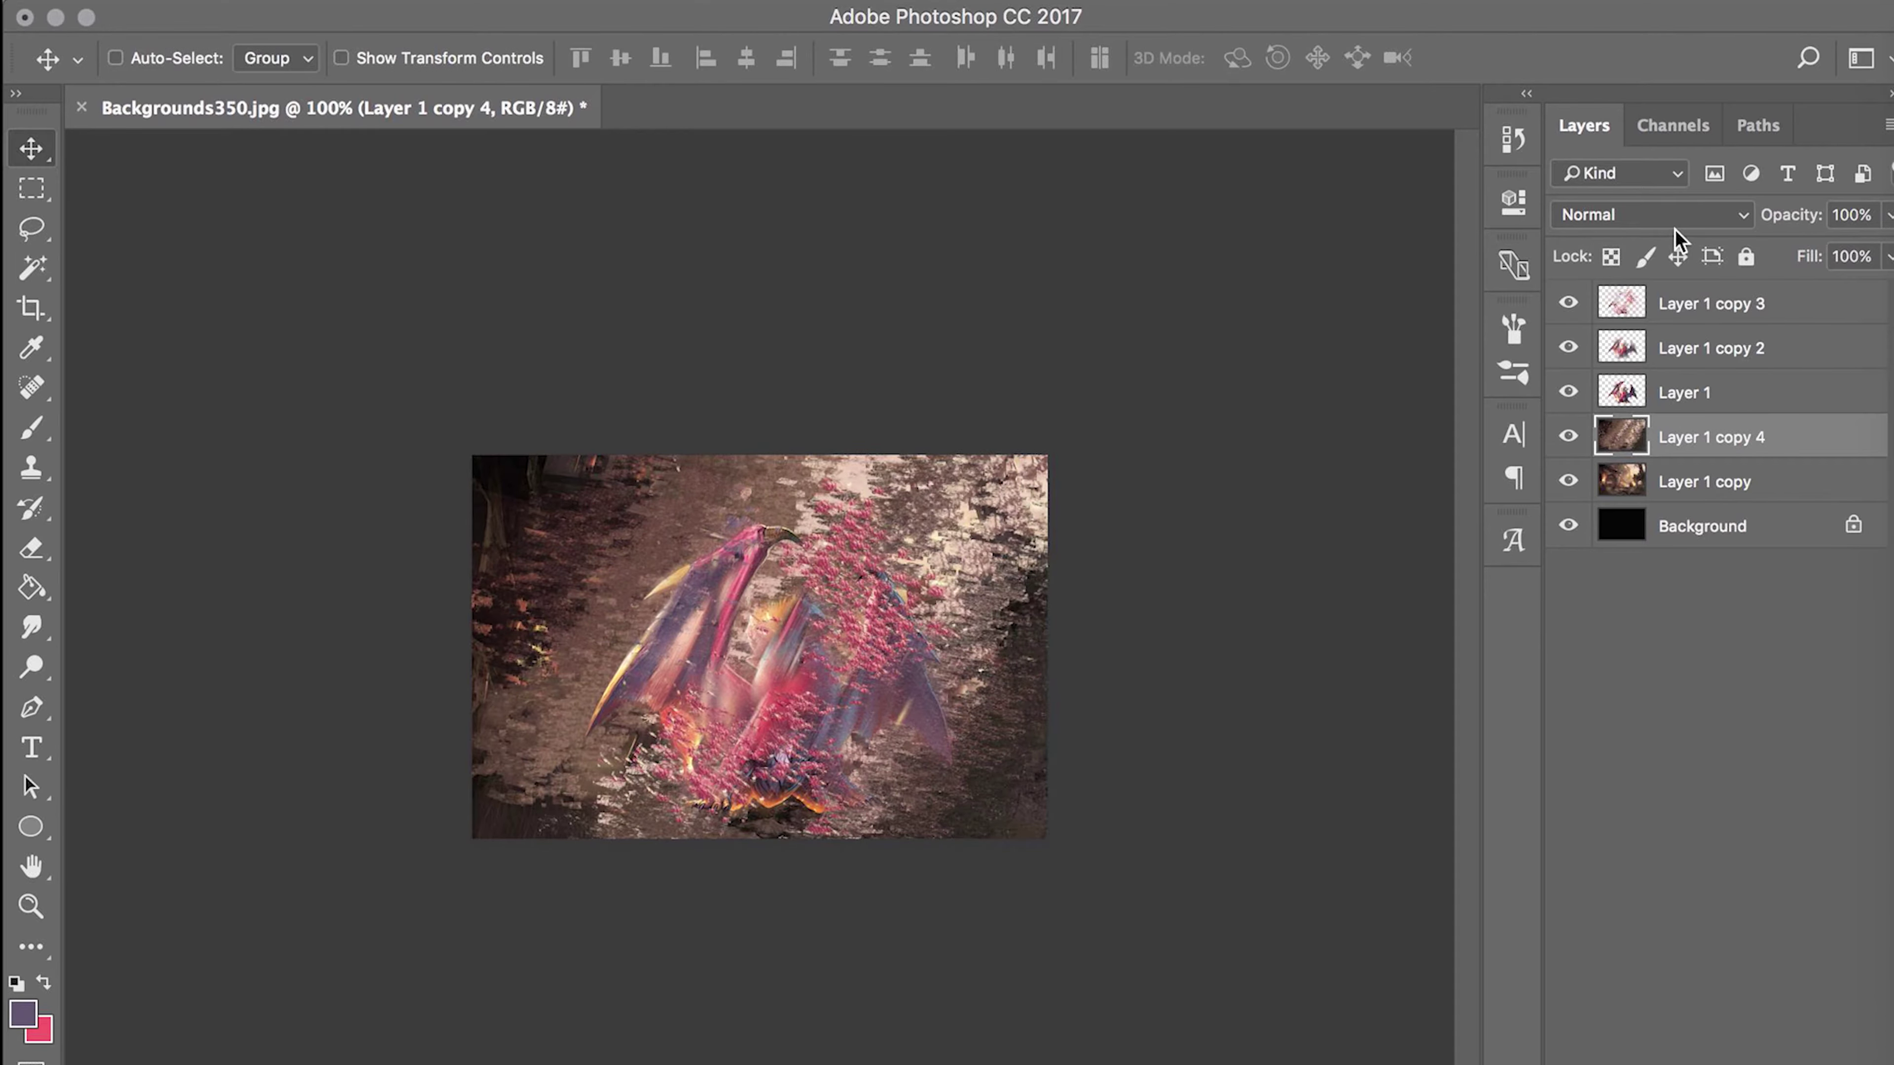
# - Erase the smudging around the left fire and the right arch and tower
pyautogui.press('e')
pyautogui.moveTo(633, 576); pyautogui.dragTo(601, 599)
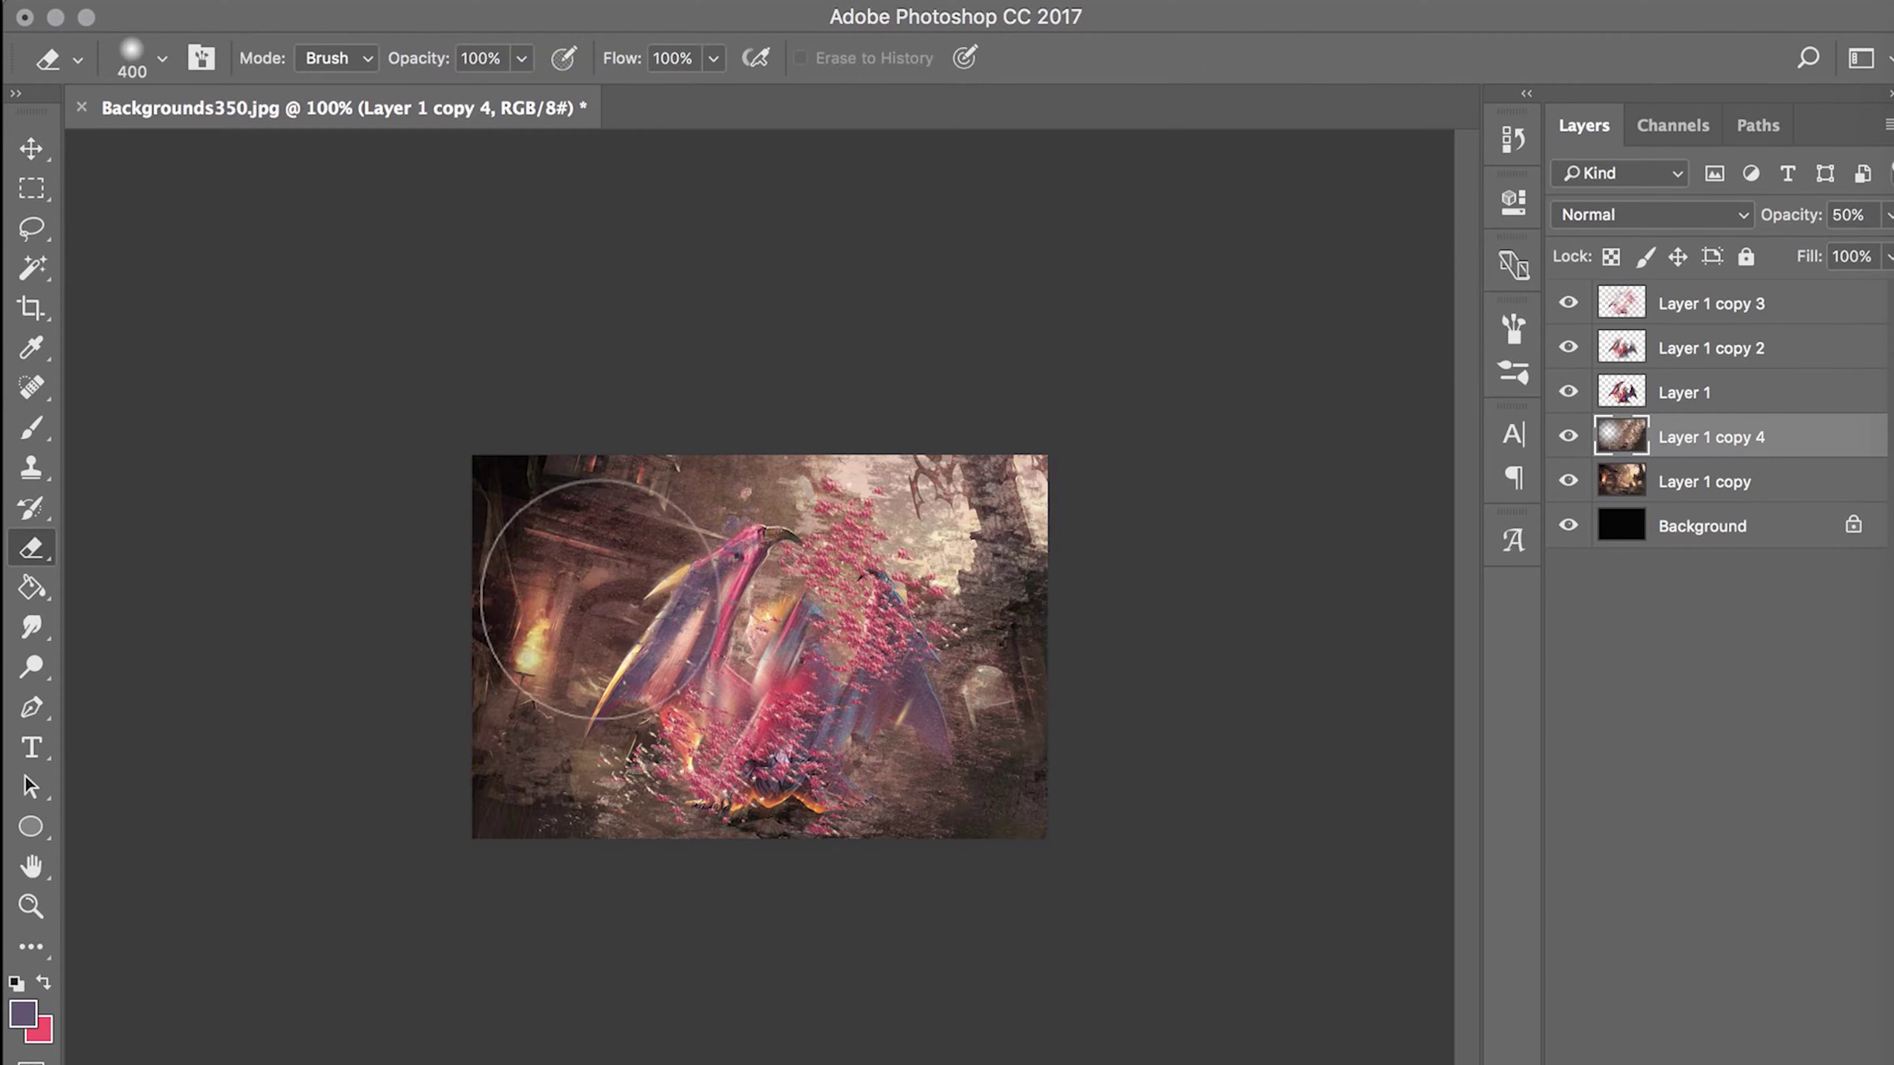
pyautogui.moveTo(1000, 685); pyautogui.dragTo(954, 481)
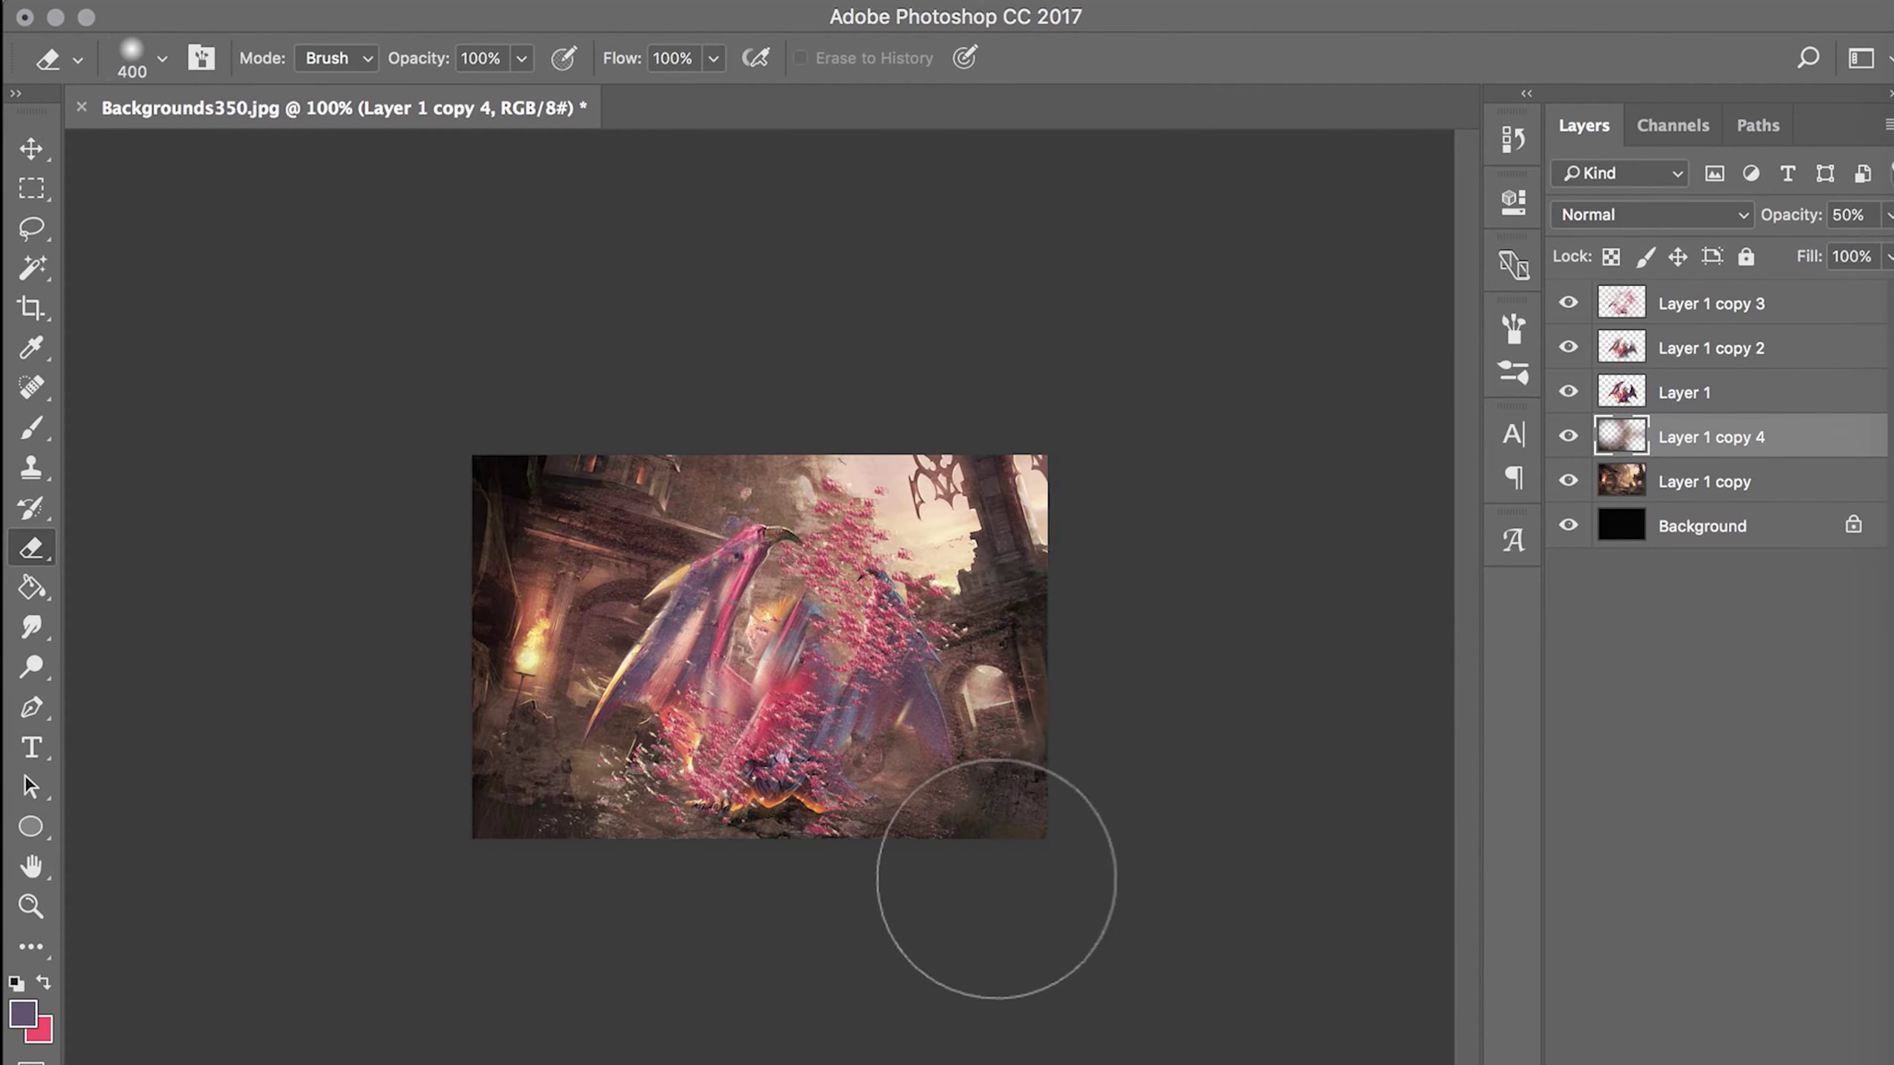
# - Set the streaked Layer 1 copy 3 to Color Dodge and duplicate a dragon layer on top
pyautogui.click(1700, 305)
pyautogui.click(1651, 221)
pyautogui.click(1620, 304)
pyautogui.click(1652, 221)
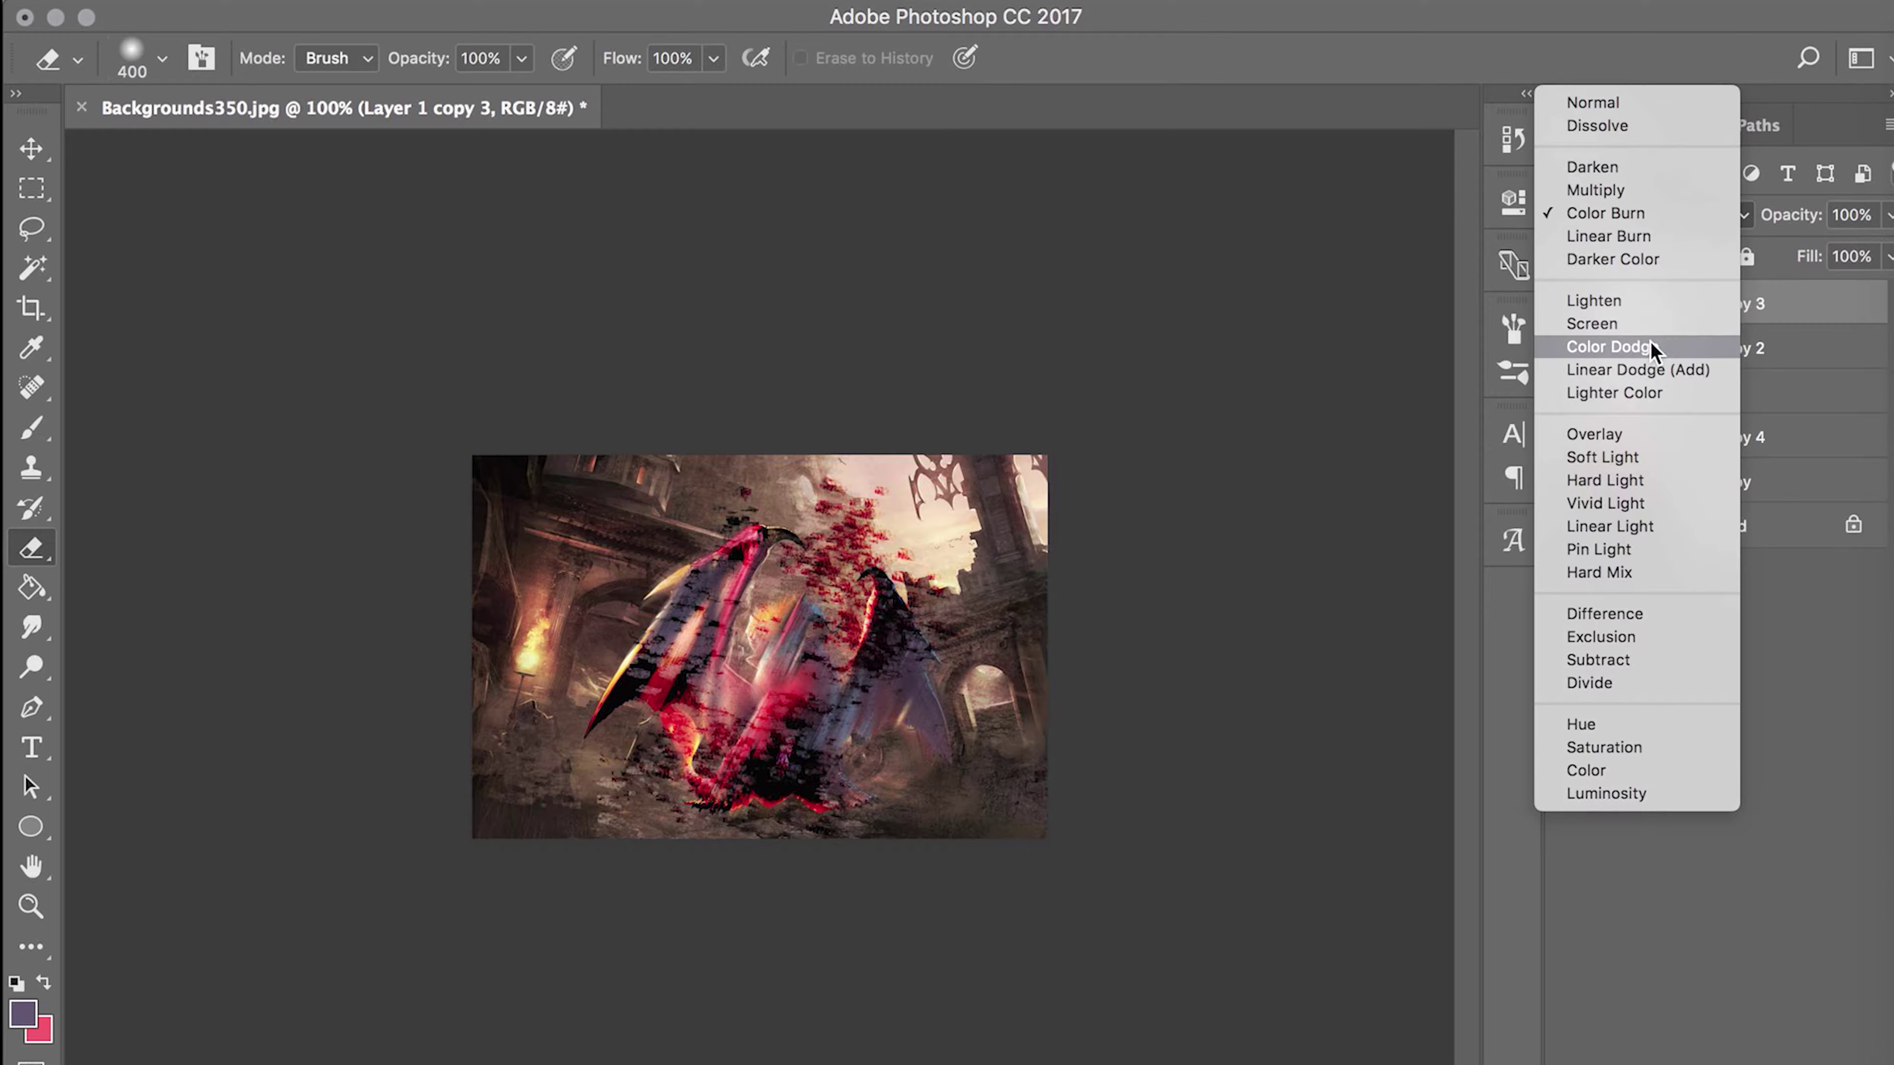
pyautogui.click(1649, 346)
pyautogui.moveTo(1708, 392); pyautogui.dragTo(1703, 302)
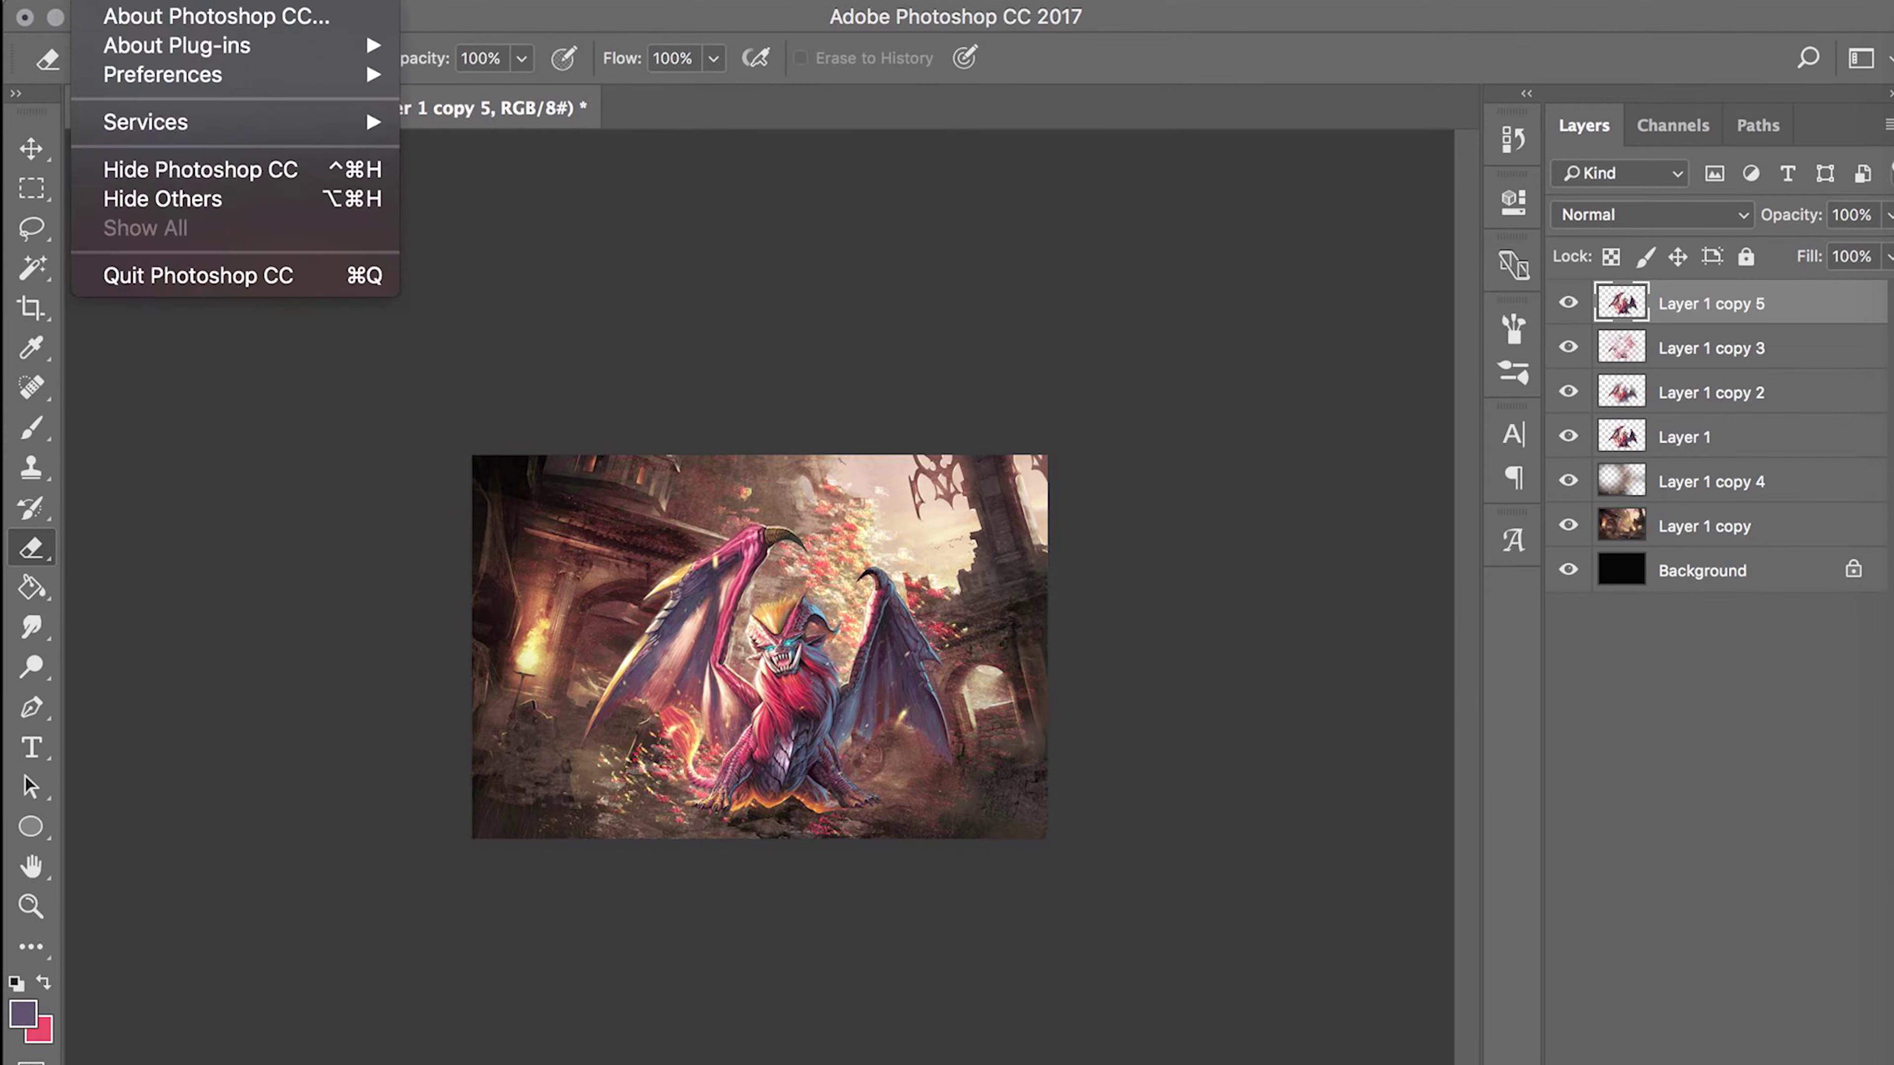
# - Browse the Resources C4D renders folder and open C4D's514.png
pyautogui.hotkey('ctrl', 'o')
pyautogui.click(932, 131)
pyautogui.click(865, 160)
pyautogui.doubleClick(833, 291)
pyautogui.click(818, 246)
pyautogui.press('space')
pyautogui.press('Down')
pyautogui.press('Down')
pyautogui.press('Down')
pyautogui.press('Down')
pyautogui.press('Down')
pyautogui.press('Down')
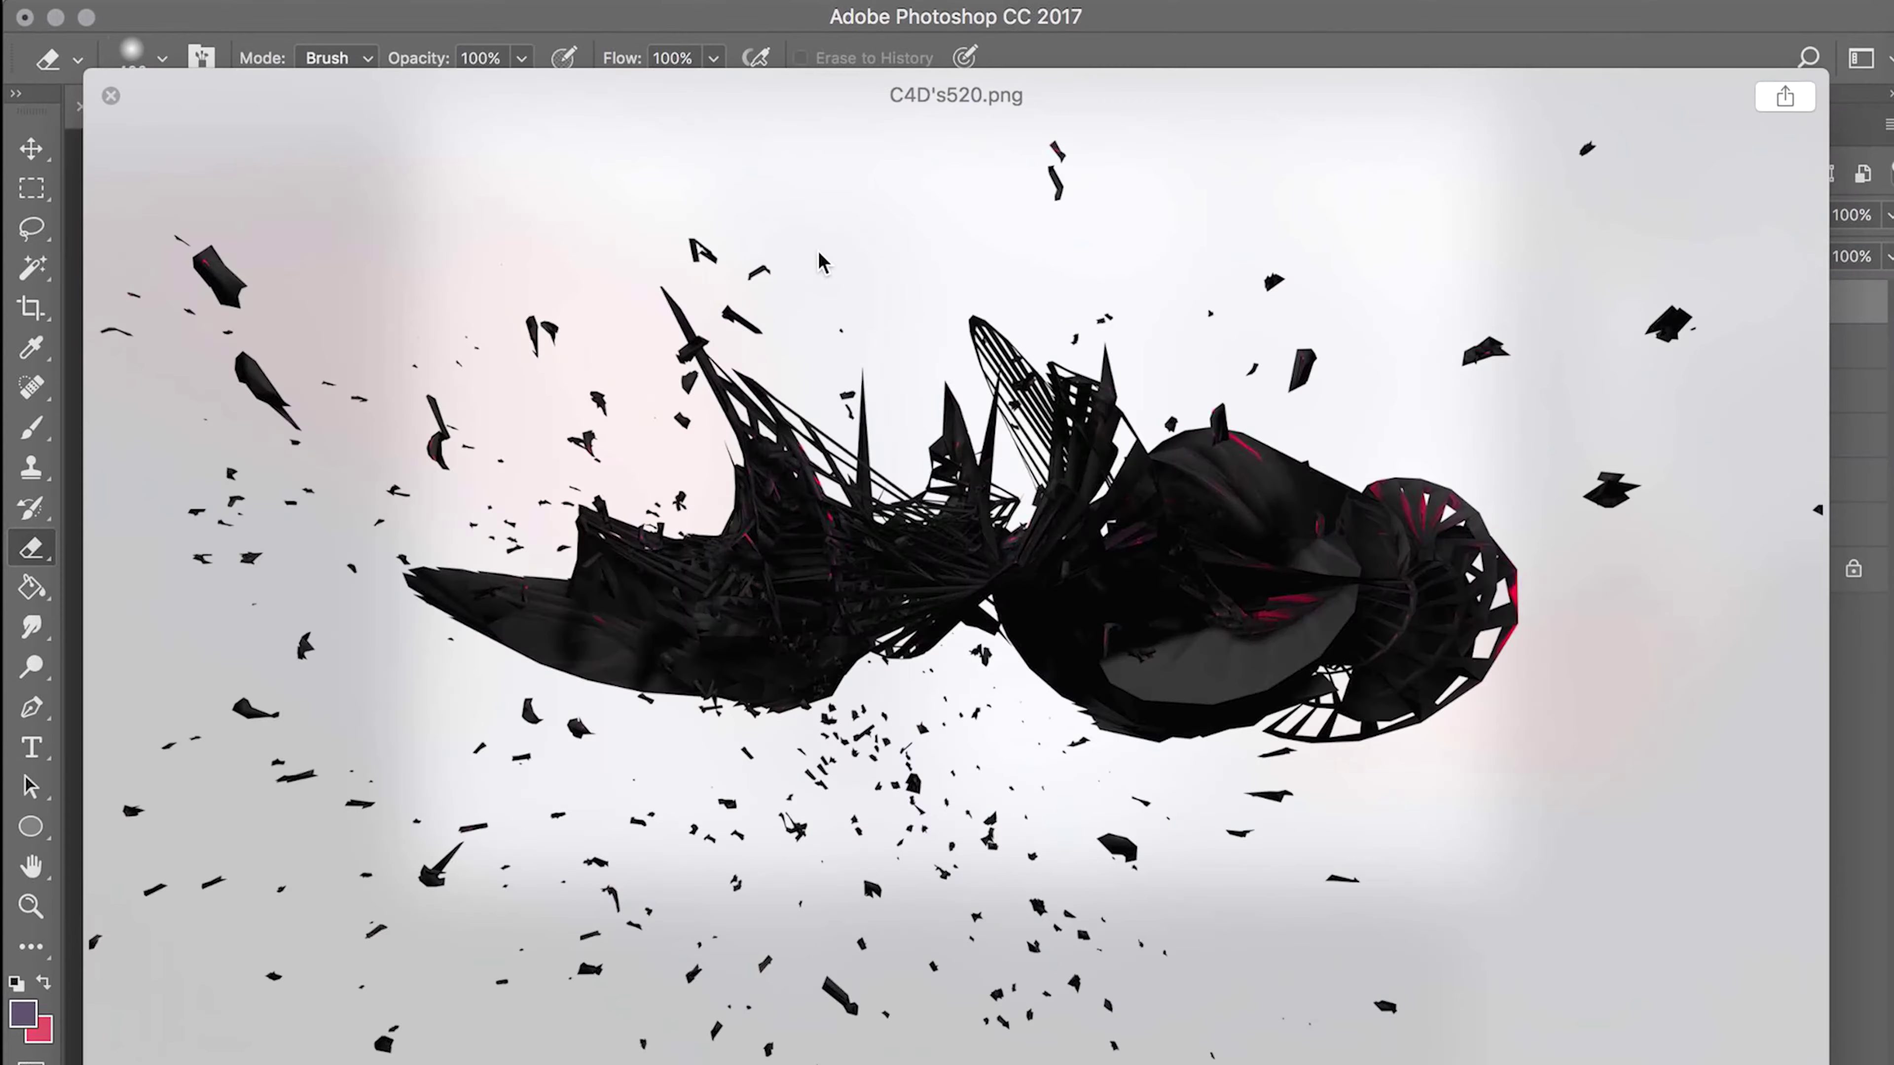
pyautogui.press('Down')
pyautogui.press('Down')
pyautogui.press('Down')
pyautogui.press('space')
pyautogui.doubleClick(815, 768)
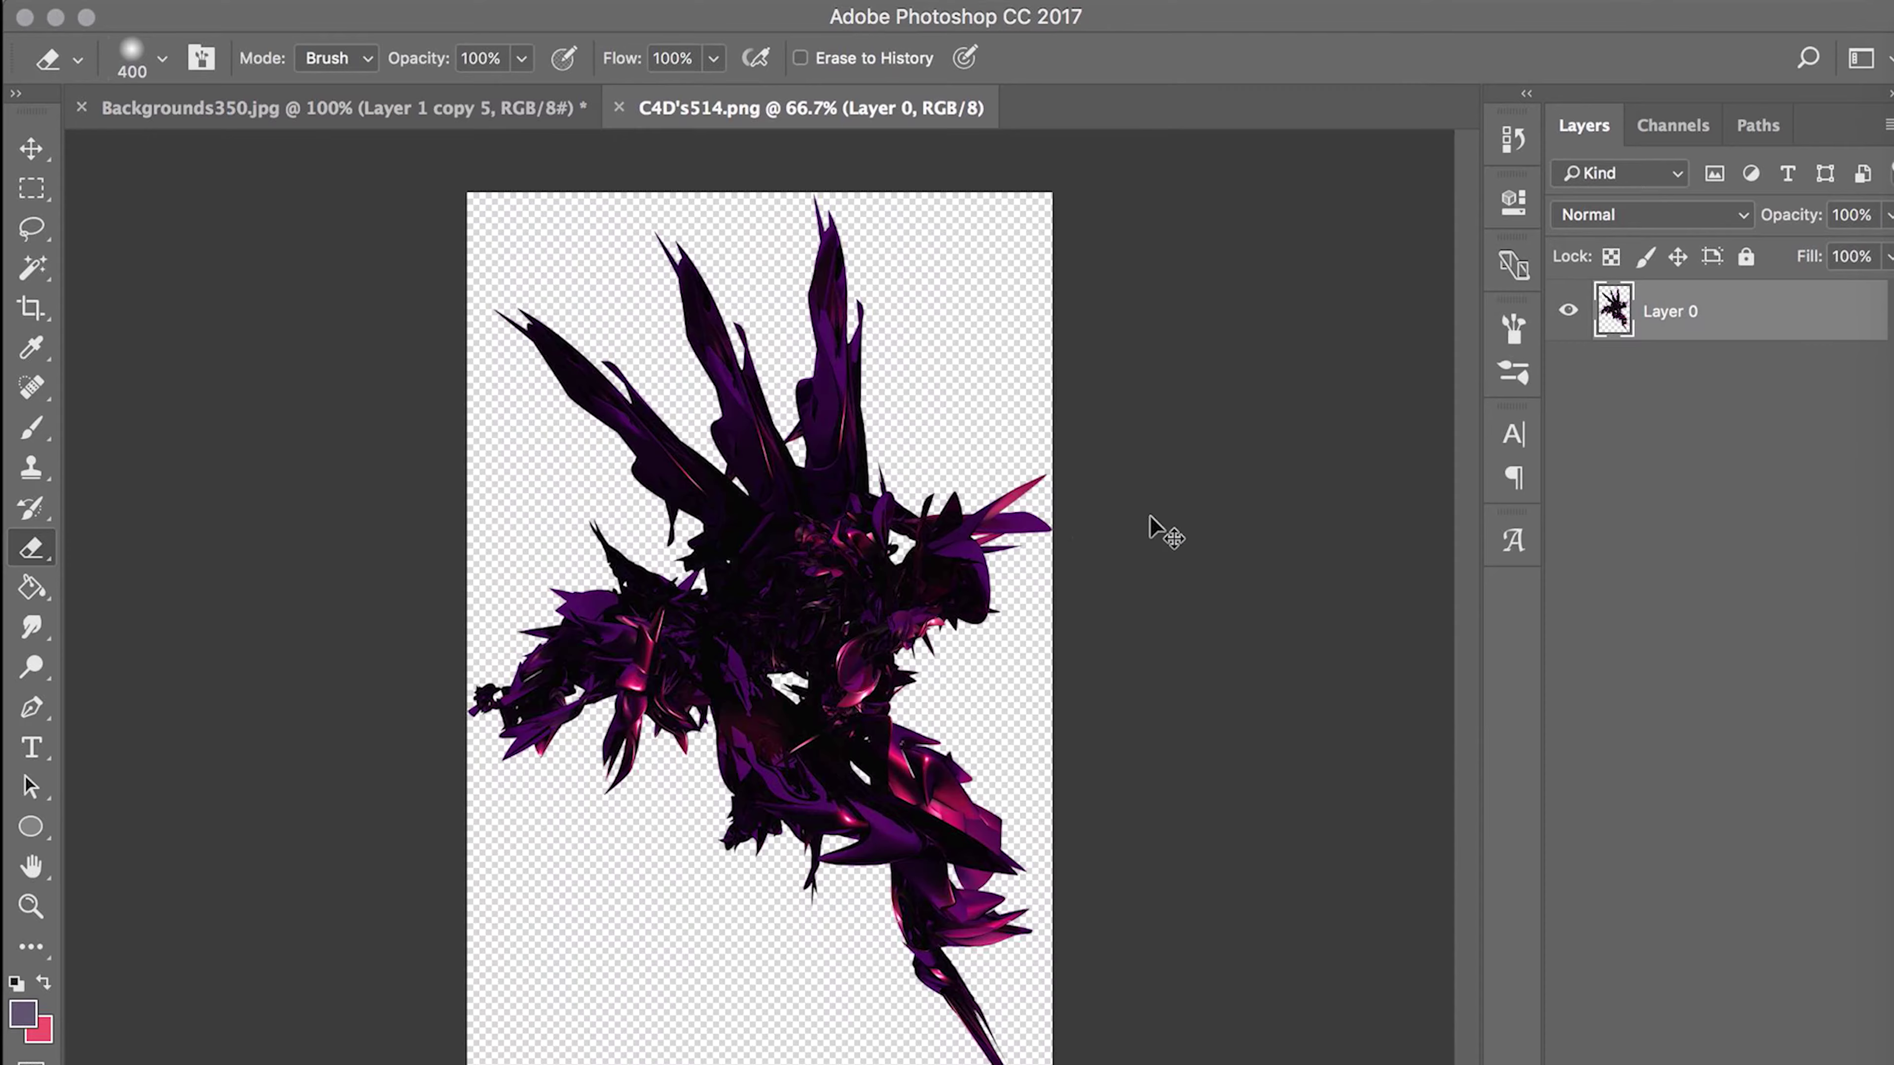
# - Paste the whole render into Backgrounds350, scaled to about 71% and shifted up-left
pyautogui.hotkey('ctrl', 'a')
pyautogui.hotkey('ctrl', 'c')
pyautogui.hotkey('ctrl', 'w')
pyautogui.hotkey('ctrl', 'v')
pyautogui.hotkey('ctrl', 't')
pyautogui.moveTo(1217, 637)
pyautogui.mouseDown()
pyautogui.moveTo(1084, 281)
pyautogui.moveTo(913, 296)
pyautogui.mouseUp()
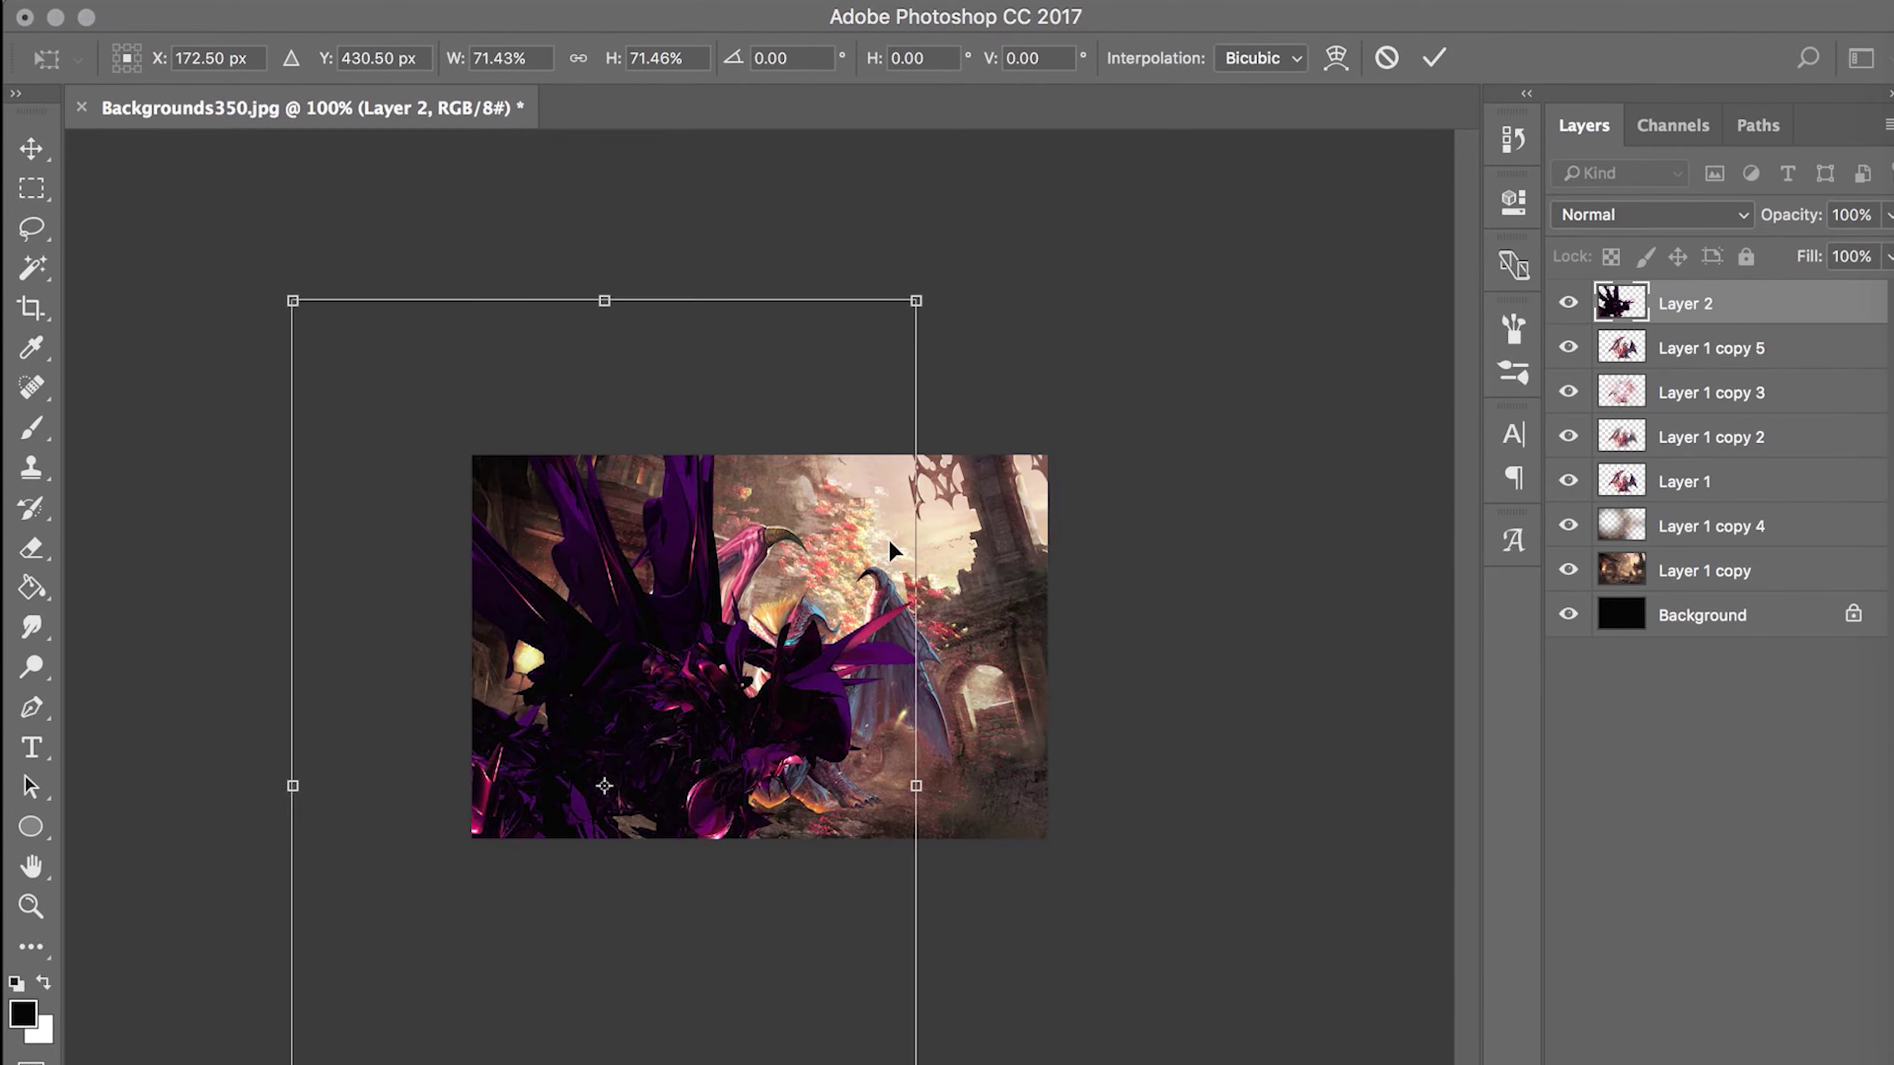
pyautogui.moveTo(824, 727); pyautogui.dragTo(716, 664)
pyautogui.press('Return')
# - Move Layer 2 below Layer 1 and rescale it to about 61% behind the dragon
pyautogui.press('v')
pyautogui.moveTo(1685, 303); pyautogui.dragTo(1685, 492)
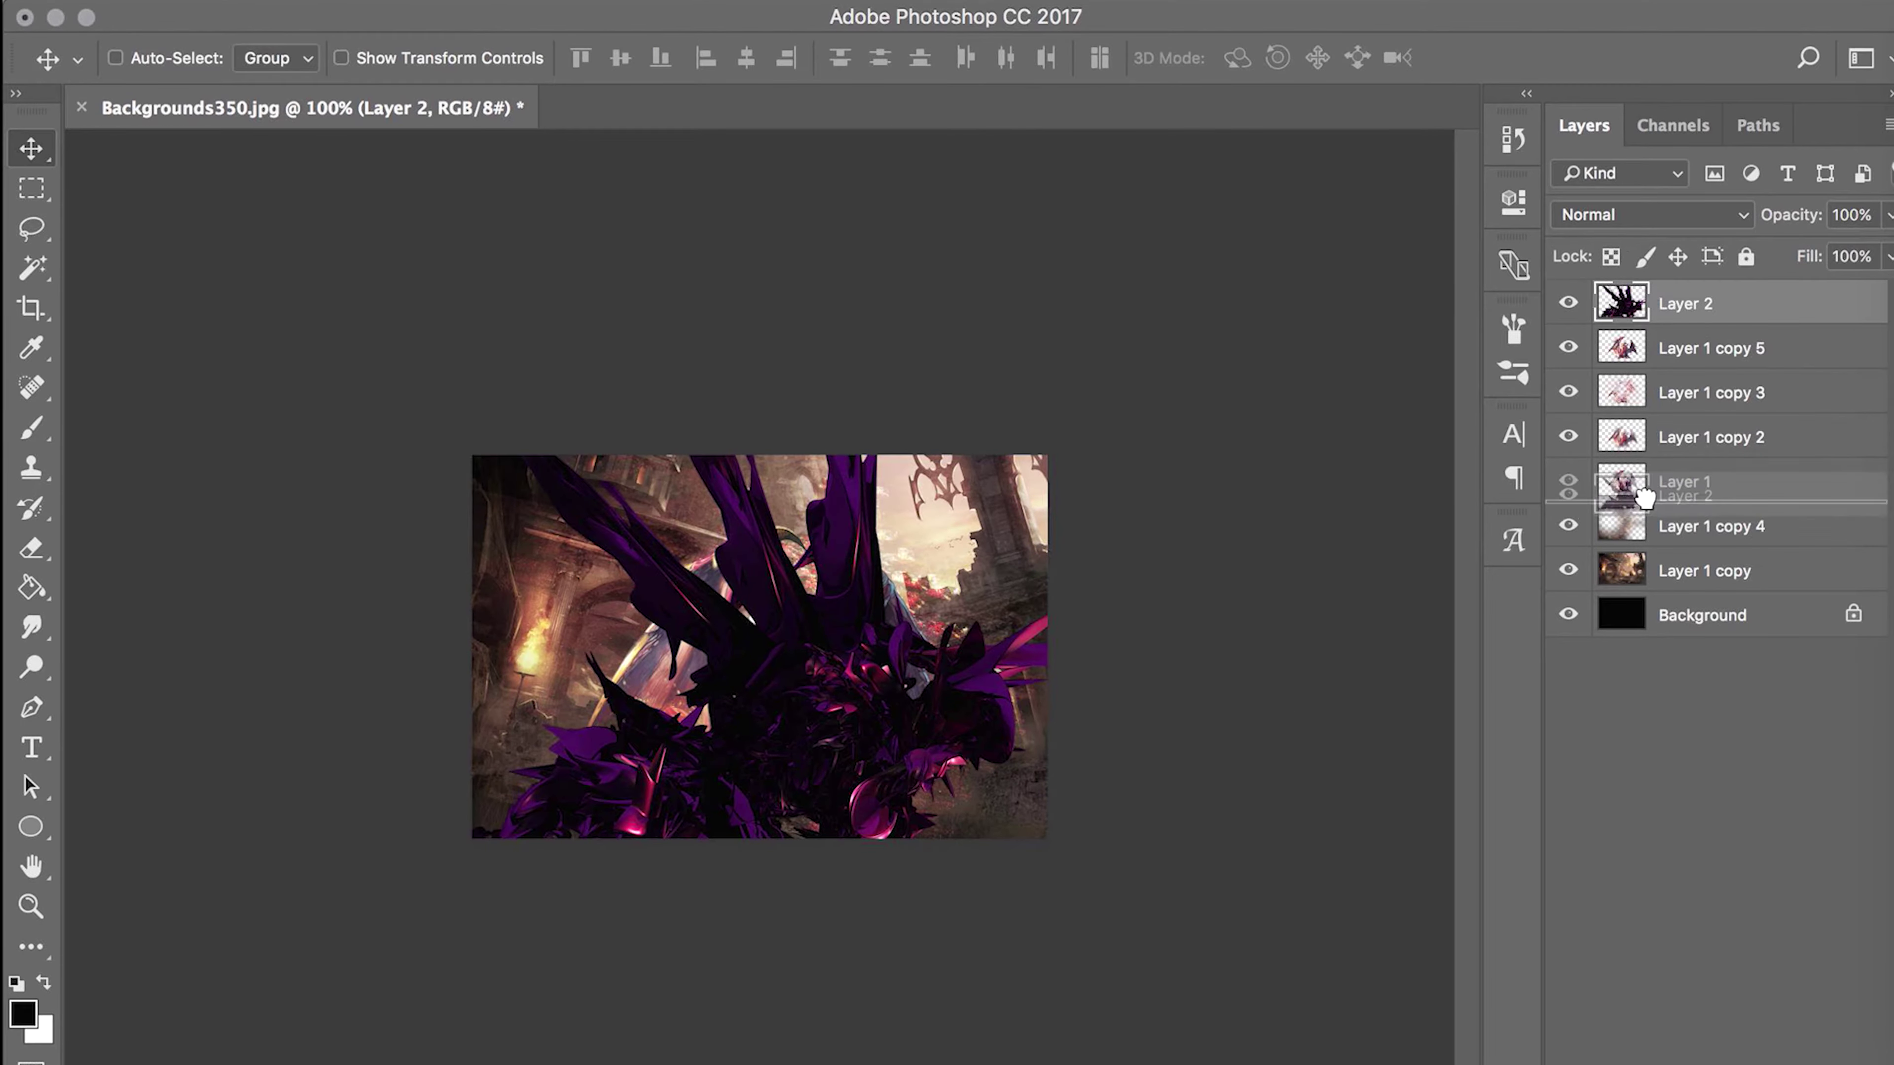
pyautogui.hotkey('ctrl', 't')
pyautogui.moveTo(1078, 297); pyautogui.dragTo(835, 681)
pyautogui.moveTo(761, 1059)
pyautogui.mouseDown()
pyautogui.moveTo(803, 900)
pyautogui.moveTo(850, 876)
pyautogui.moveTo(833, 883)
pyautogui.mouseUp()
pyautogui.press('Return')
# - Duplicate Layer 2, flip it horizontally, and move it to the dragon's right
pyautogui.press('e')
pyautogui.press('[')
pyautogui.press('[')
pyautogui.press('[')
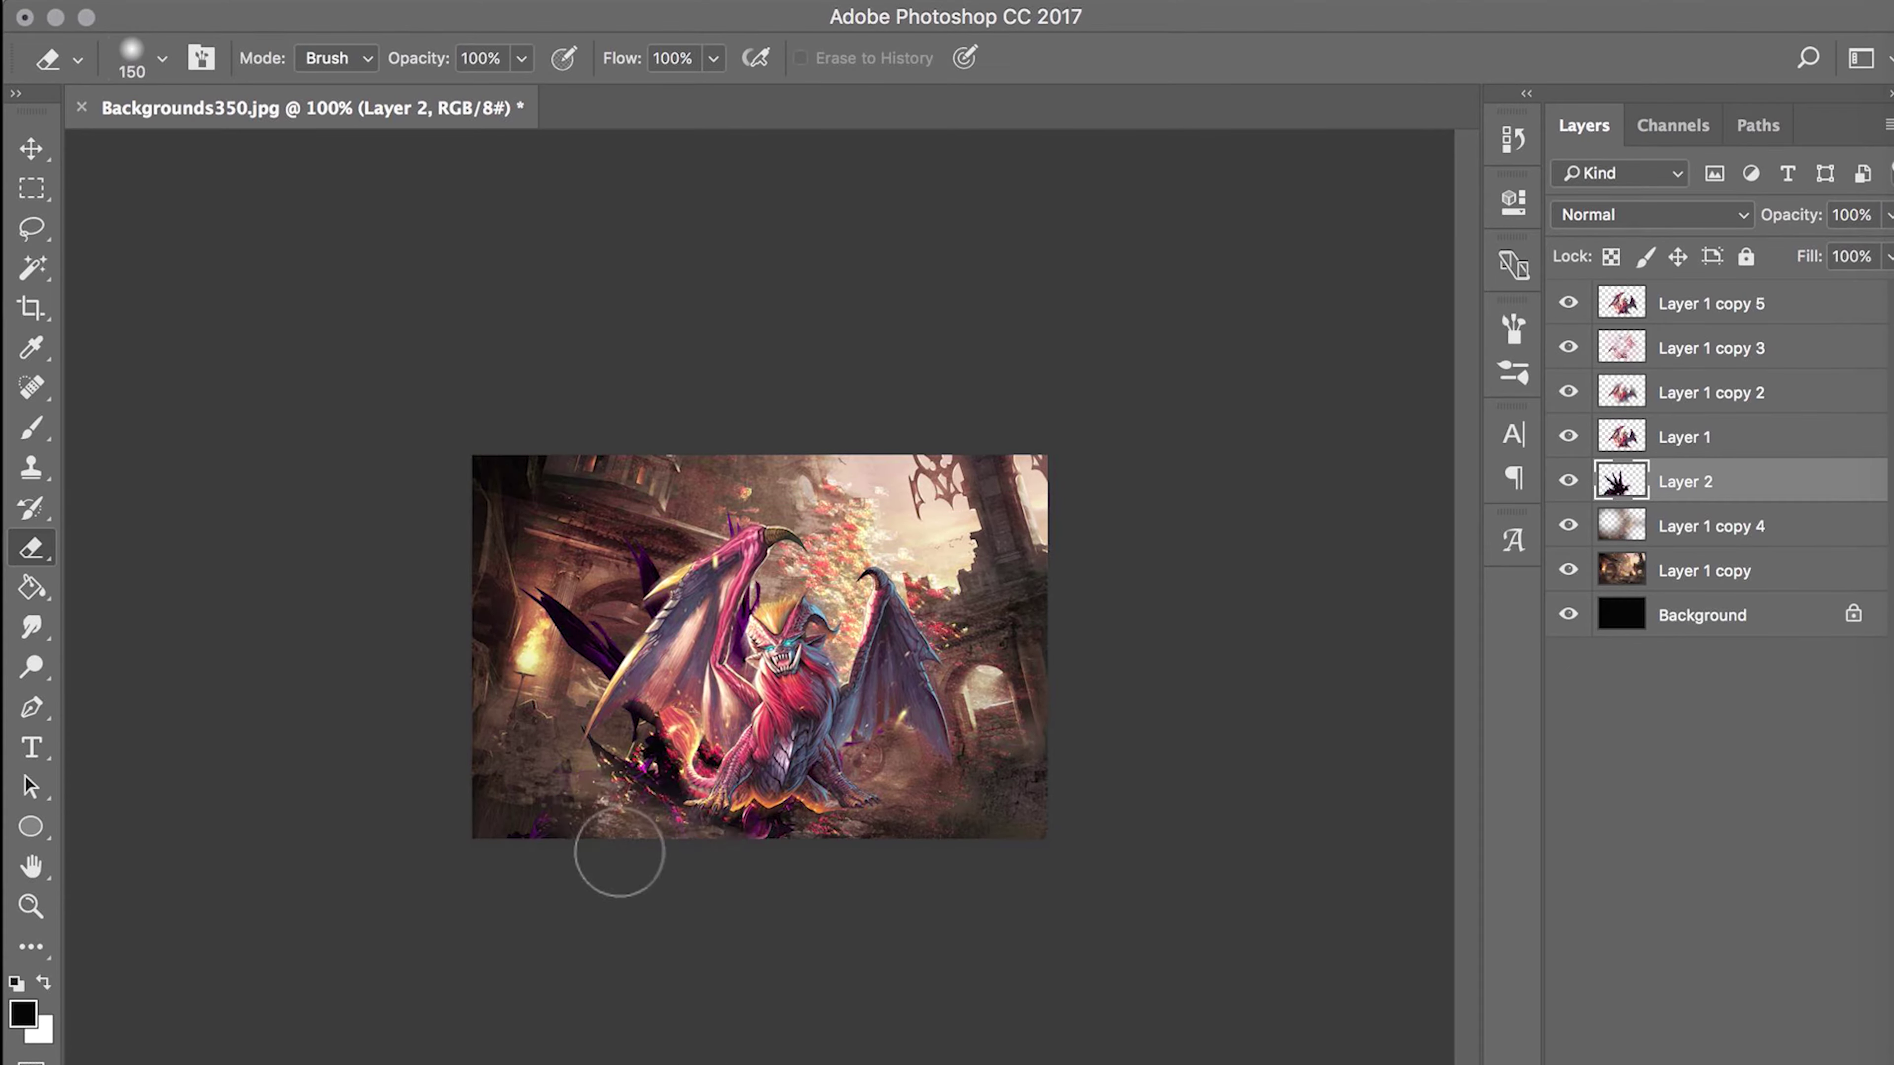
pyautogui.hotkey('ctrl', 'j')
pyautogui.hotkey('ctrl', 't')
pyautogui.rightClick(854, 749)
pyautogui.click(917, 1059)
pyautogui.press('Return')
pyautogui.press('v')
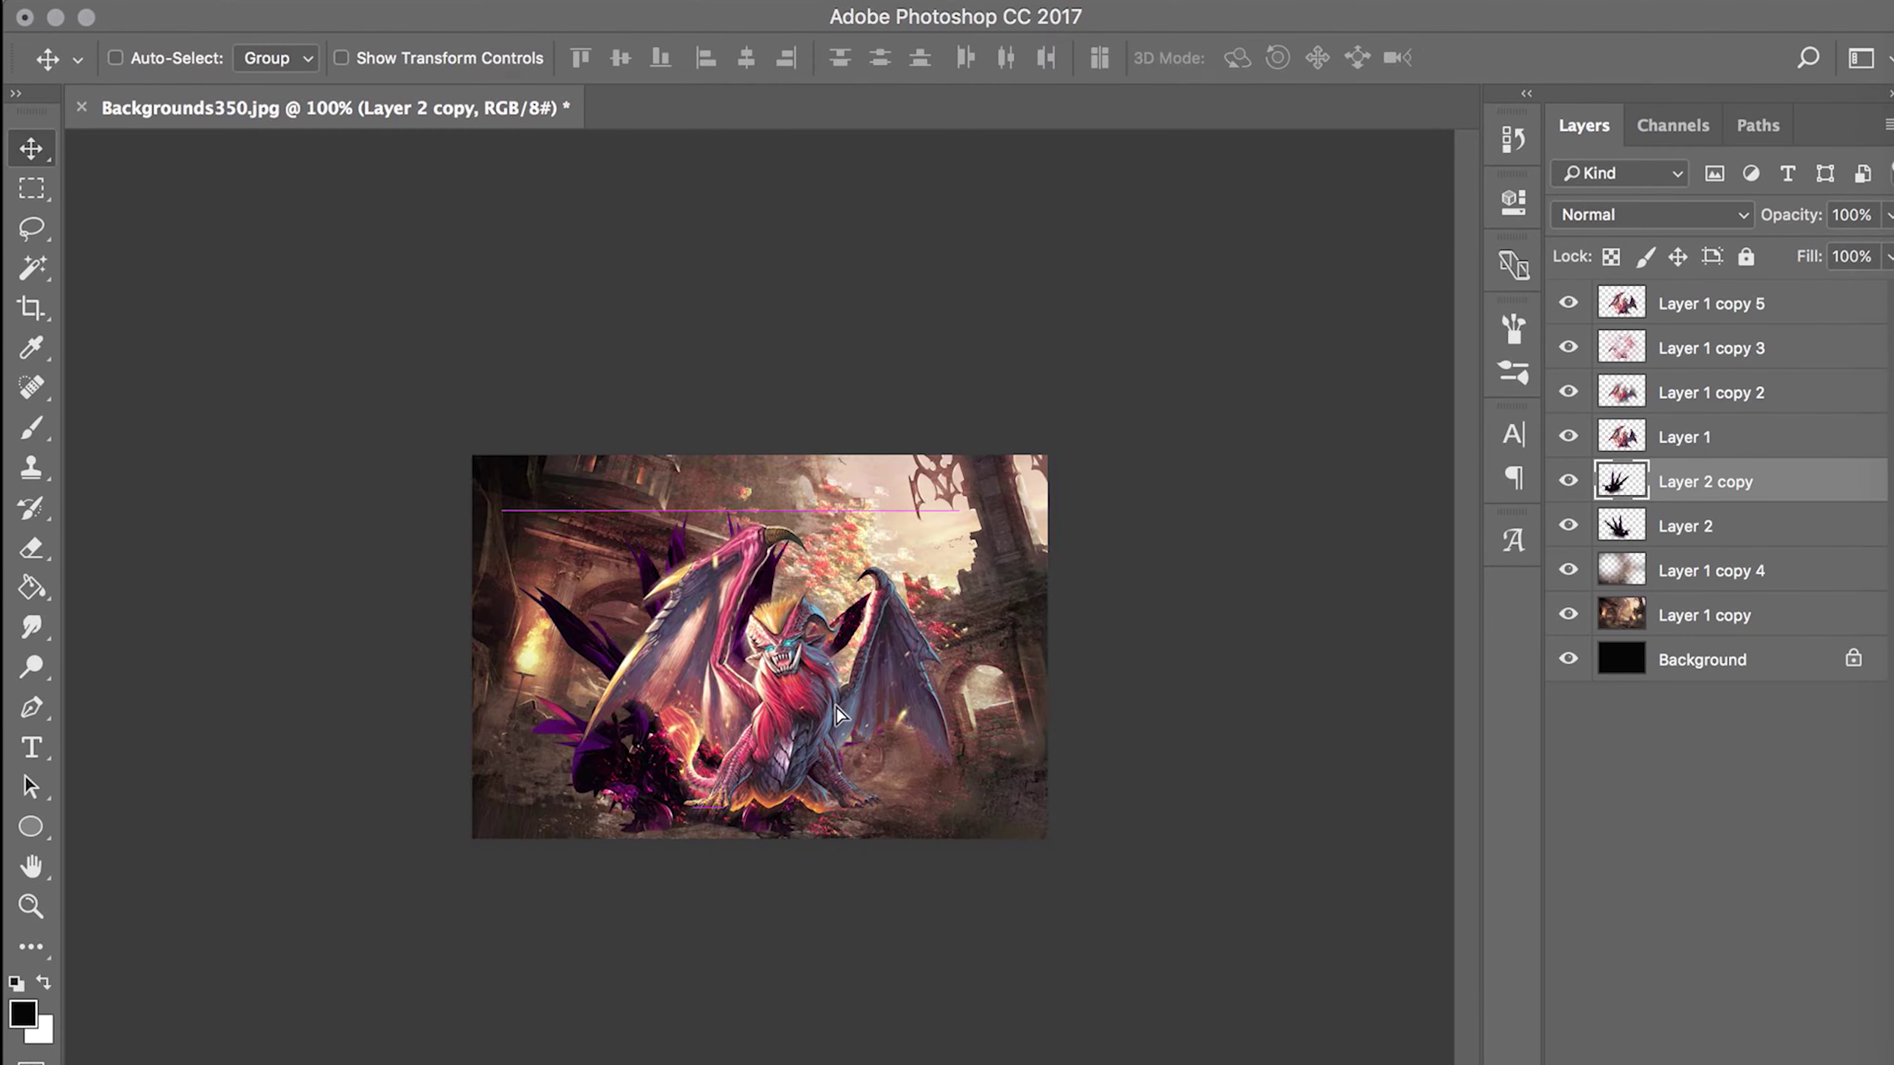
pyautogui.moveTo(865, 722); pyautogui.dragTo(955, 722)
# - Move the Layer 2 copy to the top of the stack and slide it under the dragon
pyautogui.click(1714, 304)
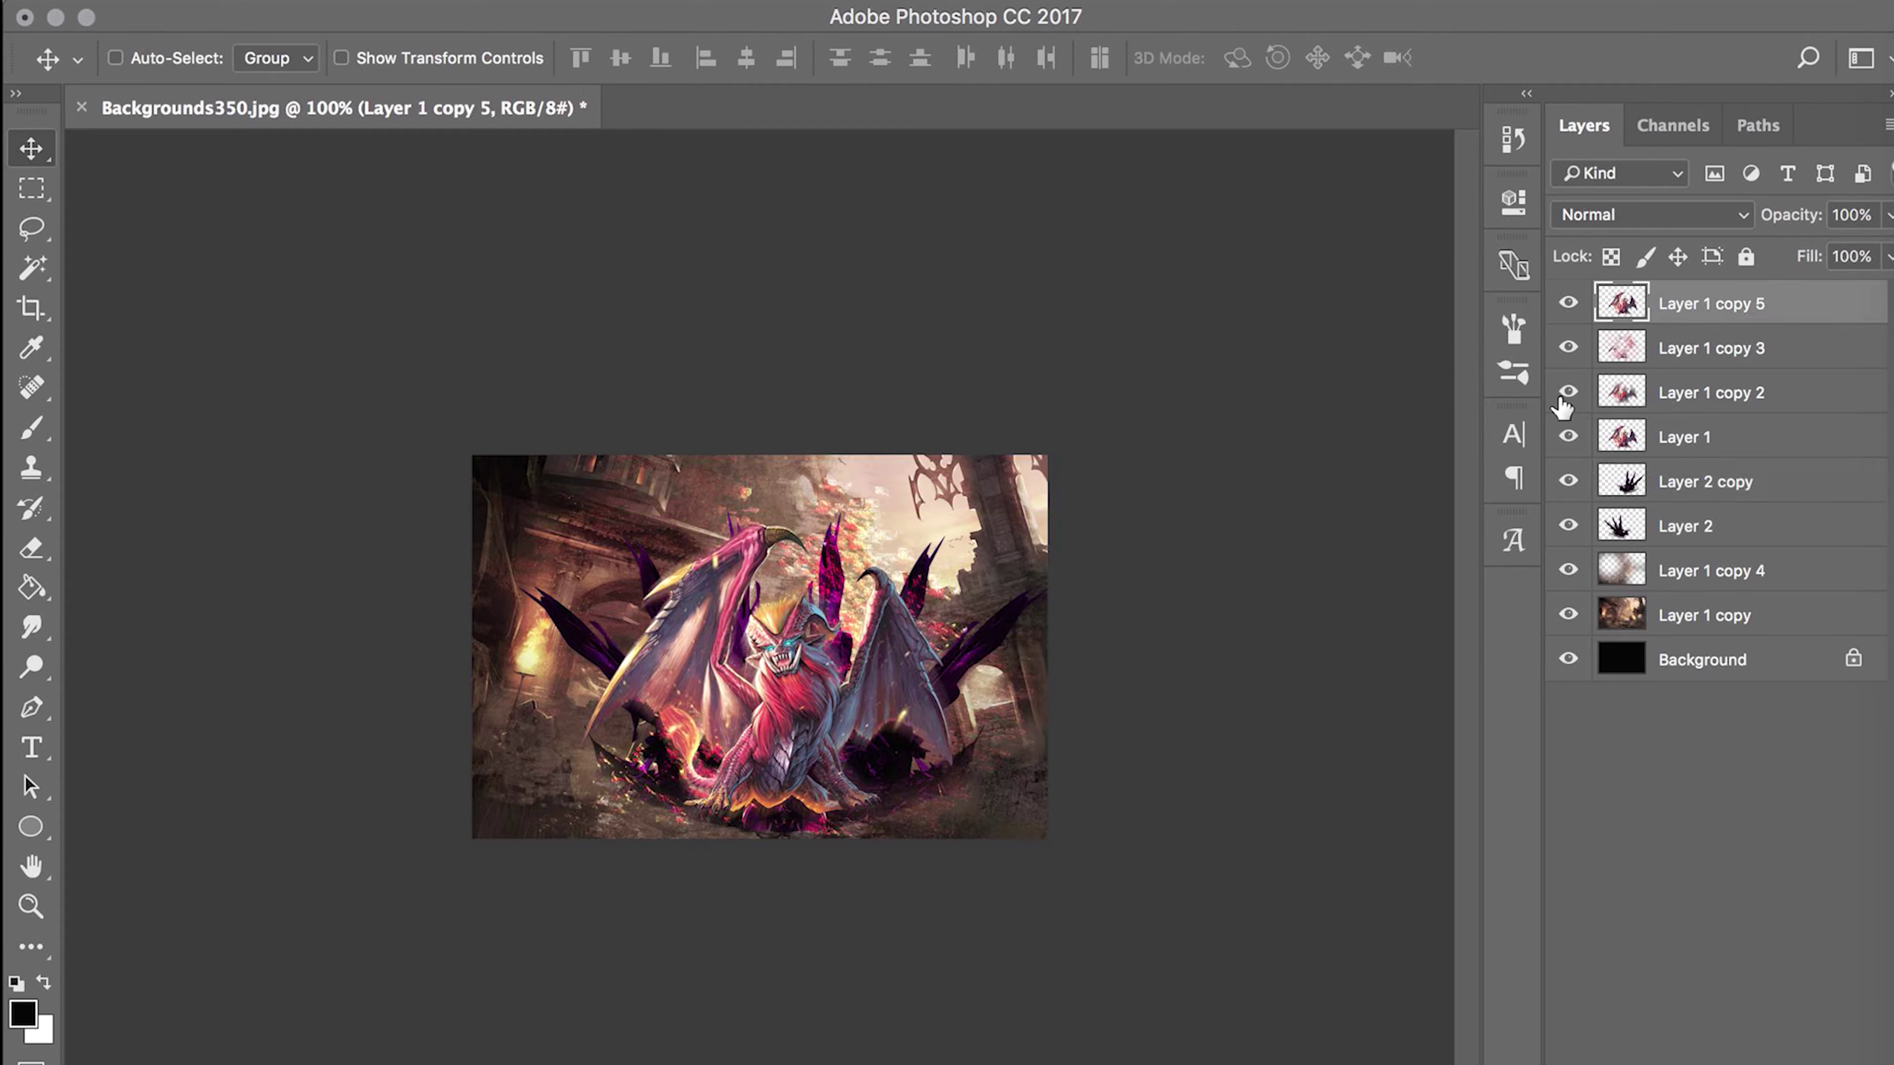
pyautogui.press('e')
pyautogui.click(1683, 482)
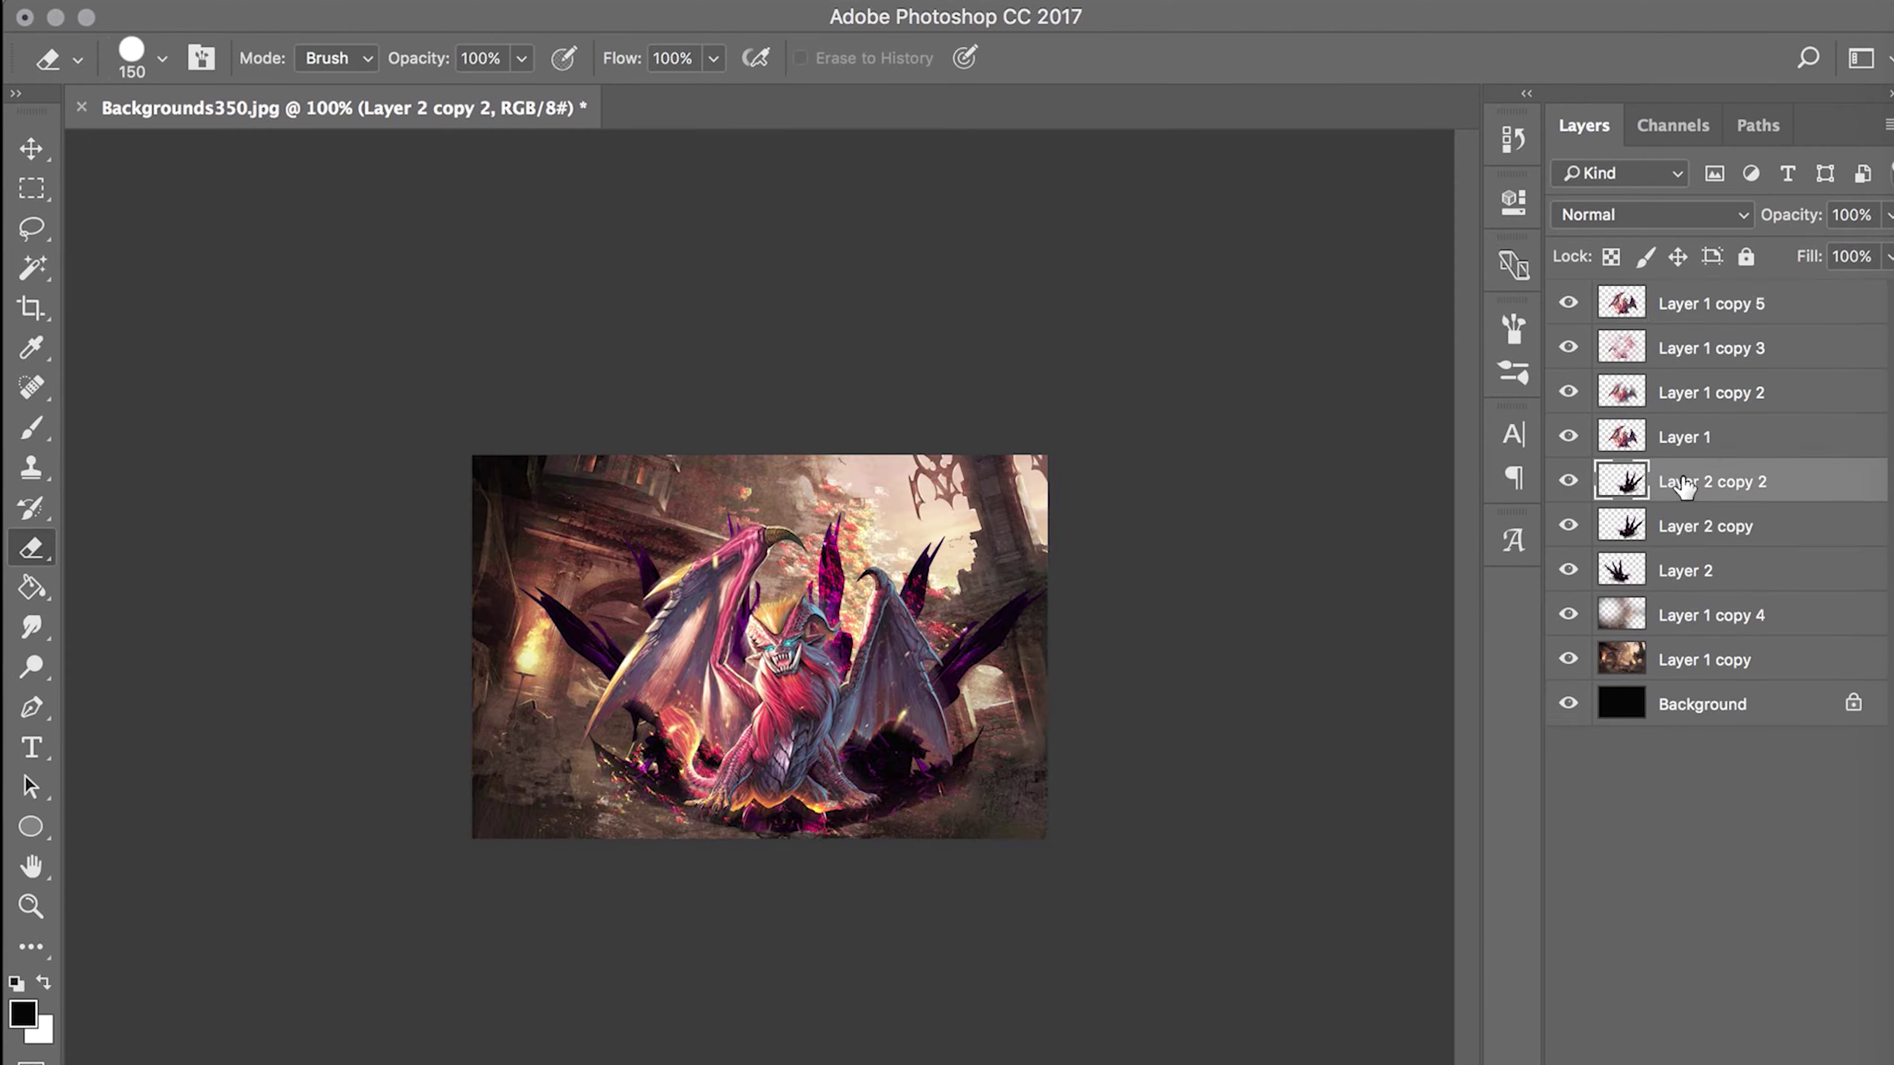
pyautogui.moveTo(1684, 481); pyautogui.dragTo(1683, 298)
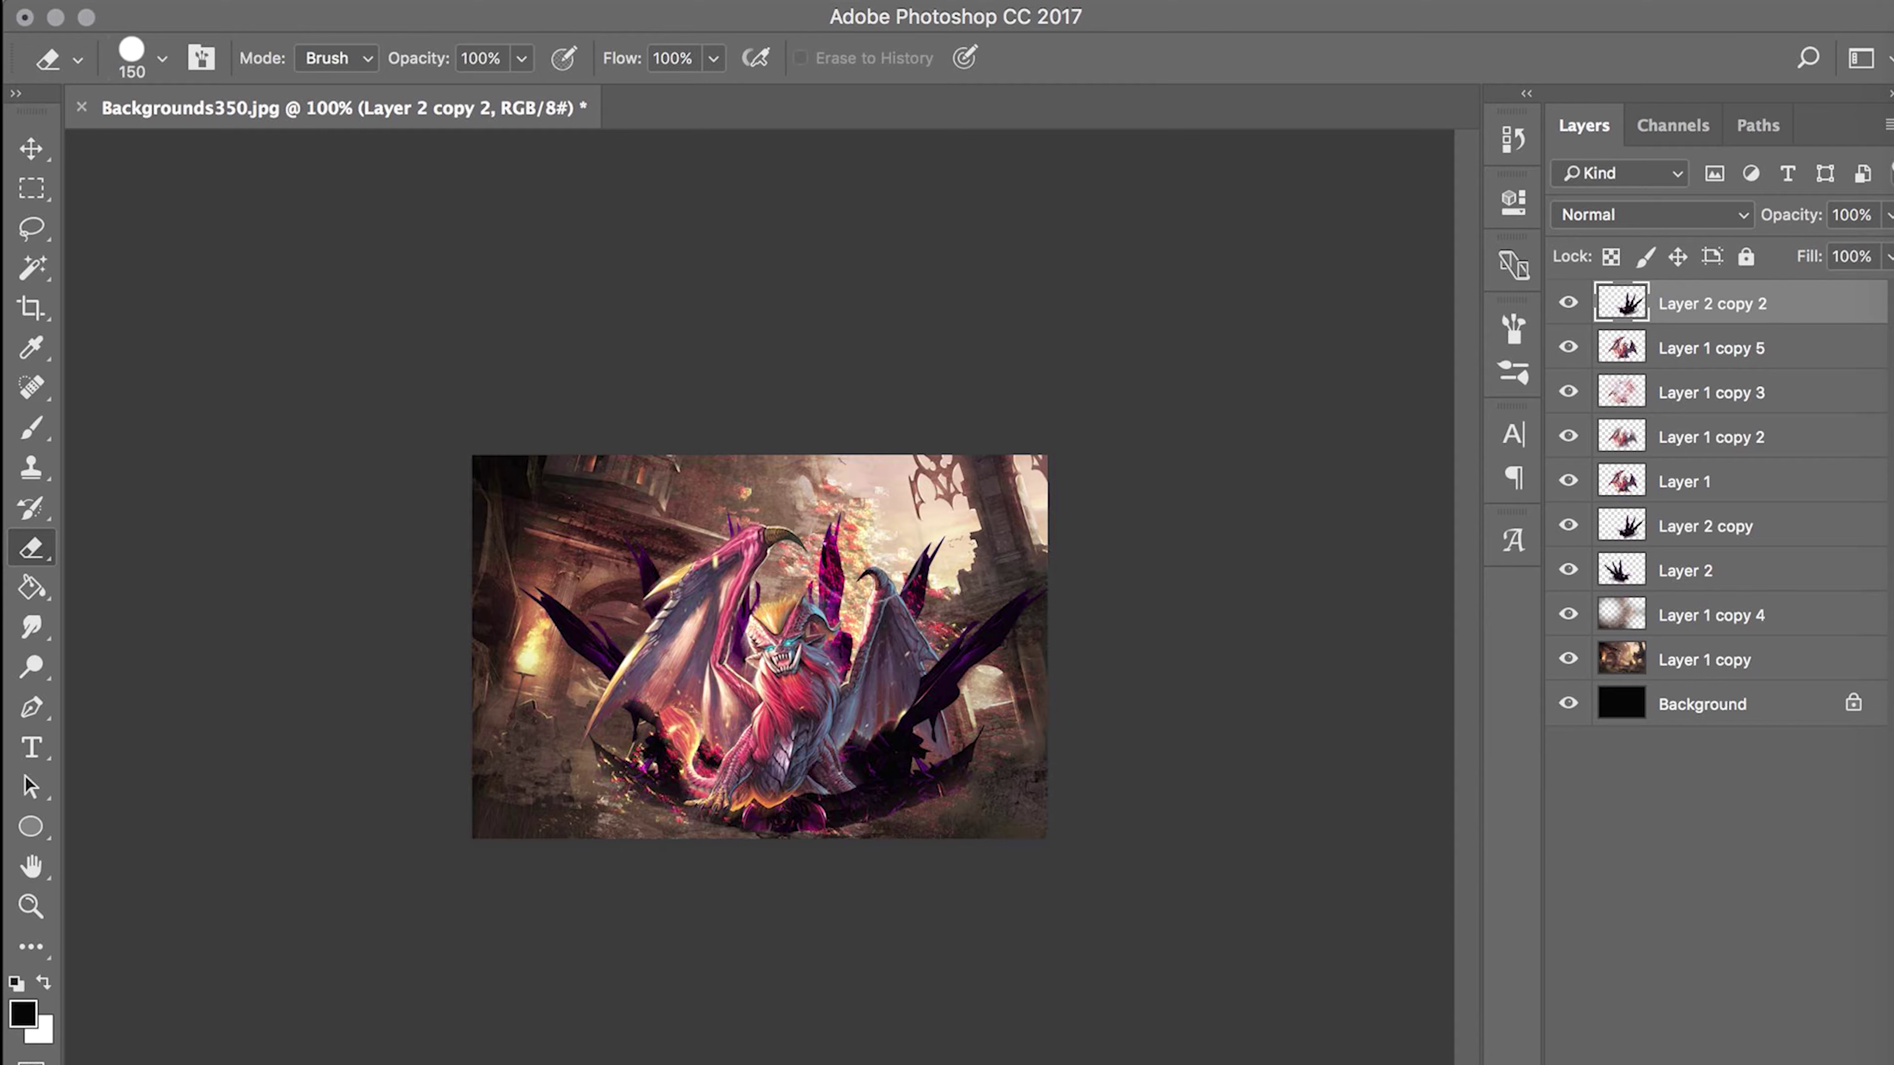
pyautogui.moveTo(1002, 636); pyautogui.dragTo(857, 634)
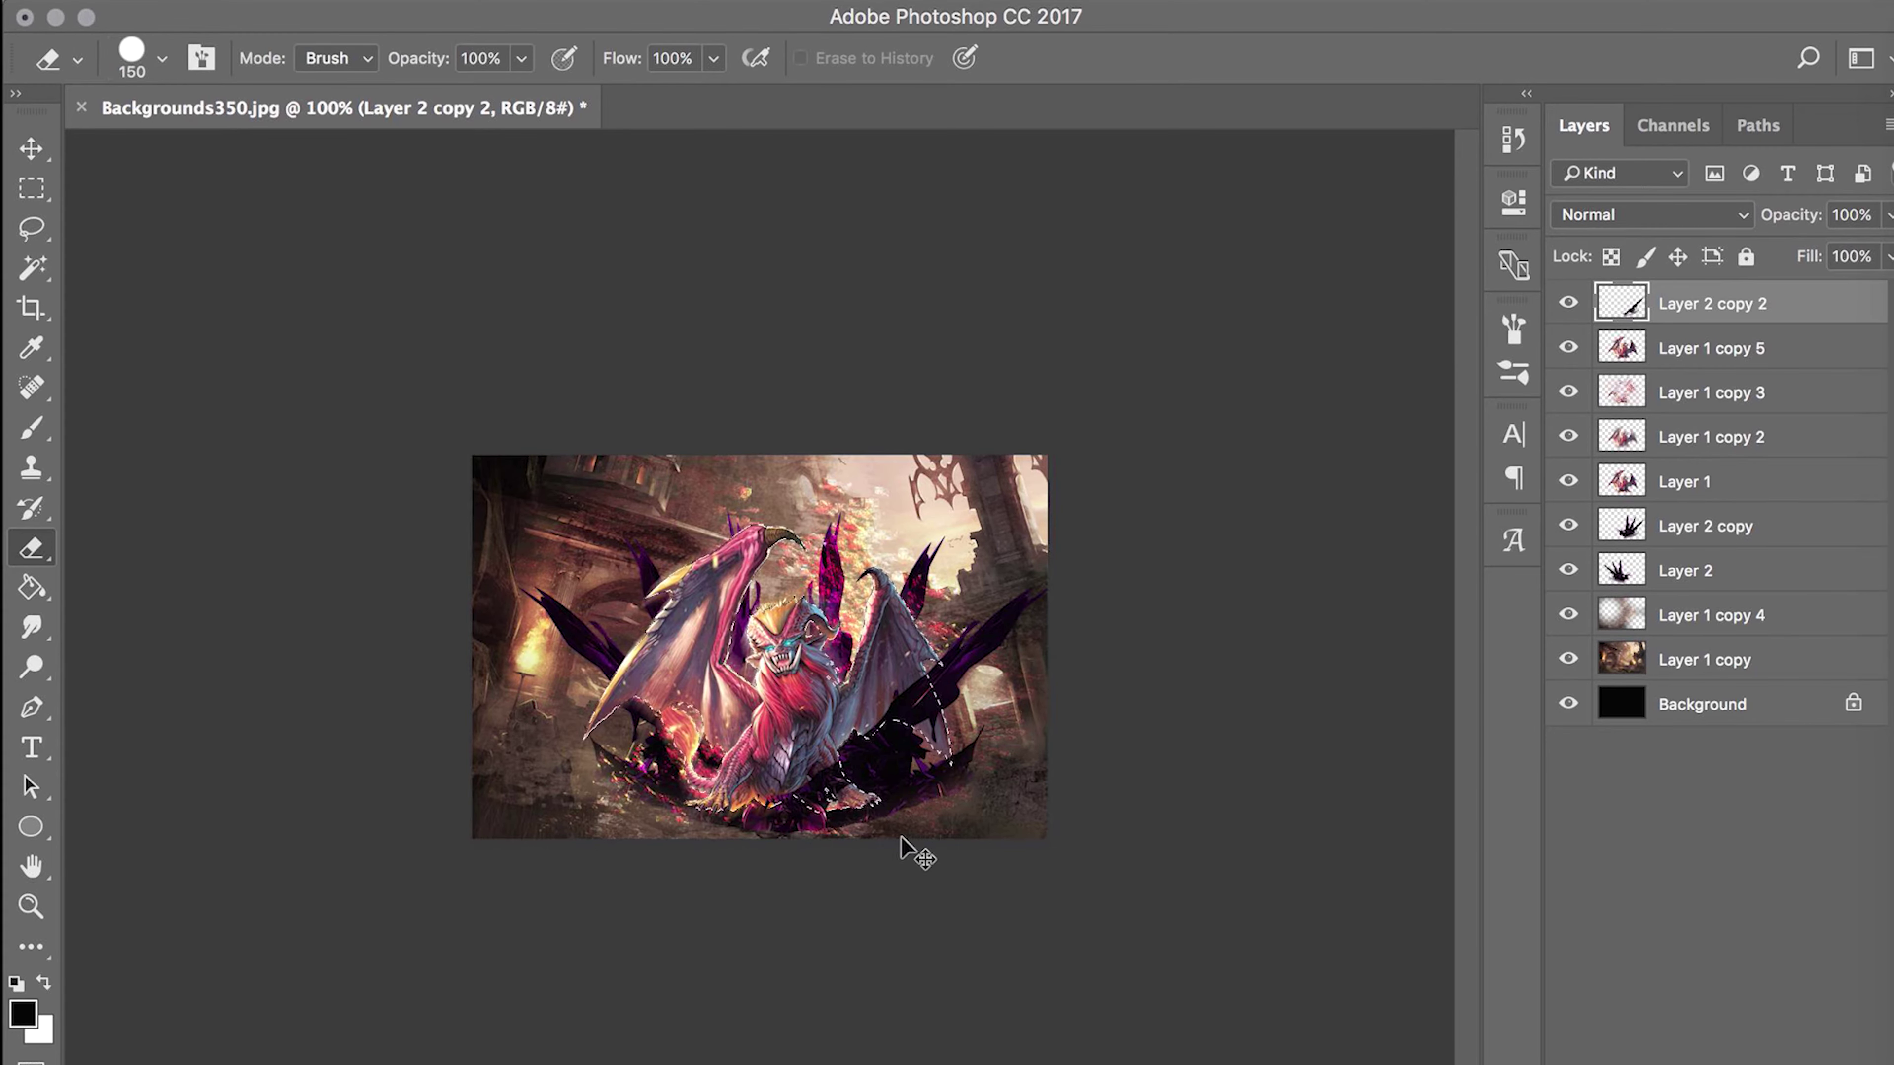
pyautogui.click(1738, 1056)
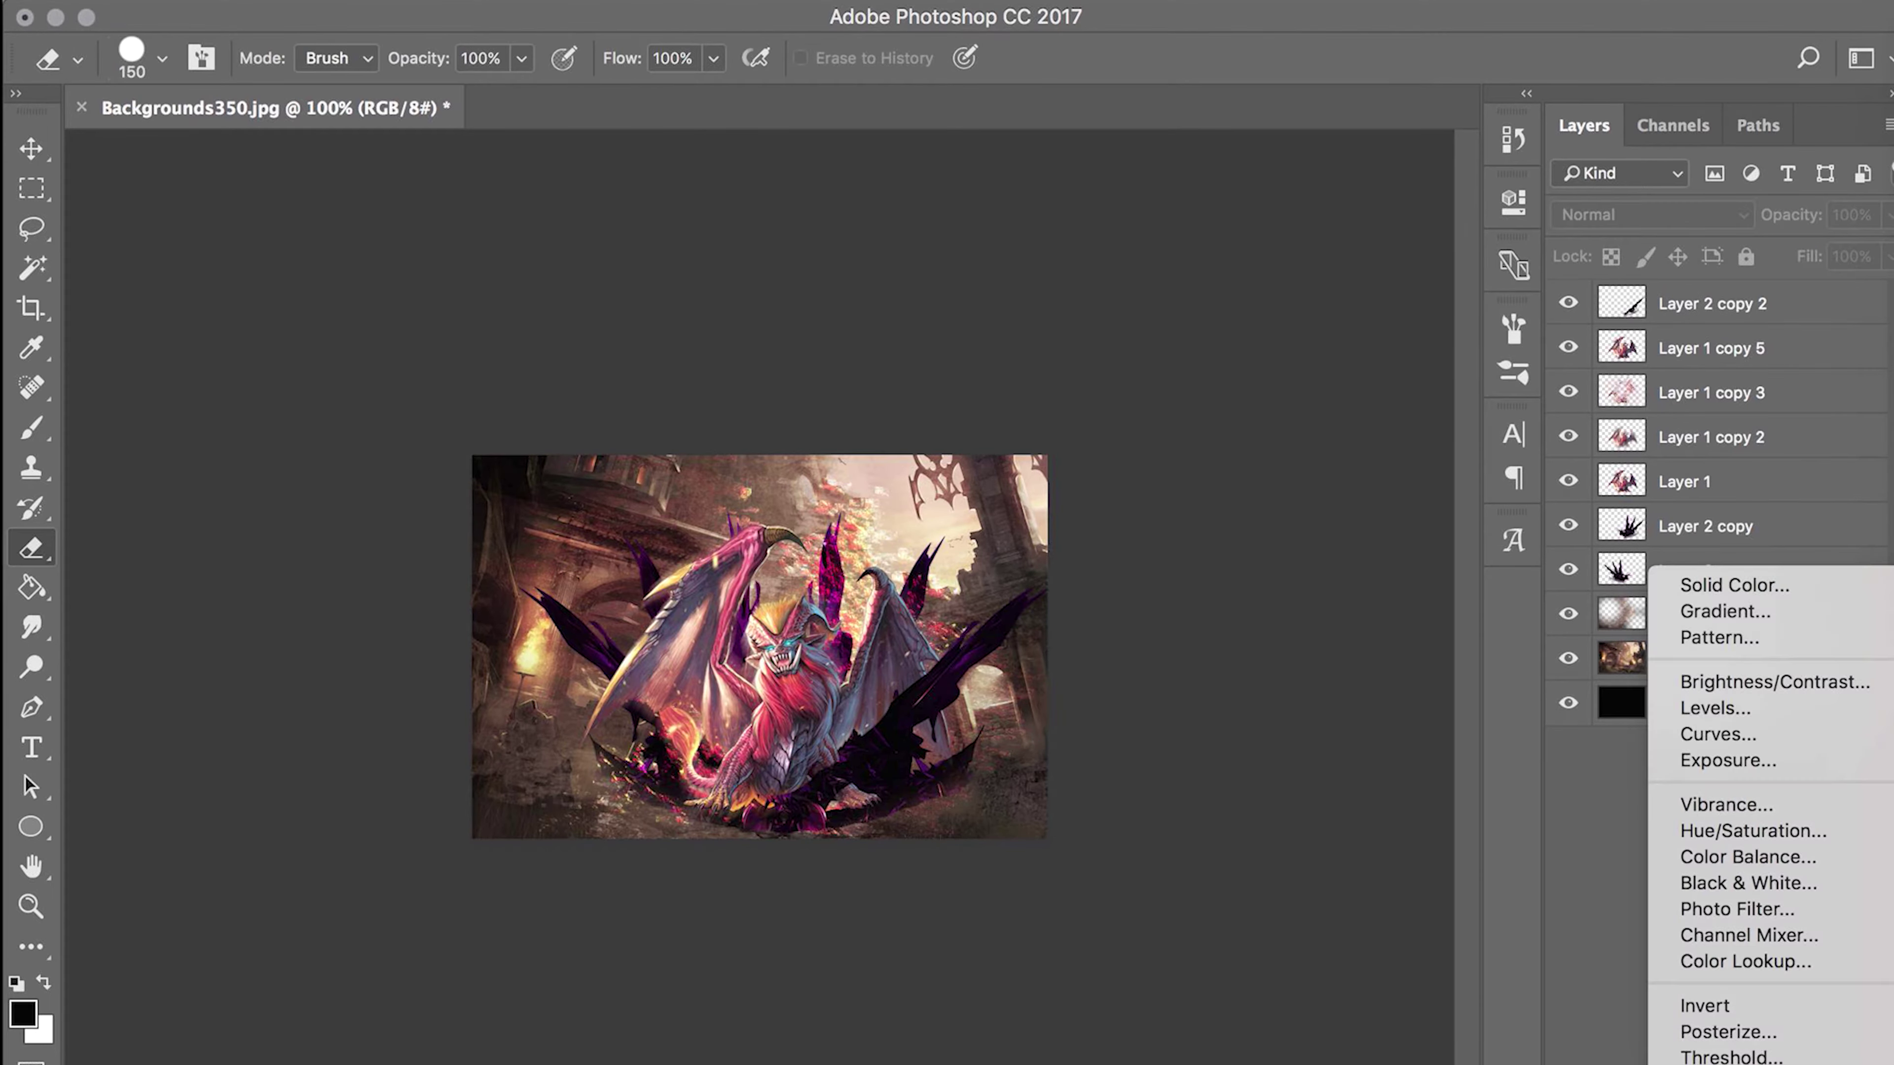
# - Give the Gradient Map the purple-to-orange gradient and test Hue blending
pyautogui.click(1265, 299)
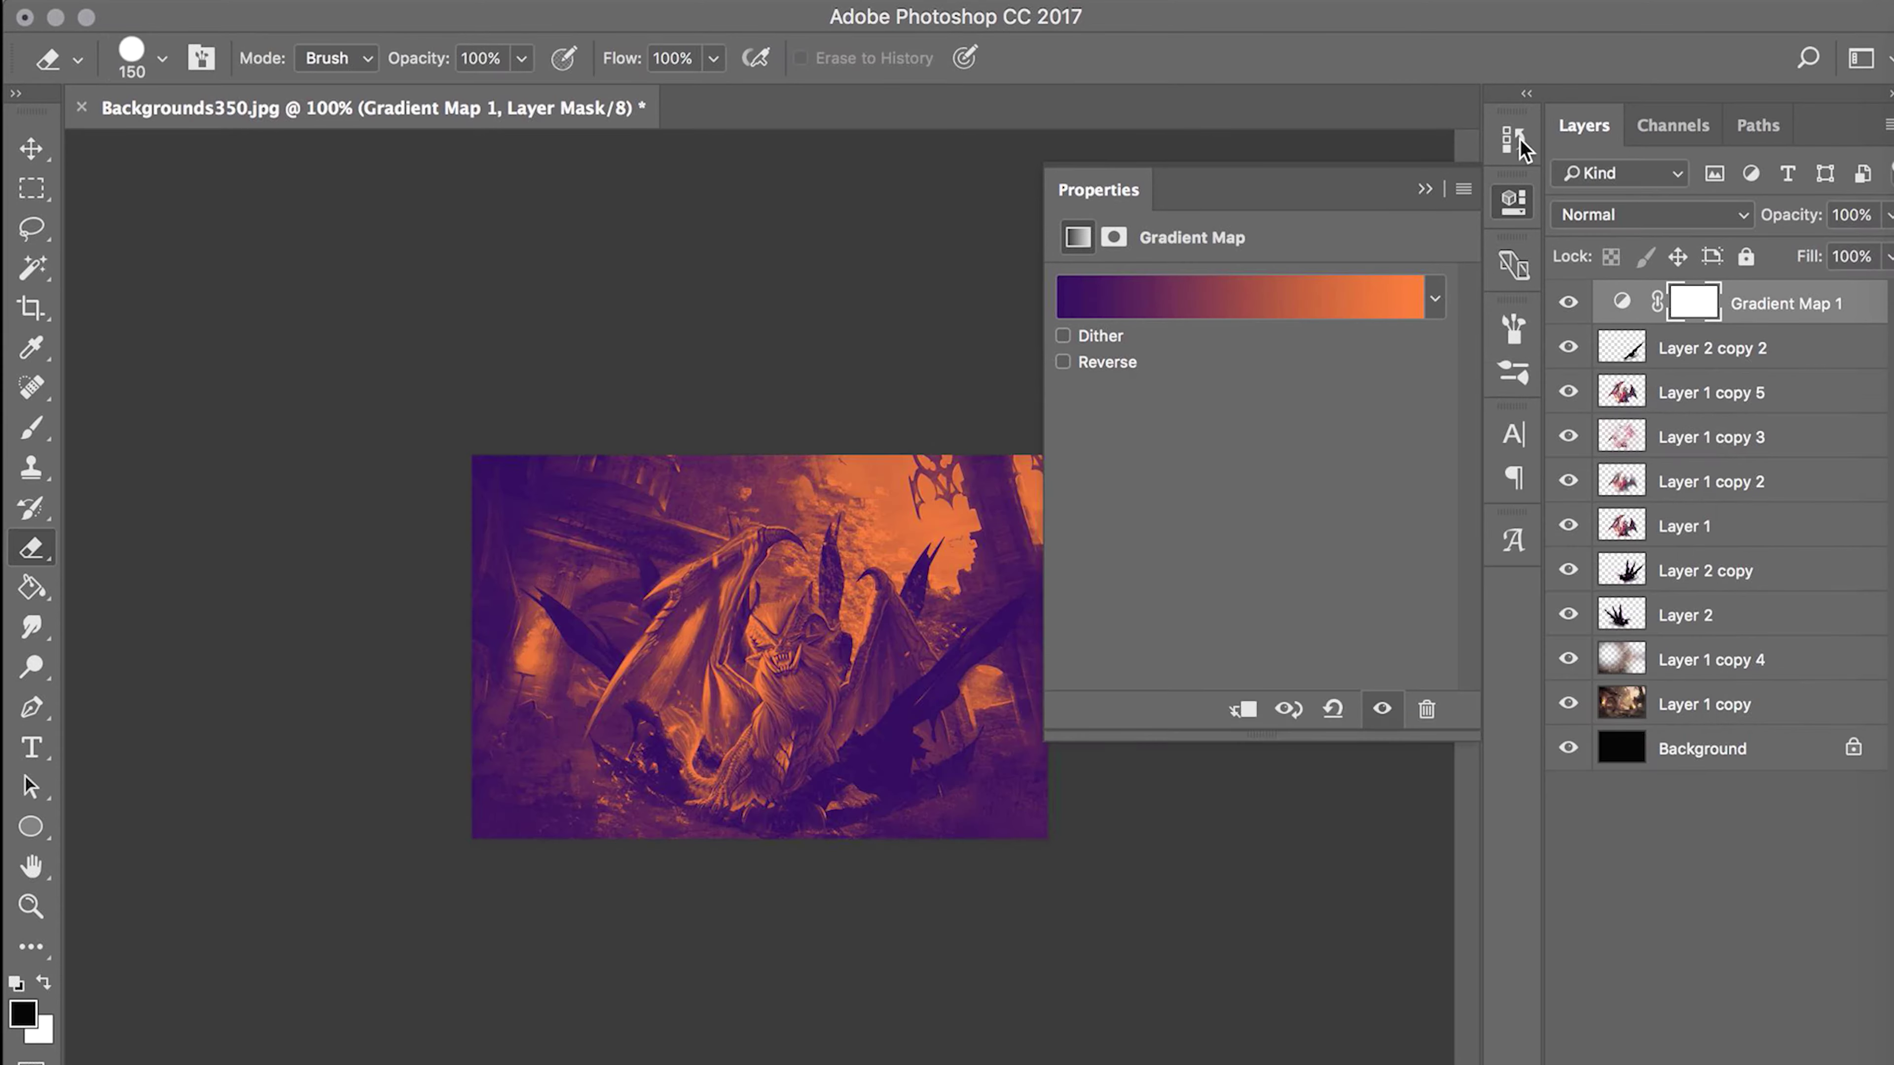
pyautogui.click(1651, 215)
pyautogui.click(1651, 215)
pyautogui.click(1573, 835)
pyautogui.click(1651, 215)
pyautogui.click(1610, 175)
# - Try Divide, Subtract, Vivid Light and Hard Light, then set the Gradient Map to Soft Light
pyautogui.click(1653, 215)
pyautogui.click(1640, 175)
pyautogui.click(1640, 213)
pyautogui.click(1633, 215)
pyautogui.click(1605, 71)
pyautogui.click(1667, 215)
pyautogui.click(1640, 187)
pyautogui.click(1602, 189)
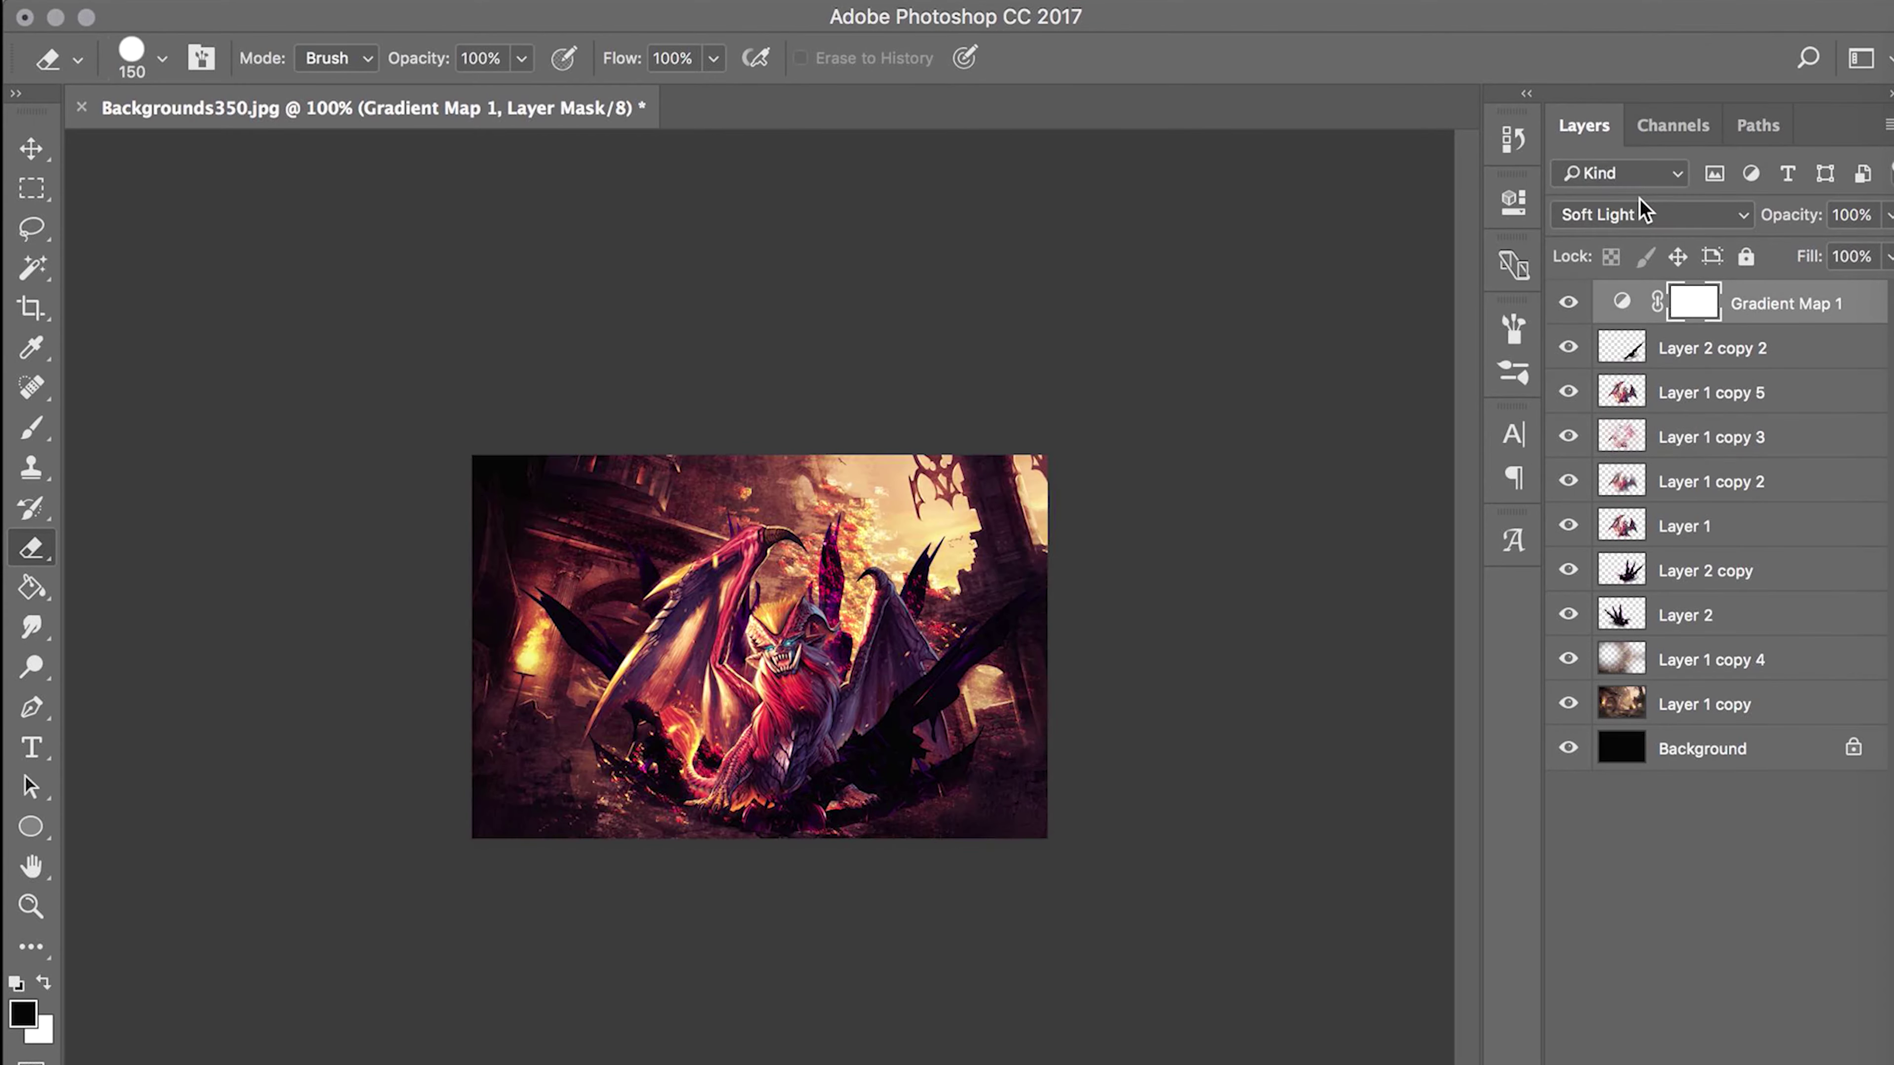
# - Add a Color Balance adjustment layer above the Gradient Map
pyautogui.press('v')
pyautogui.click(1650, 1052)
pyautogui.click(1766, 865)
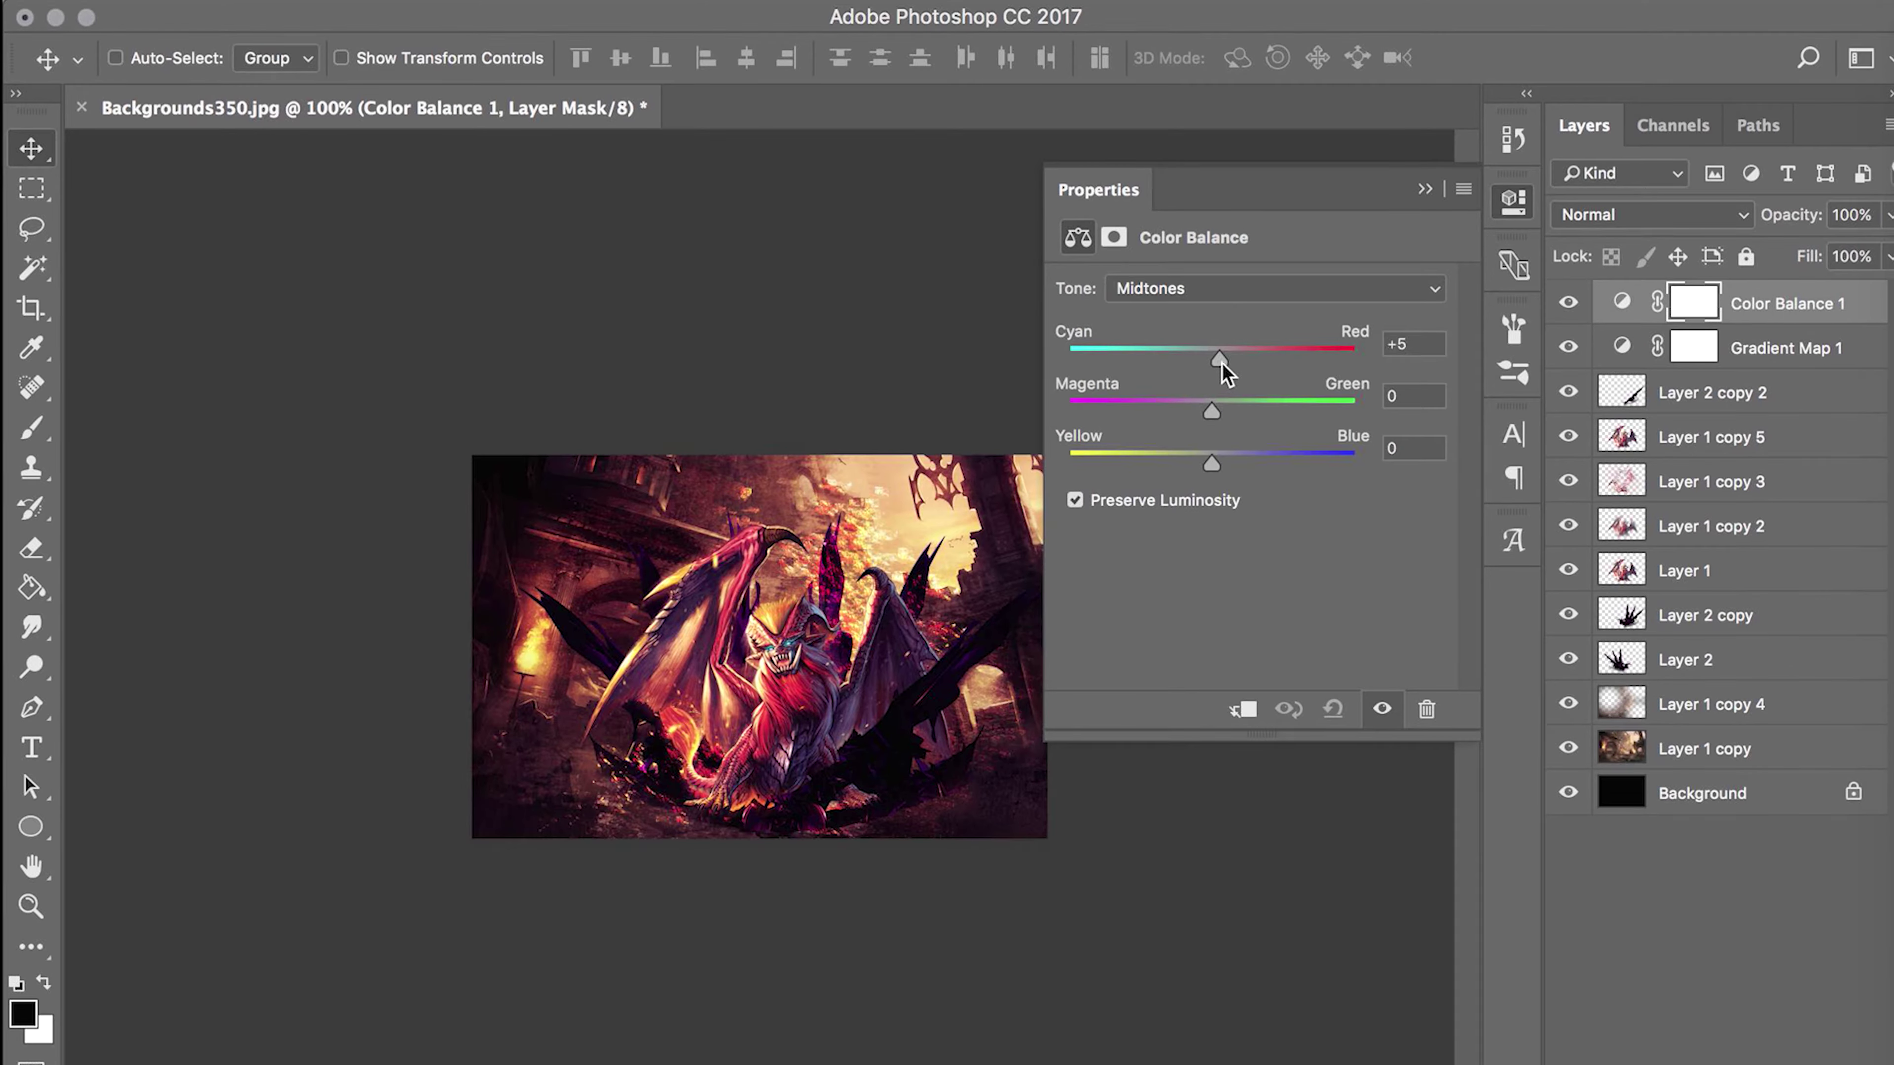
# - Keep Color Balance at Cyan-Red +5 and add an empty Layer 3 on top
pyautogui.click(1425, 189)
pyautogui.click(1762, 351)
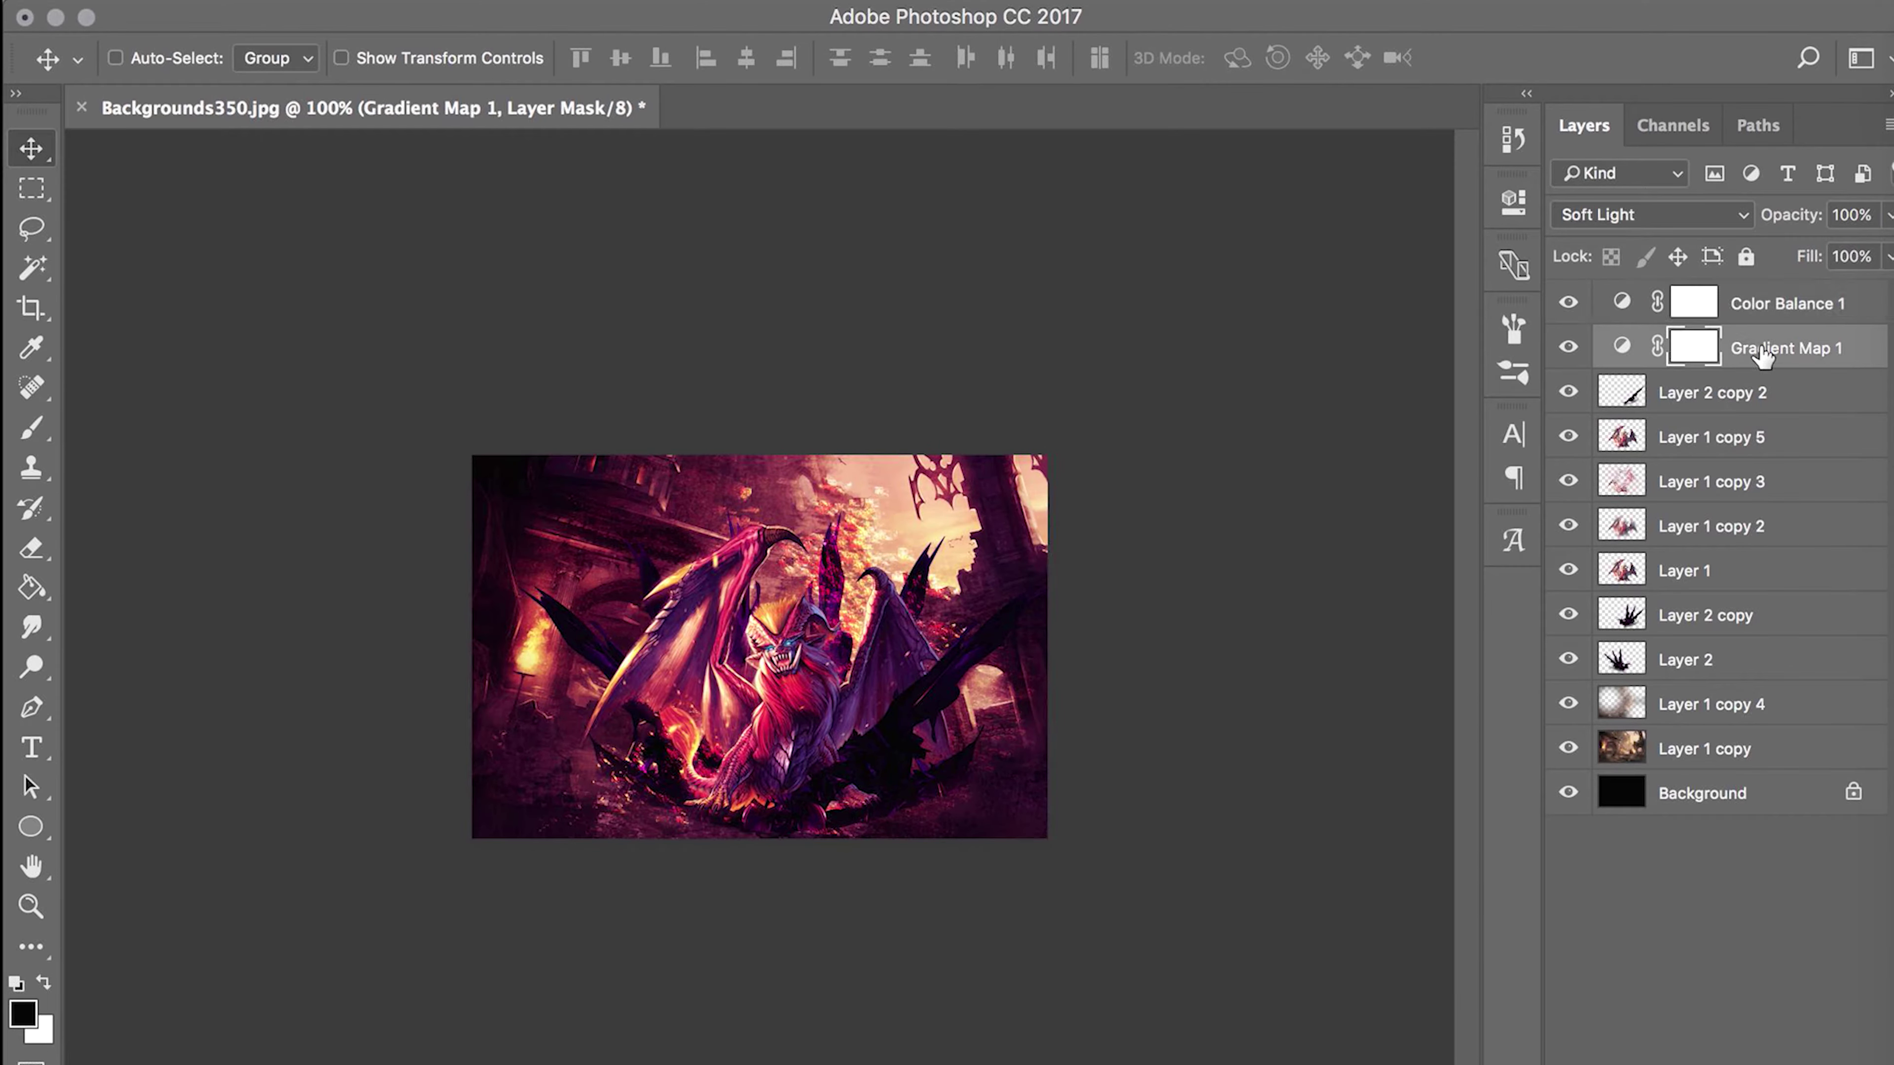
pyautogui.write('45')
pyautogui.click(1748, 306)
pyautogui.hotkey('ctrl', 'shift', 'n')
pyautogui.press('Return')
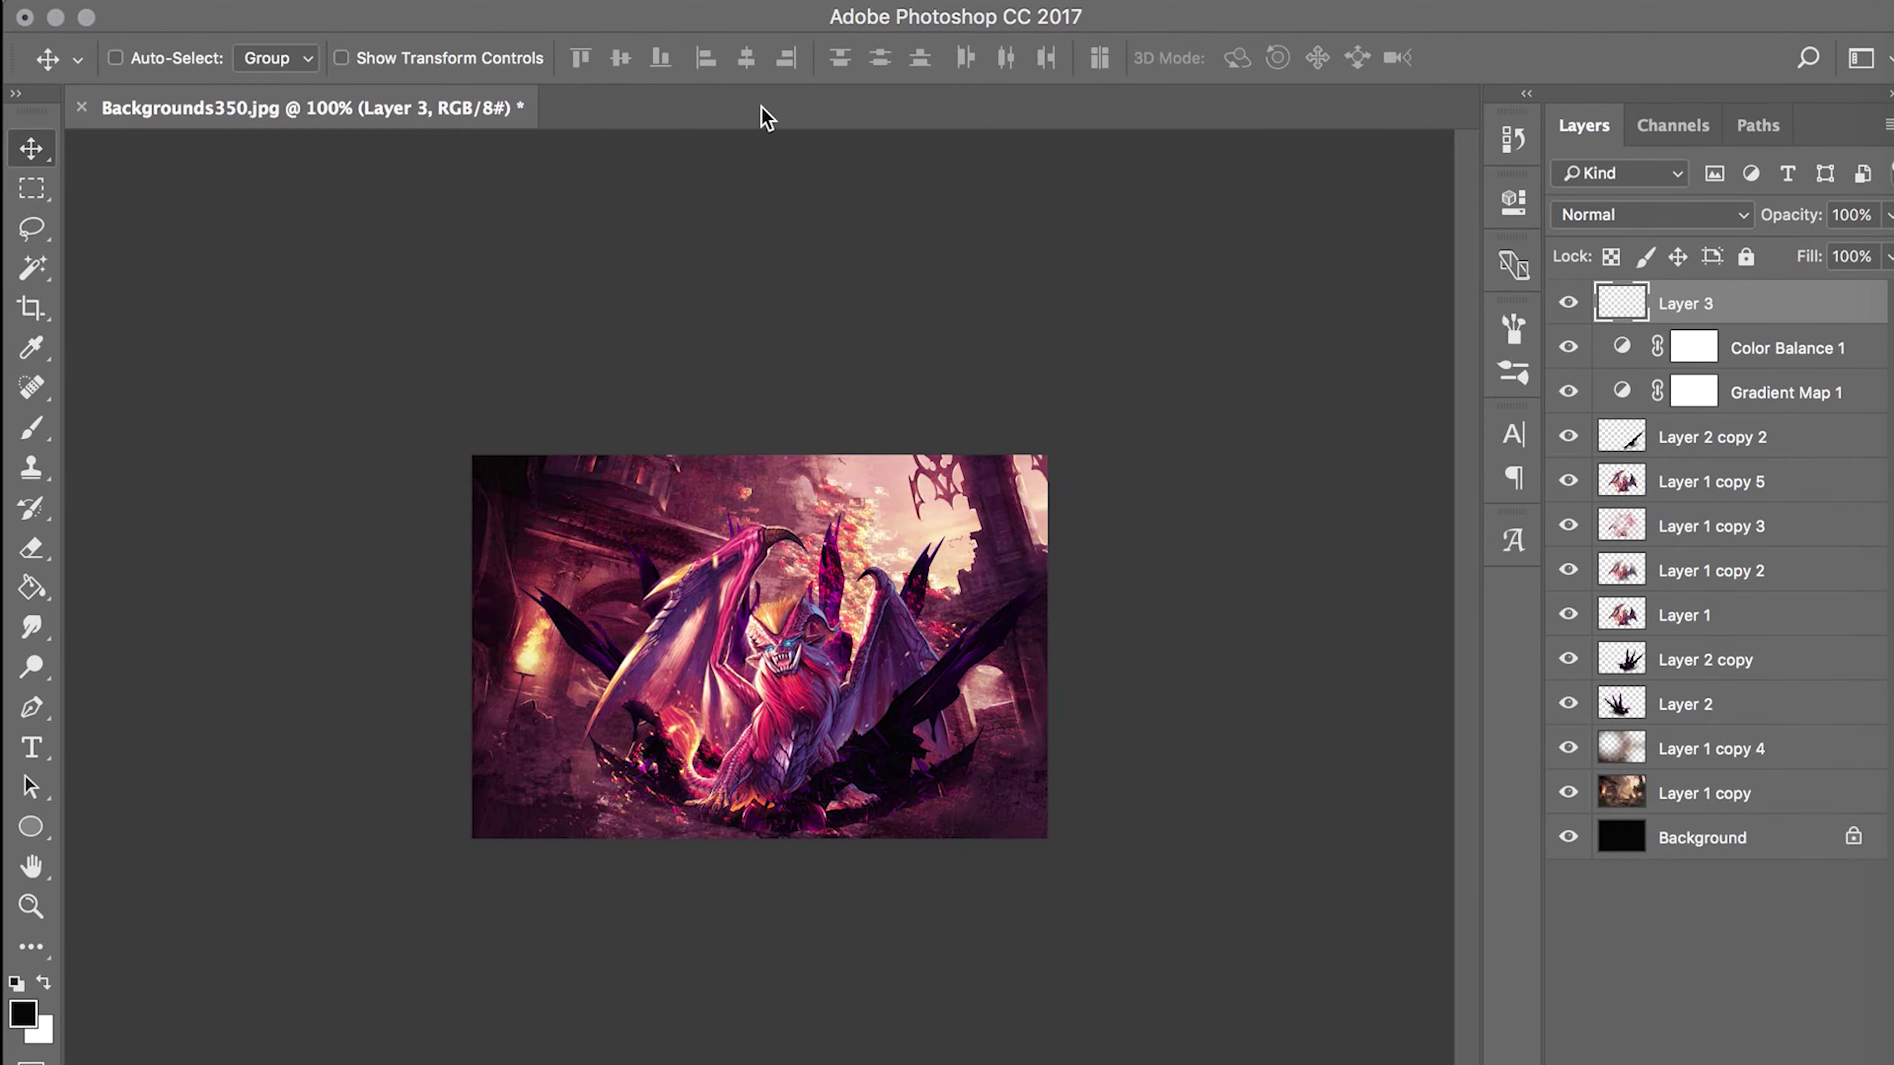
pyautogui.click(1742, 304)
# - Preview several C4D renders, starting from C4D's514.png, in the open dialog
pyautogui.click(833, 447)
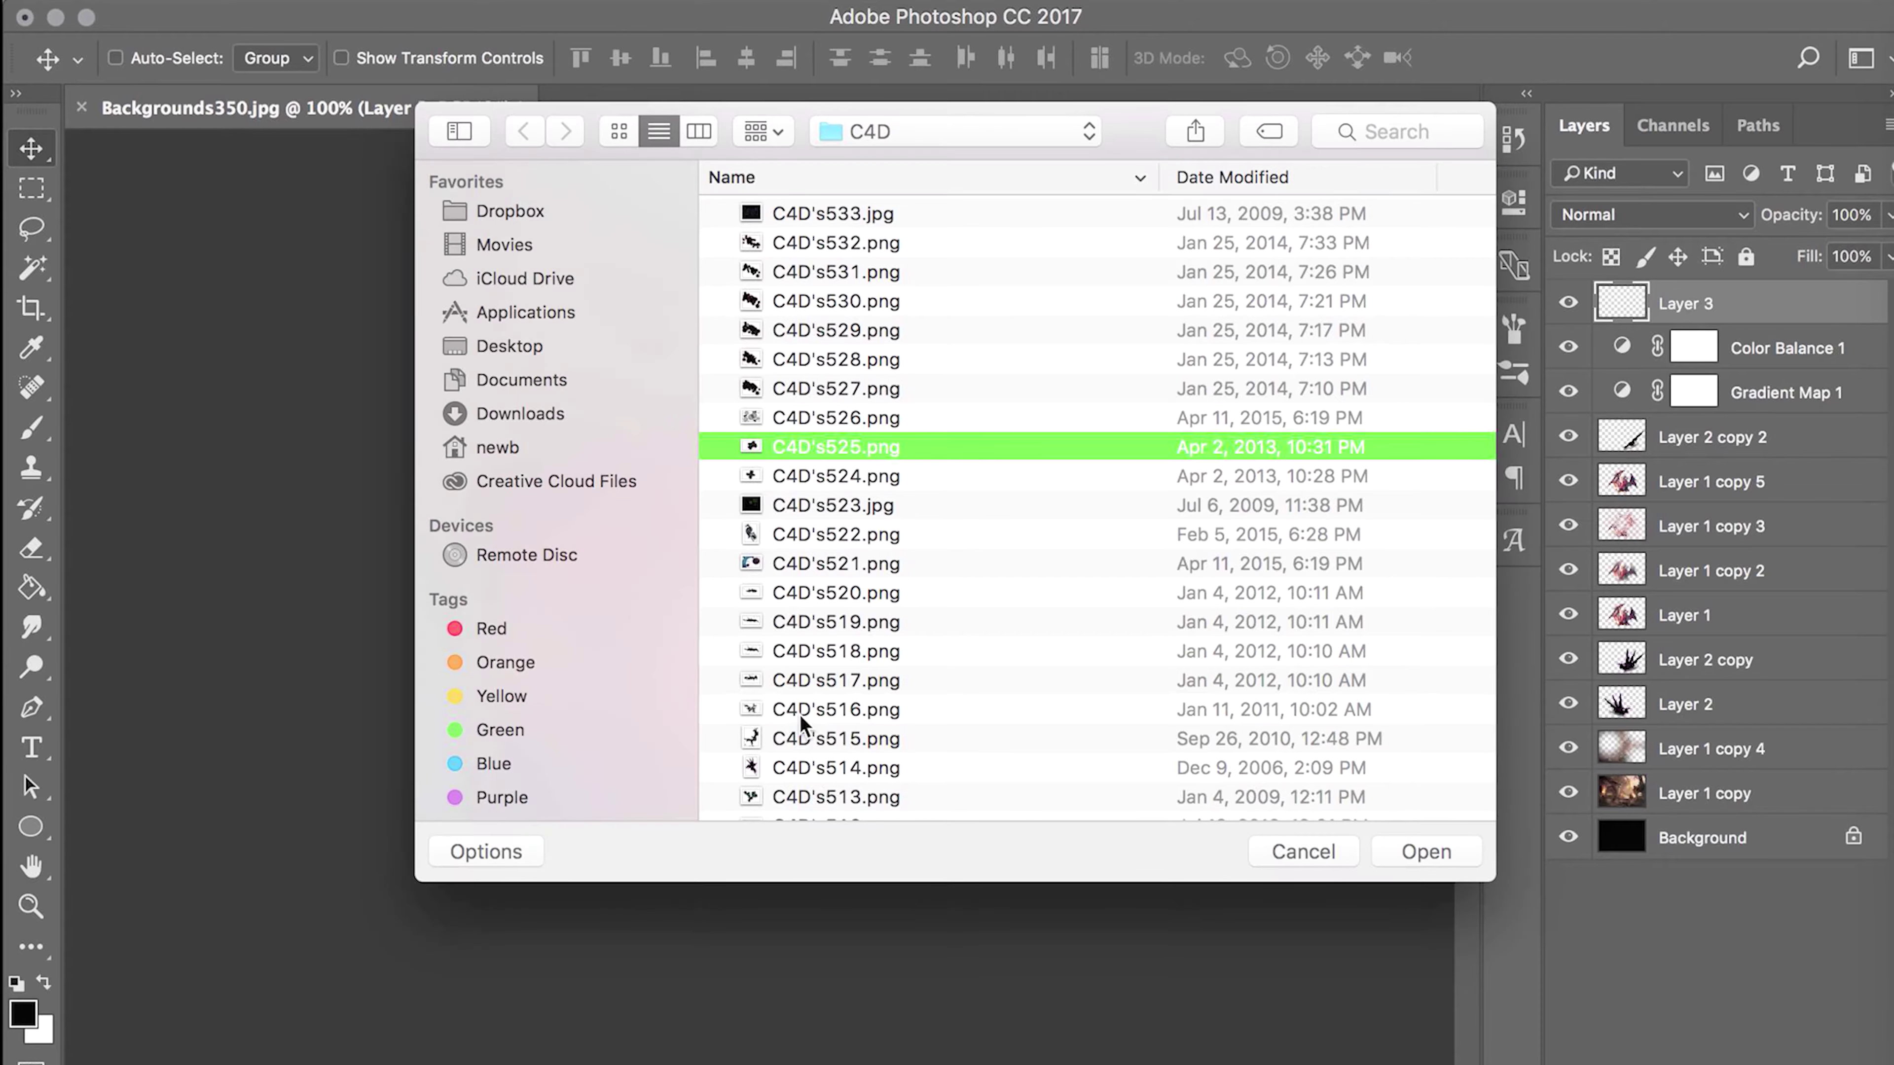
pyautogui.click(800, 764)
pyautogui.press('space')
pyautogui.press('Down')
pyautogui.press('Down')
pyautogui.press('Down')
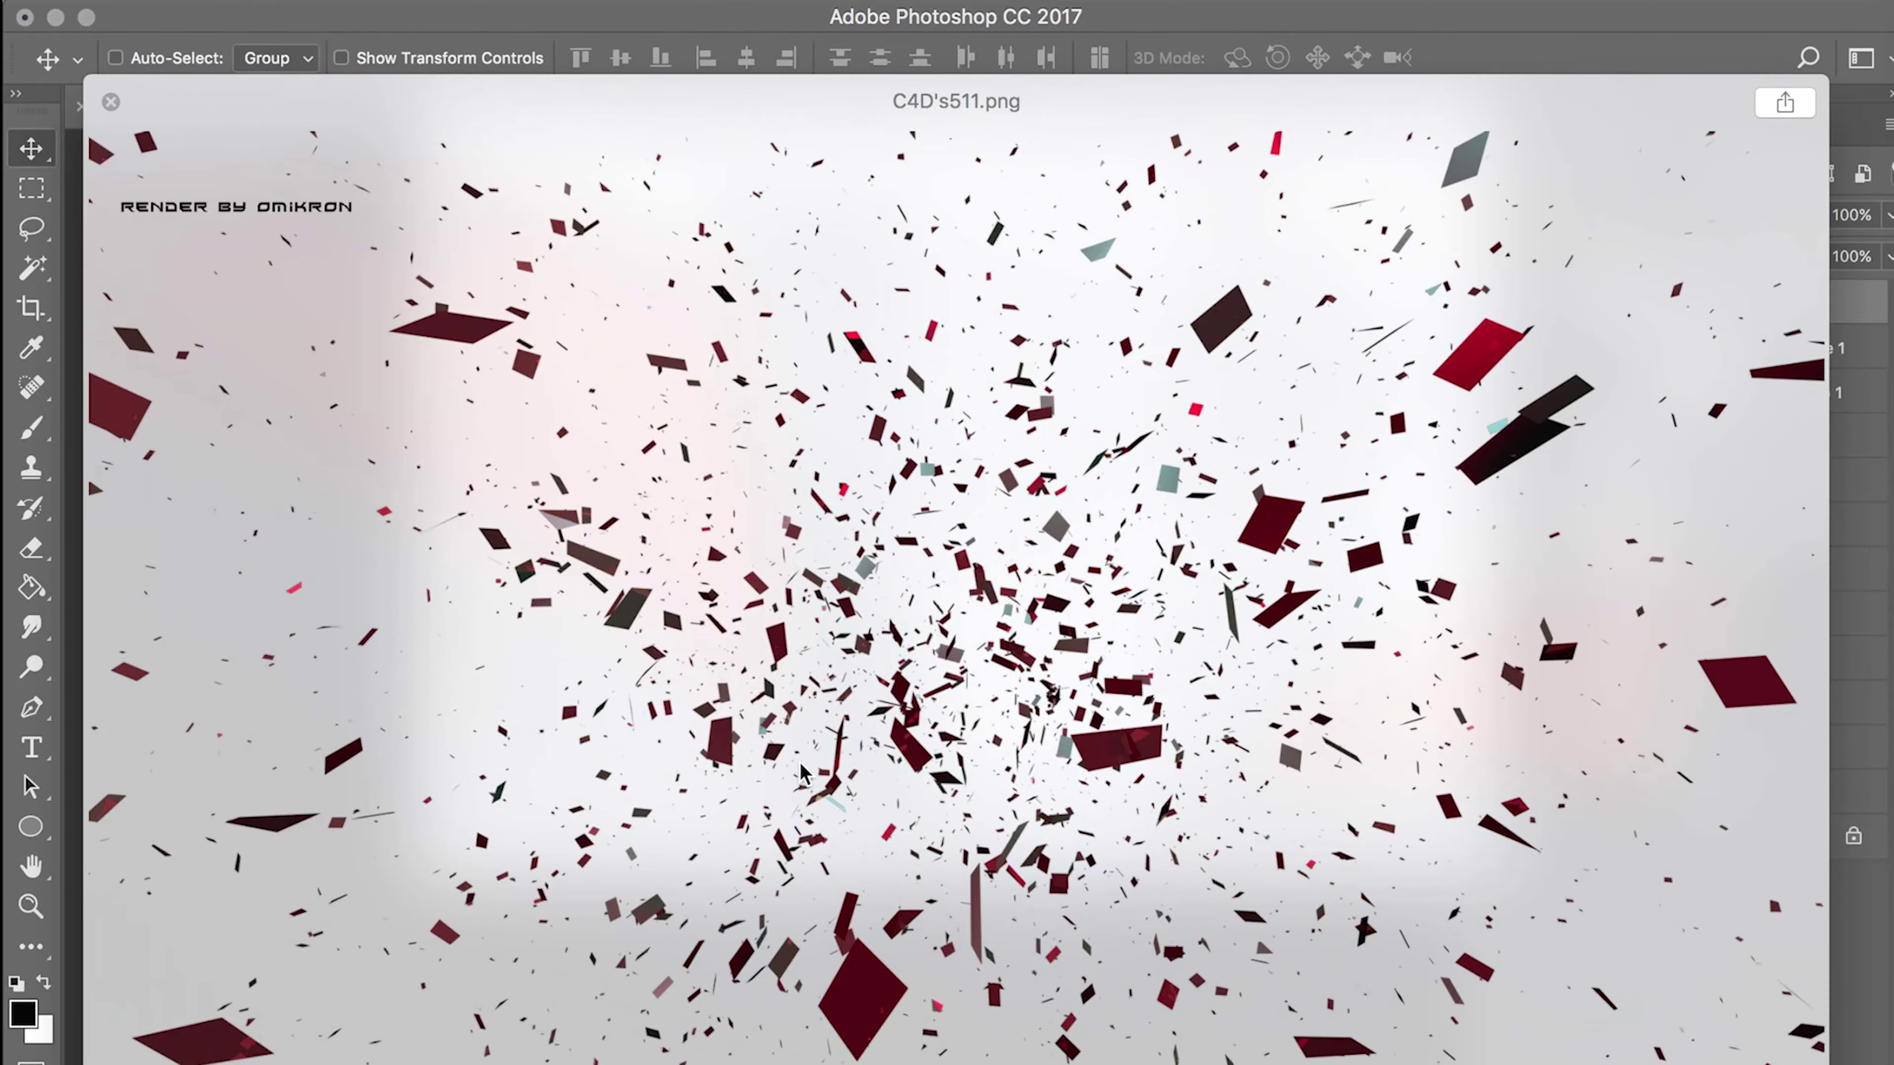
pyautogui.press('Down')
pyautogui.press('Down')
pyautogui.press('Down')
pyautogui.press('Down')
pyautogui.press('Down')
pyautogui.press('Down')
pyautogui.press('Down')
pyautogui.press('space')
# - Switch to column view and preview more renders, including C4D's511.png and C4D's149.png
pyautogui.rightClick(1027, 243)
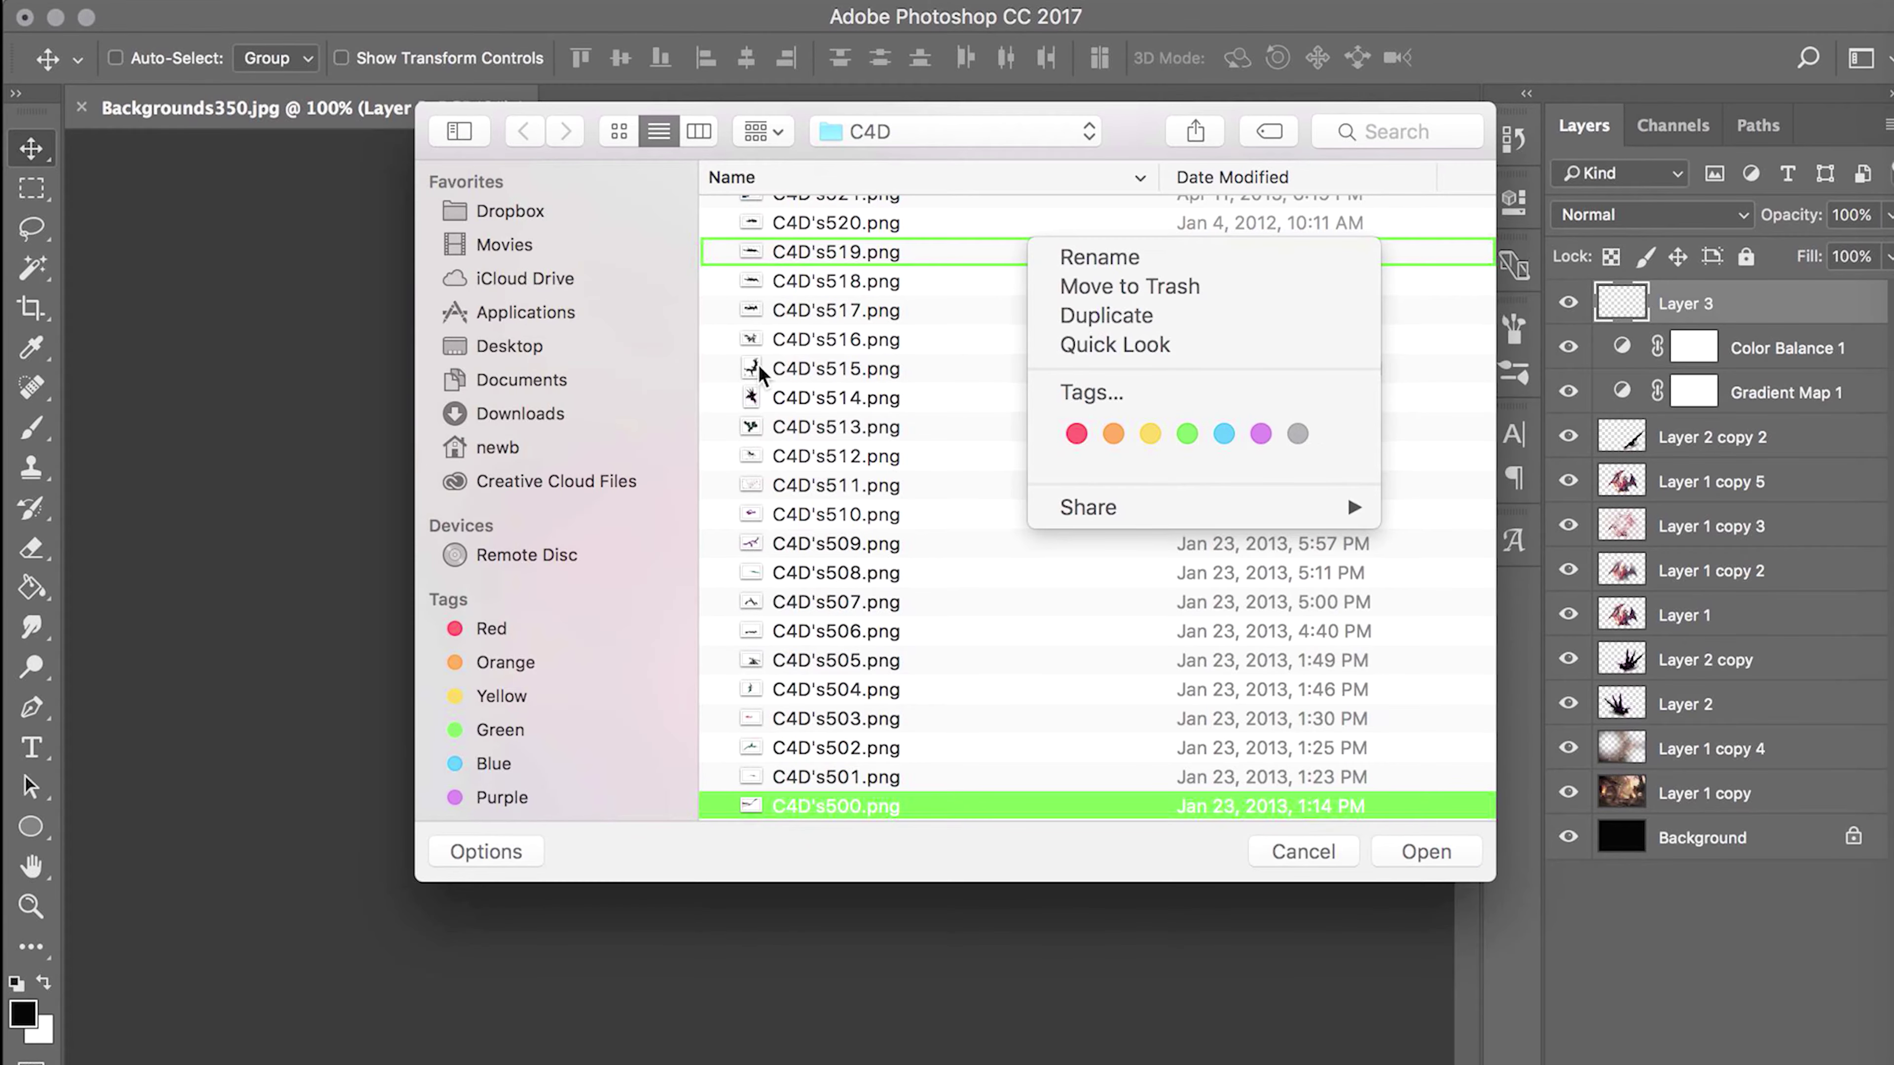
pyautogui.click(697, 132)
pyautogui.press('Down')
pyautogui.press('Down')
pyautogui.press('Down')
pyautogui.press('Down')
pyautogui.press('Down')
pyautogui.press('Down')
pyautogui.press('Down')
pyautogui.press('Down')
pyautogui.press('Down')
pyautogui.press('space')
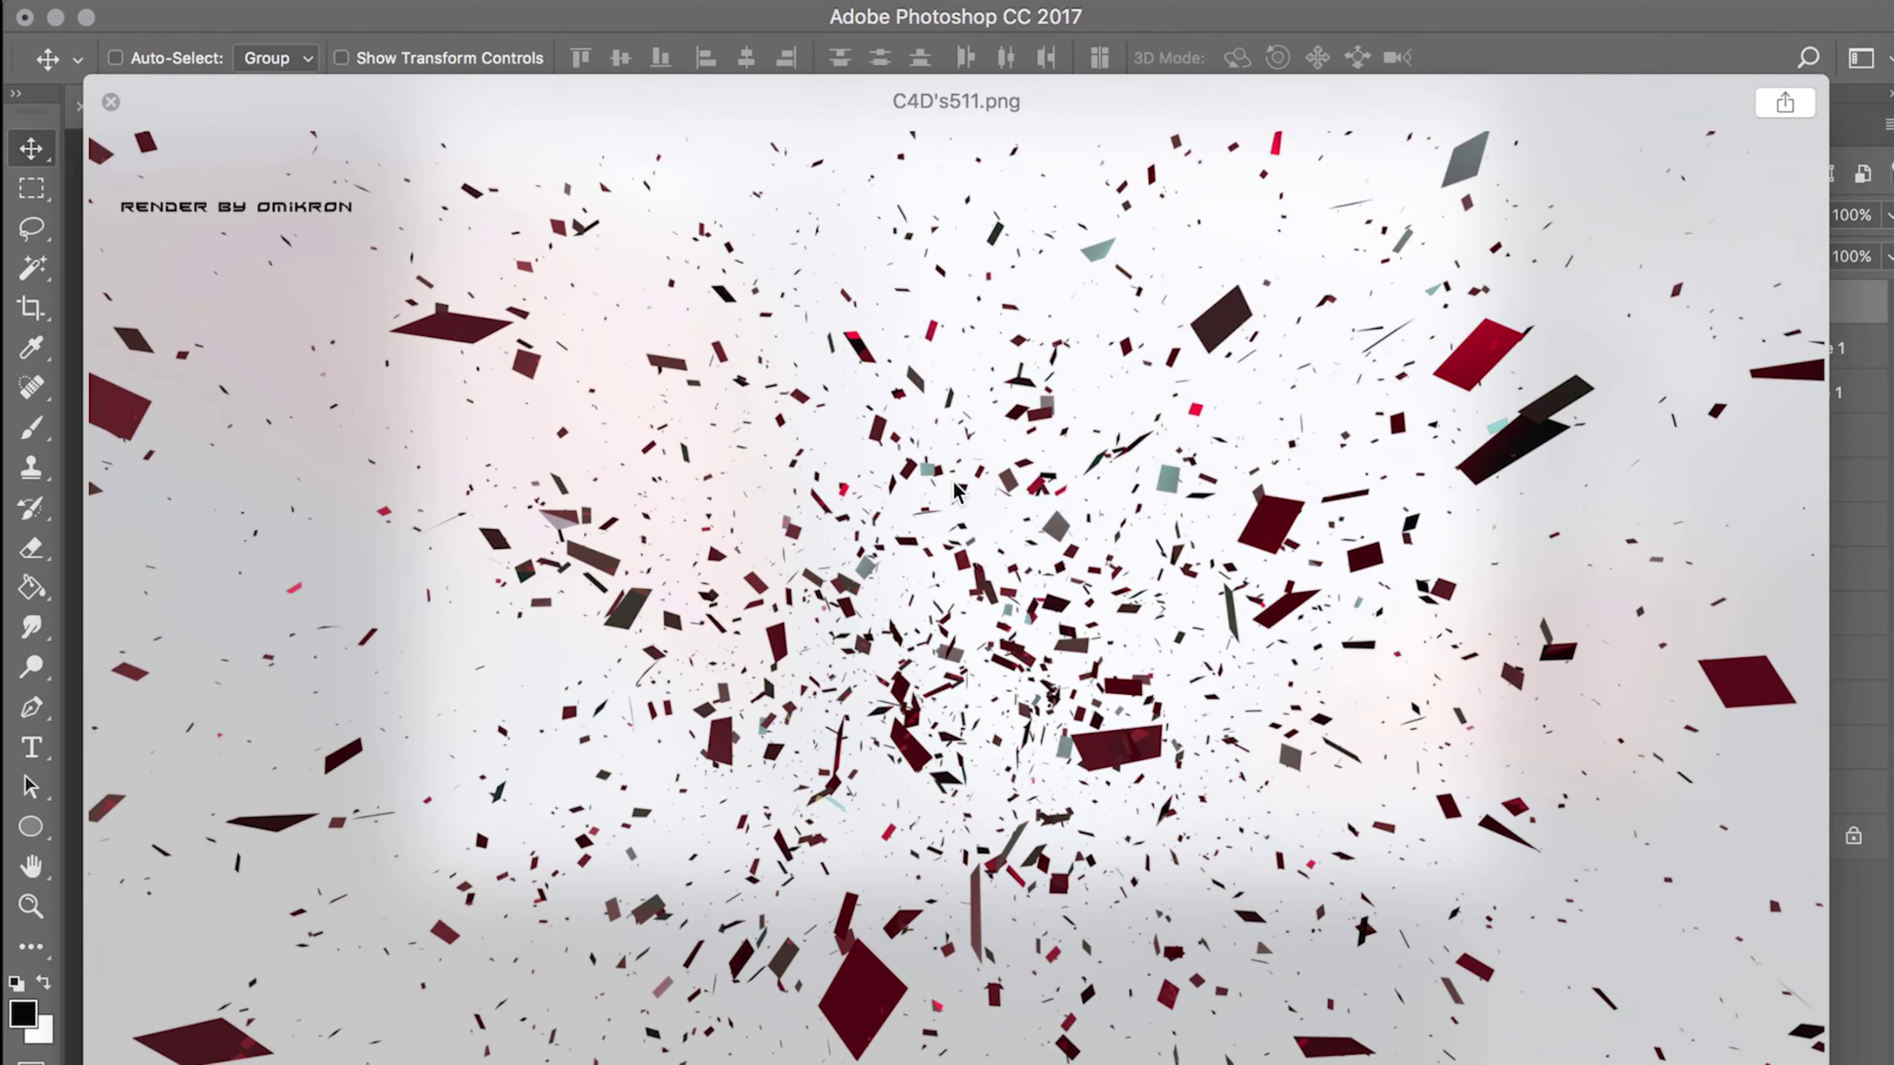
pyautogui.press('space')
pyautogui.scroll(-5, 952, 481)
pyautogui.scroll(15, 953, 481)
pyautogui.scroll(10, 962, 466)
pyautogui.click(962, 466)
pyautogui.press('space')
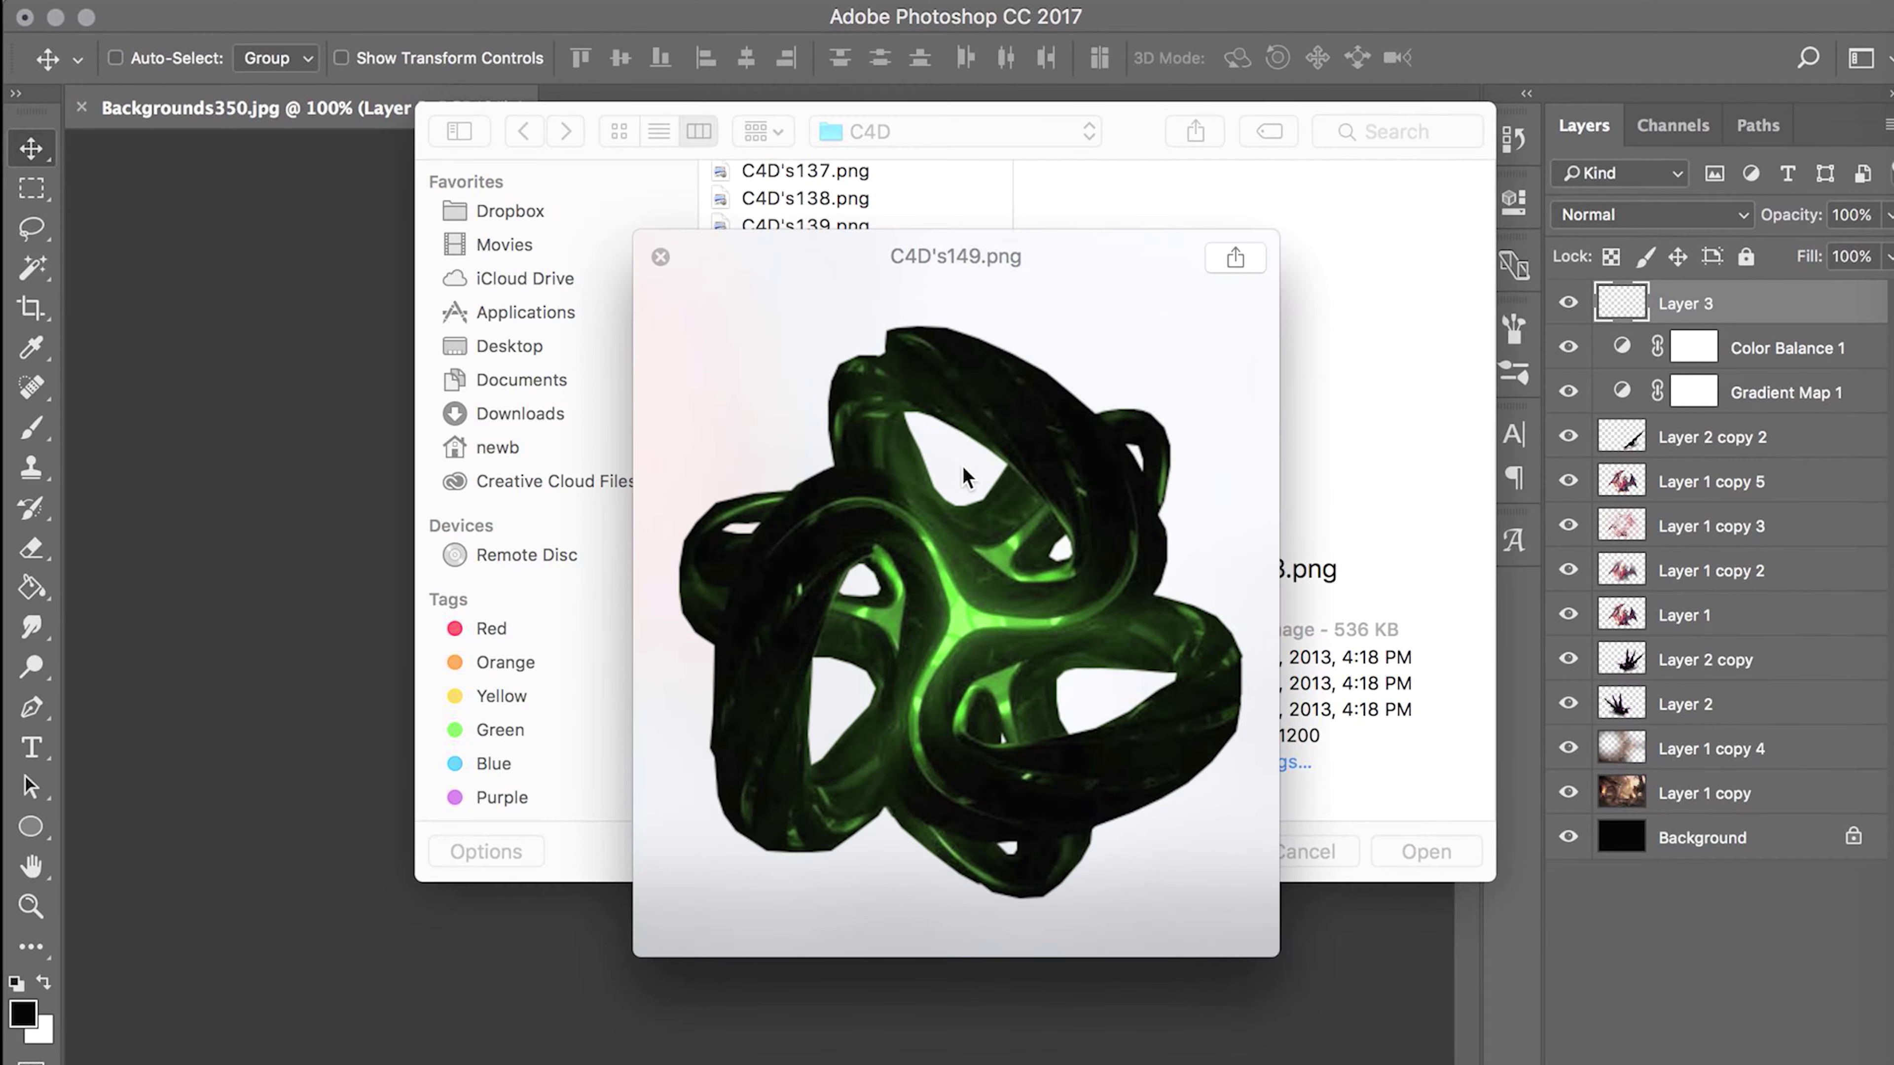
pyautogui.press('Up')
pyautogui.press('space')
# - Go to the Resources Fractals folder, preview the fractals, and open Fractals12.png
pyautogui.click(955, 131)
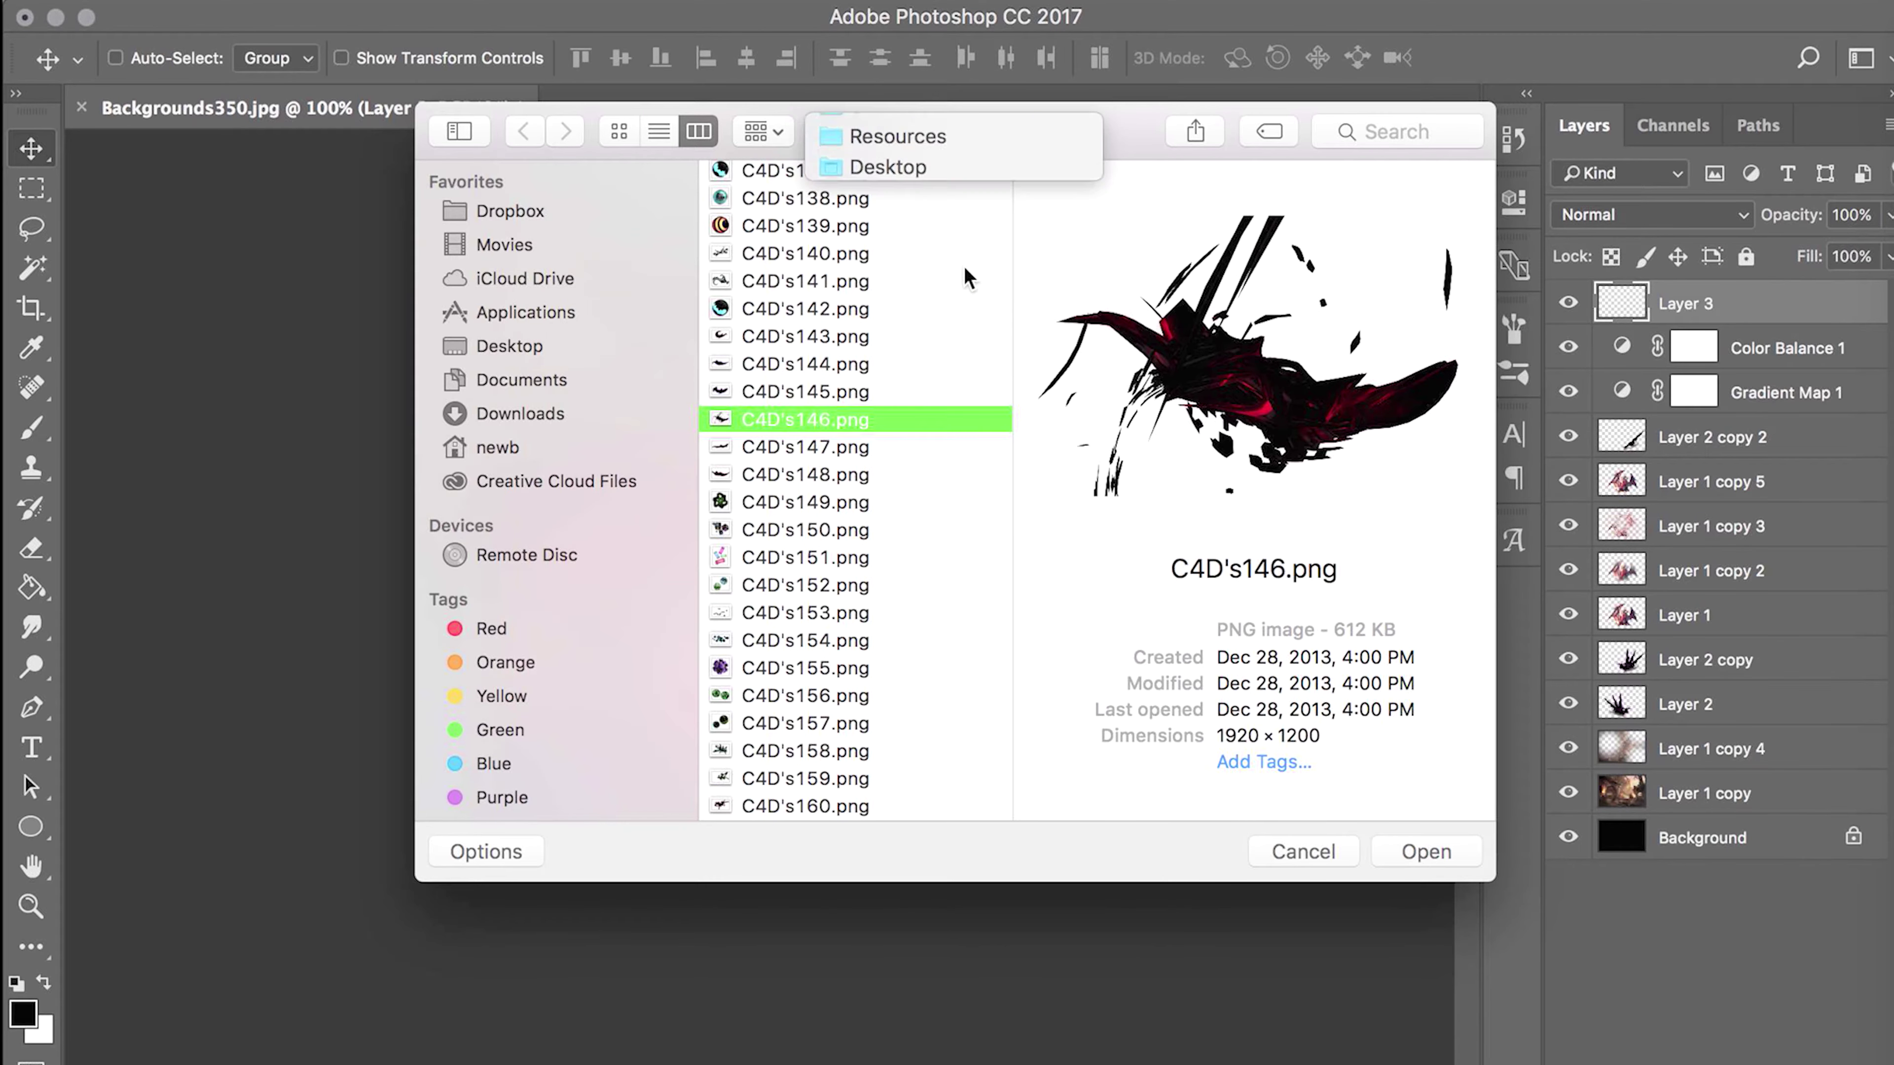
pyautogui.click(887, 131)
pyautogui.click(1091, 259)
pyautogui.click(1120, 329)
pyautogui.press('space')
pyautogui.press('Down')
pyautogui.press('Down')
pyautogui.press('Down')
pyautogui.press('Down')
pyautogui.press('Down')
pyautogui.press('Down')
pyautogui.press('space')
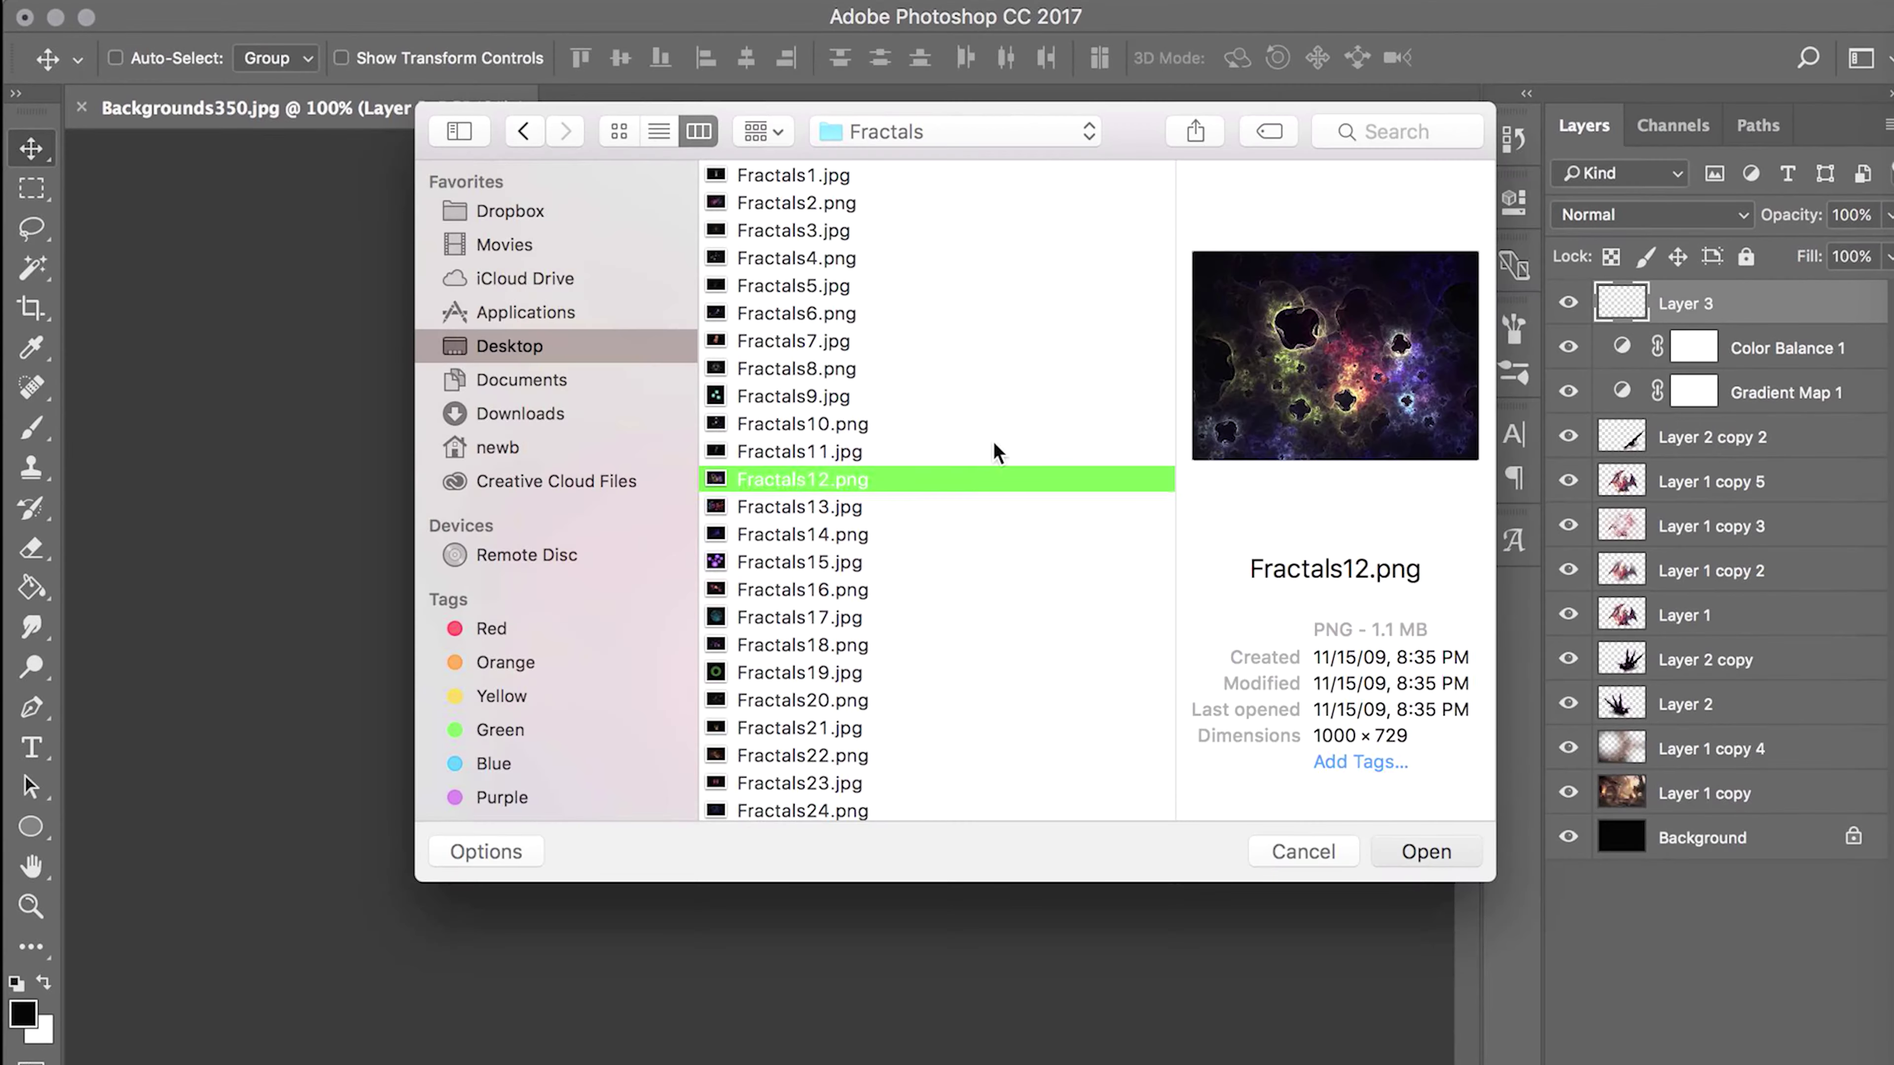
pyautogui.press('Return')
pyautogui.press('a')
# - Copy the whole Fractals12 image into Backgrounds350 and close its document
pyautogui.press('v')
pyautogui.hotkey('ctrl', 'a')
pyautogui.hotkey('ctrl', 'c')
pyautogui.hotkey('ctrl', 'w')
pyautogui.hotkey('ctrl', 'v')
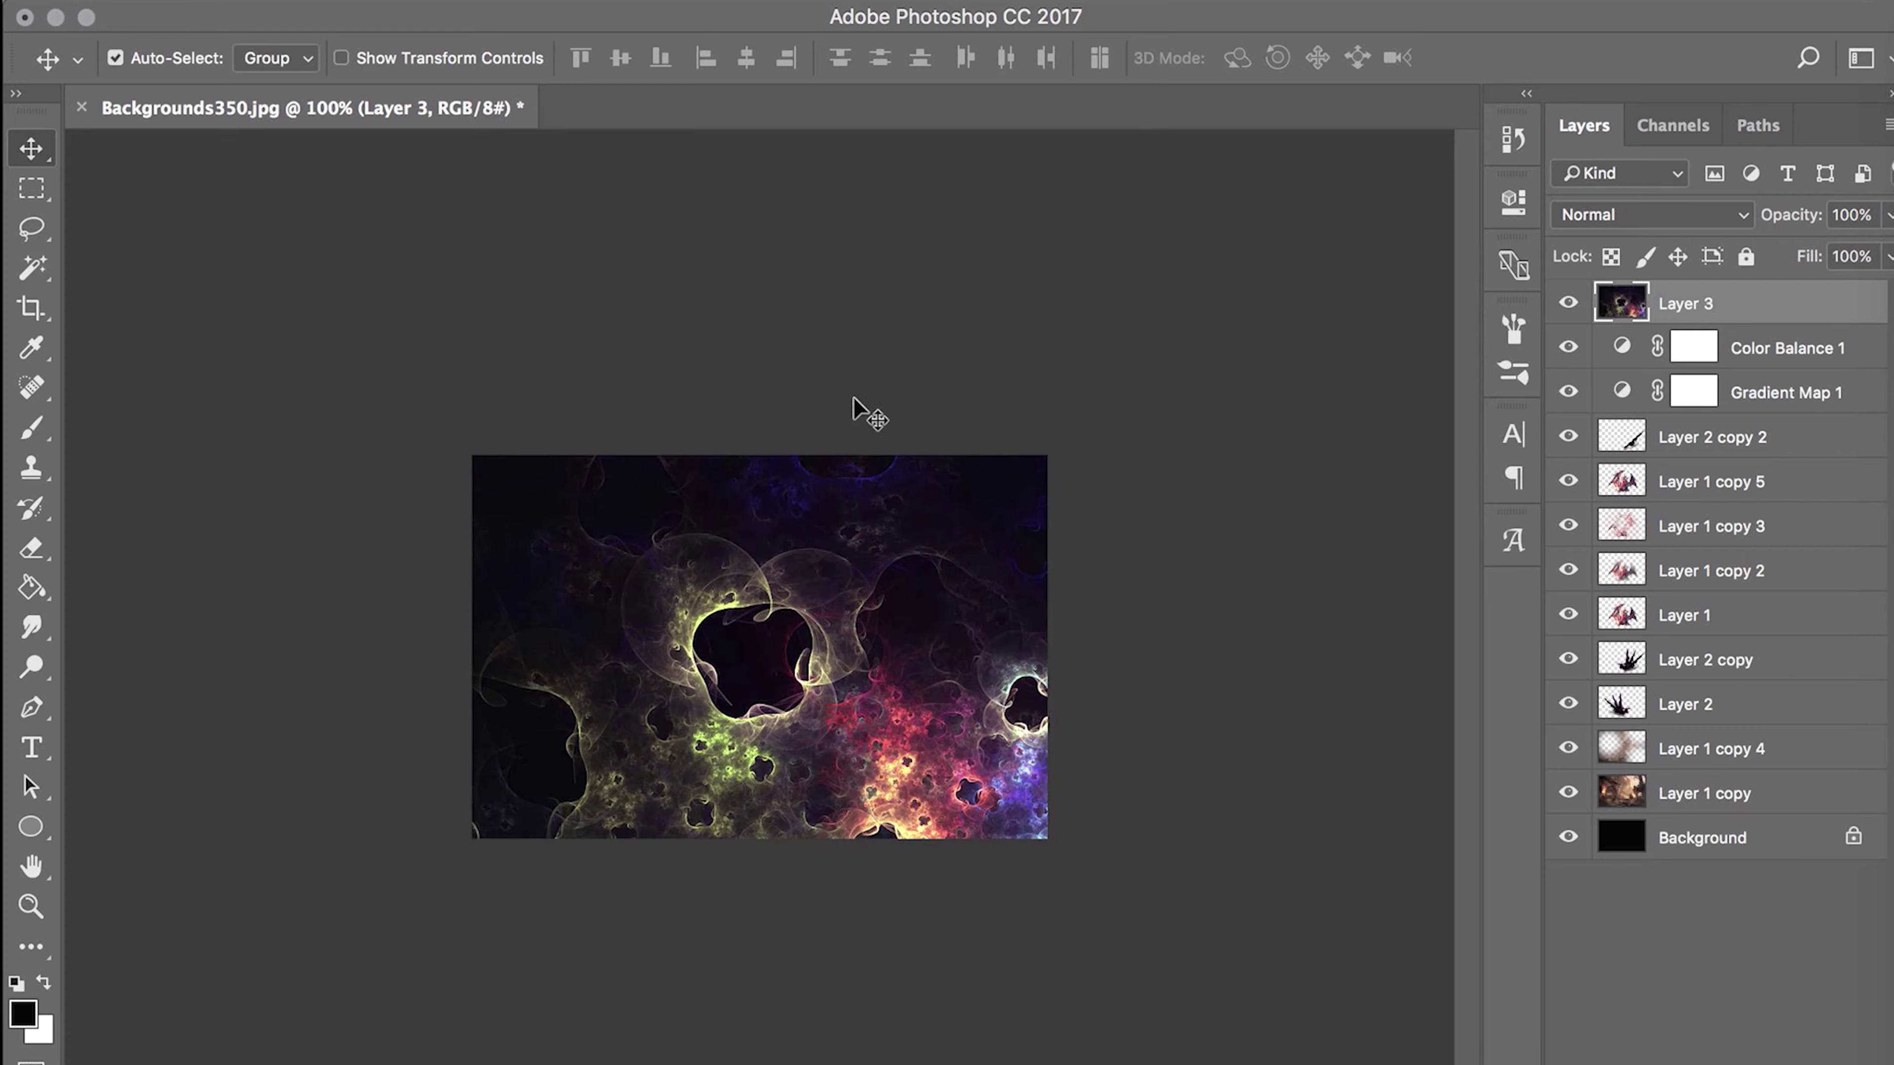
# - Save the document to the Desktop as tag.psd and set the fractal layer to Lighten
pyautogui.hotkey('ctrl', 'shift', 's')
pyautogui.hotkey('ctrl', 'd')
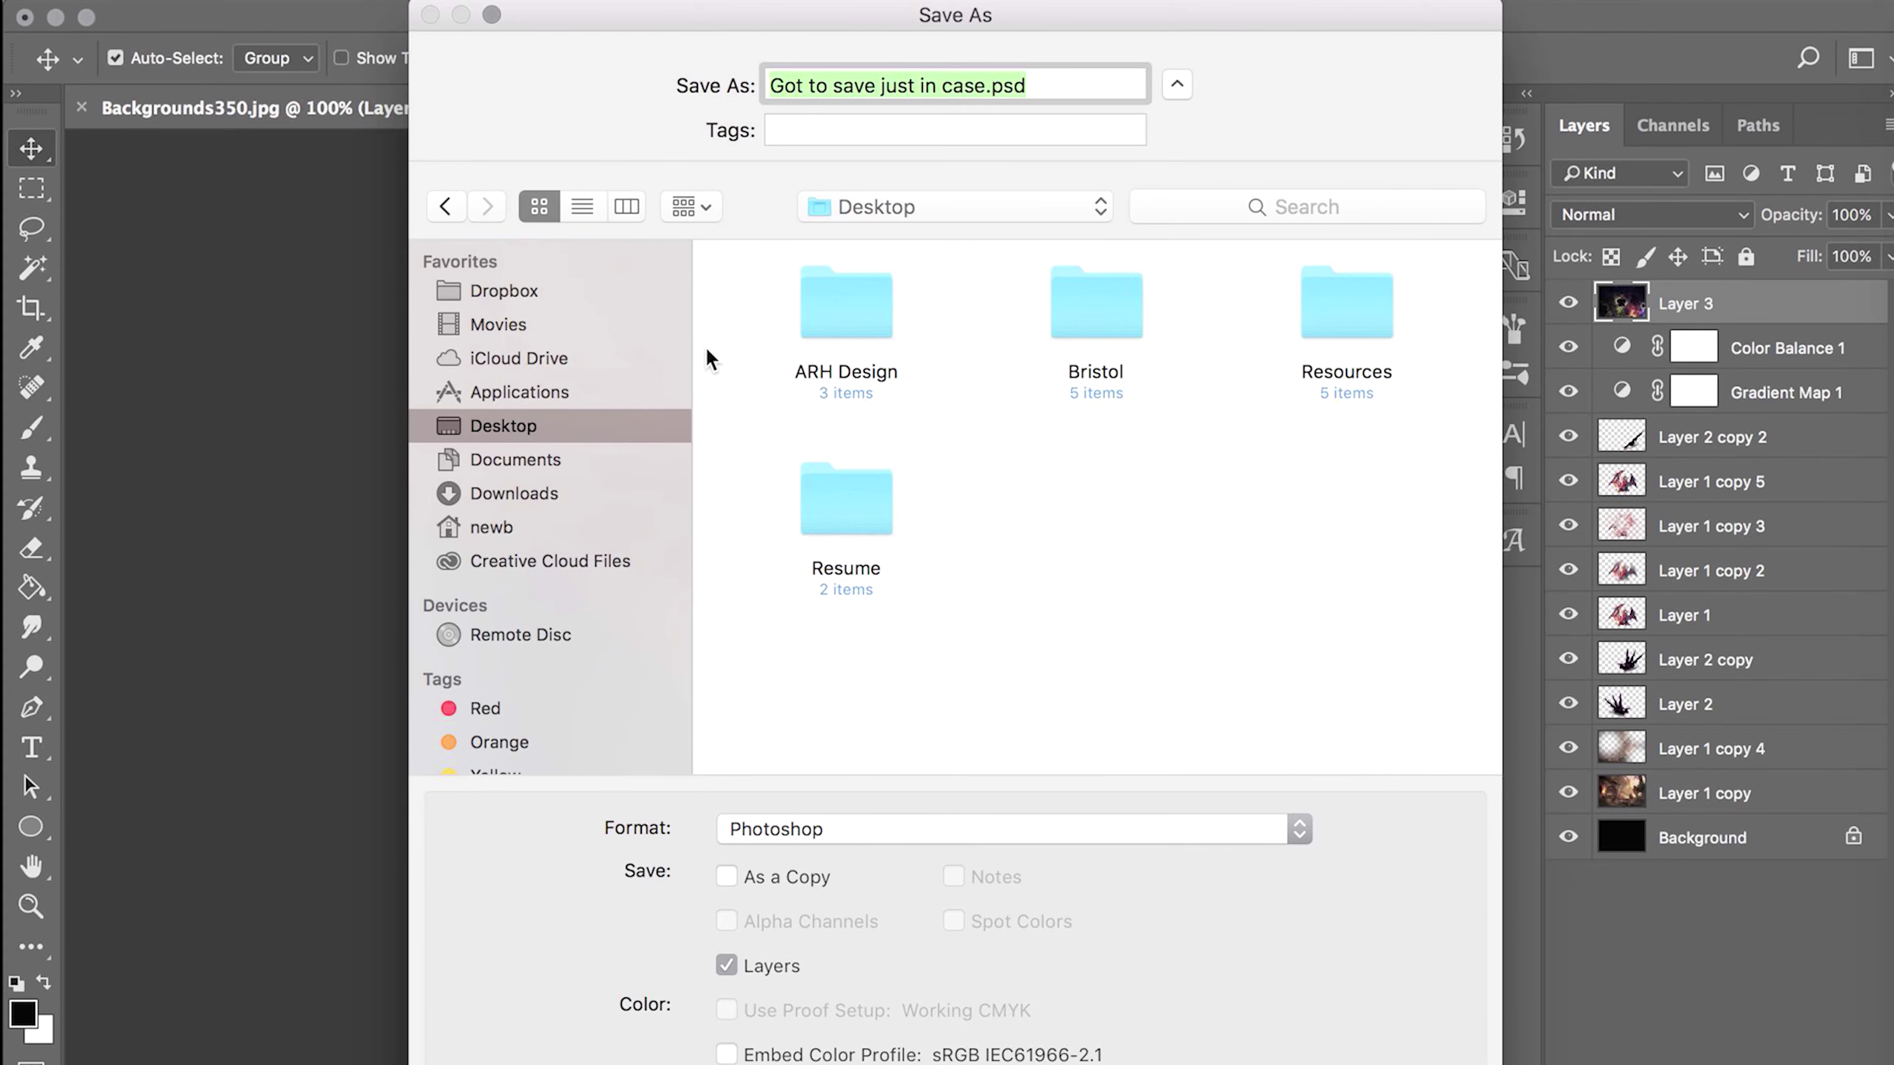
pyautogui.write('psd')
pyautogui.press('Return')
pyautogui.press('Return')
pyautogui.click(1641, 215)
pyautogui.click(1603, 410)
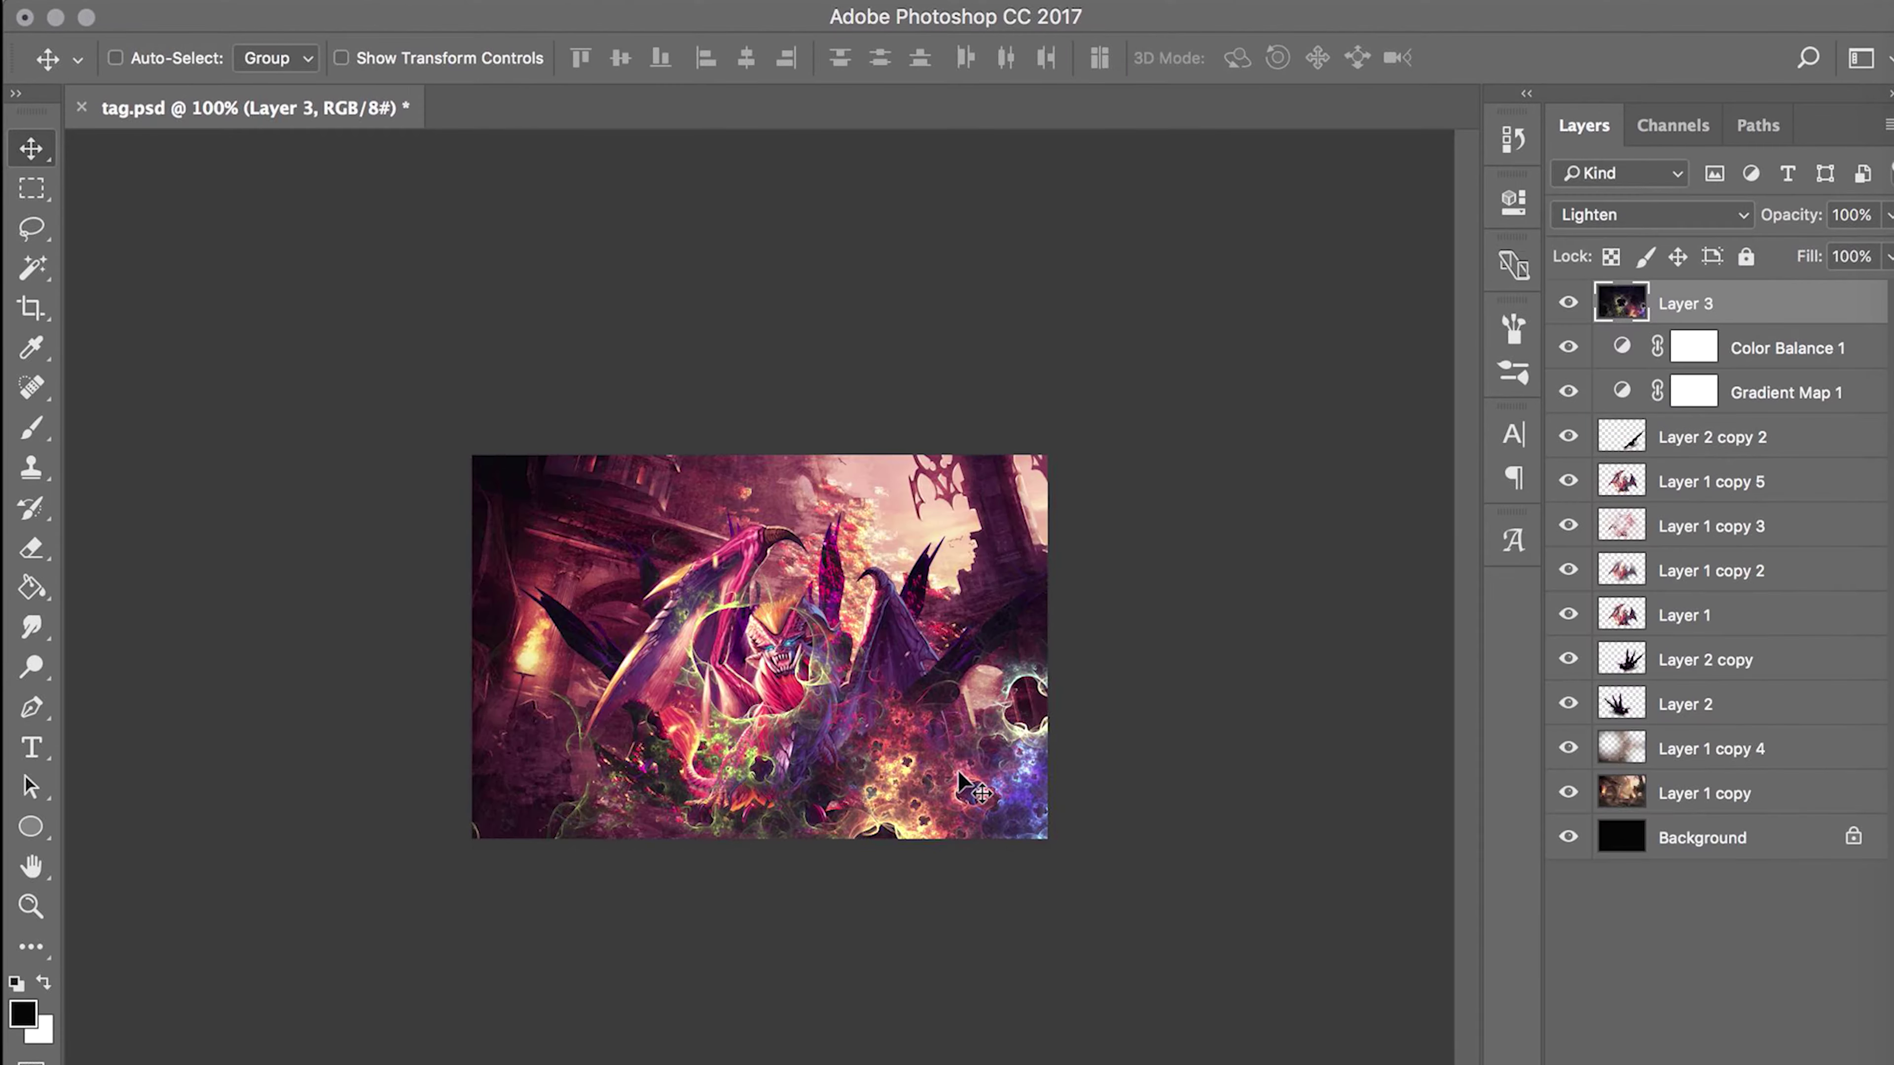
# - Shrink the fractal layer and move it to the image's lower centre
pyautogui.hotkey('ctrl', 't')
pyautogui.moveTo(476, 475); pyautogui.dragTo(951, 803)
pyautogui.moveTo(985, 879); pyautogui.dragTo(660, 701)
pyautogui.press('Return')
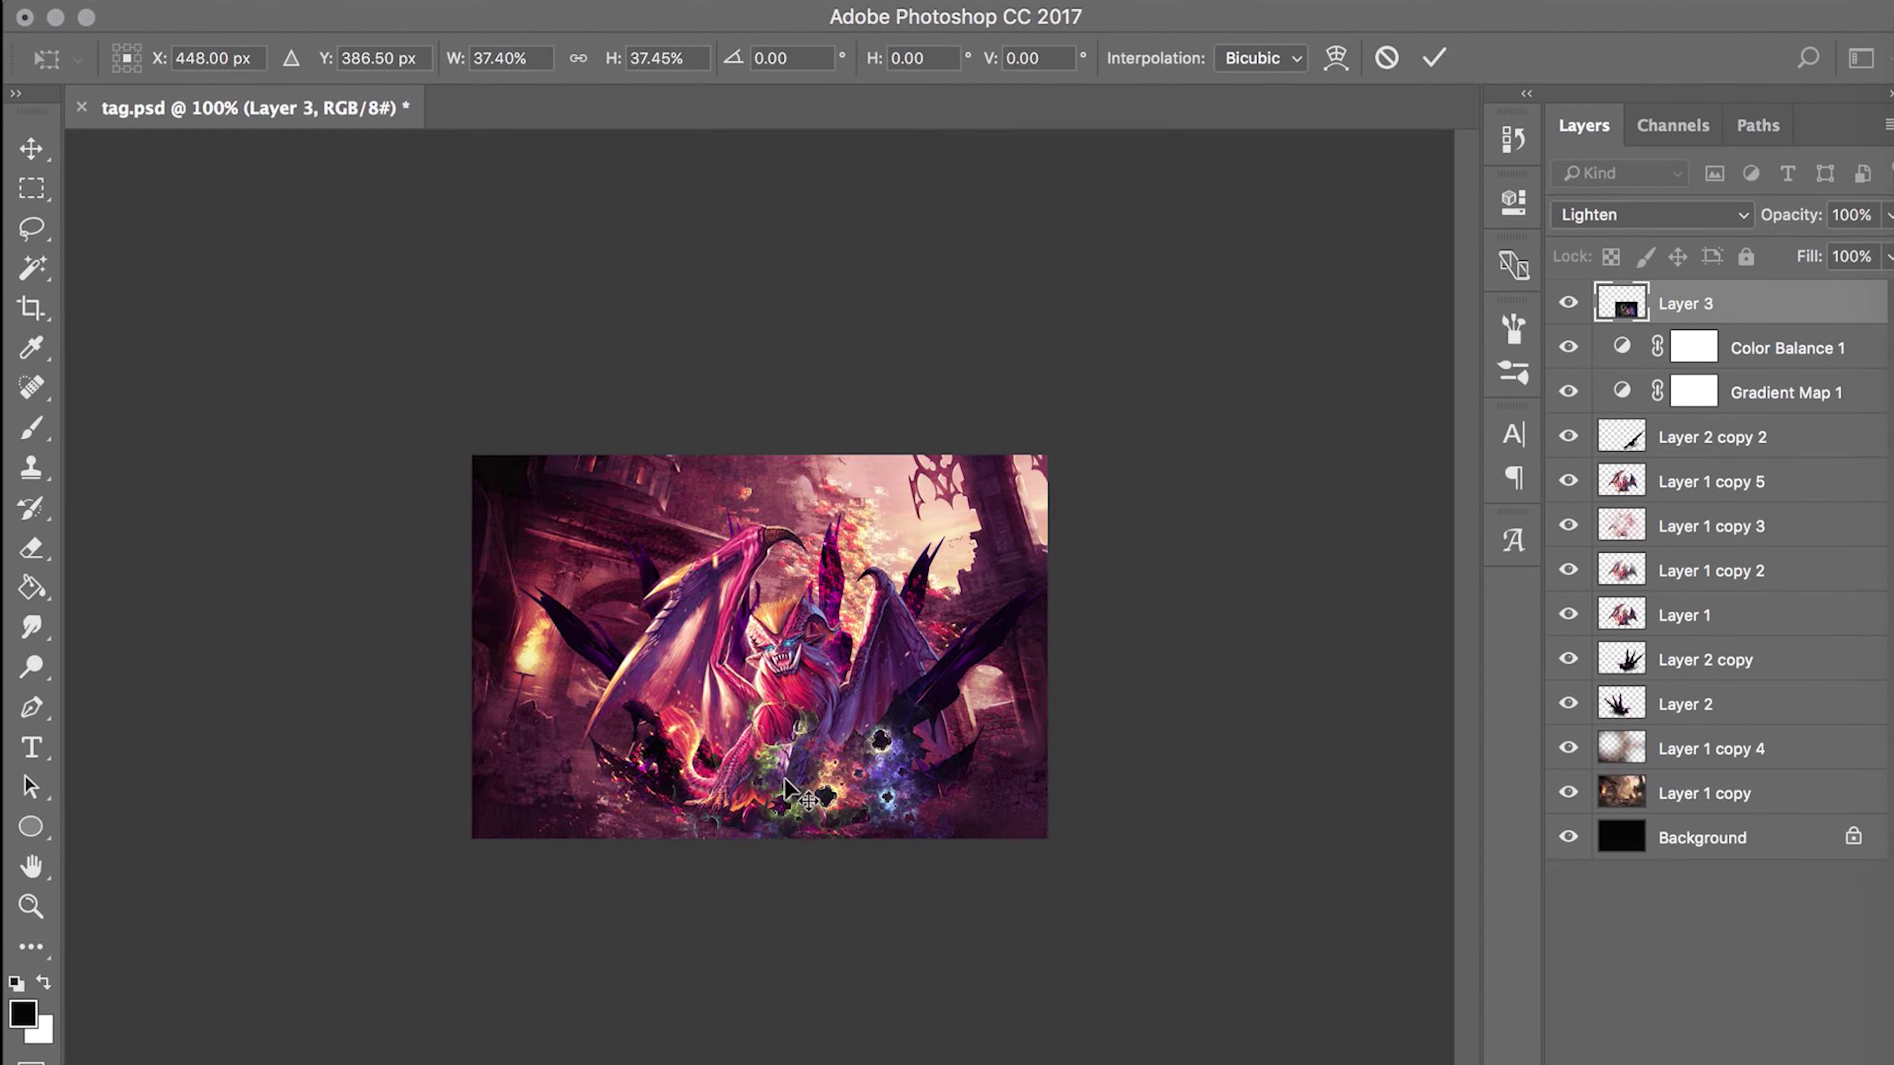
pyautogui.press('e')
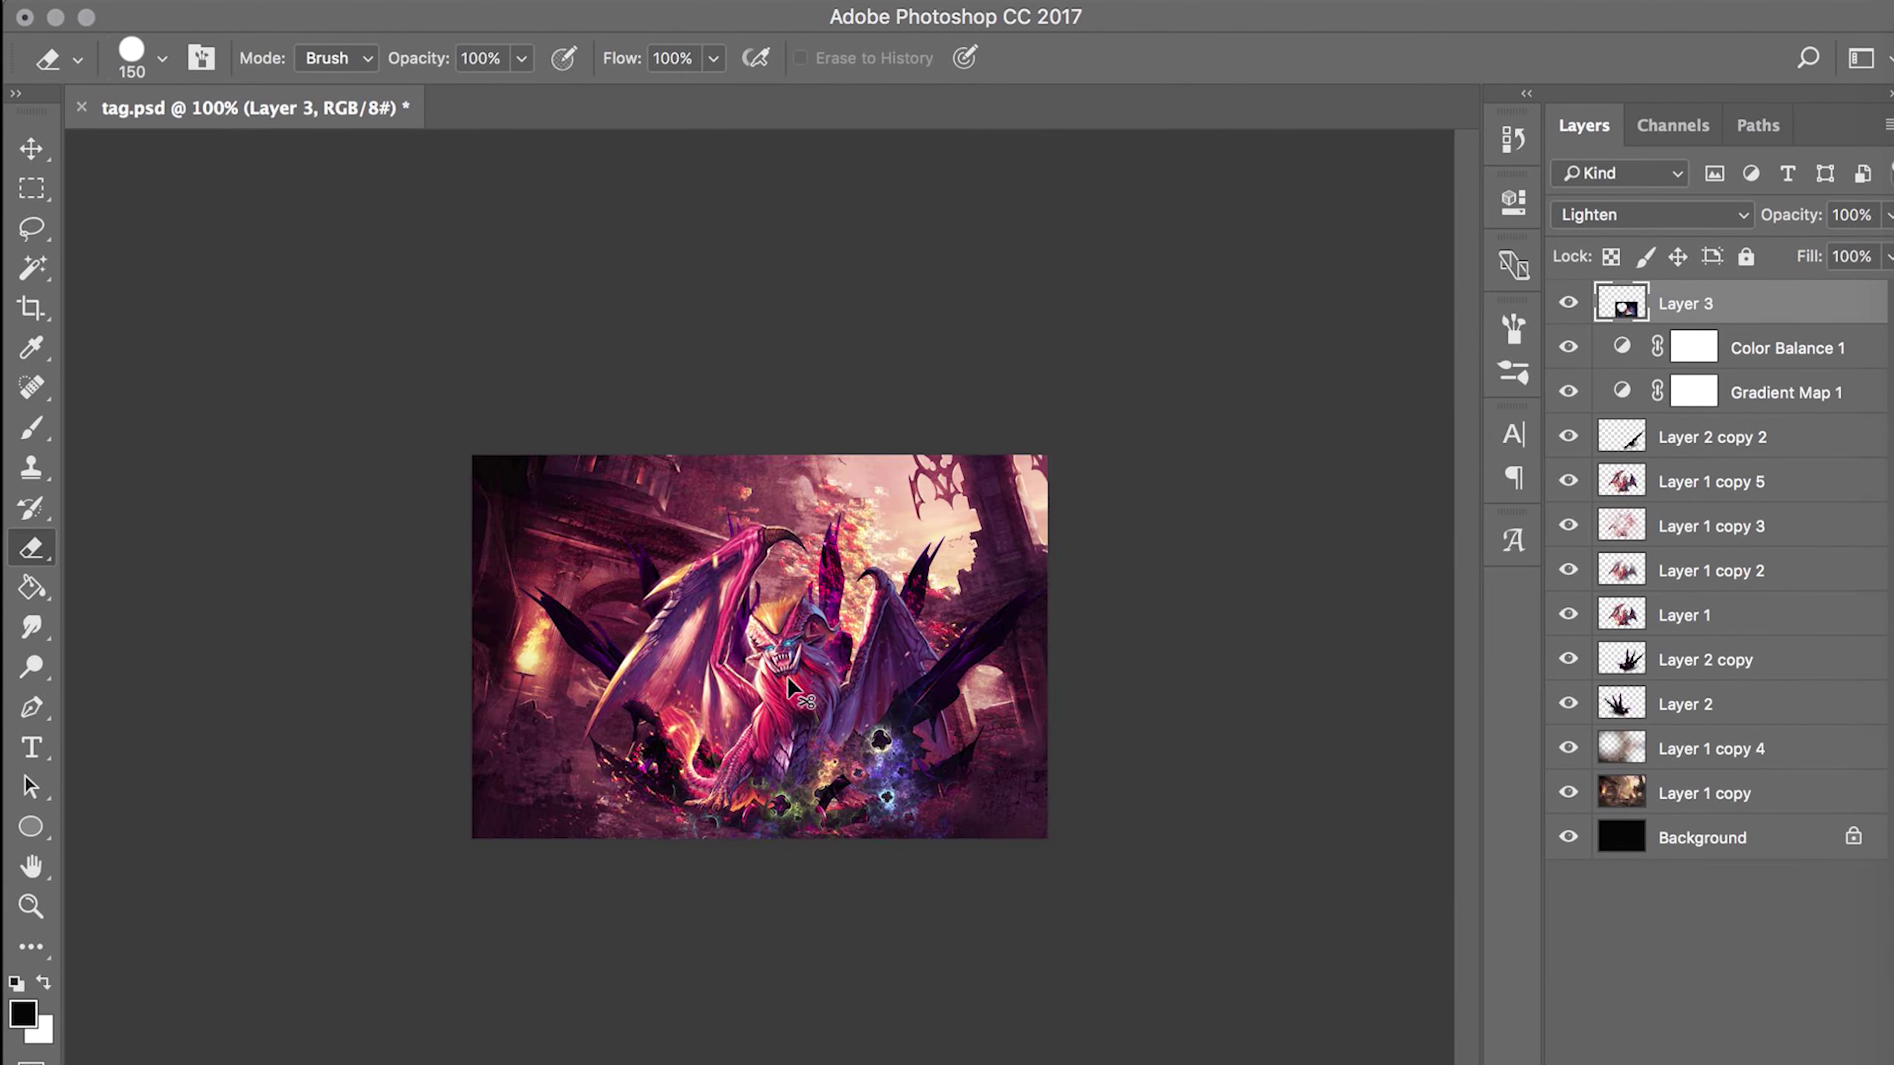
# - Paste another fractal copy as Layer 4 below Layer 1 copy 5, blended in Screen
pyautogui.hotkey('ctrl', 'v')
pyautogui.moveTo(1733, 309); pyautogui.dragTo(1714, 515)
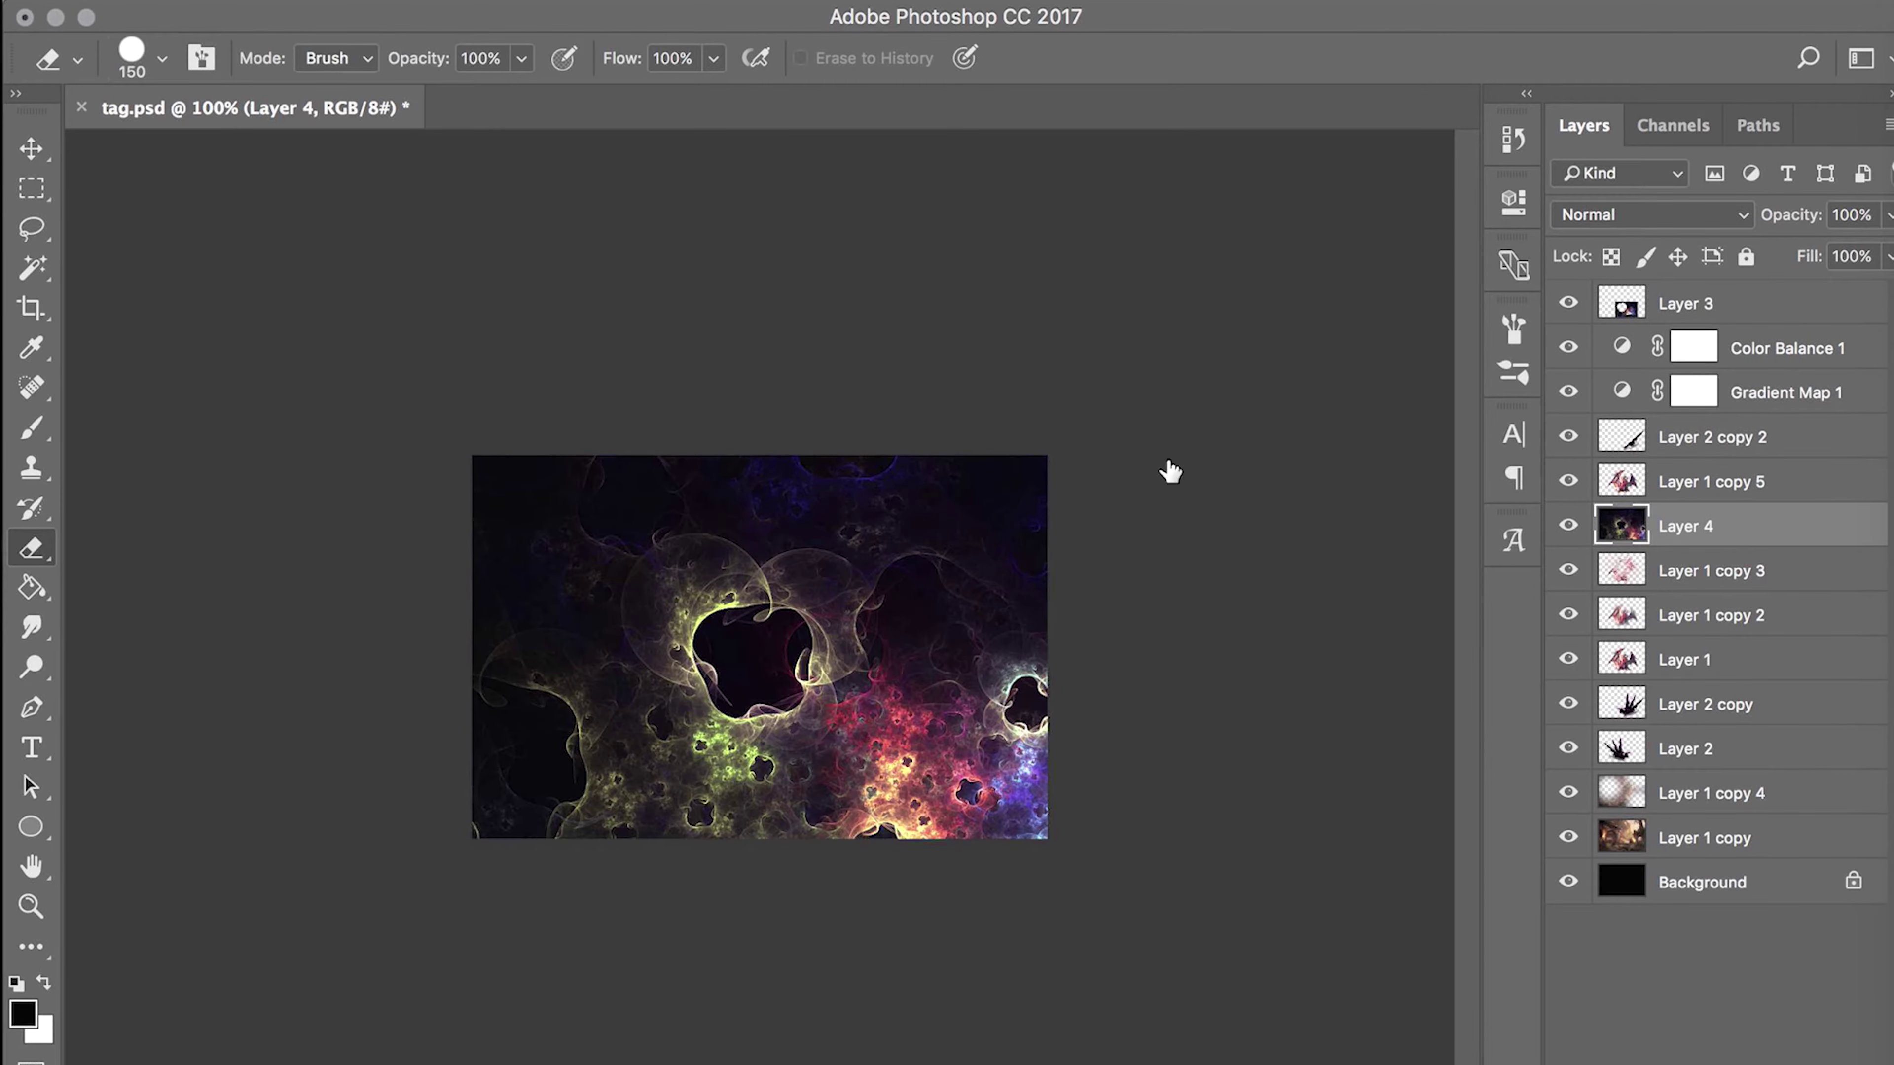
pyautogui.click(1652, 215)
pyautogui.click(1588, 427)
pyautogui.press('v')
pyautogui.moveTo(790, 597); pyautogui.dragTo(740, 585)
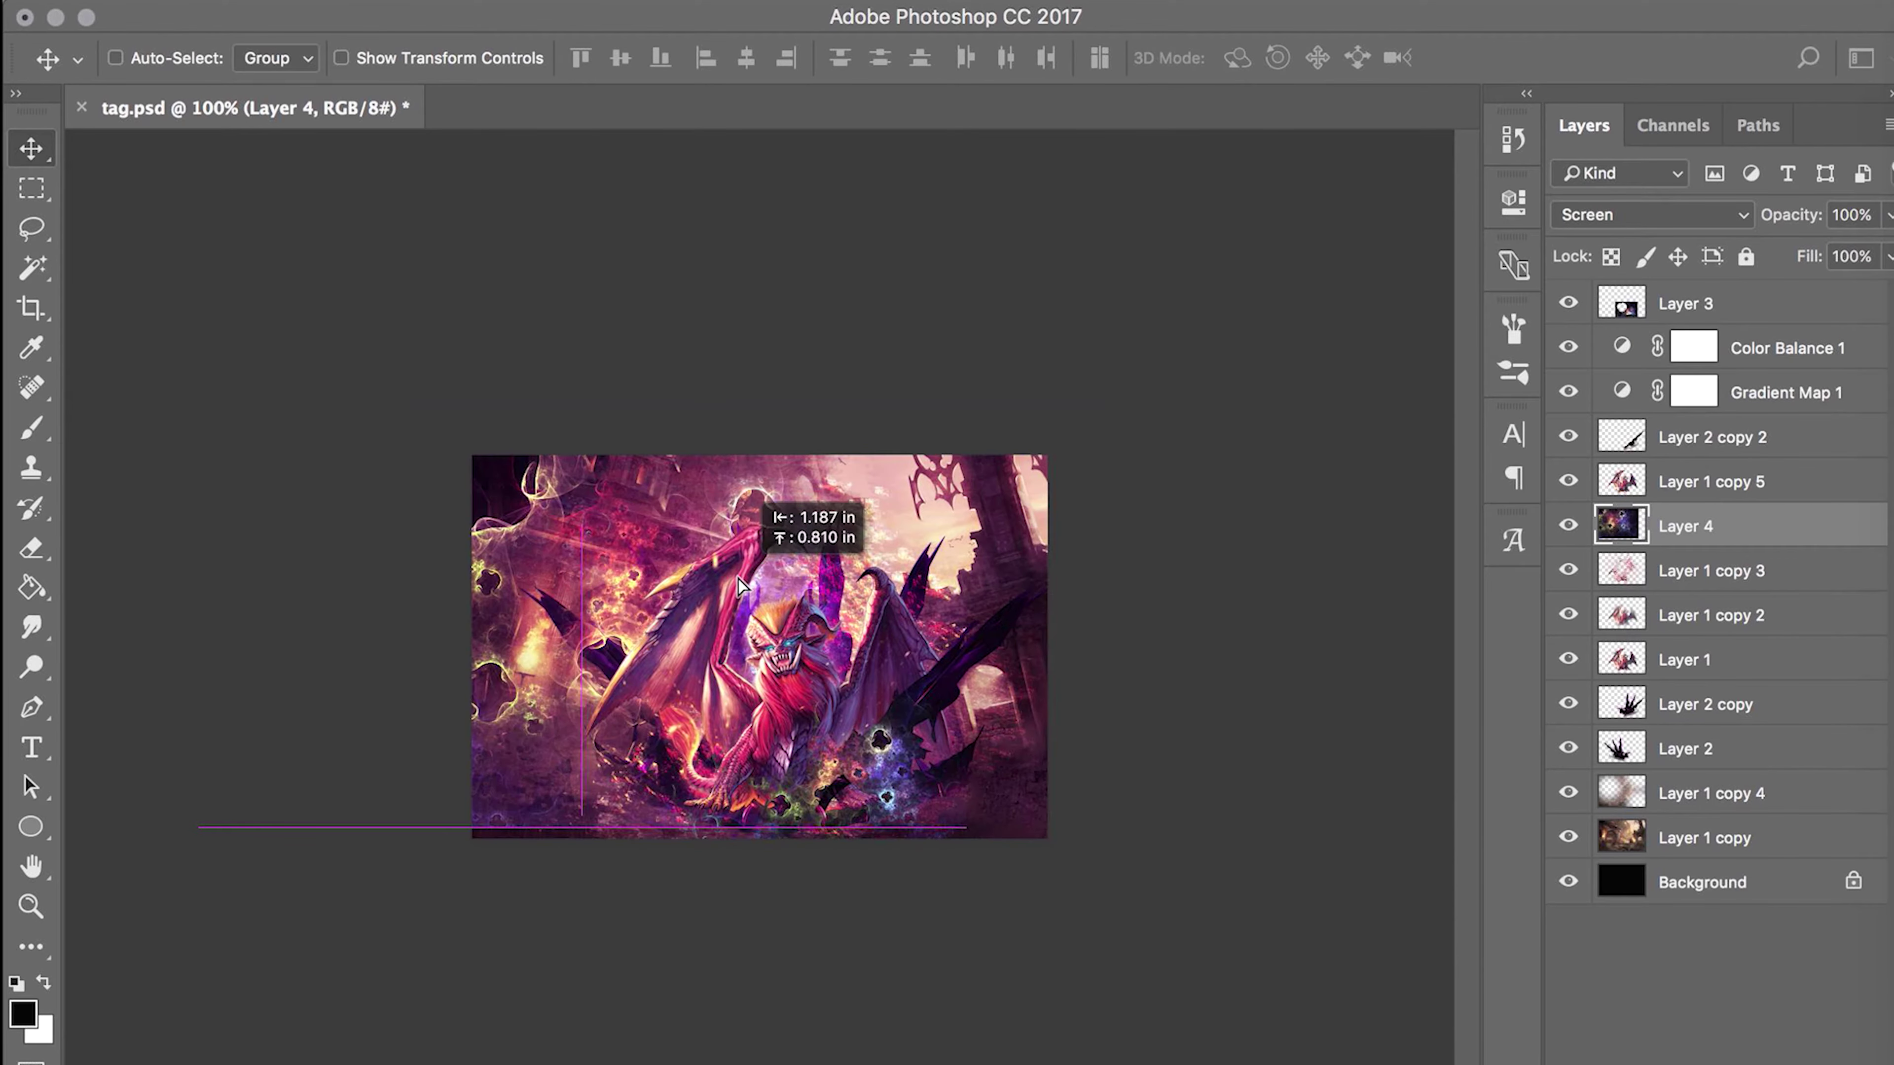
# - Erase parts of Layer 1 copy 5 and Layer 4 with an 80 px eraser
pyautogui.press('z')
pyautogui.hotkey('ctrl', '+')
pyautogui.hotkey('ctrl', '-')
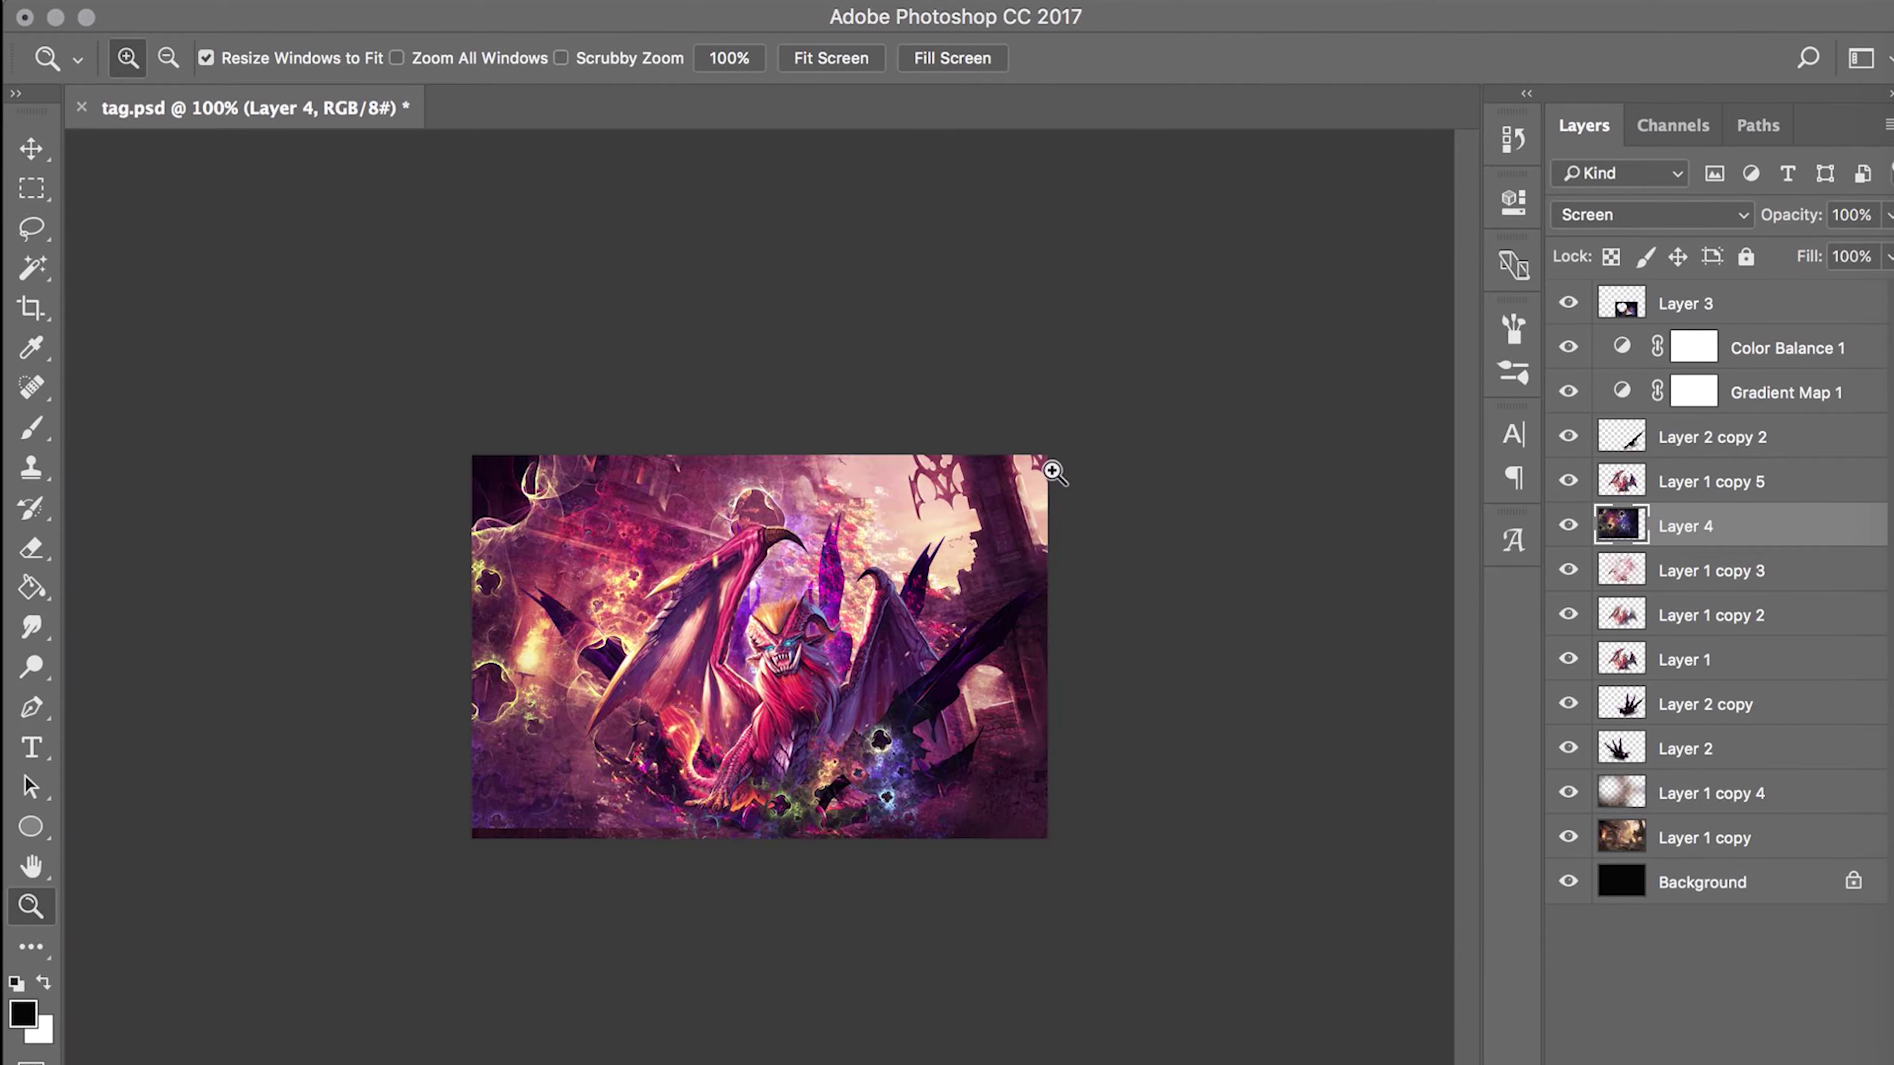
pyautogui.click(1681, 488)
pyautogui.press('e')
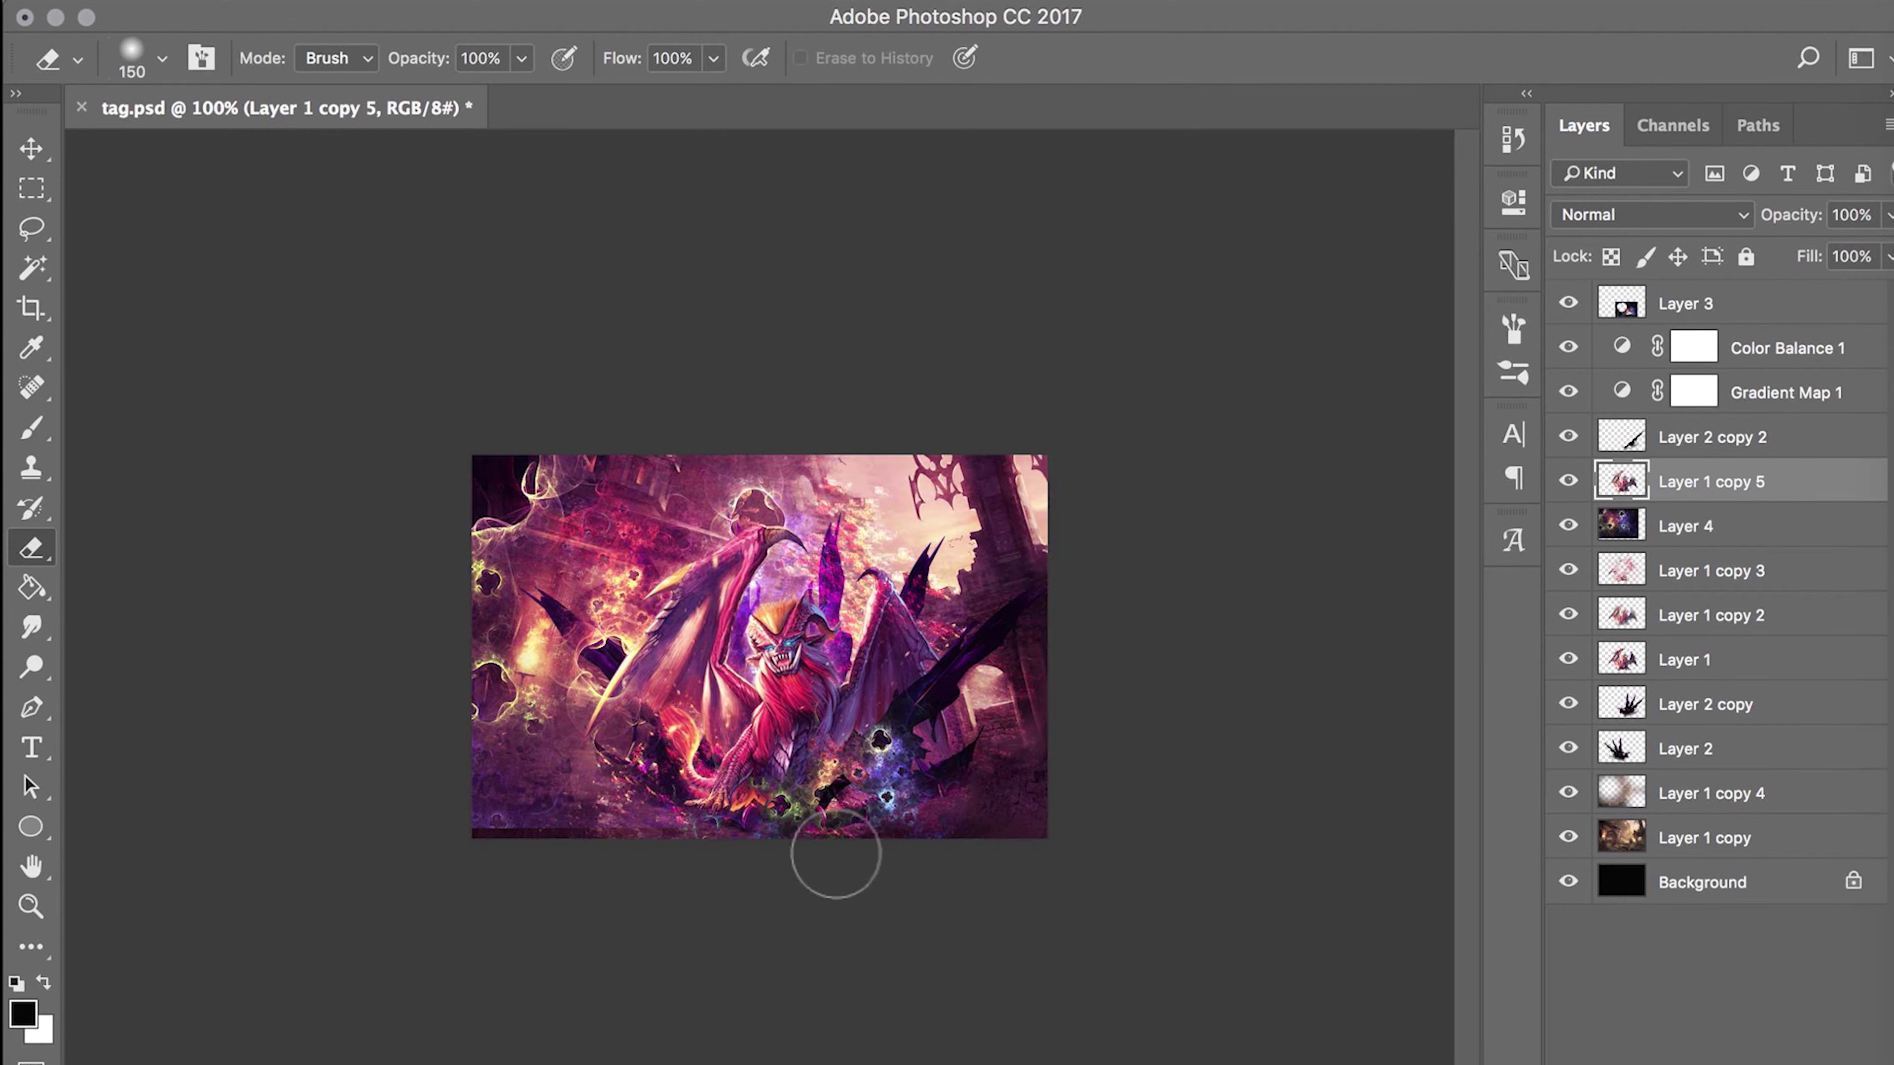
pyautogui.press('[')
pyautogui.press('[')
pyautogui.press('[')
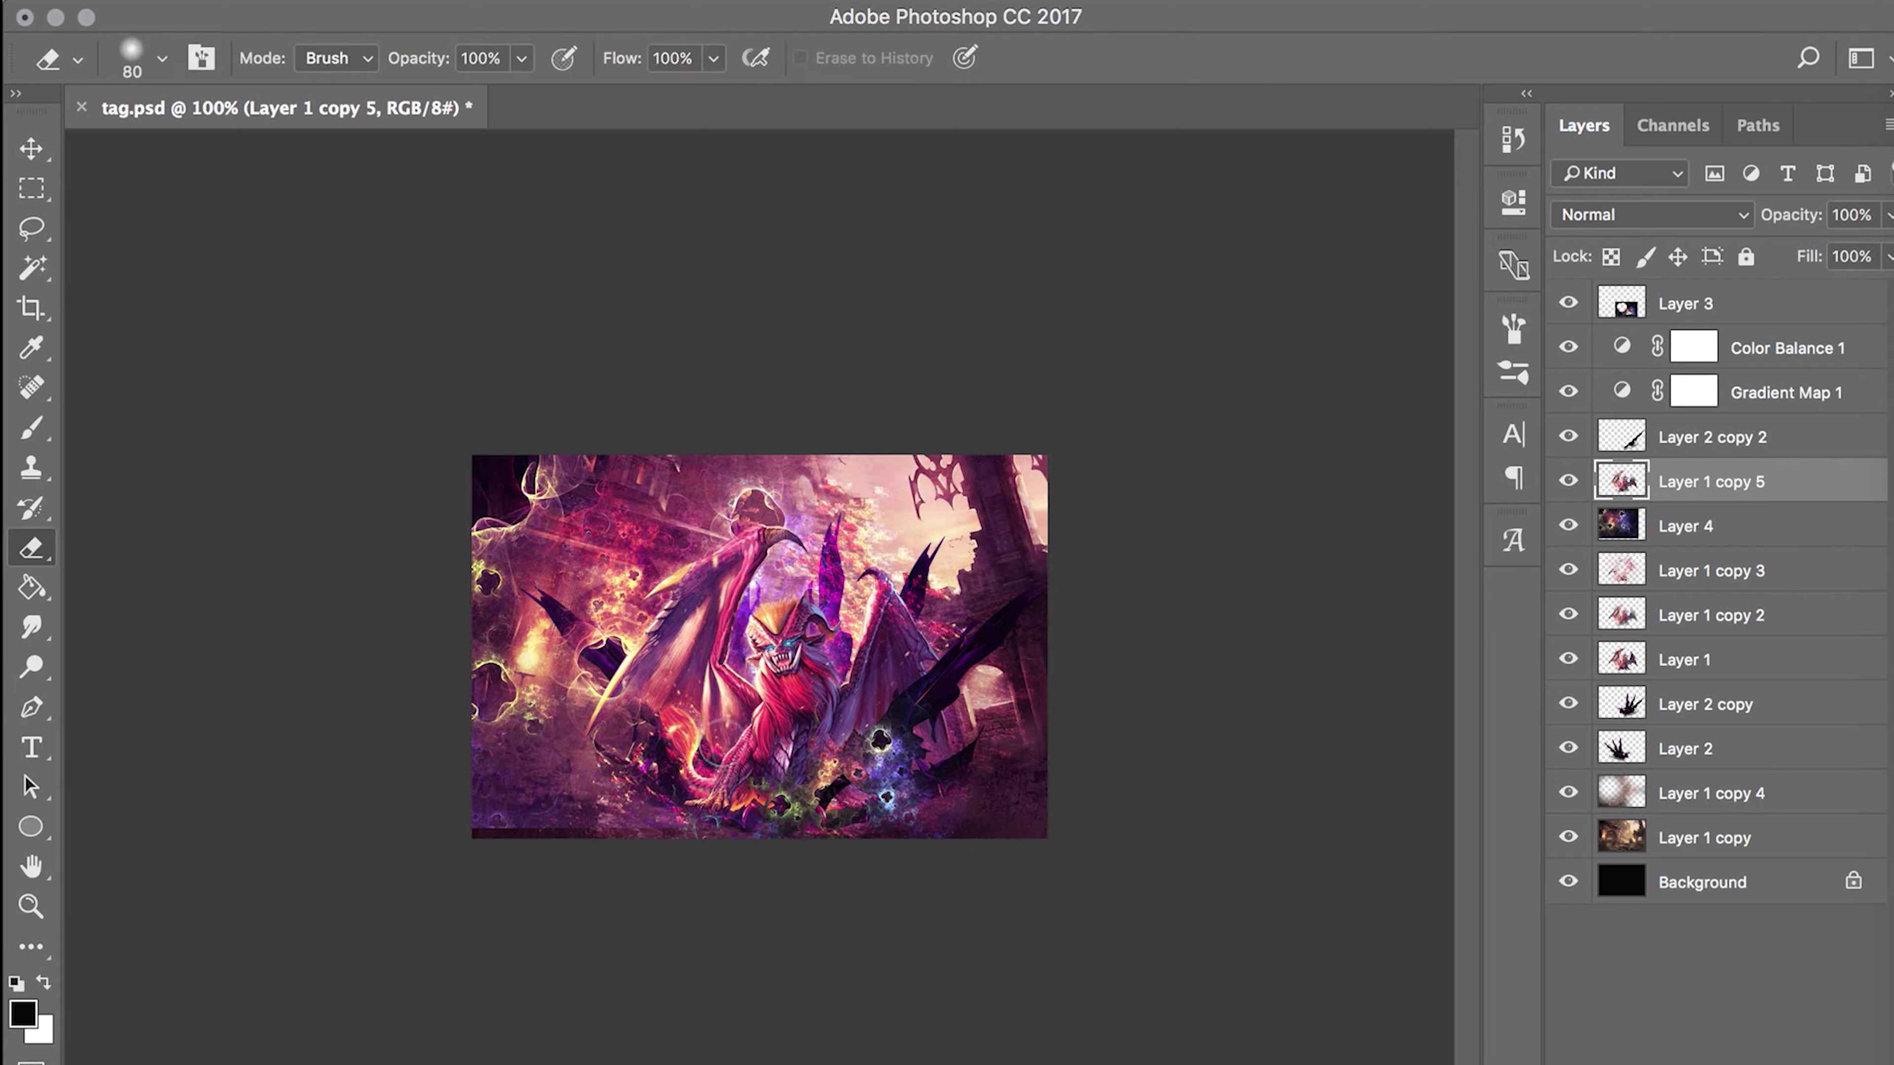
pyautogui.click(1688, 515)
pyautogui.press(']')
pyautogui.press(']')
pyautogui.press(']')
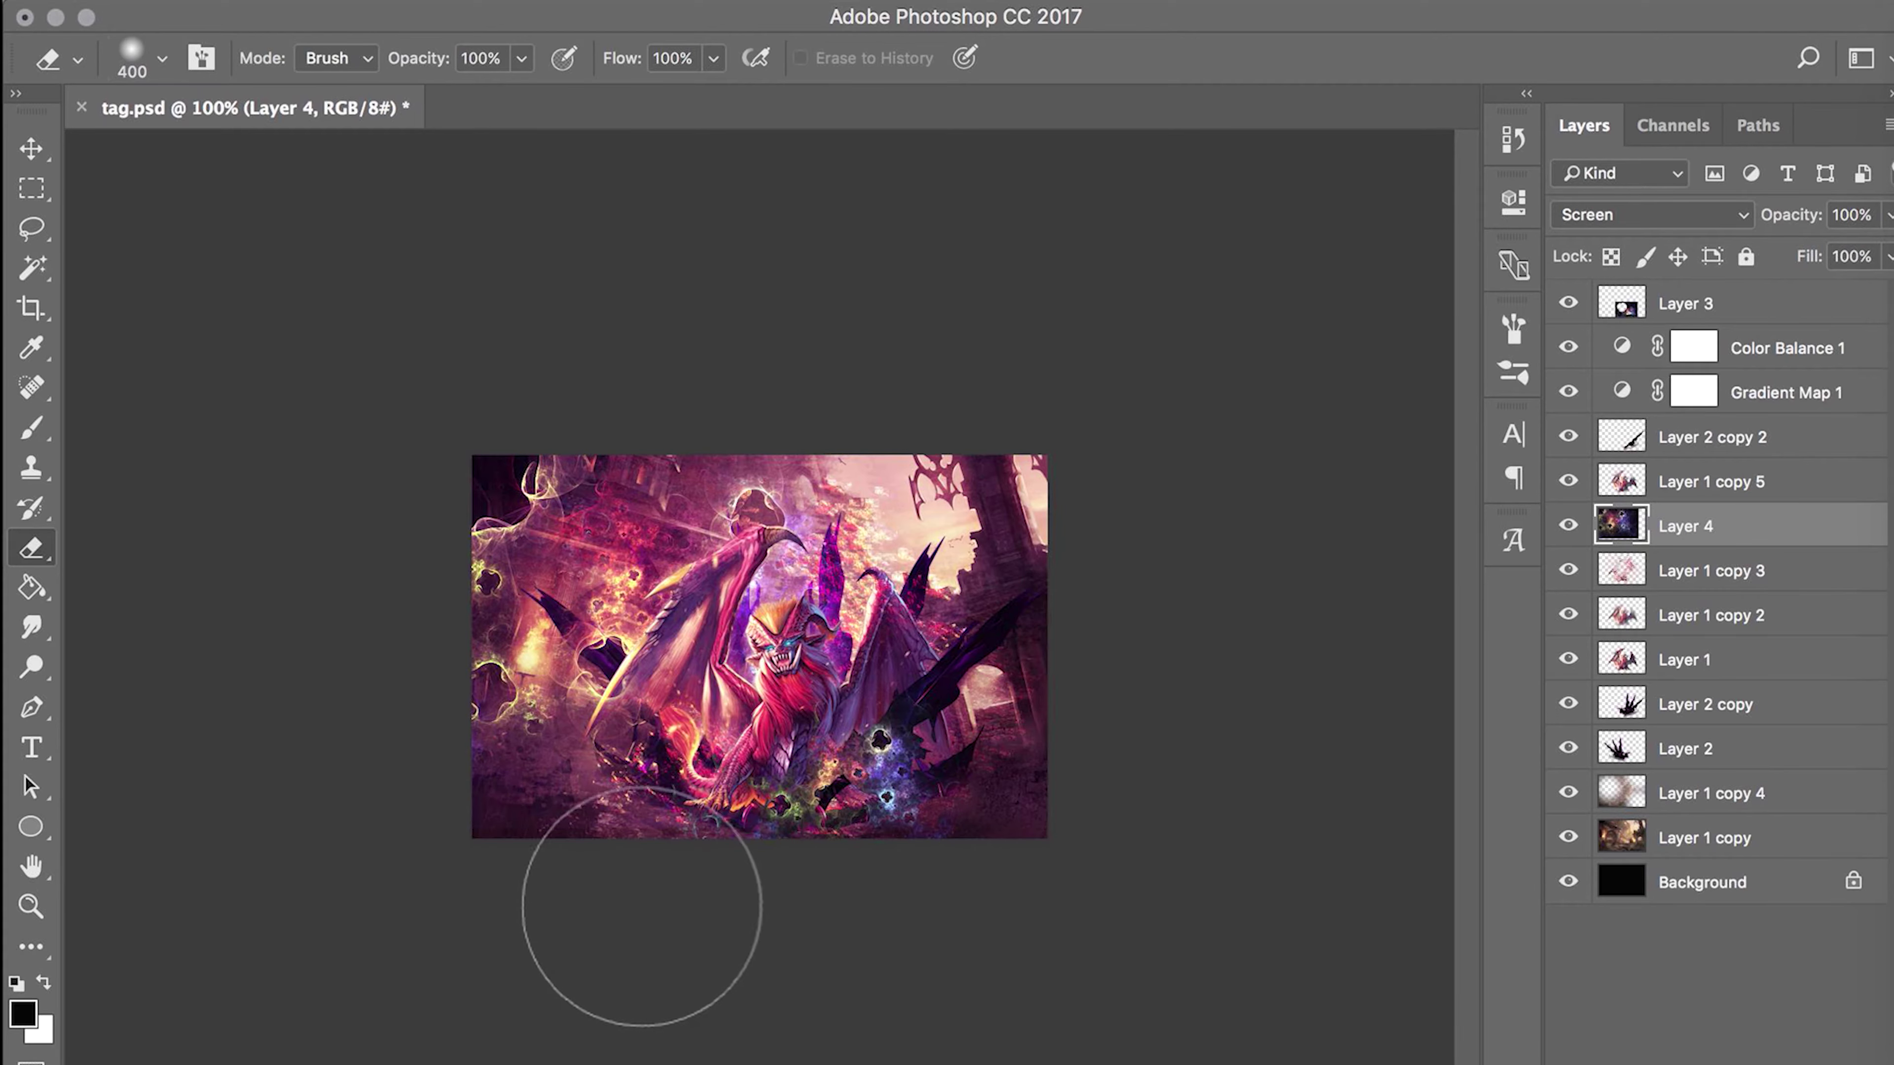
pyautogui.hotkey('alt', '.')
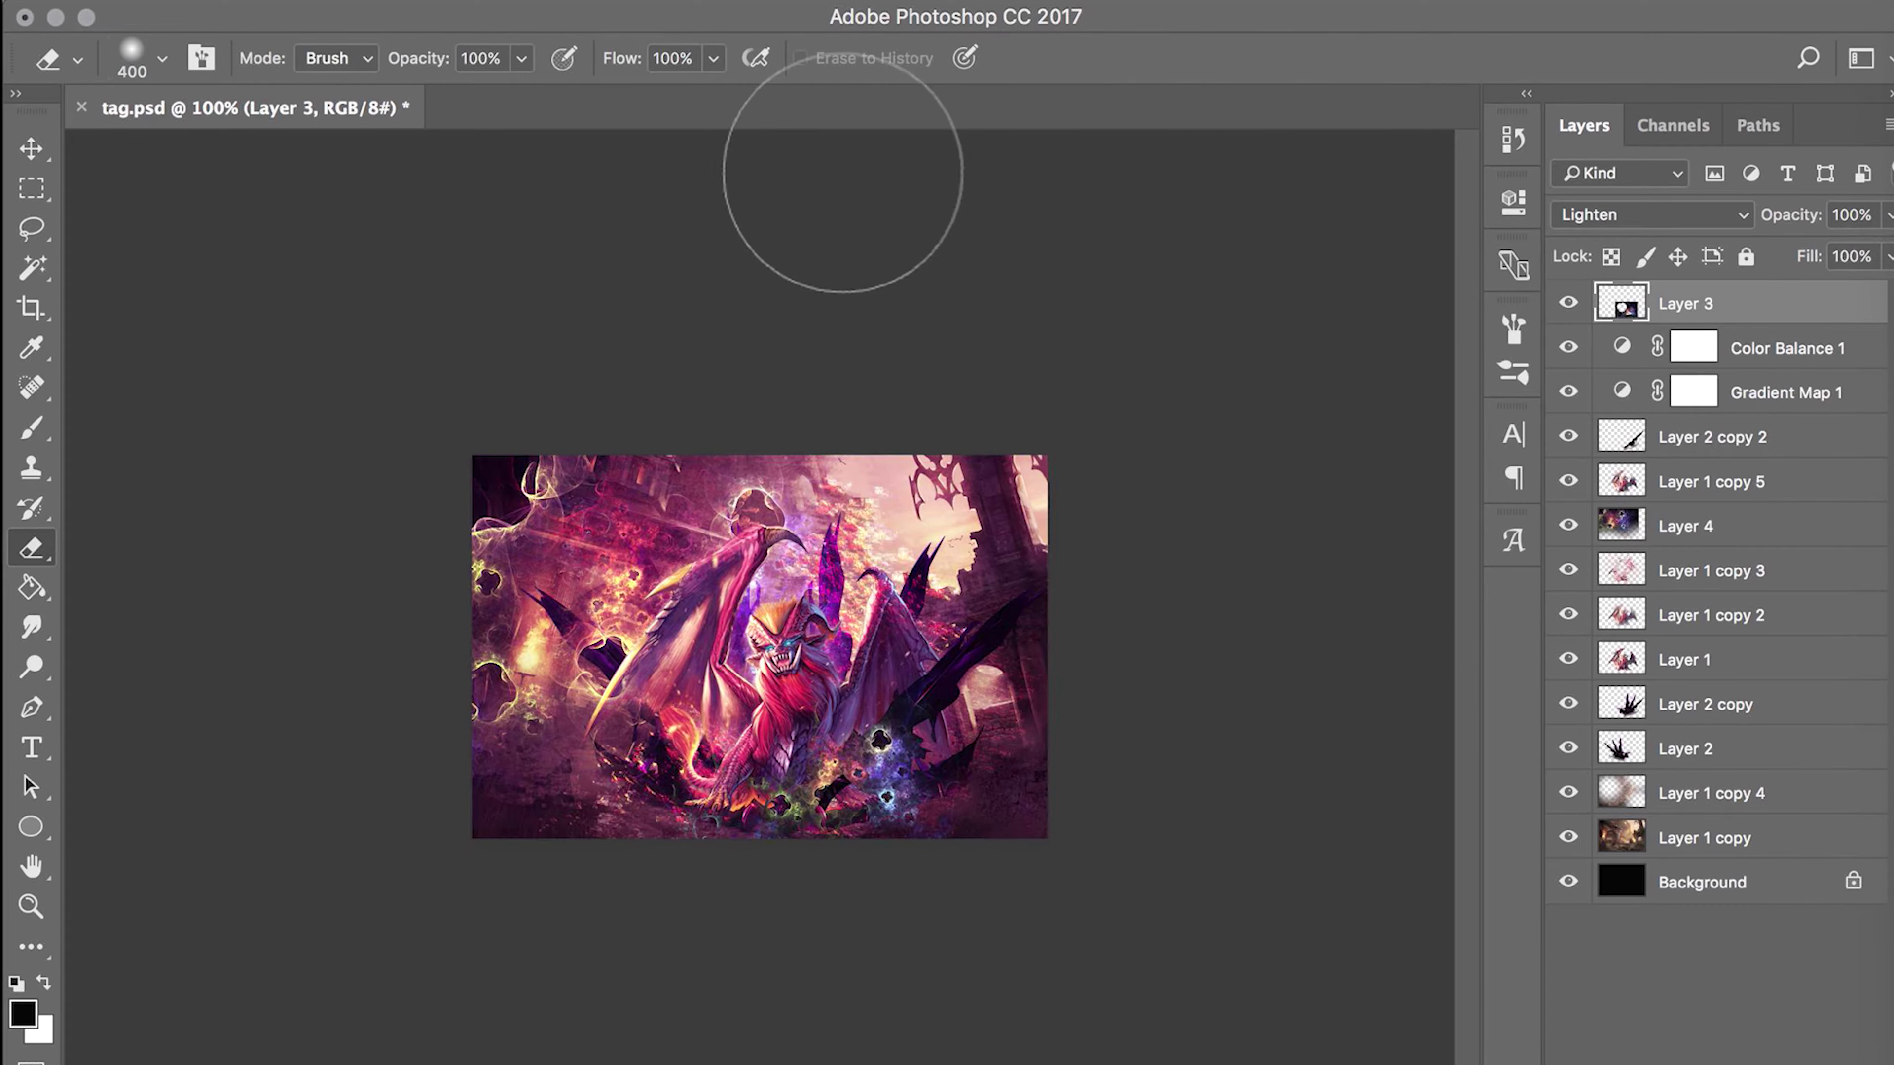
# - Open Flares30.png after previewing the lens flares in the Flares resources folder
pyautogui.click(611, 120)
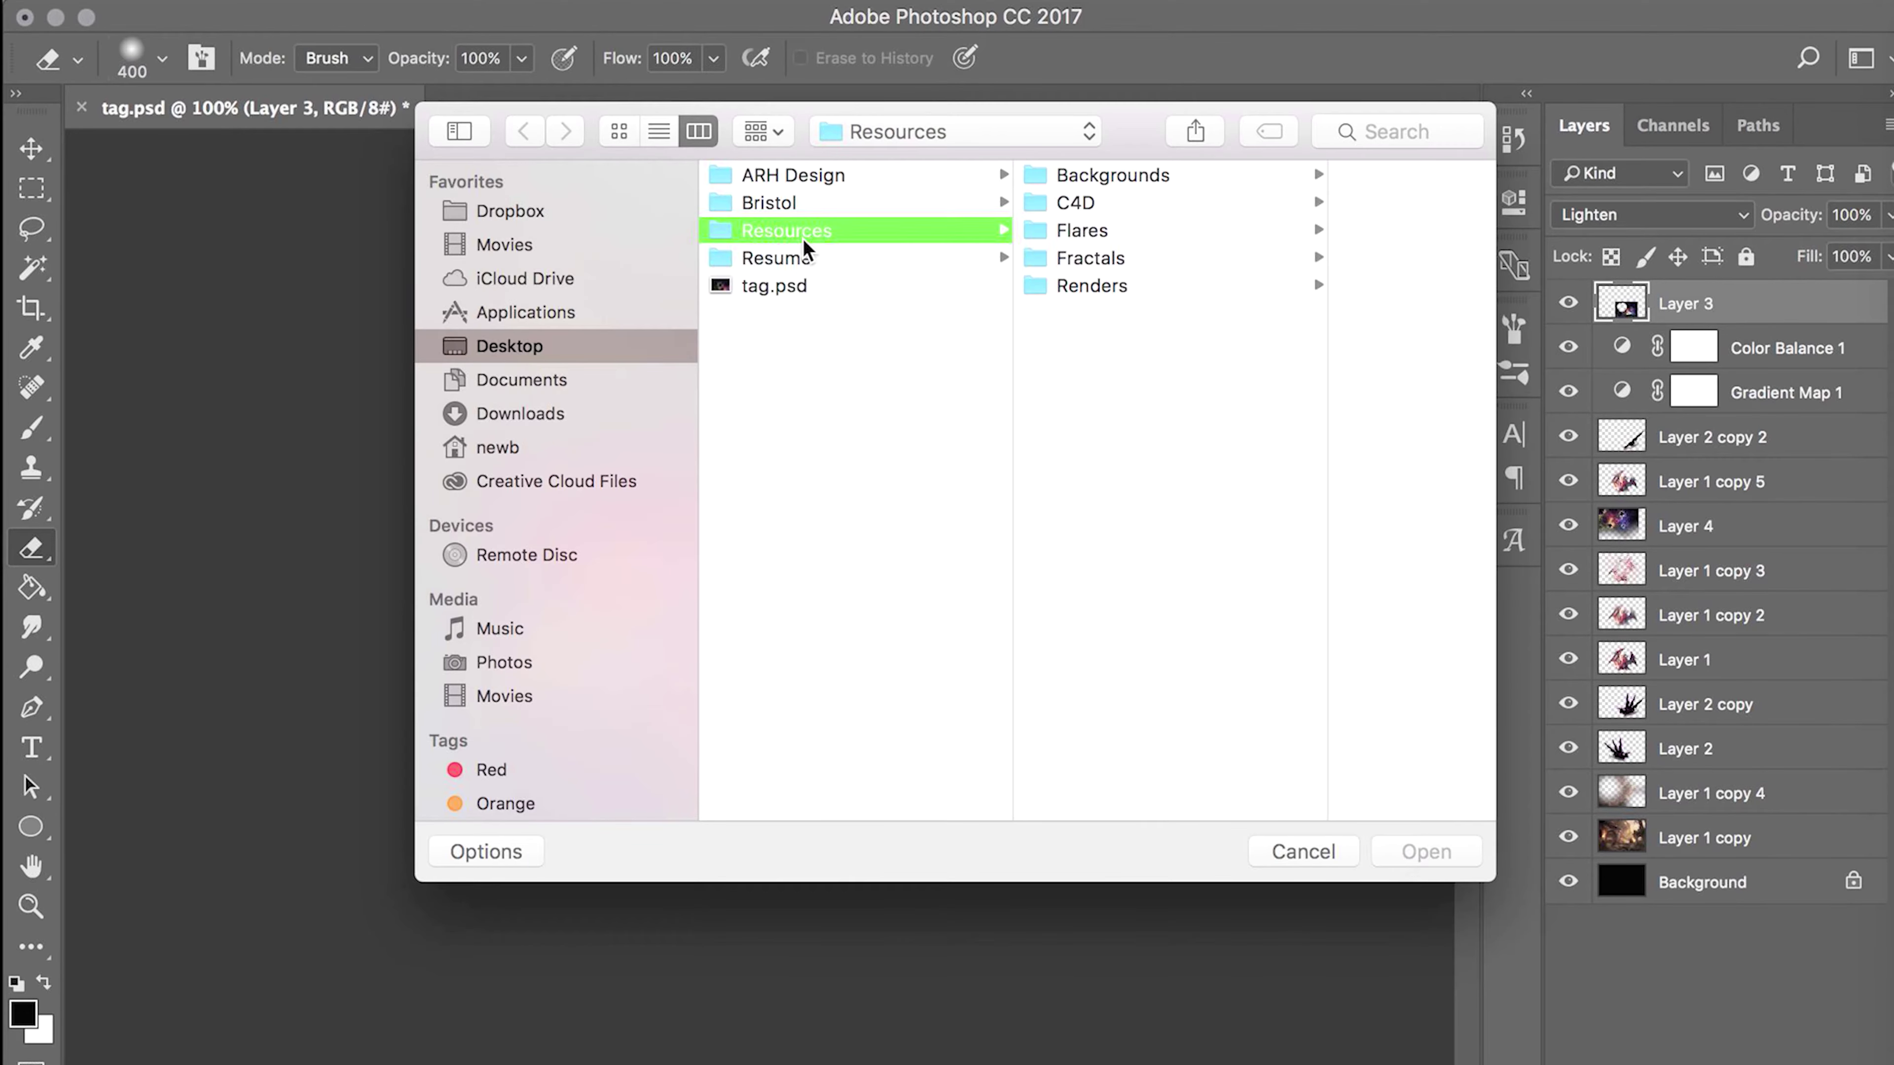
pyautogui.click(1088, 258)
pyautogui.click(1335, 645)
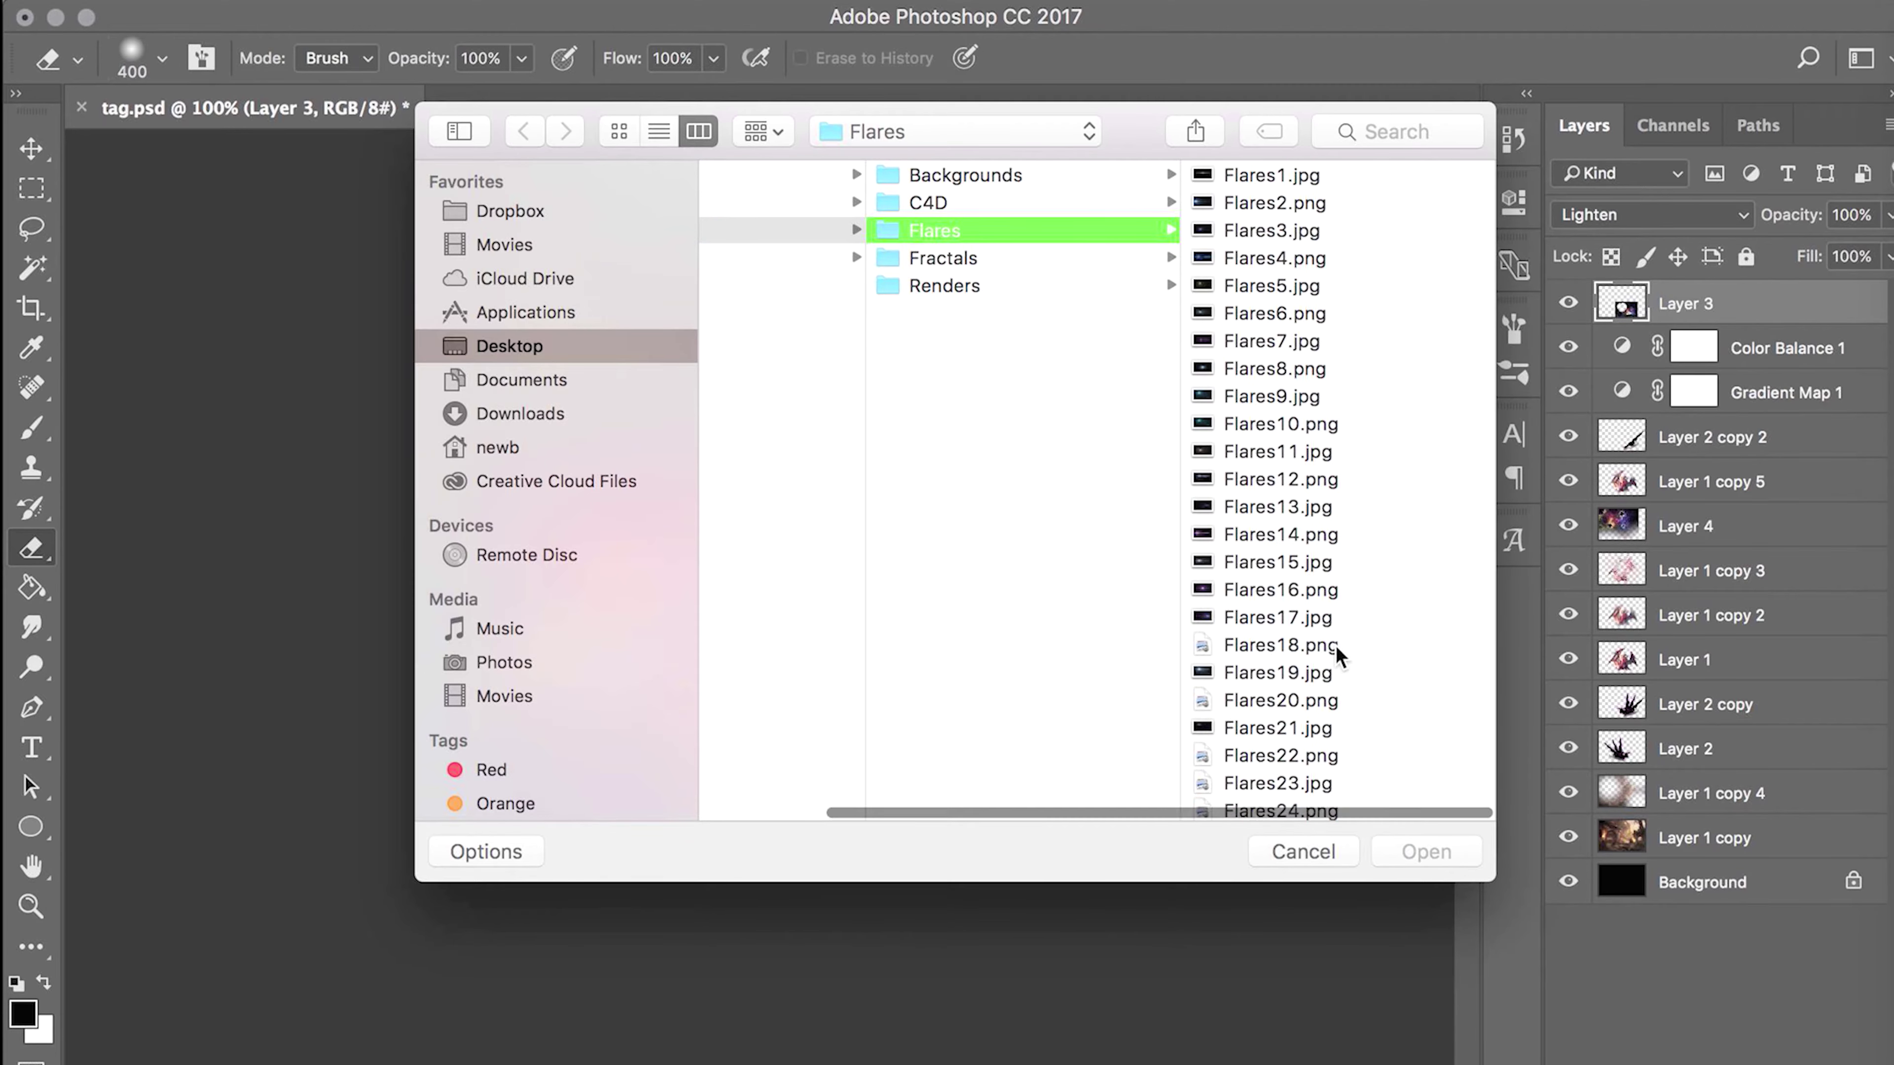
pyautogui.press('space')
pyautogui.press('Down')
pyautogui.press('Down')
pyautogui.press('Down')
pyautogui.press('space')
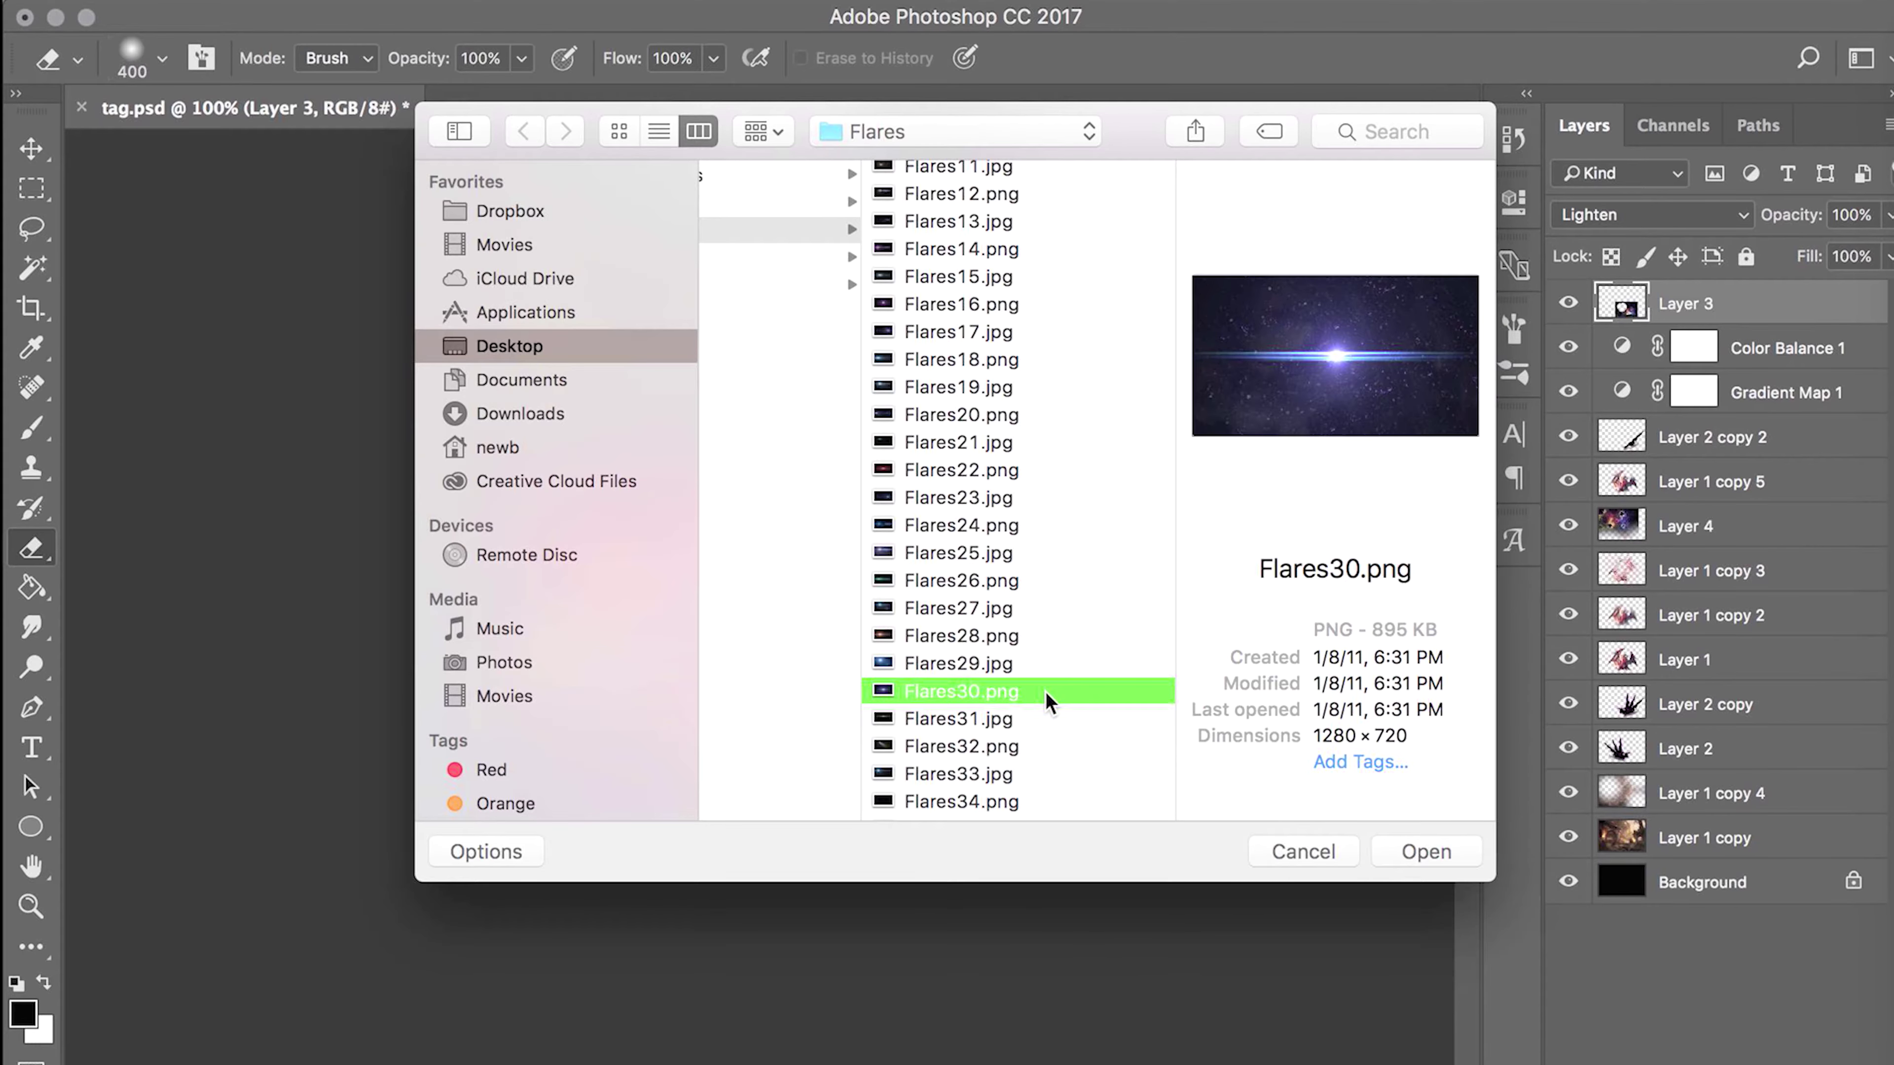
pyautogui.doubleClick(1045, 691)
# - Set the flare layer to Lighten, shrink it to about half and move it onto the dragon
pyautogui.click(1648, 215)
pyautogui.click(1588, 411)
pyautogui.hotkey('ctrl', 't')
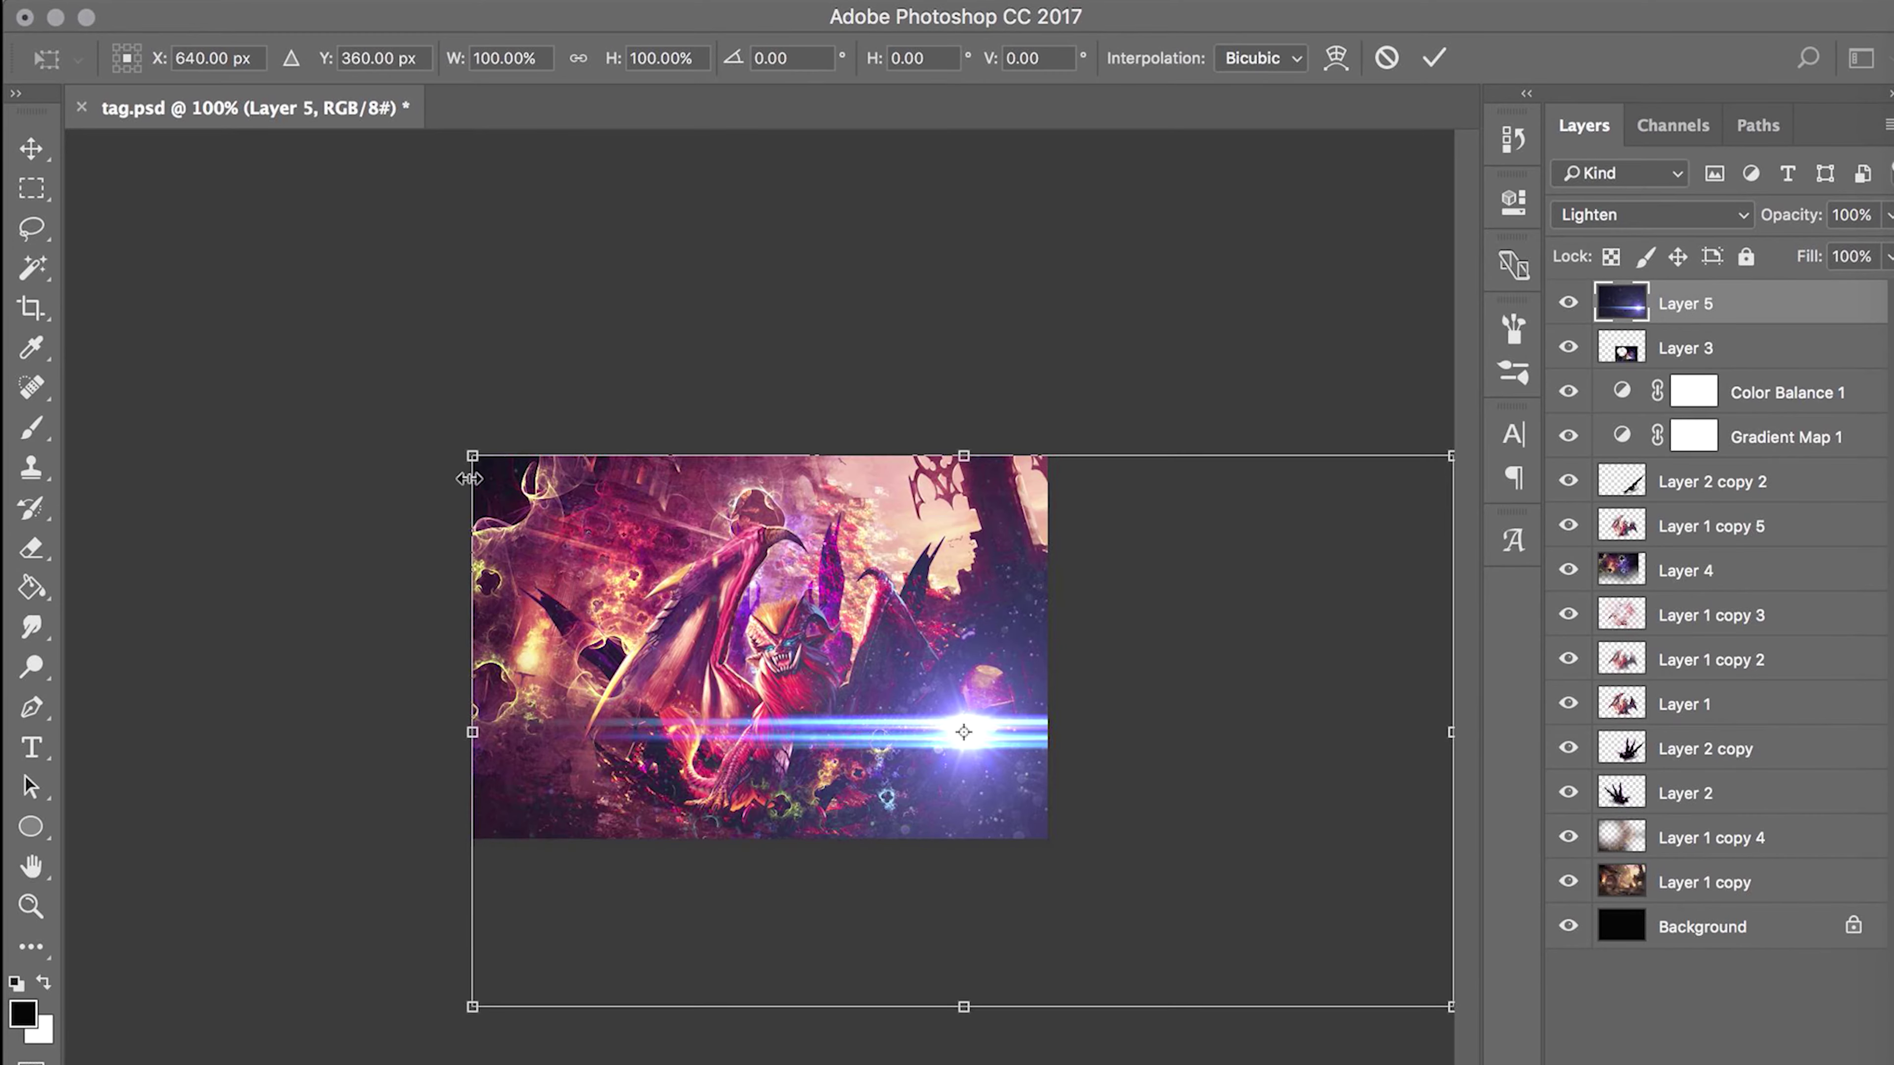
pyautogui.moveTo(467, 457); pyautogui.dragTo(972, 741)
pyautogui.moveTo(1205, 918)
pyautogui.mouseDown()
pyautogui.moveTo(865, 765)
pyautogui.moveTo(865, 544)
pyautogui.moveTo(887, 600)
pyautogui.mouseUp()
pyautogui.press('Return')
pyautogui.hotkey('ctrl', 't')
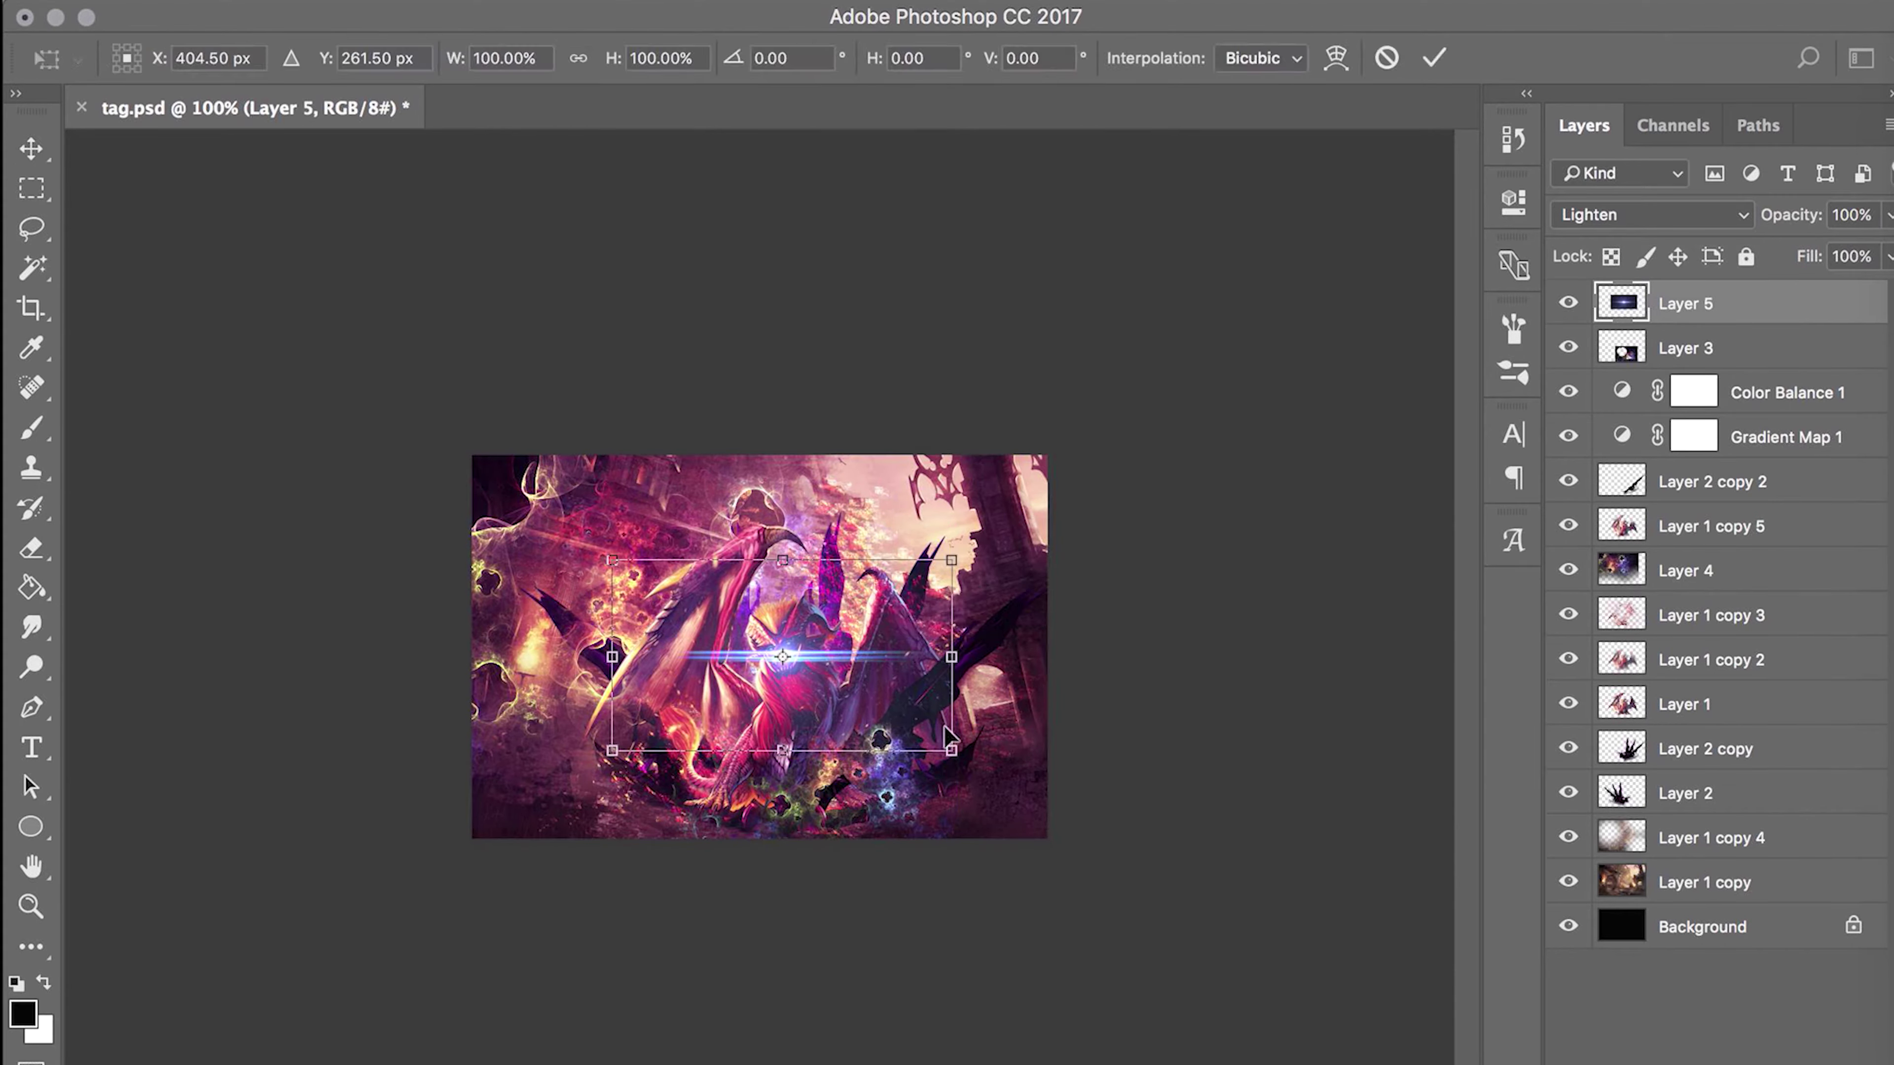
pyautogui.press('Return')
pyautogui.moveTo(859, 680); pyautogui.dragTo(848, 656)
# - Scale the flare to about 48% and tilt it -18.66° over the dragon's eye
pyautogui.scroll(5, 849, 664)
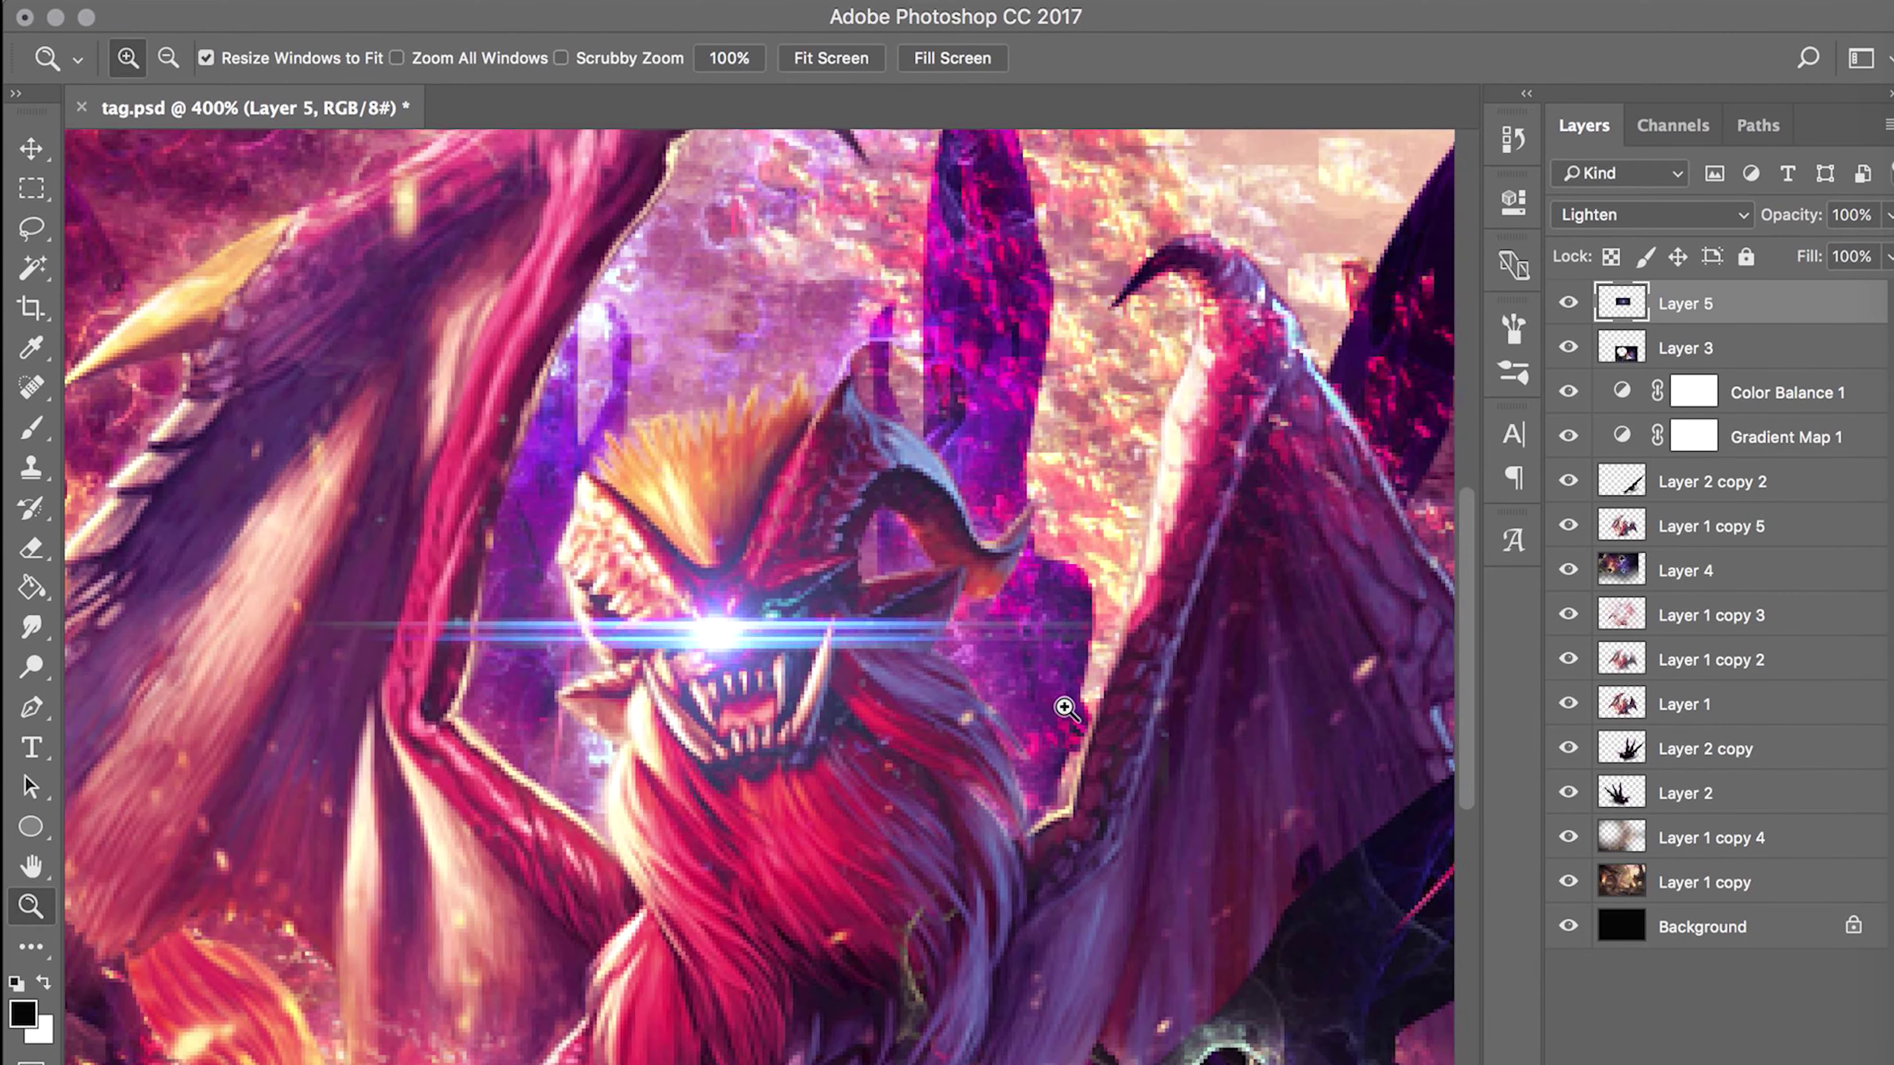
pyautogui.hotkey('ctrl', 't')
pyautogui.moveTo(1166, 887); pyautogui.dragTo(694, 618)
pyautogui.moveTo(609, 529)
pyautogui.mouseDown()
pyautogui.moveTo(777, 675)
pyautogui.moveTo(984, 597)
pyautogui.moveTo(951, 522)
pyautogui.mouseUp()
pyautogui.press('Return')
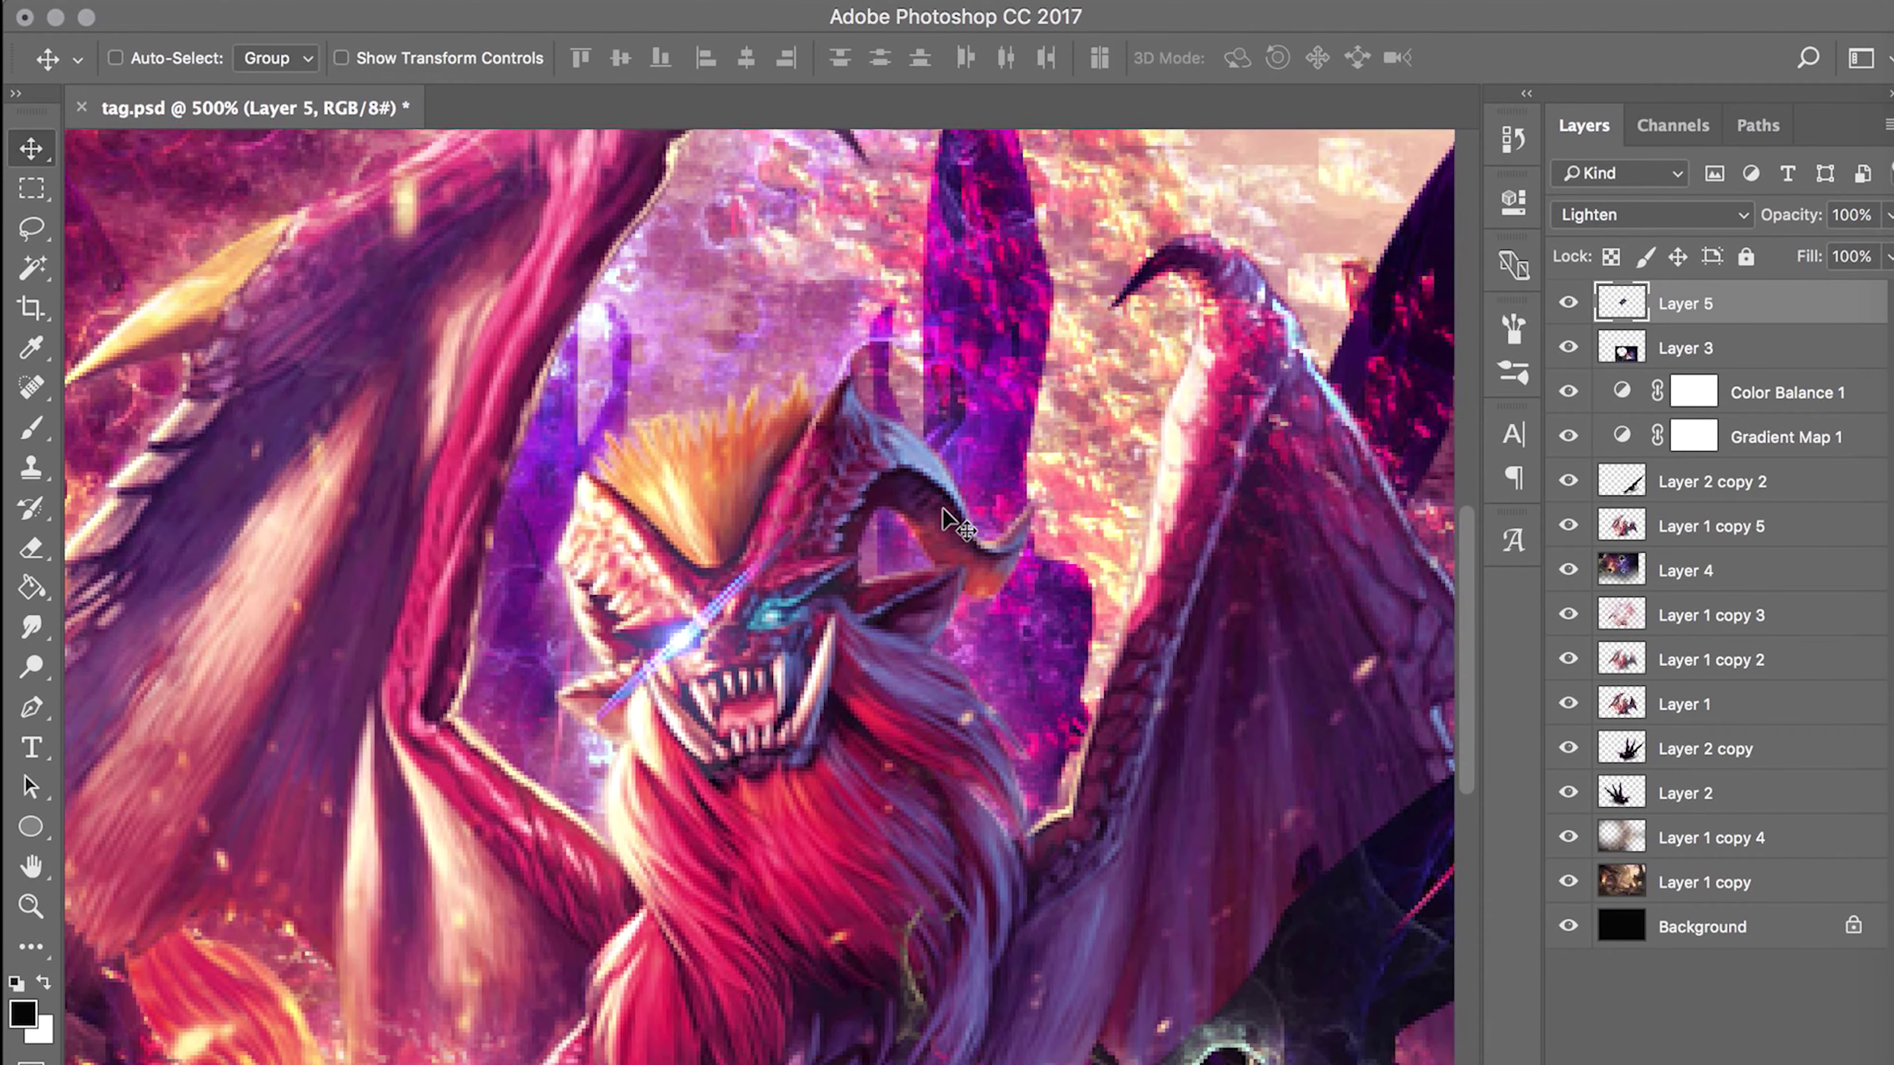
# - Duplicate the flare as Layer 5 copy and place it on the dragon's other eye
pyautogui.hotkey('ctrl', 'j')
pyautogui.moveTo(943, 515); pyautogui.dragTo(1040, 448)
pyautogui.press('z')
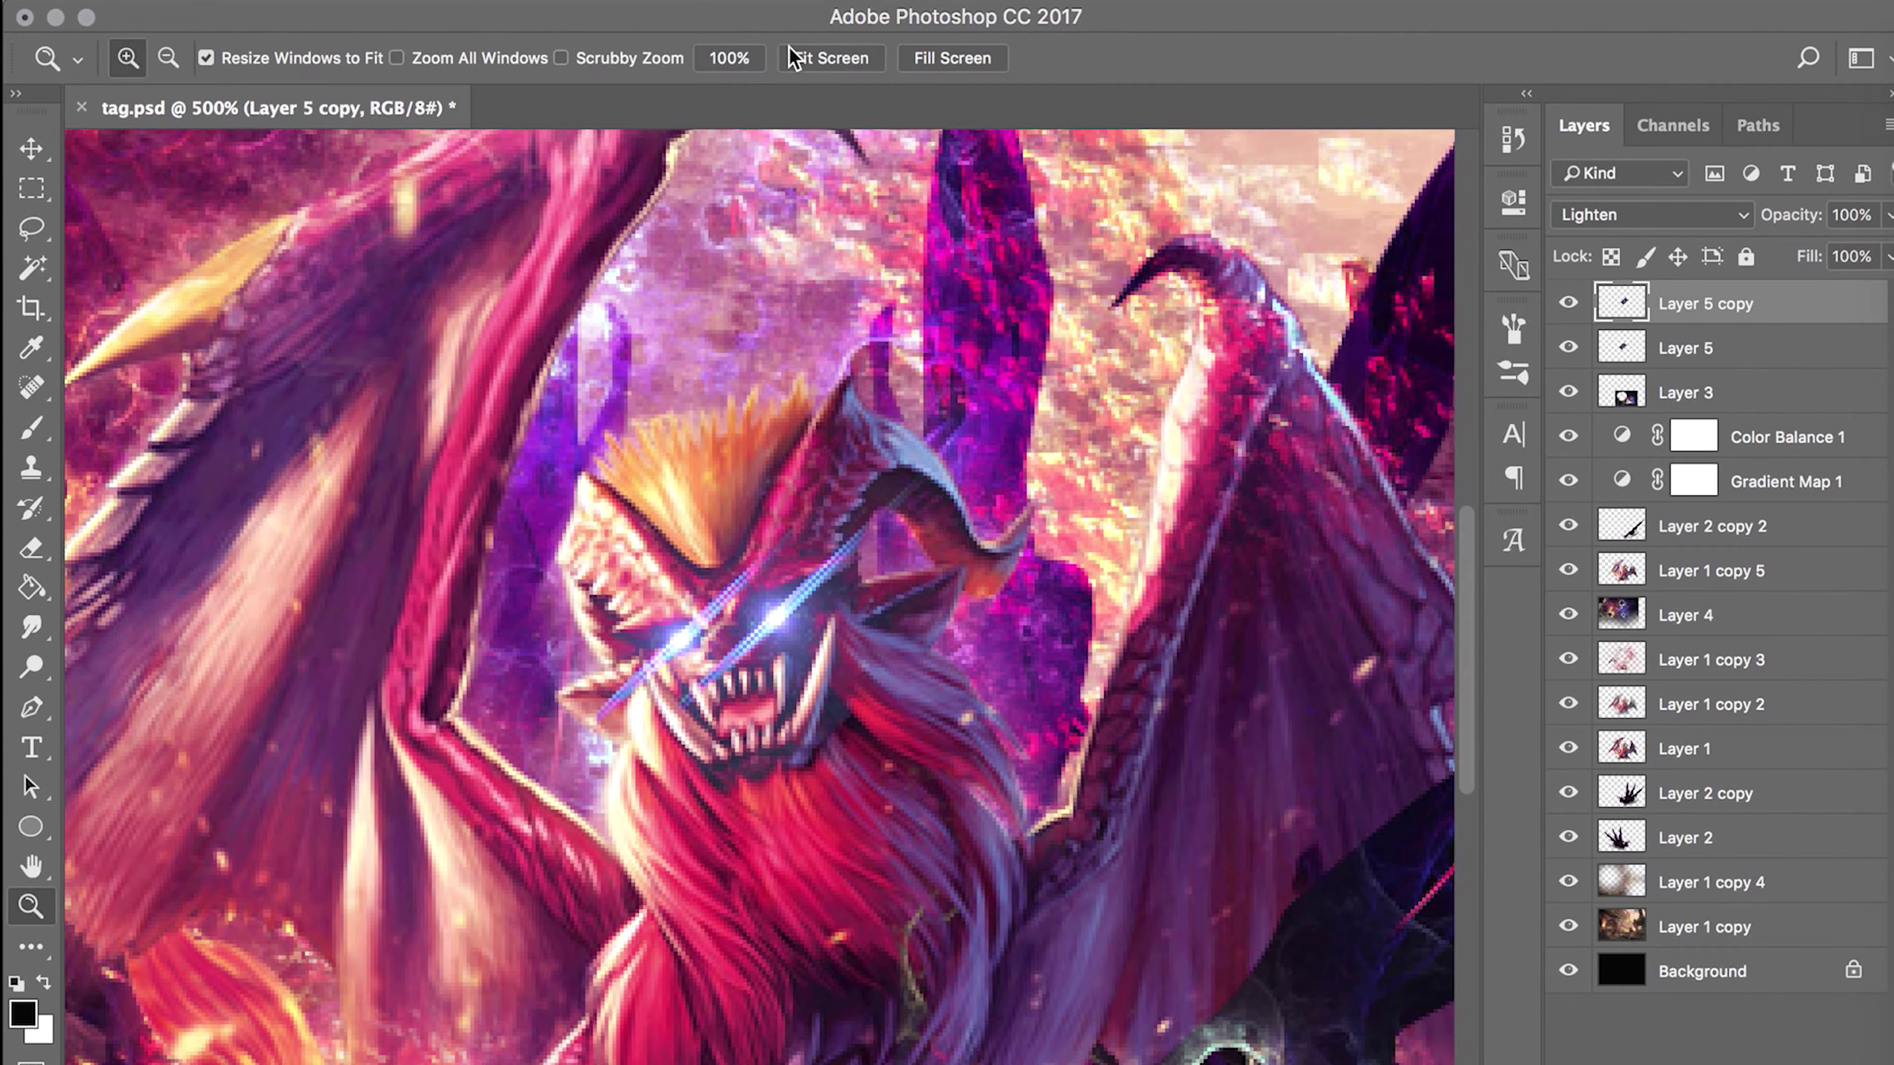
pyautogui.click(729, 57)
pyautogui.keyDown('shift'); pyautogui.click(1685, 348); pyautogui.keyUp('shift')
pyautogui.hotkey('ctrl', 't')
pyautogui.press('Return')
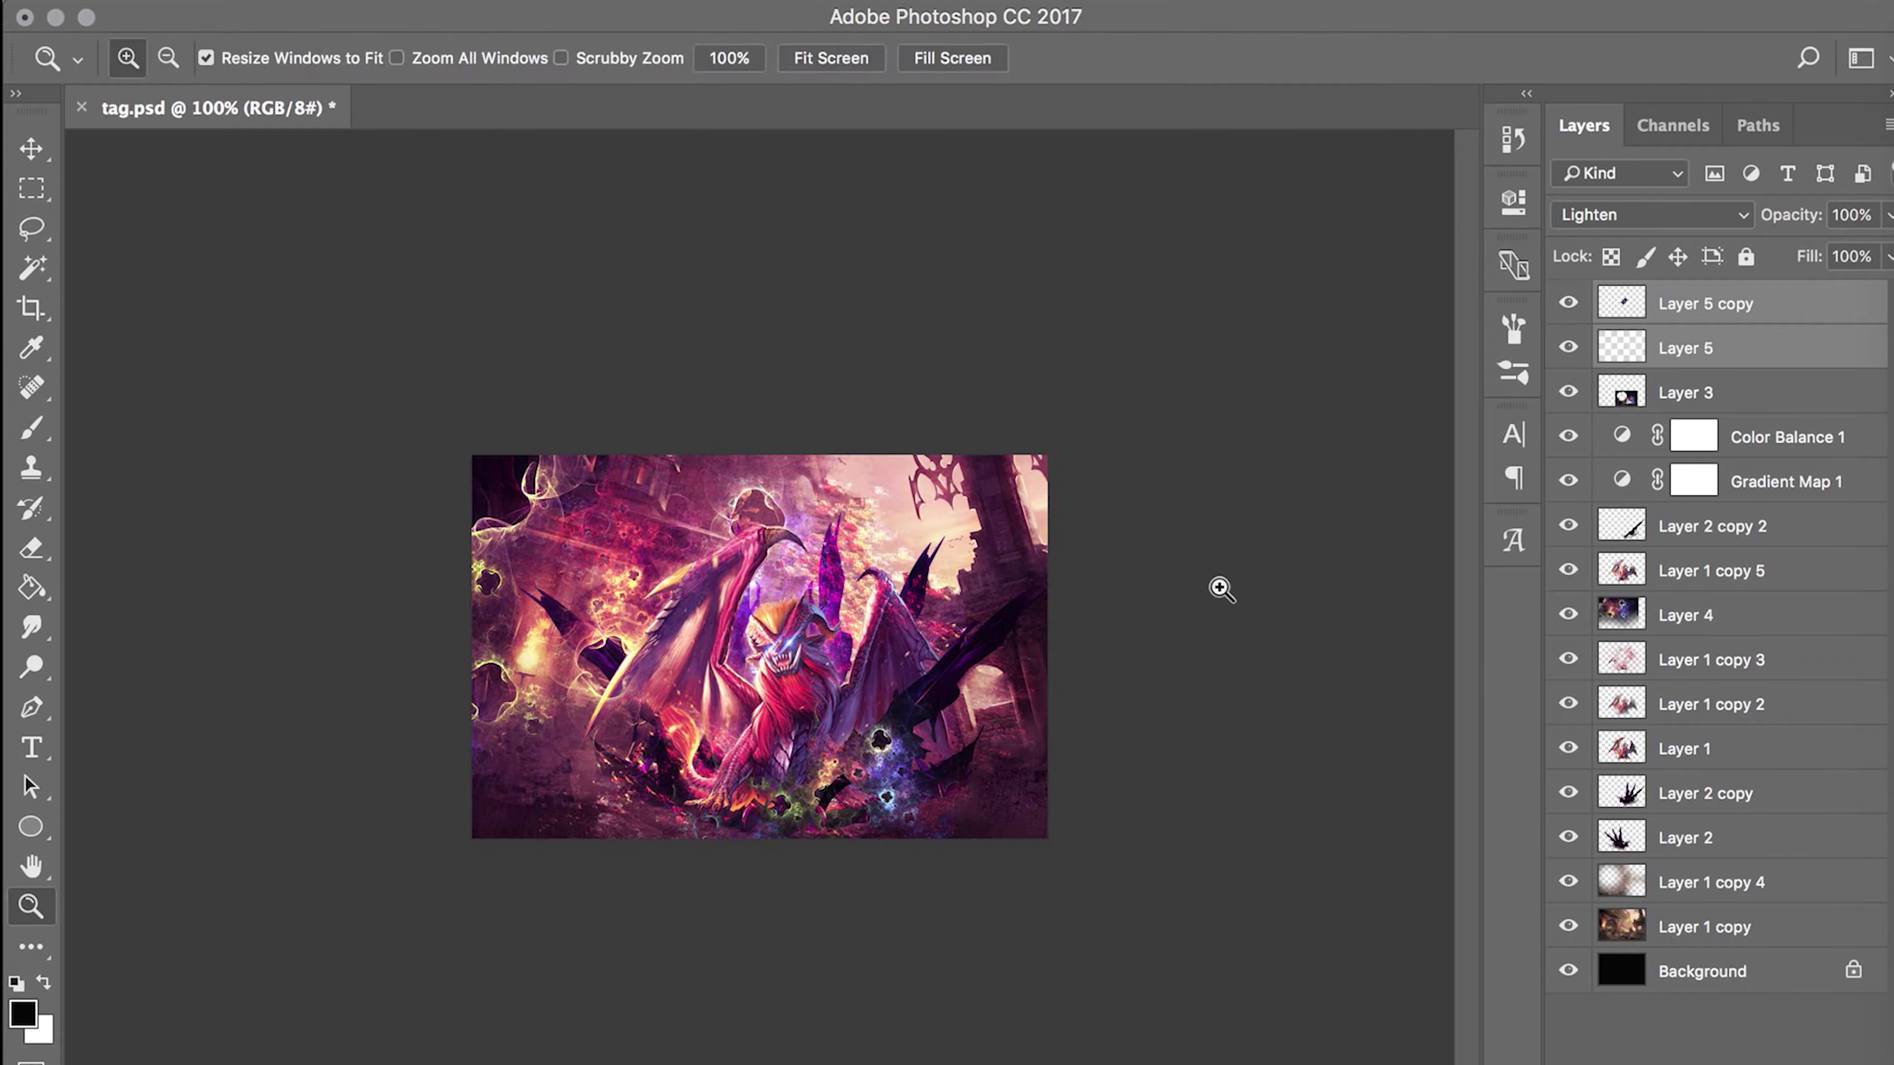
# - Select Layer 5 copy, then add and discard a trial Hue/Saturation adjustment
pyautogui.click(1714, 304)
pyautogui.click(1828, 1044)
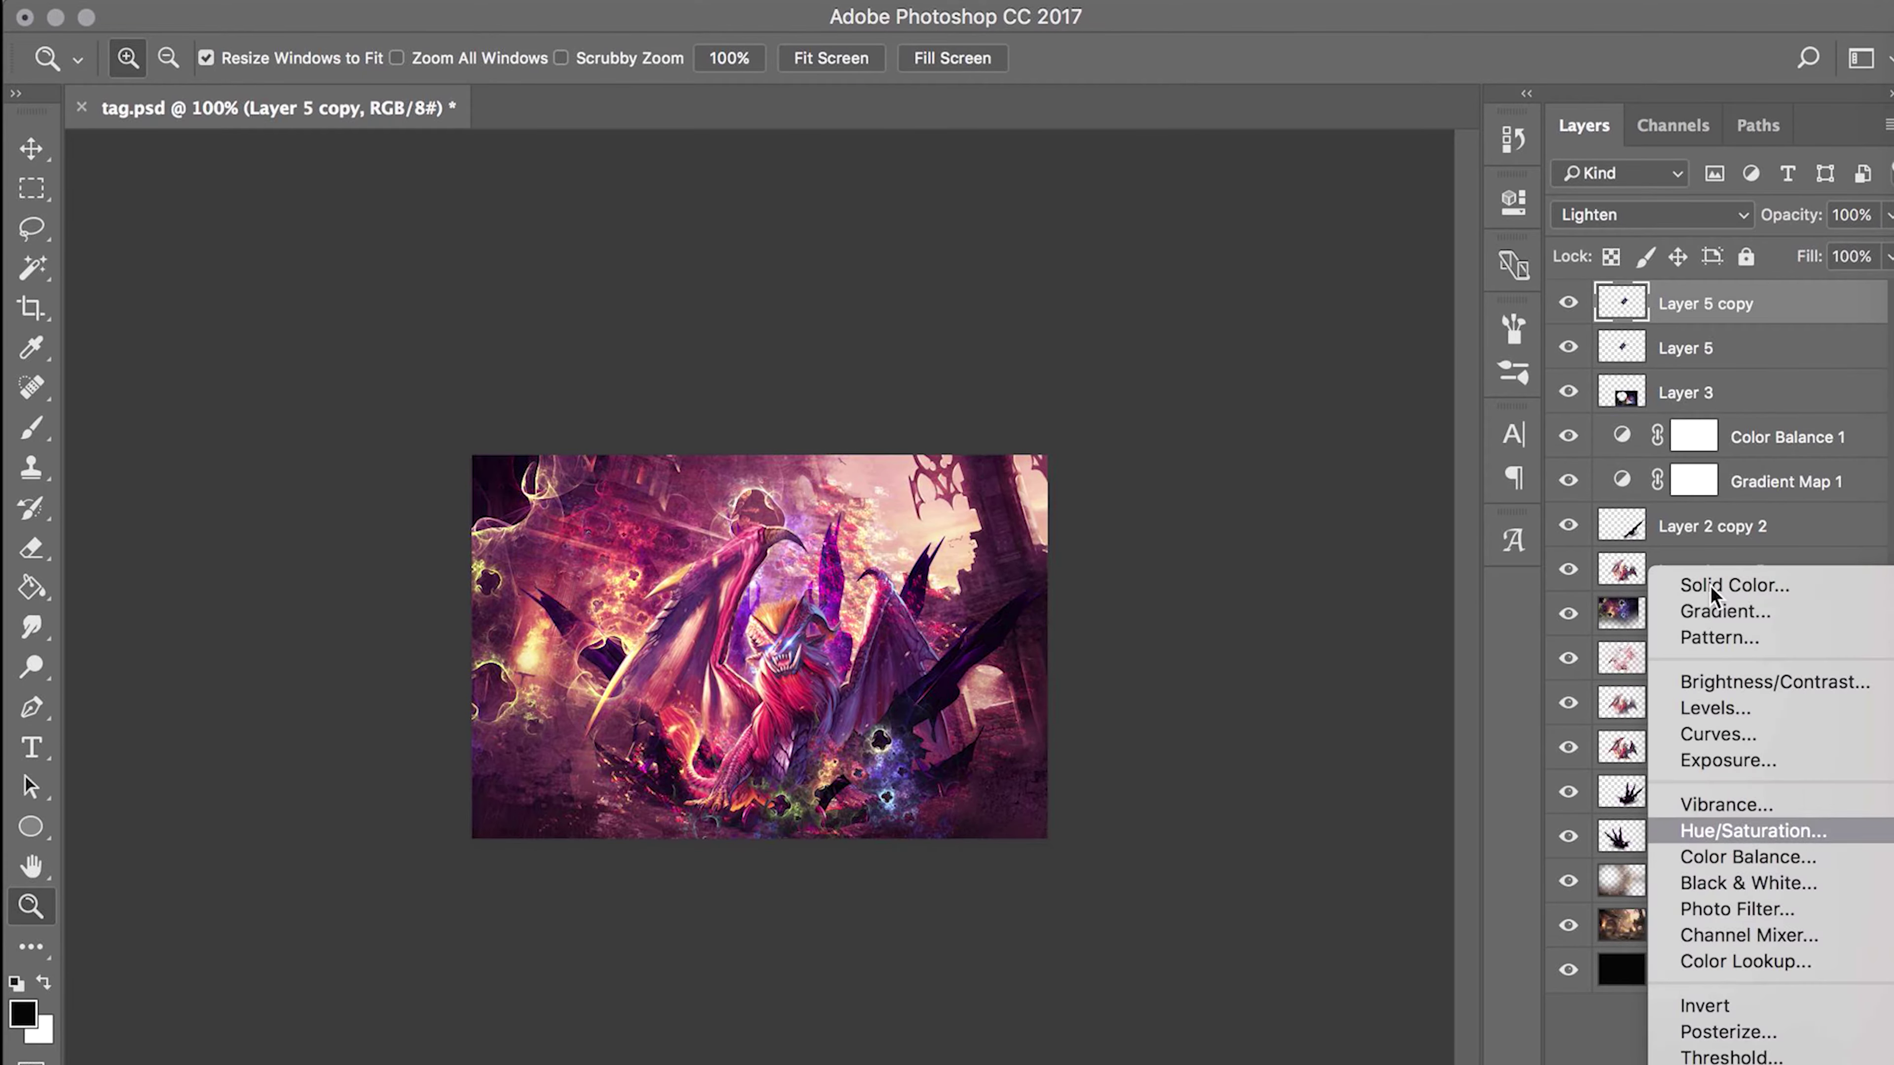
pyautogui.click(1752, 830)
pyautogui.hotkey('ctrl', 'z')
pyautogui.click(1828, 1055)
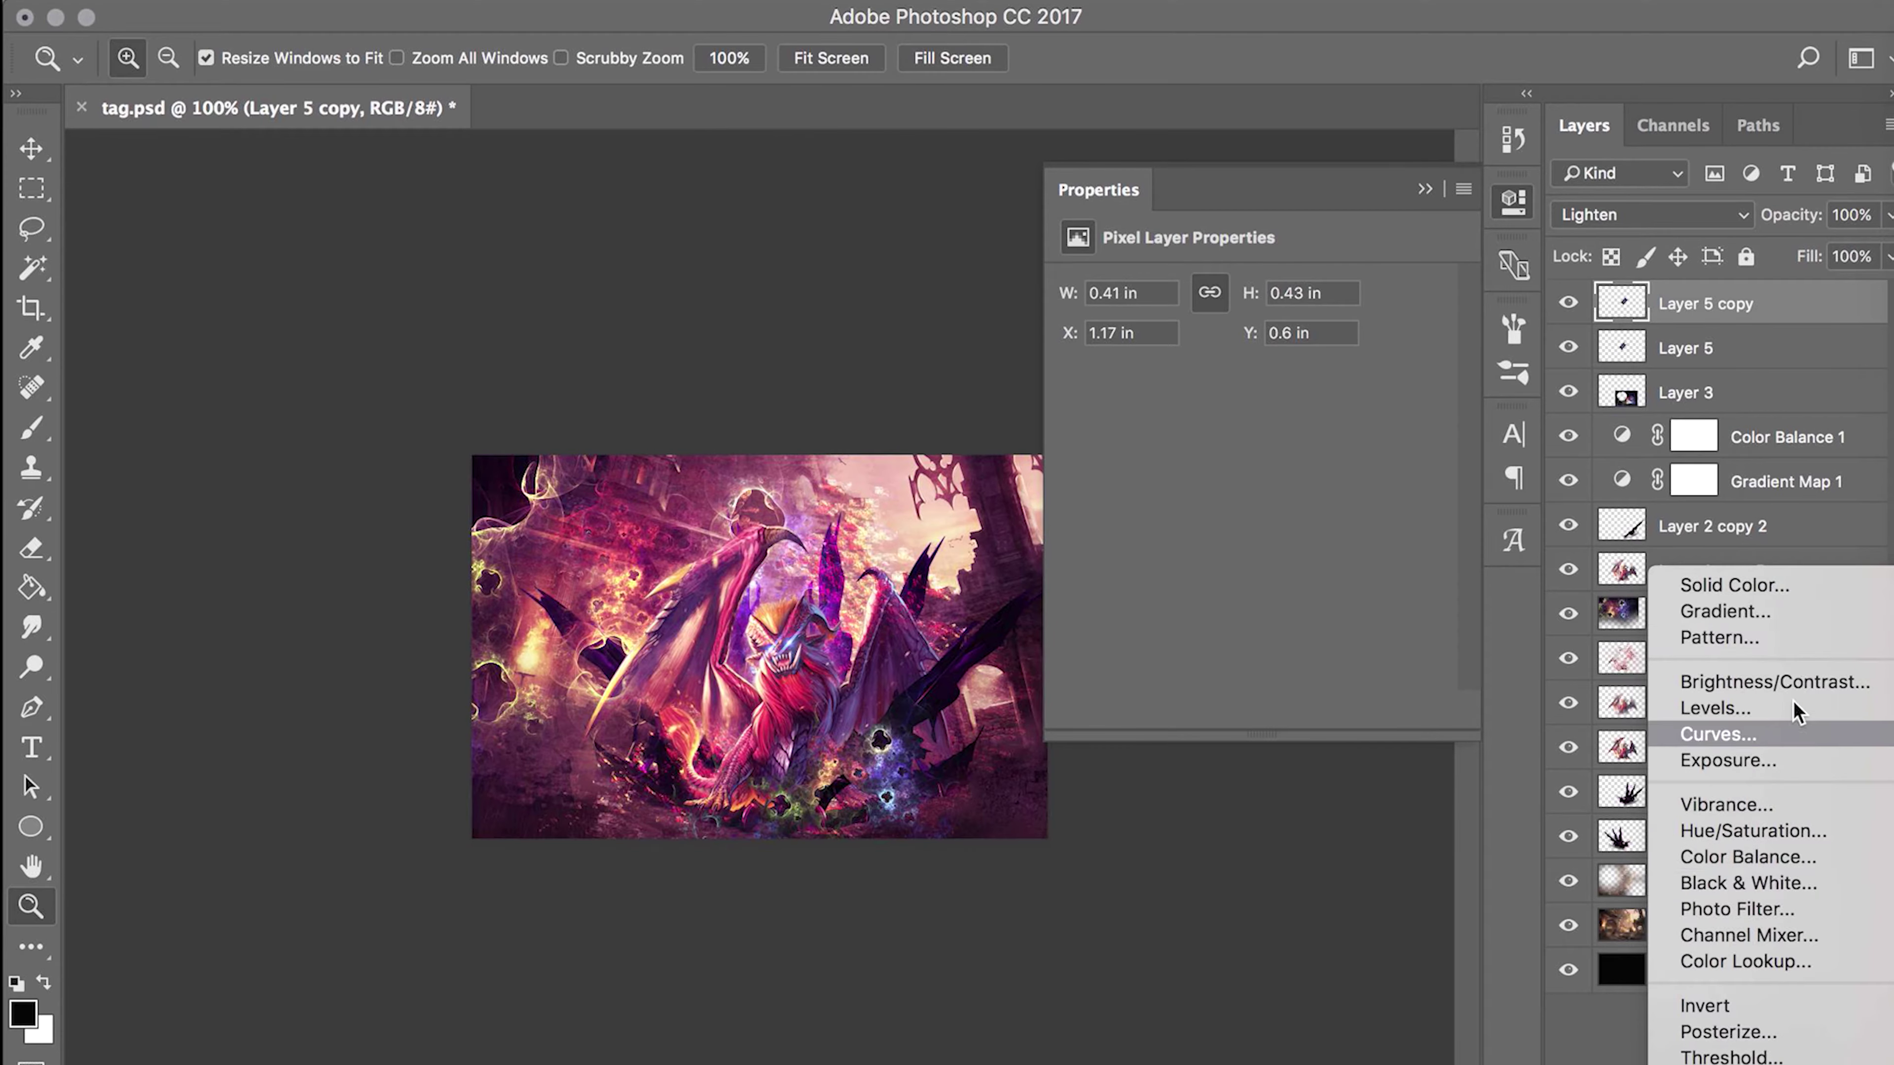
# - Add a Gradient Map adjustment using an orange-yellow gradient
pyautogui.click(1714, 1059)
pyautogui.click(1697, 218)
pyautogui.click(1411, 305)
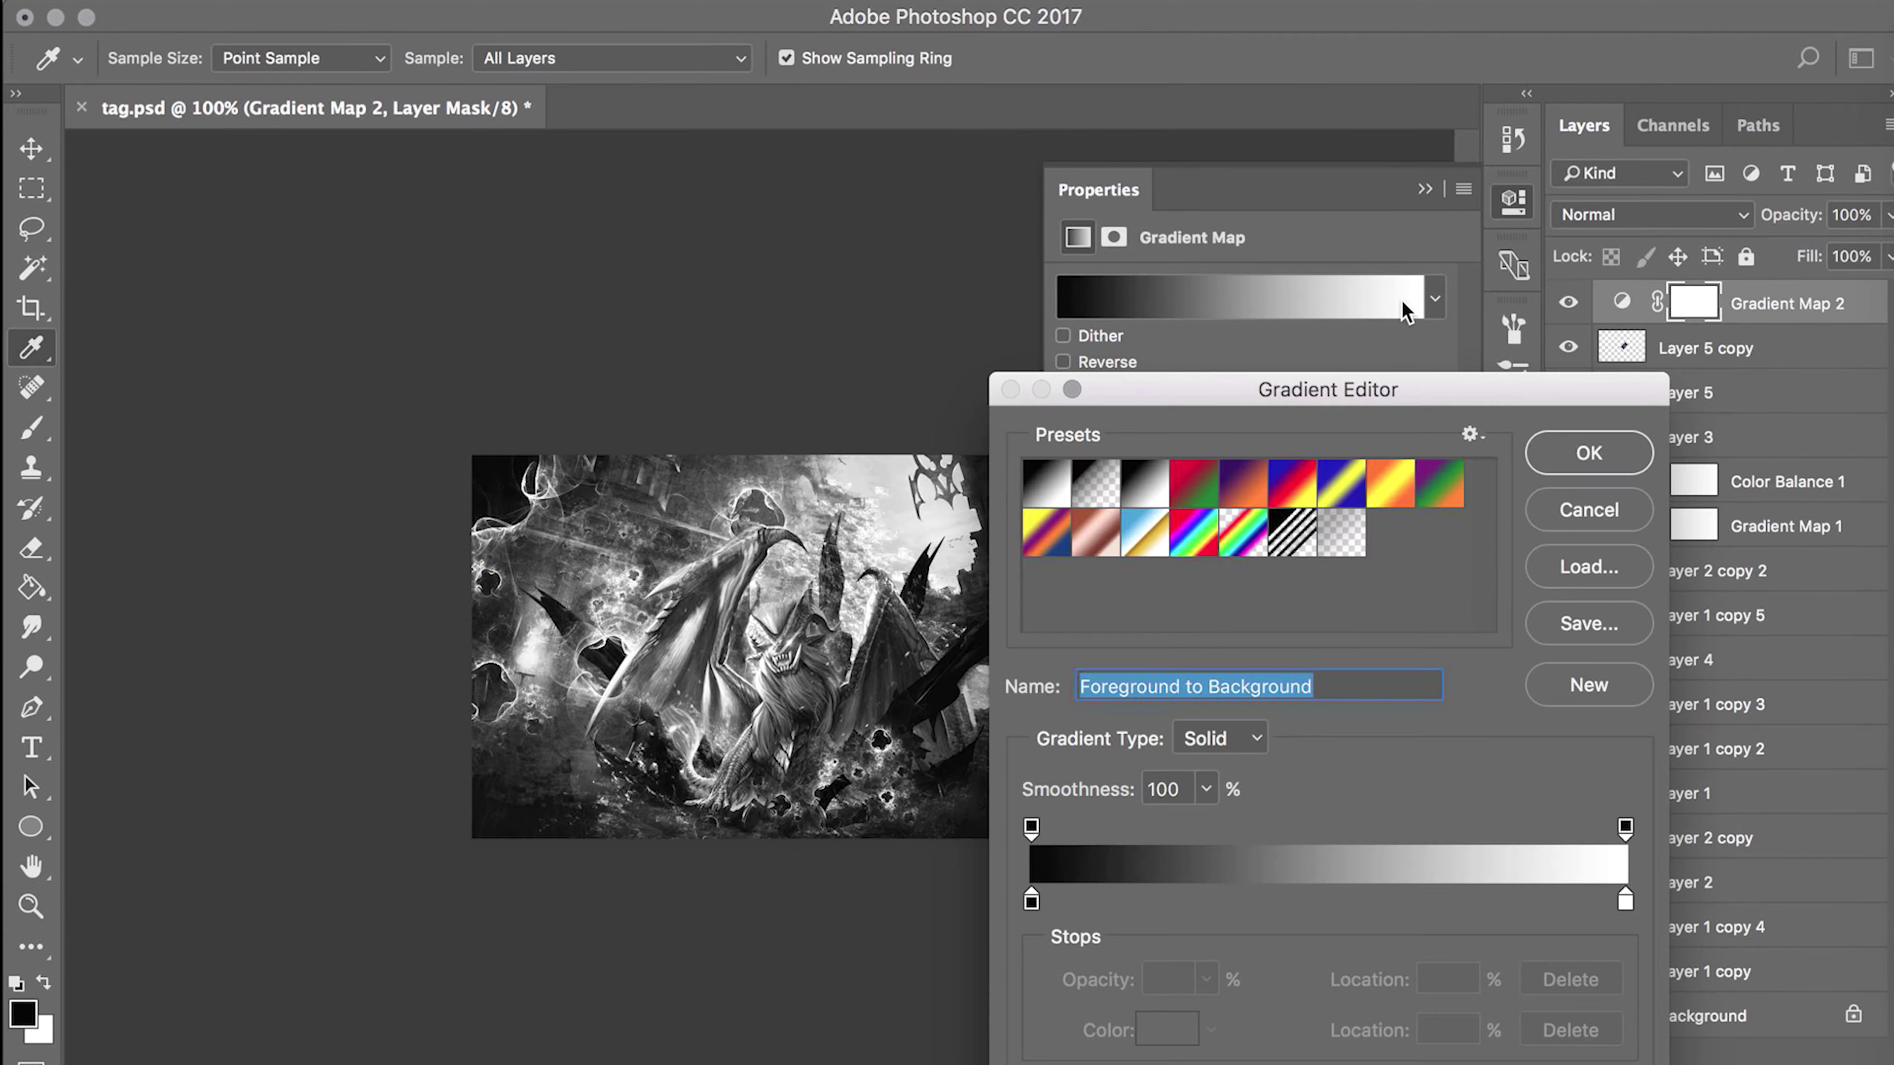
pyautogui.click(1341, 474)
pyautogui.press('Return')
# - Try Luminosity, Saturation, Linear Light and Soft Light blending on the gradient map at varying opacities
pyautogui.click(1425, 190)
pyautogui.click(1640, 216)
pyautogui.click(1602, 925)
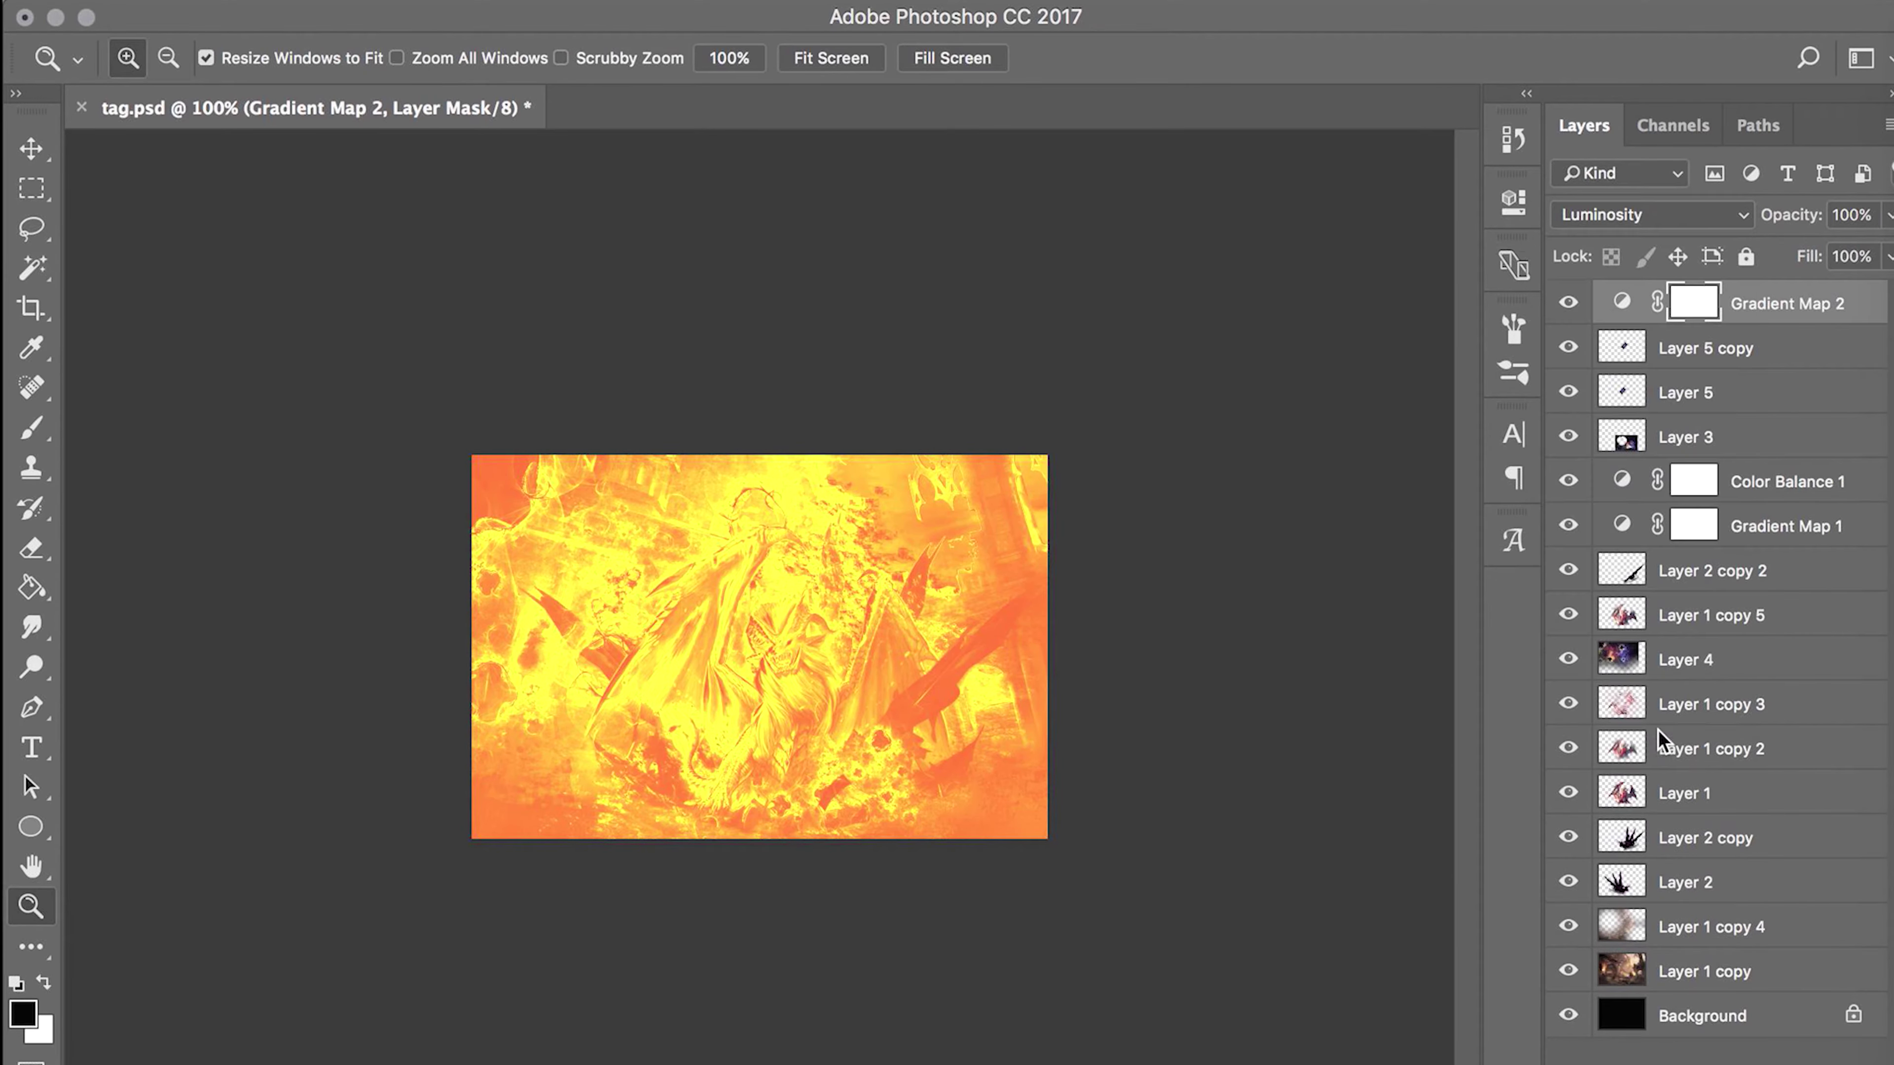
pyautogui.press('v')
pyautogui.press('2')
pyautogui.click(1614, 218)
pyautogui.click(1614, 177)
pyautogui.press('5')
pyautogui.click(1647, 215)
pyautogui.click(1619, 43)
pyautogui.press('0')
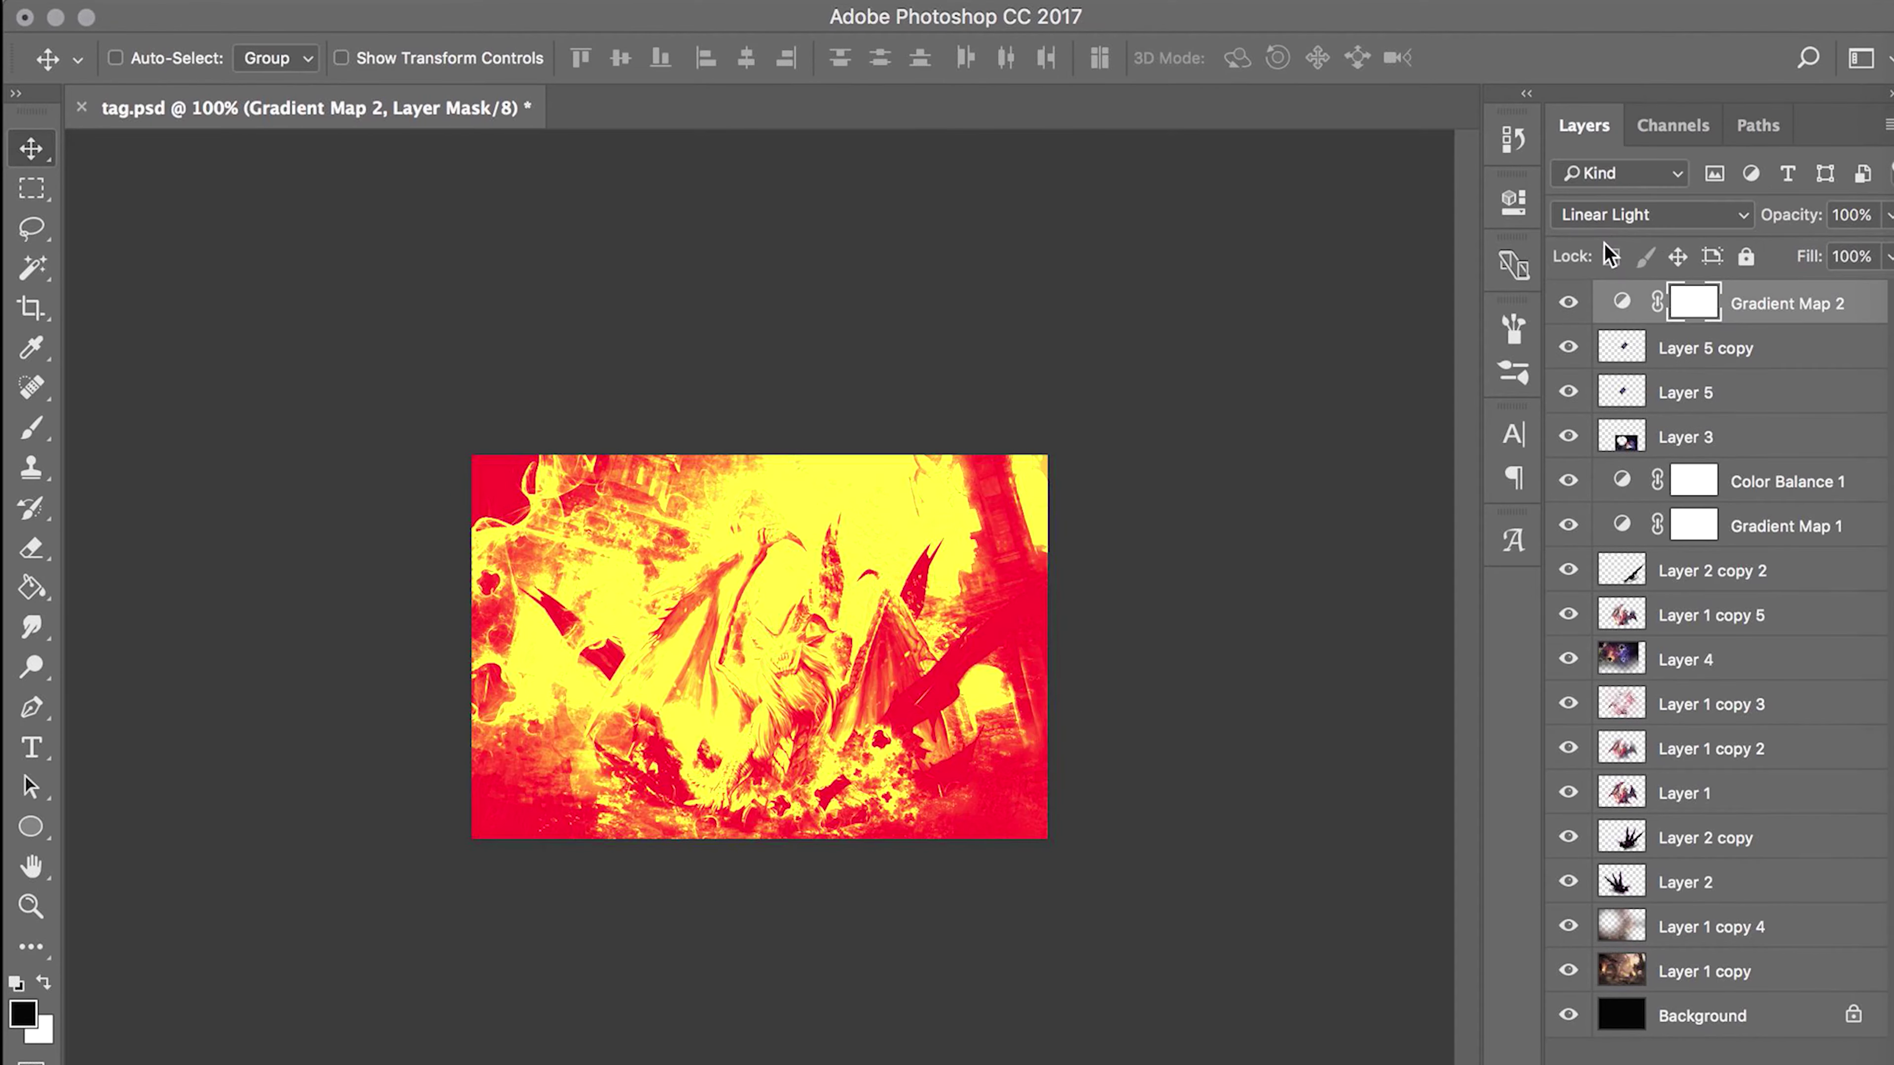
pyautogui.click(1611, 215)
# - Settle the gradient map on Pin Light blending at about 21% opacity
pyautogui.click(1604, 217)
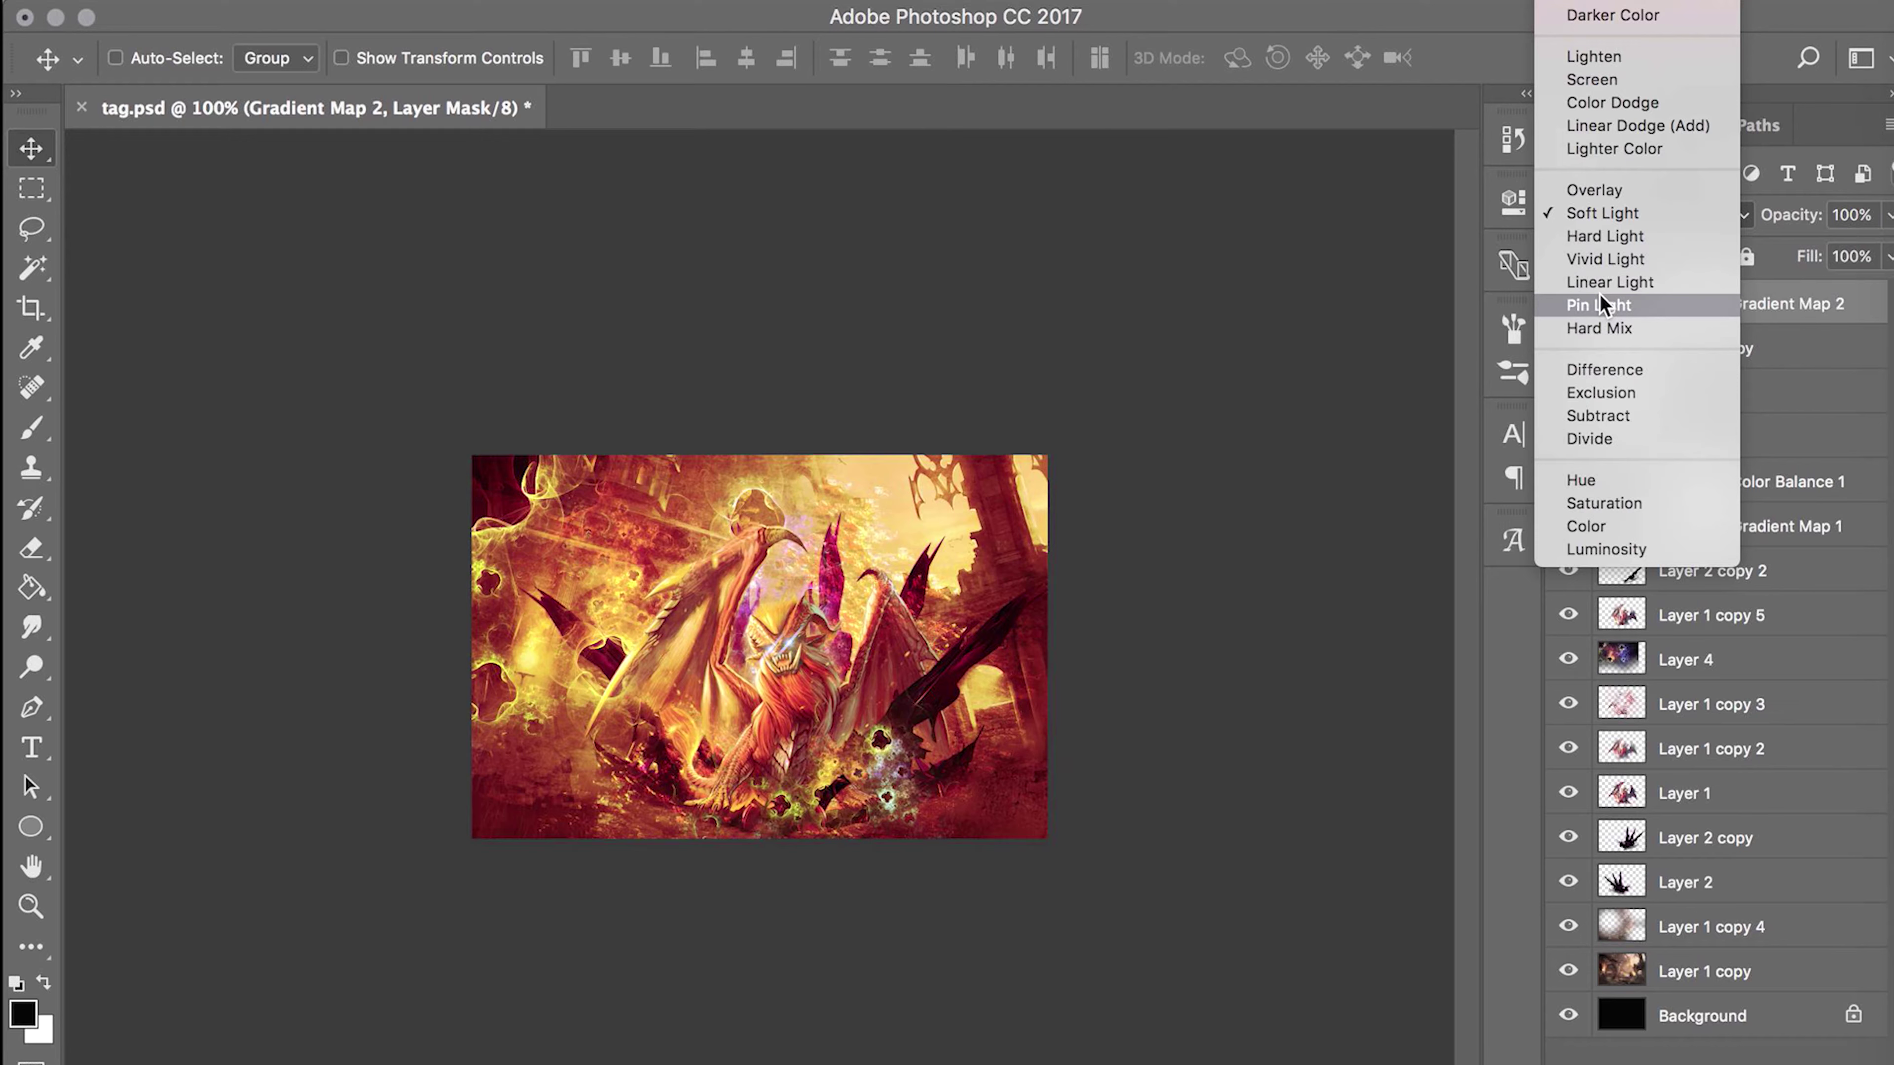
pyautogui.click(1599, 304)
pyautogui.click(1623, 215)
pyautogui.press('4')
pyautogui.click(1630, 218)
pyautogui.click(1631, 231)
pyautogui.press('2')
# - Paint on the gradient map's mask and lower its opacity to 10%
pyautogui.press('1')
pyautogui.press('e')
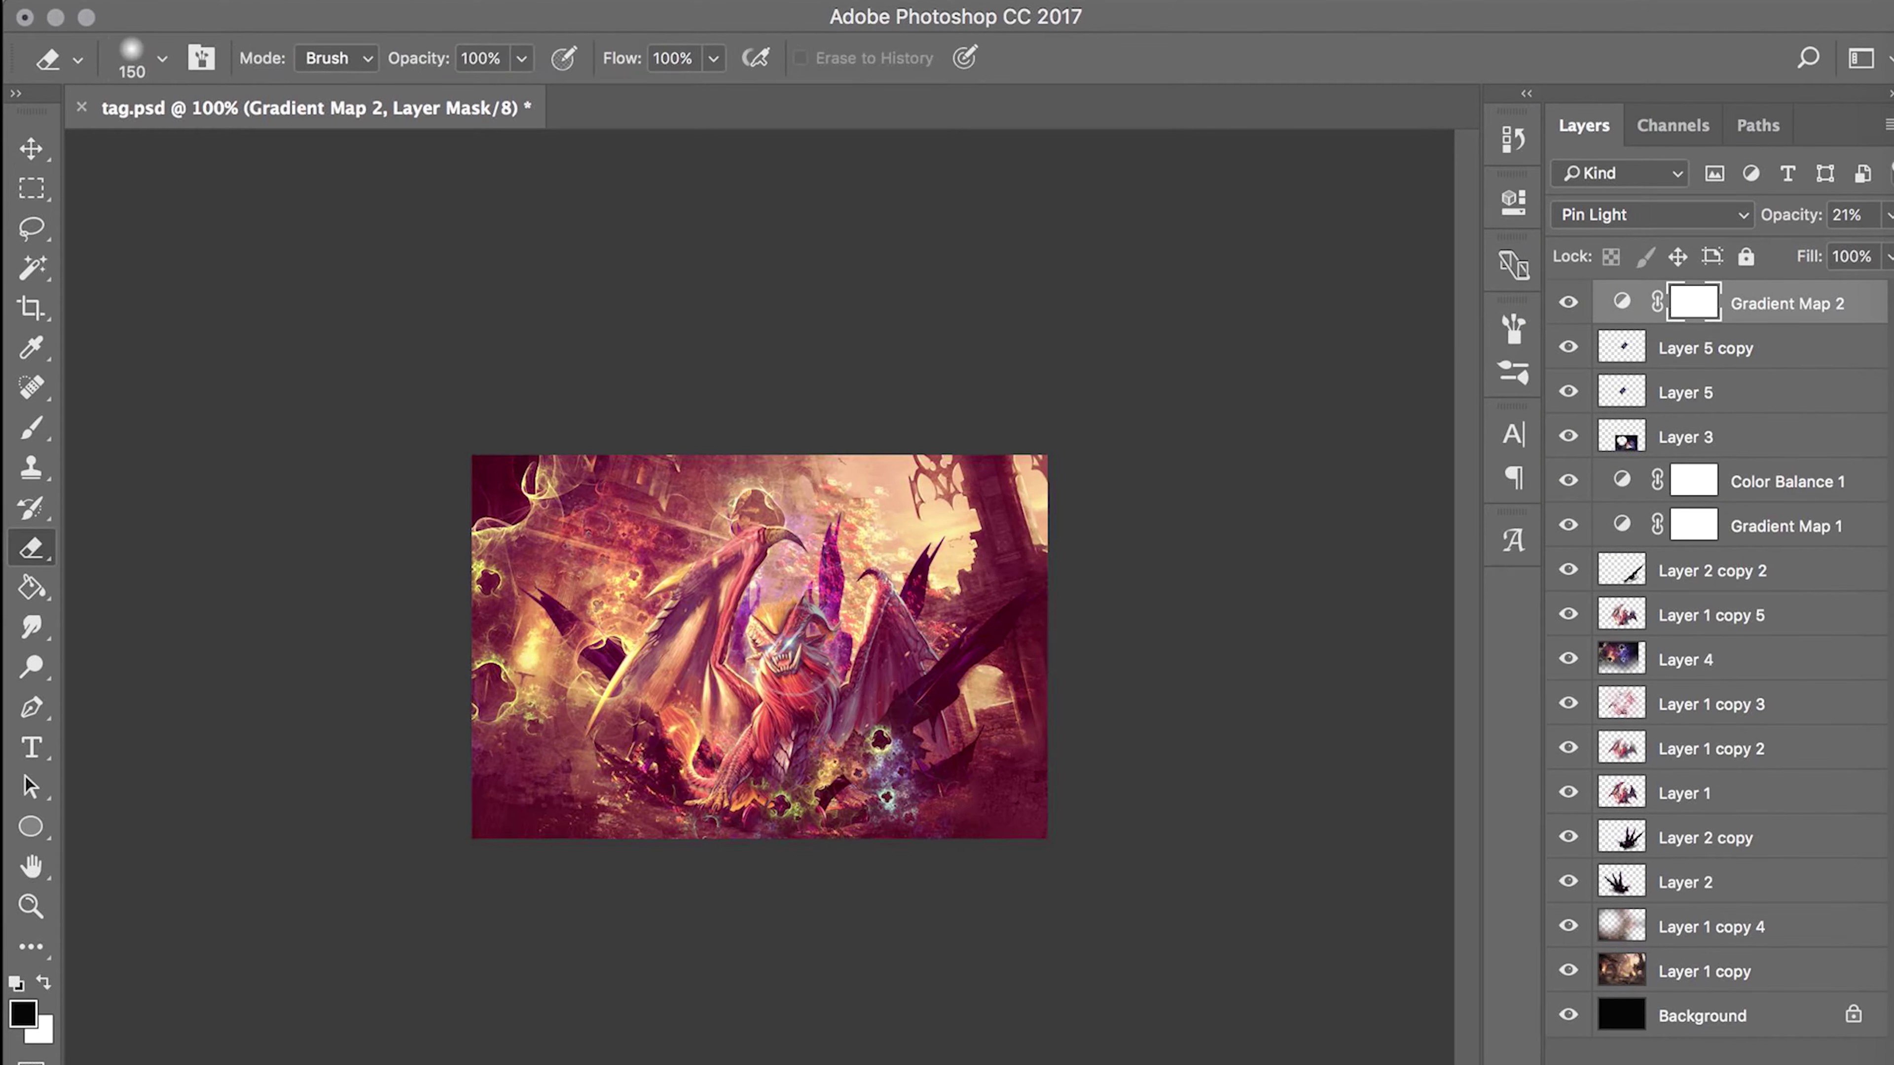
pyautogui.press('b')
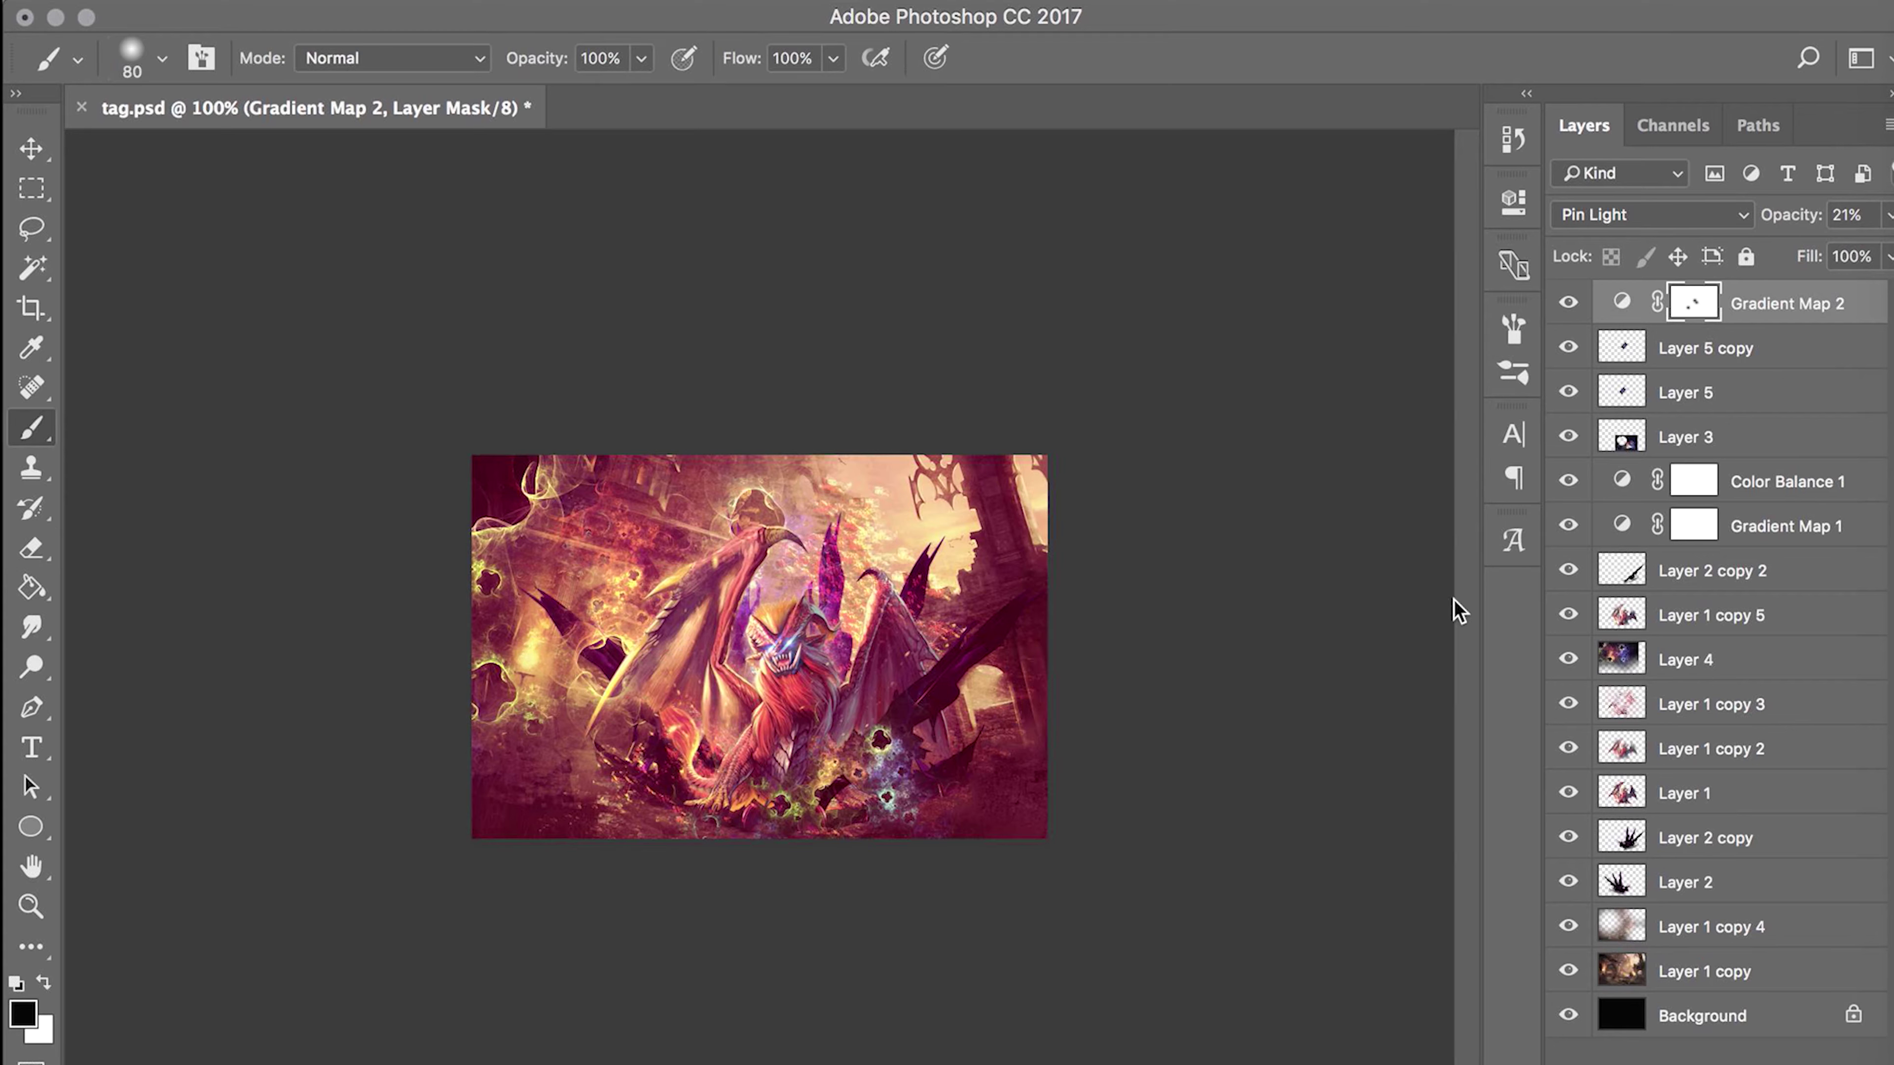
pyautogui.press('v')
pyautogui.press('1')
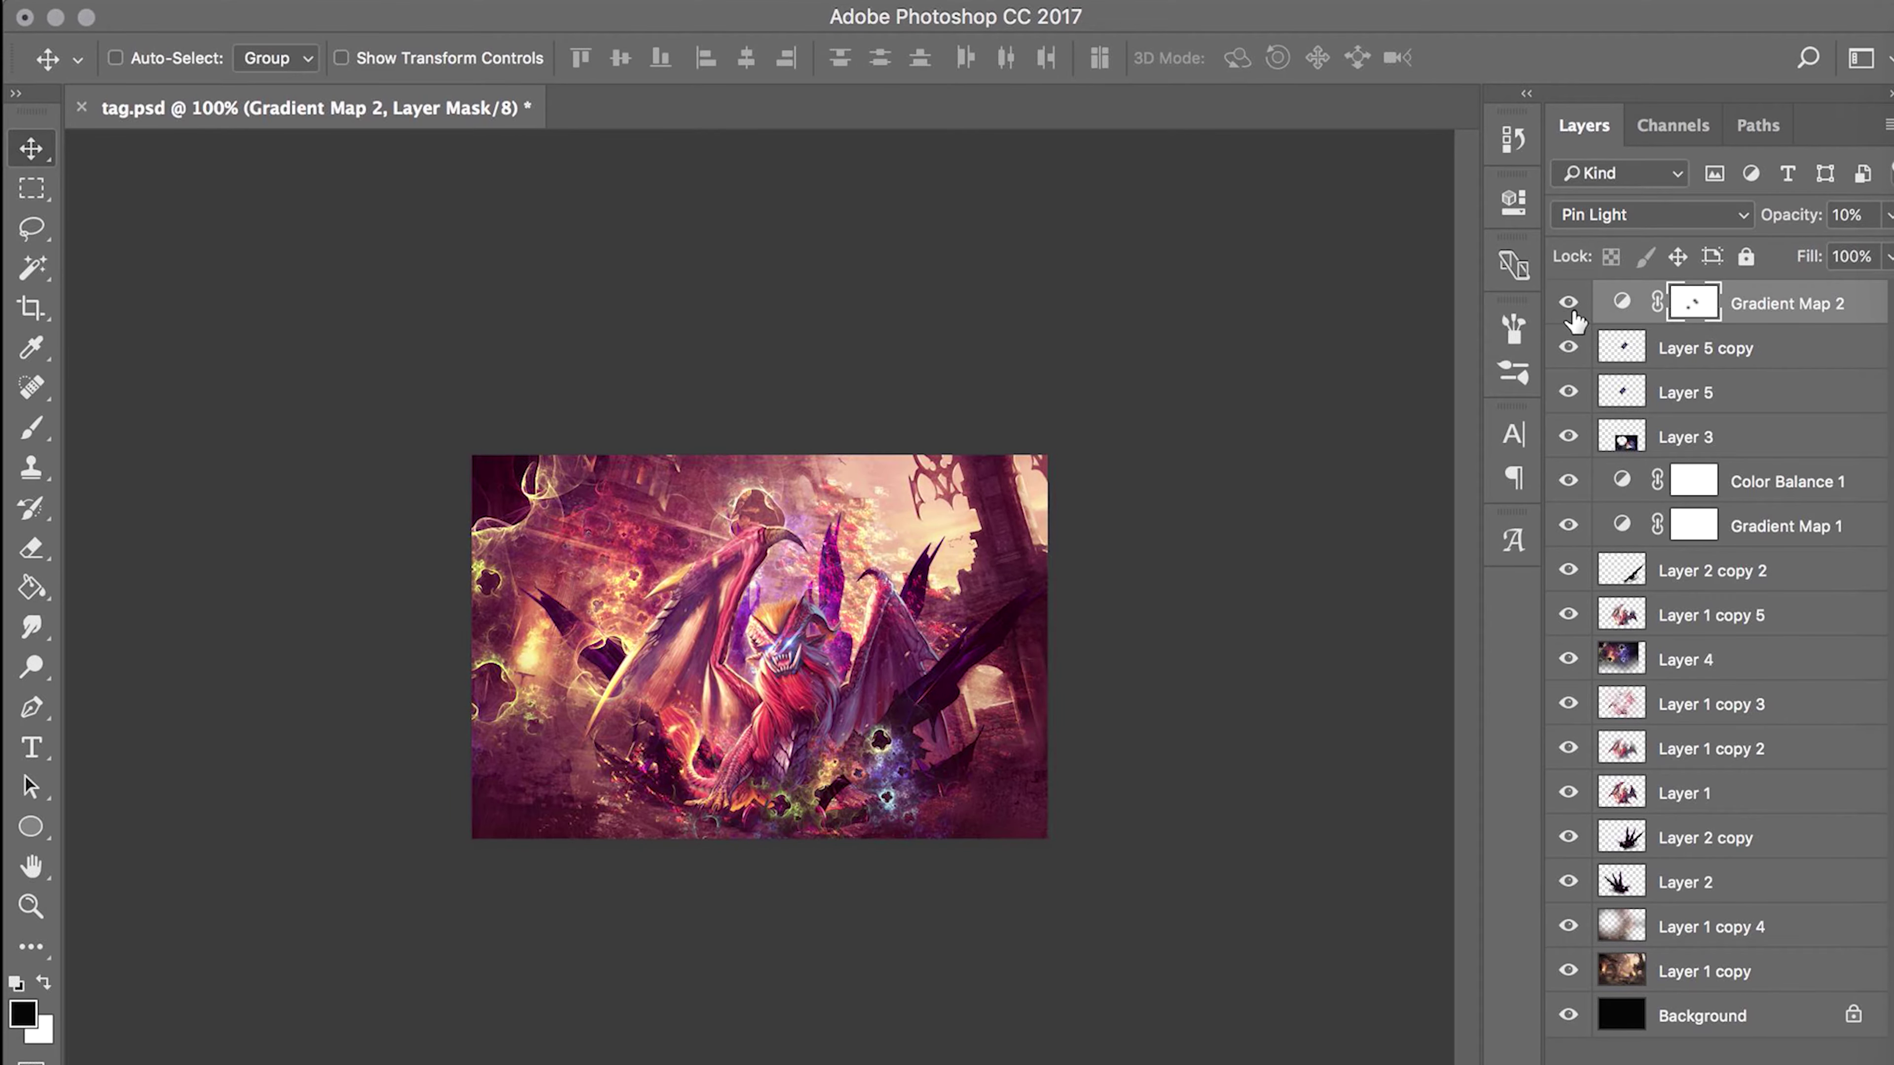
pyautogui.click(1752, 1059)
# - Try Increase Contrast and Negative presets on a trial Curves layer, then delete it
pyautogui.click(1640, 746)
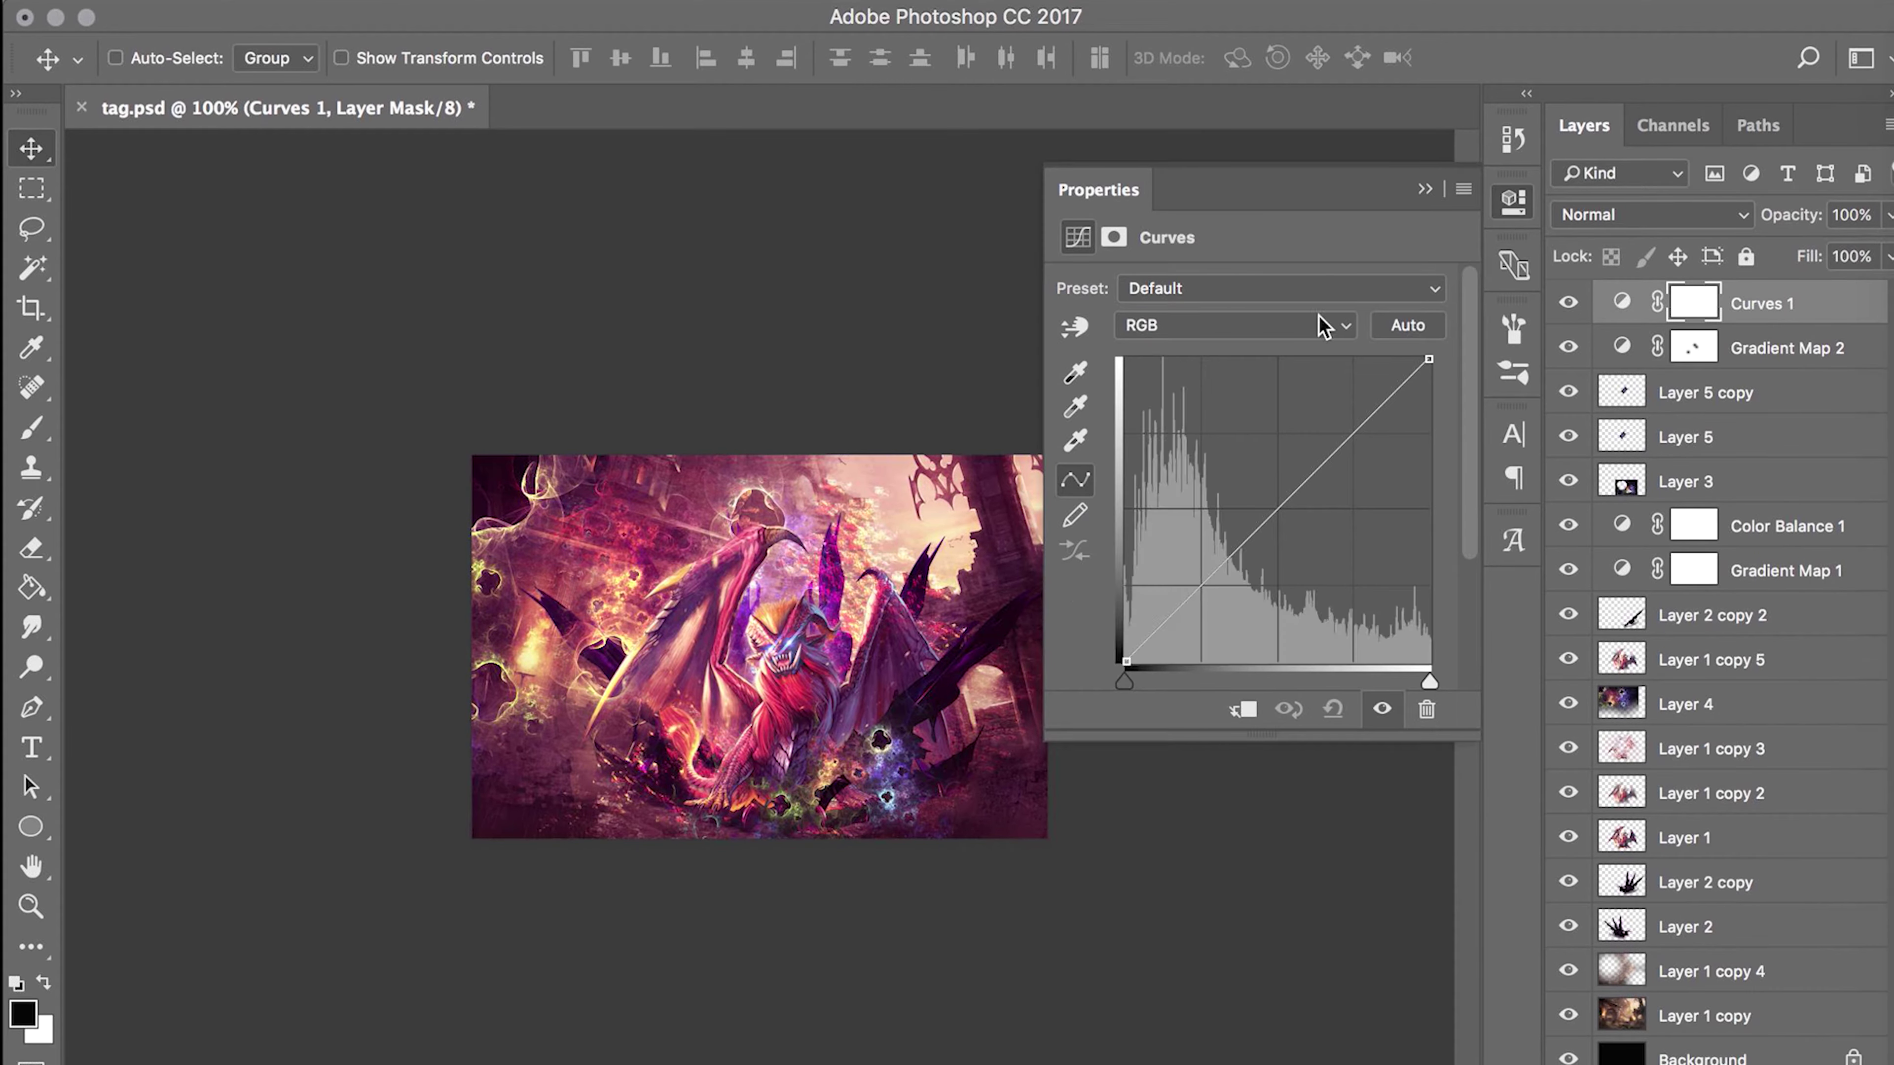
pyautogui.click(1353, 293)
pyautogui.click(1312, 327)
pyautogui.click(1334, 291)
pyautogui.click(1327, 376)
pyautogui.click(1305, 290)
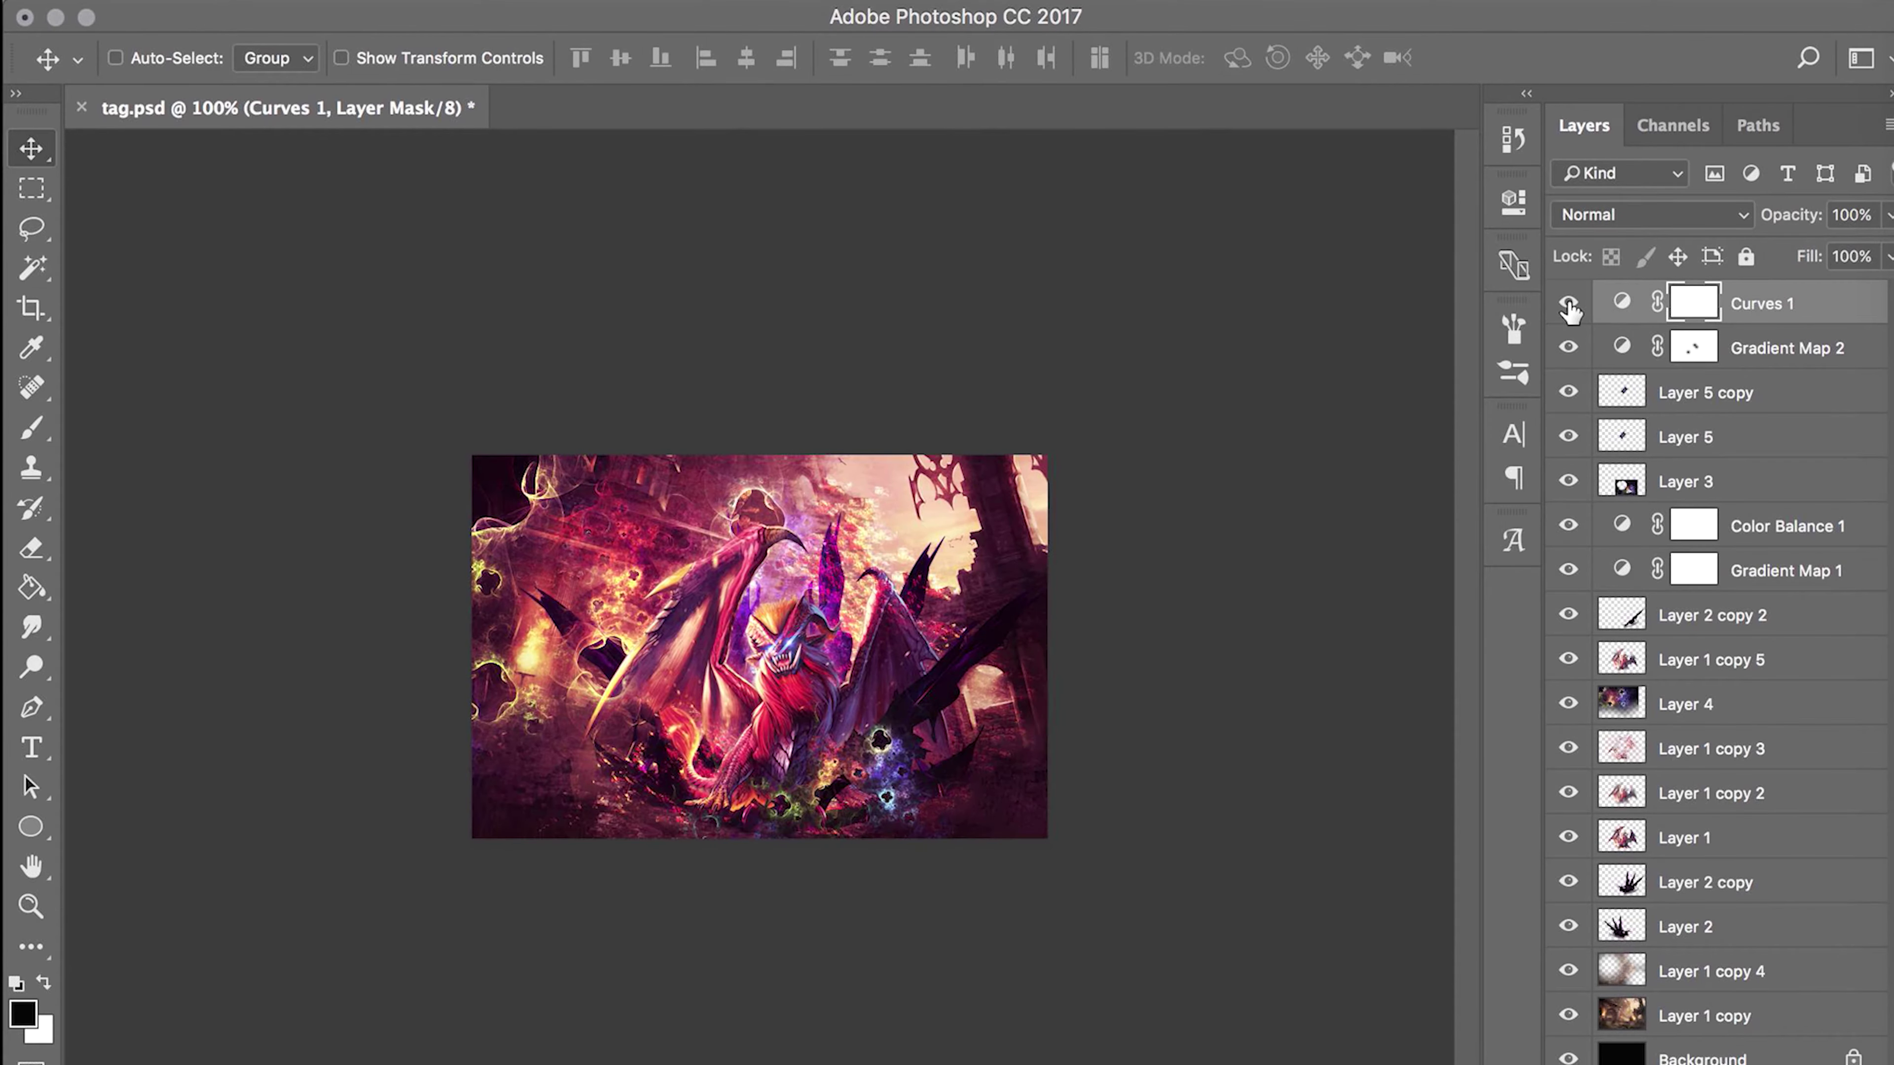
pyautogui.press('Delete')
# - Sample red and blue colours from the artwork and delete the Gradient Map 2 tint
pyautogui.click(588, 4)
pyautogui.click(1482, 443)
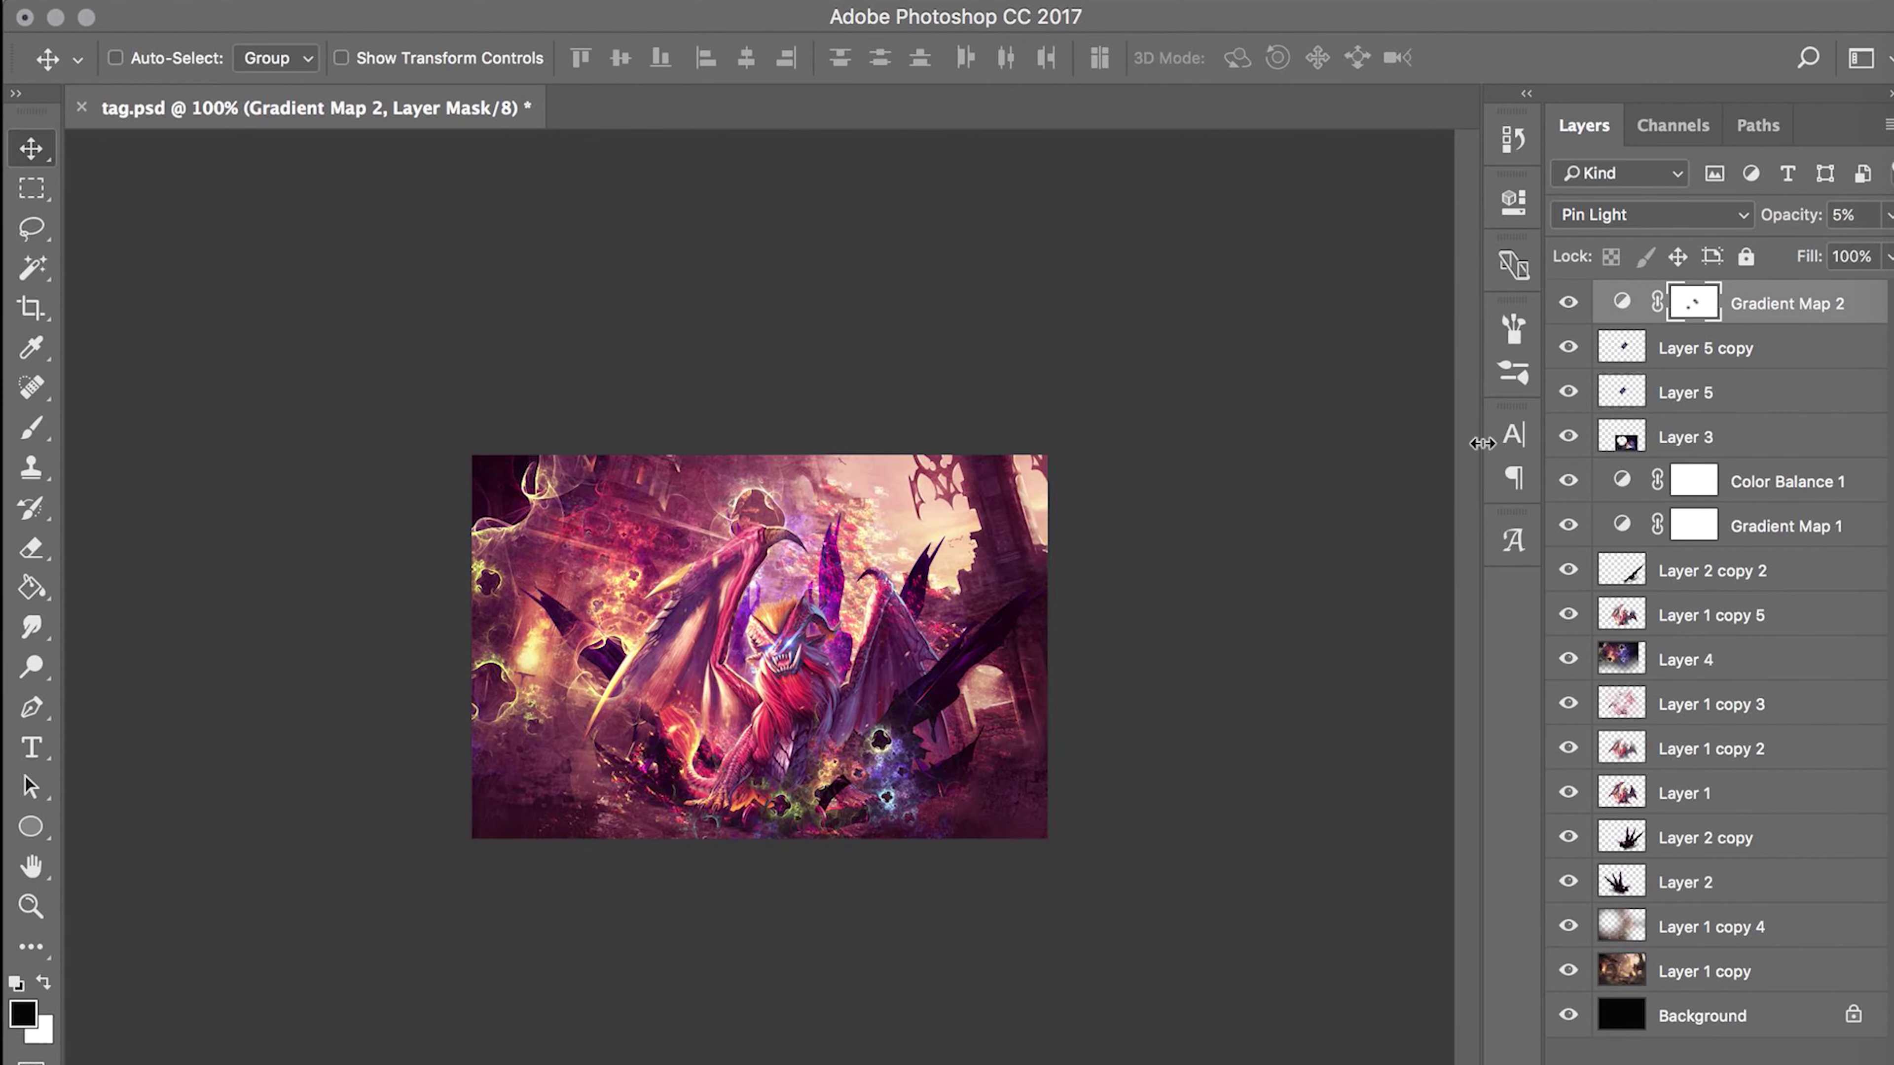
pyautogui.press('i')
pyautogui.click(904, 745)
pyautogui.hotkey('ctrl', '+')
pyautogui.press('Delete')
pyautogui.press('x')
pyautogui.click(1024, 938)
# - Create an empty Layer 6 and switch to the Gradient tool
pyautogui.hotkey('ctrl', 'shift', 'n')
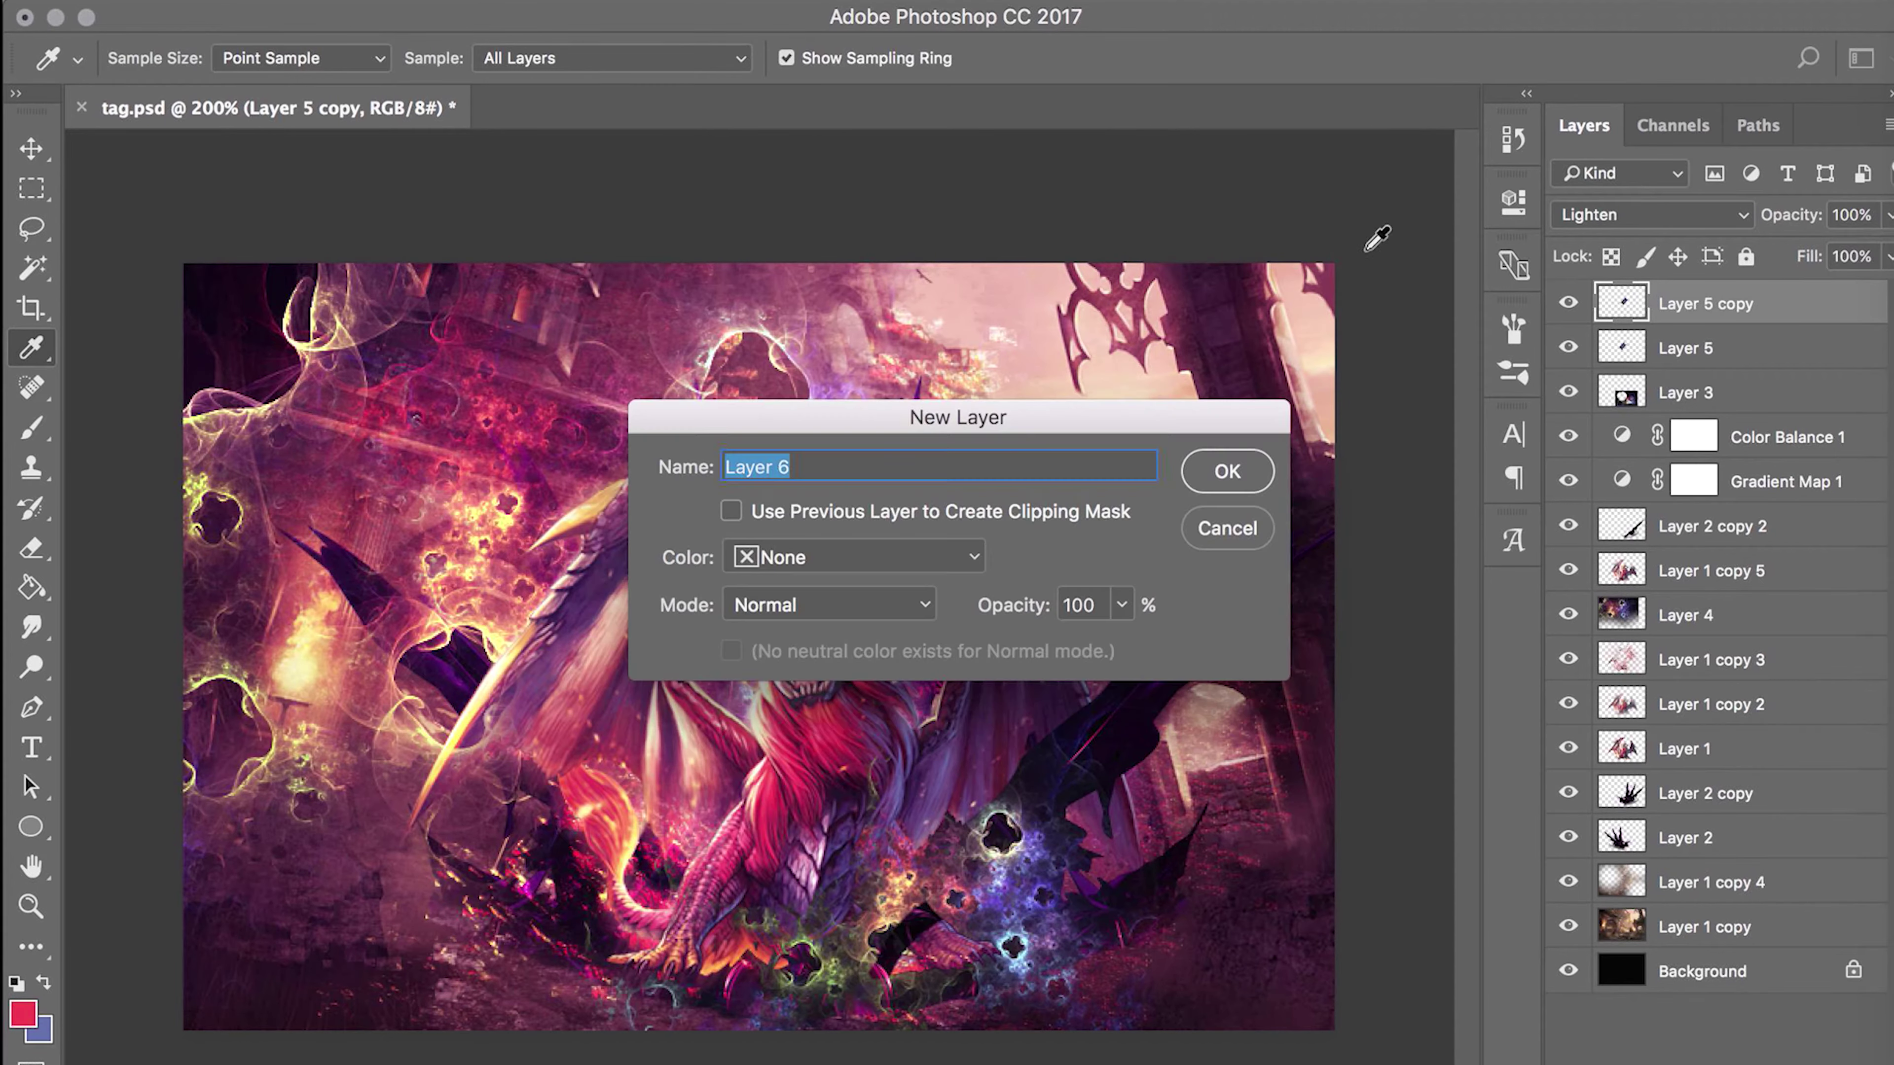
pyautogui.press('Return')
pyautogui.press('z')
pyautogui.hotkey('ctrl', '-')
pyautogui.press('g')
pyautogui.hotkey('shift', 'g')
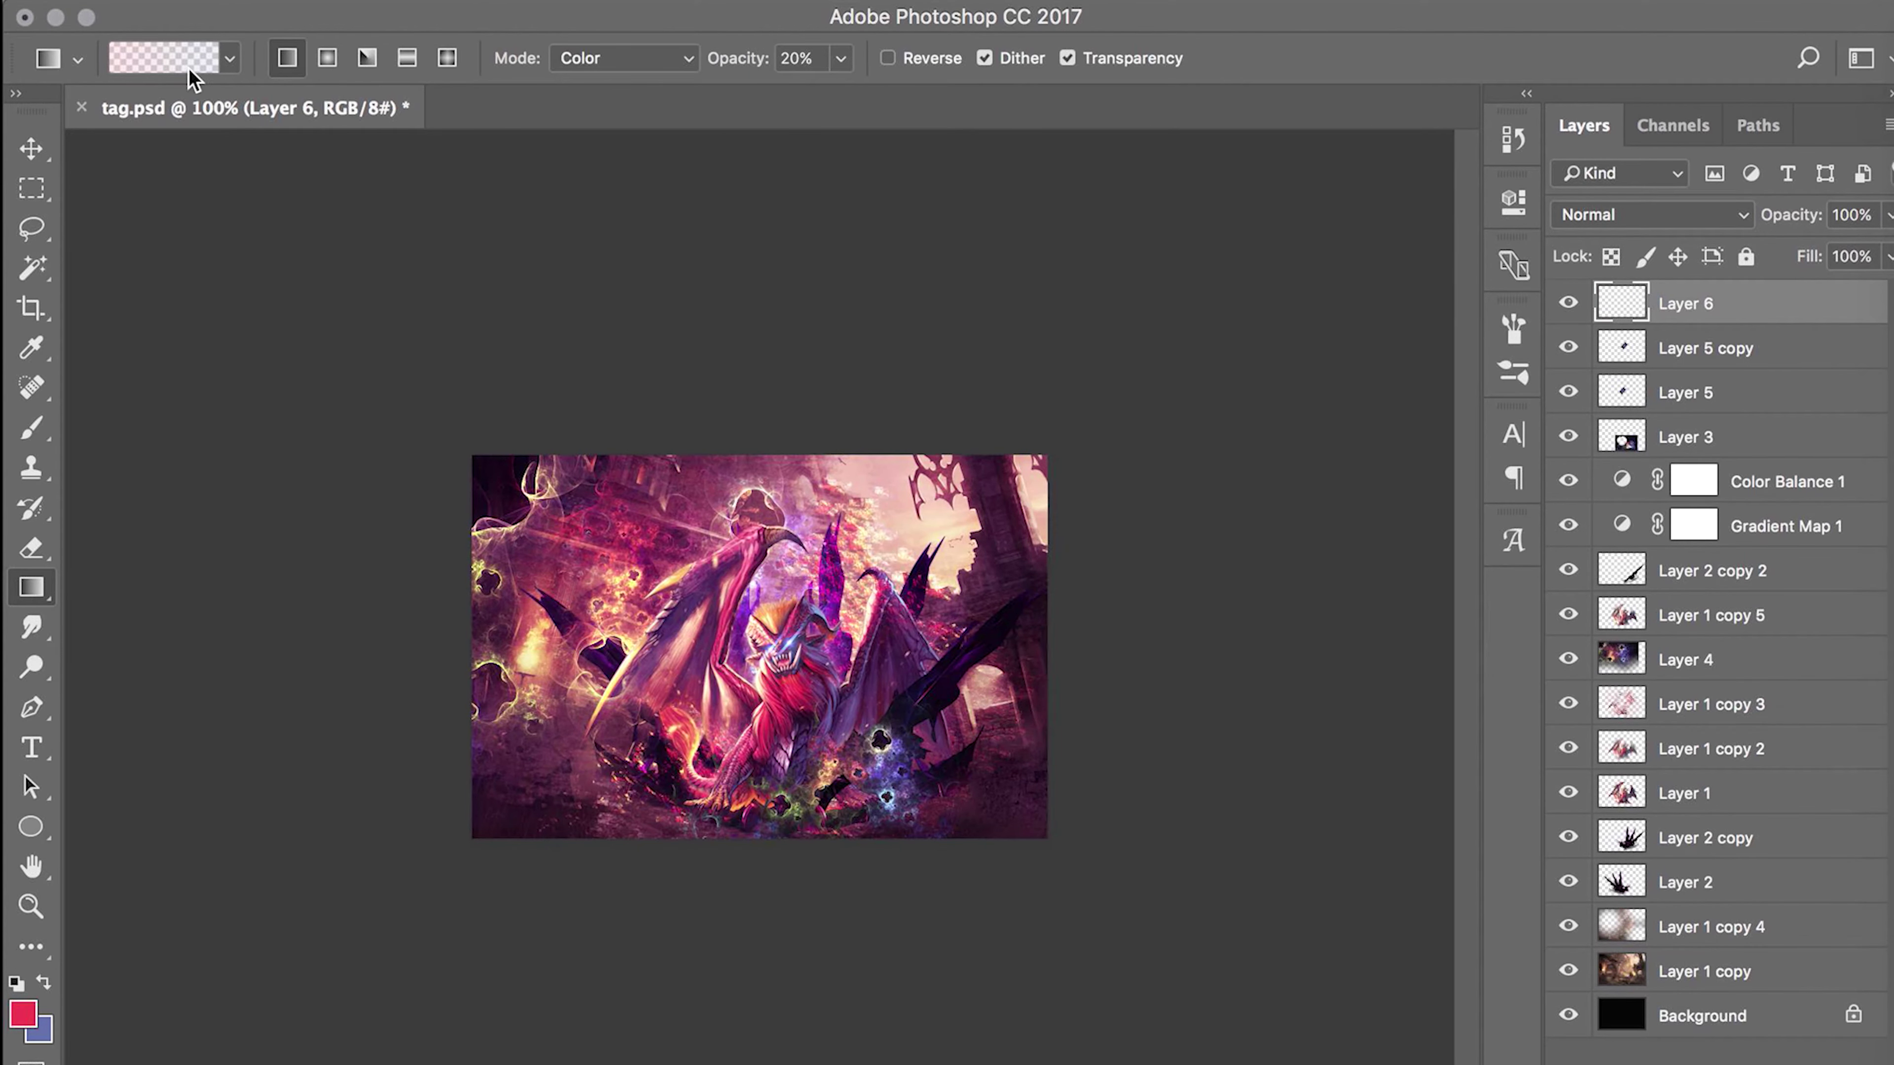
# - Draw a vertical red-to-purple gradient across the canvas in Normal mode
pyautogui.click(190, 59)
pyautogui.press('Escape')
pyautogui.press('Escape')
pyautogui.click(623, 57)
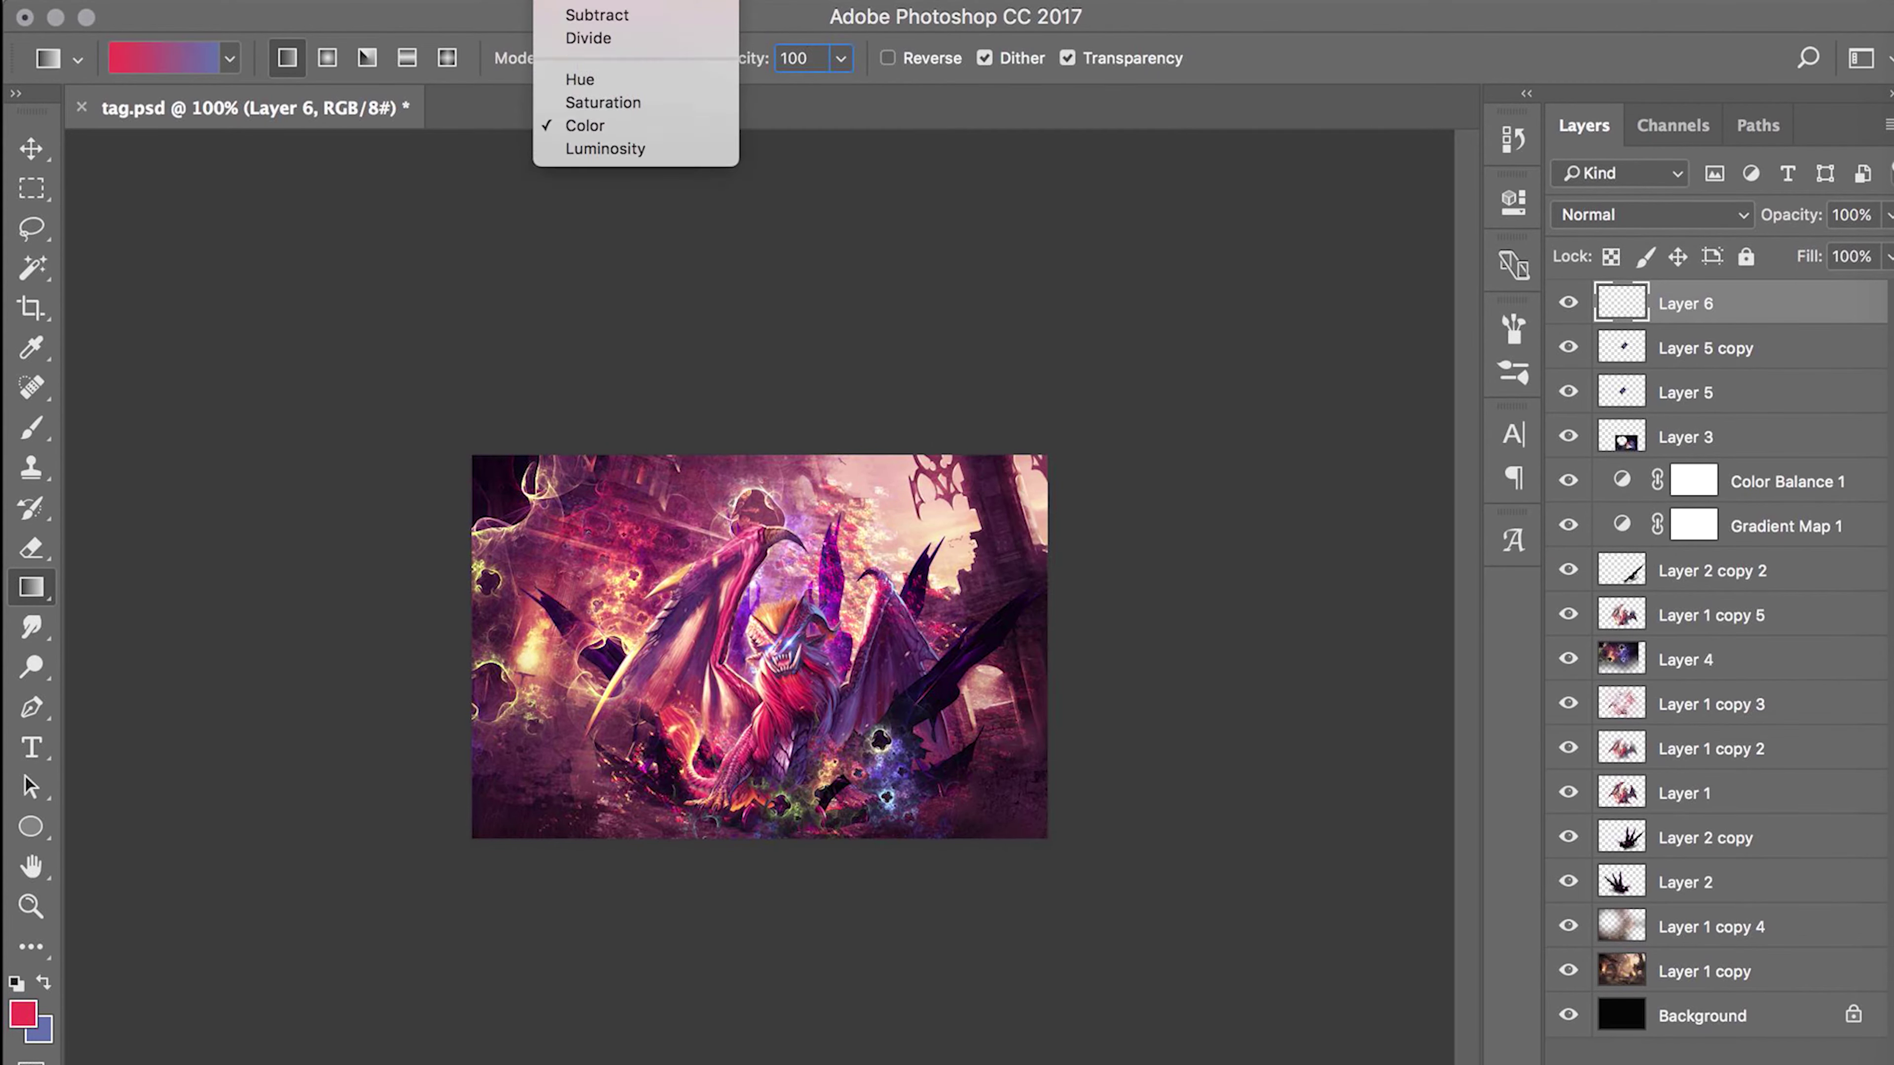
pyautogui.click(589, 10)
pyautogui.moveTo(537, 485); pyautogui.dragTo(1126, 950)
pyautogui.moveTo(752, 457)
pyautogui.mouseDown()
pyautogui.moveTo(752, 839)
pyautogui.moveTo(752, 537)
pyautogui.moveTo(913, 1026)
pyautogui.mouseUp()
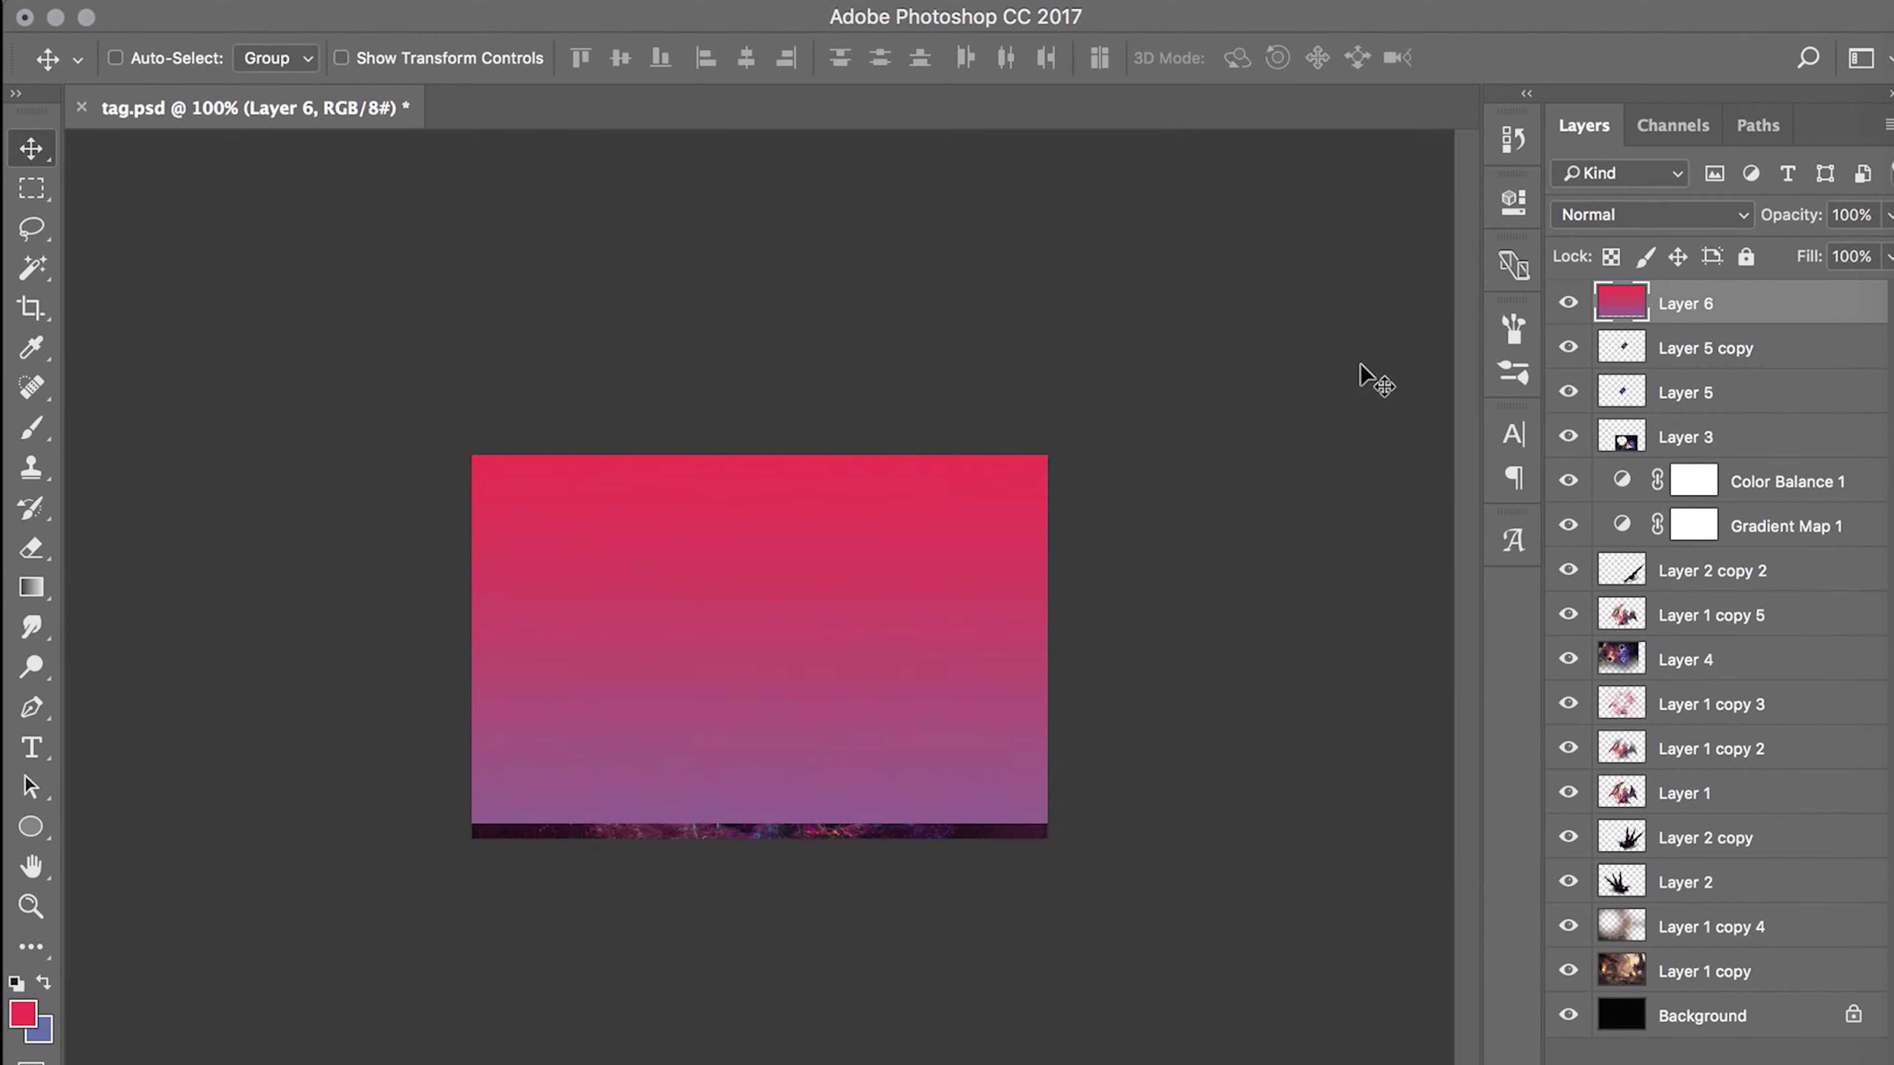
# - Merge the gradient down, try Hue, Luminosity and Color blending, then delete the tint layer
pyautogui.hotkey('ctrl', 'e')
pyautogui.click(1647, 215)
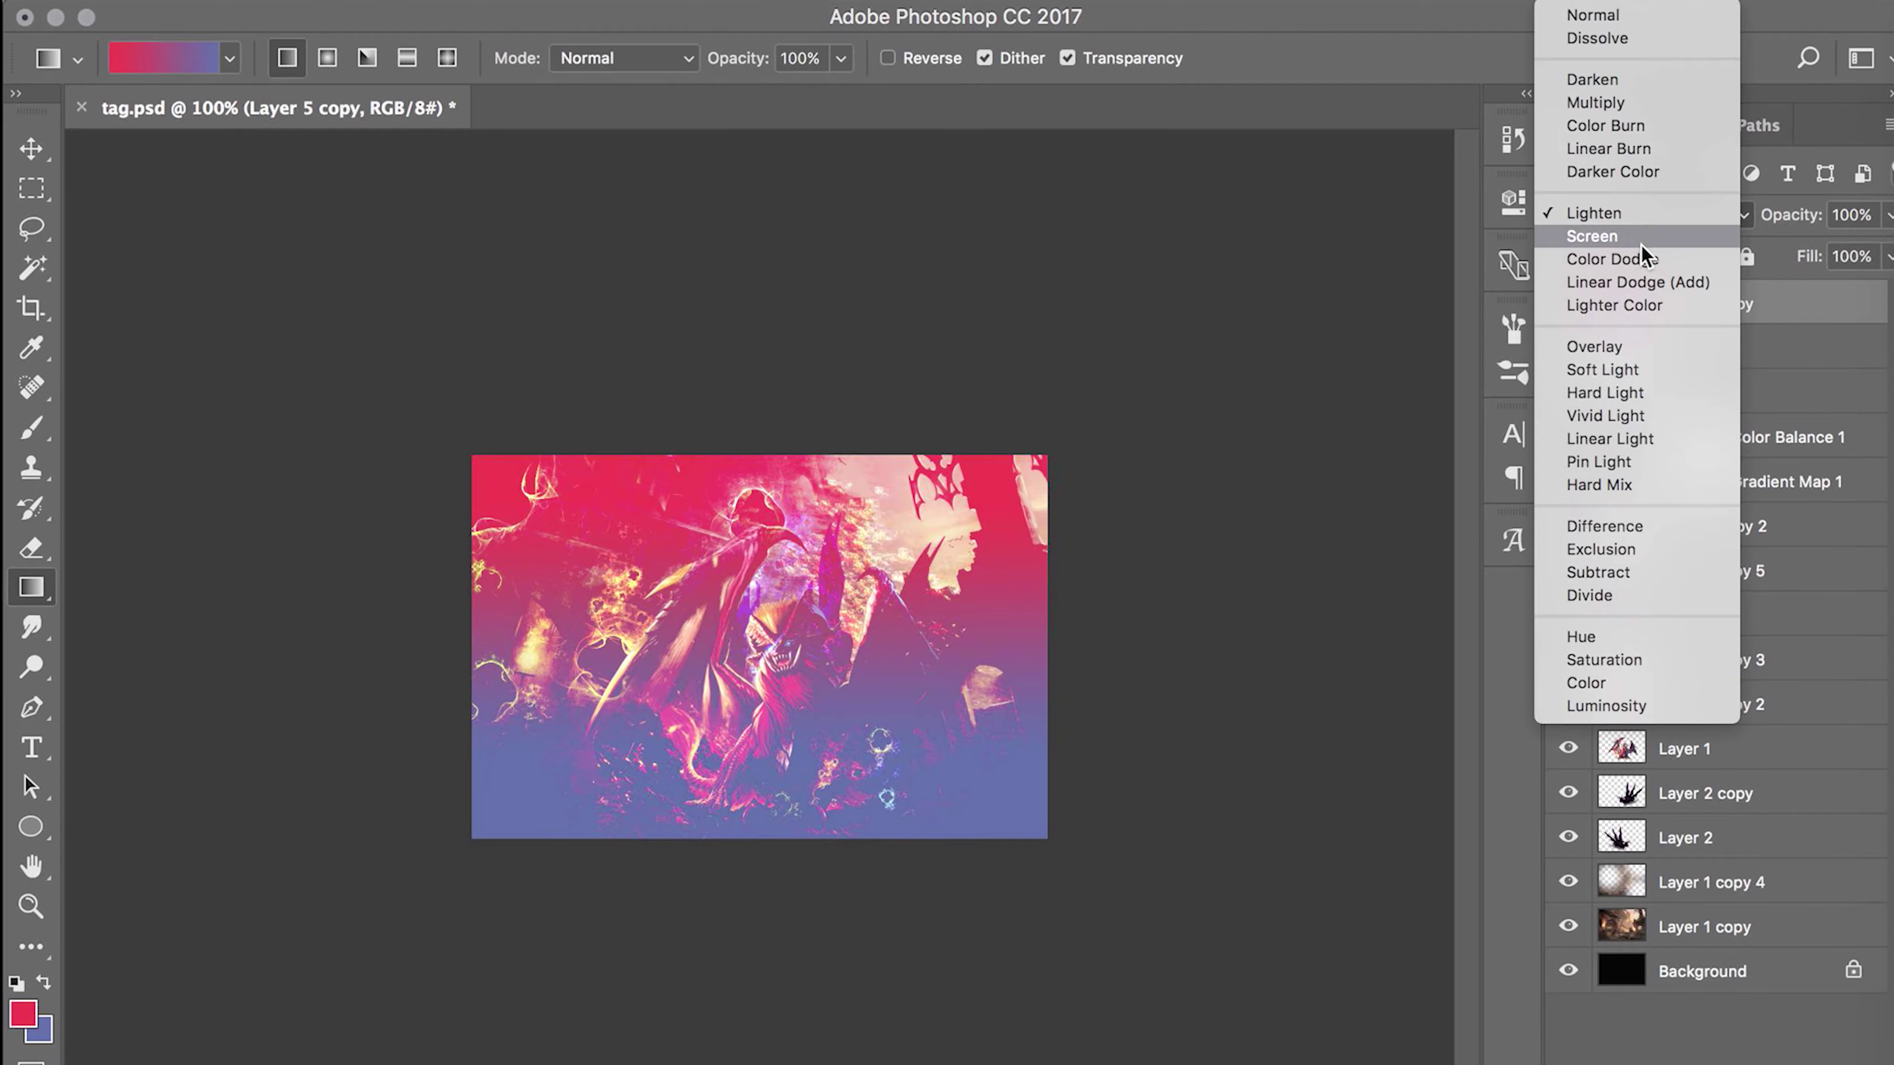
pyautogui.click(1588, 621)
pyautogui.click(1647, 215)
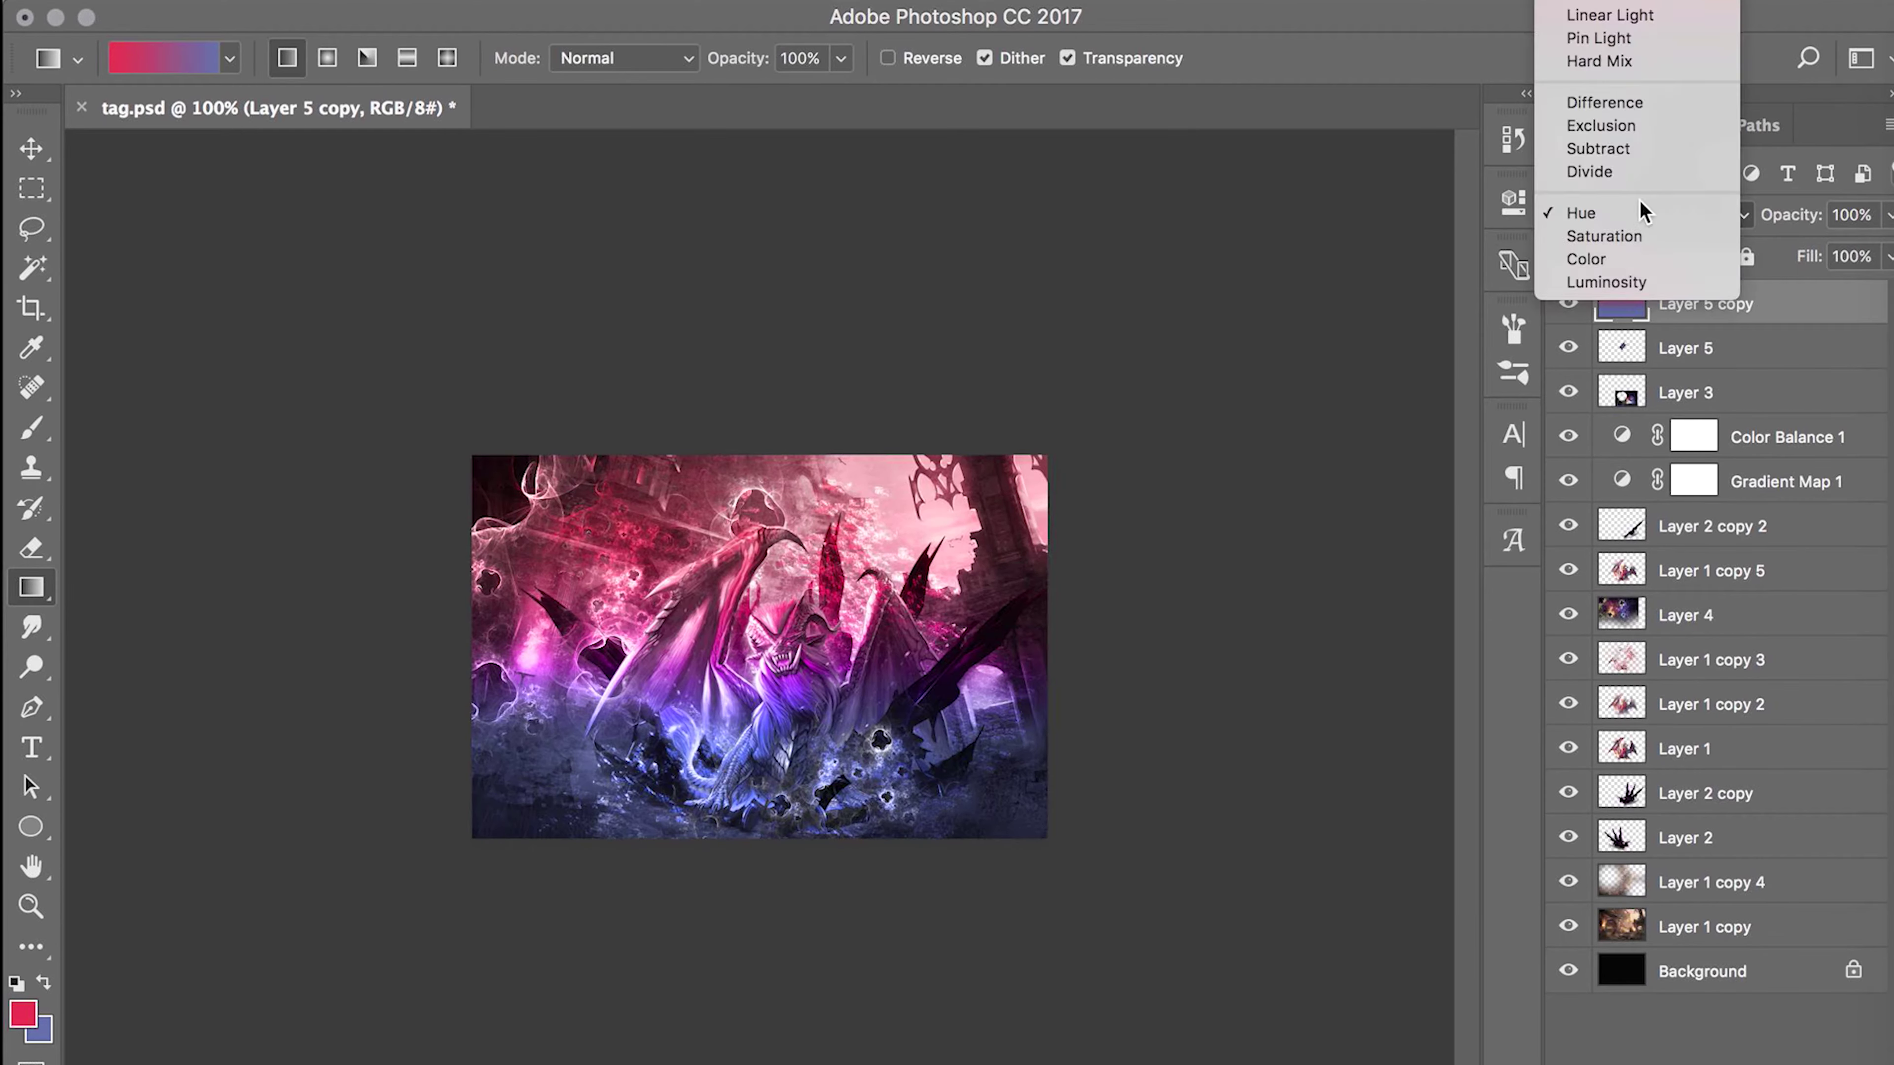
pyautogui.click(1588, 279)
pyautogui.click(1647, 215)
pyautogui.click(1588, 186)
pyautogui.press('Delete')
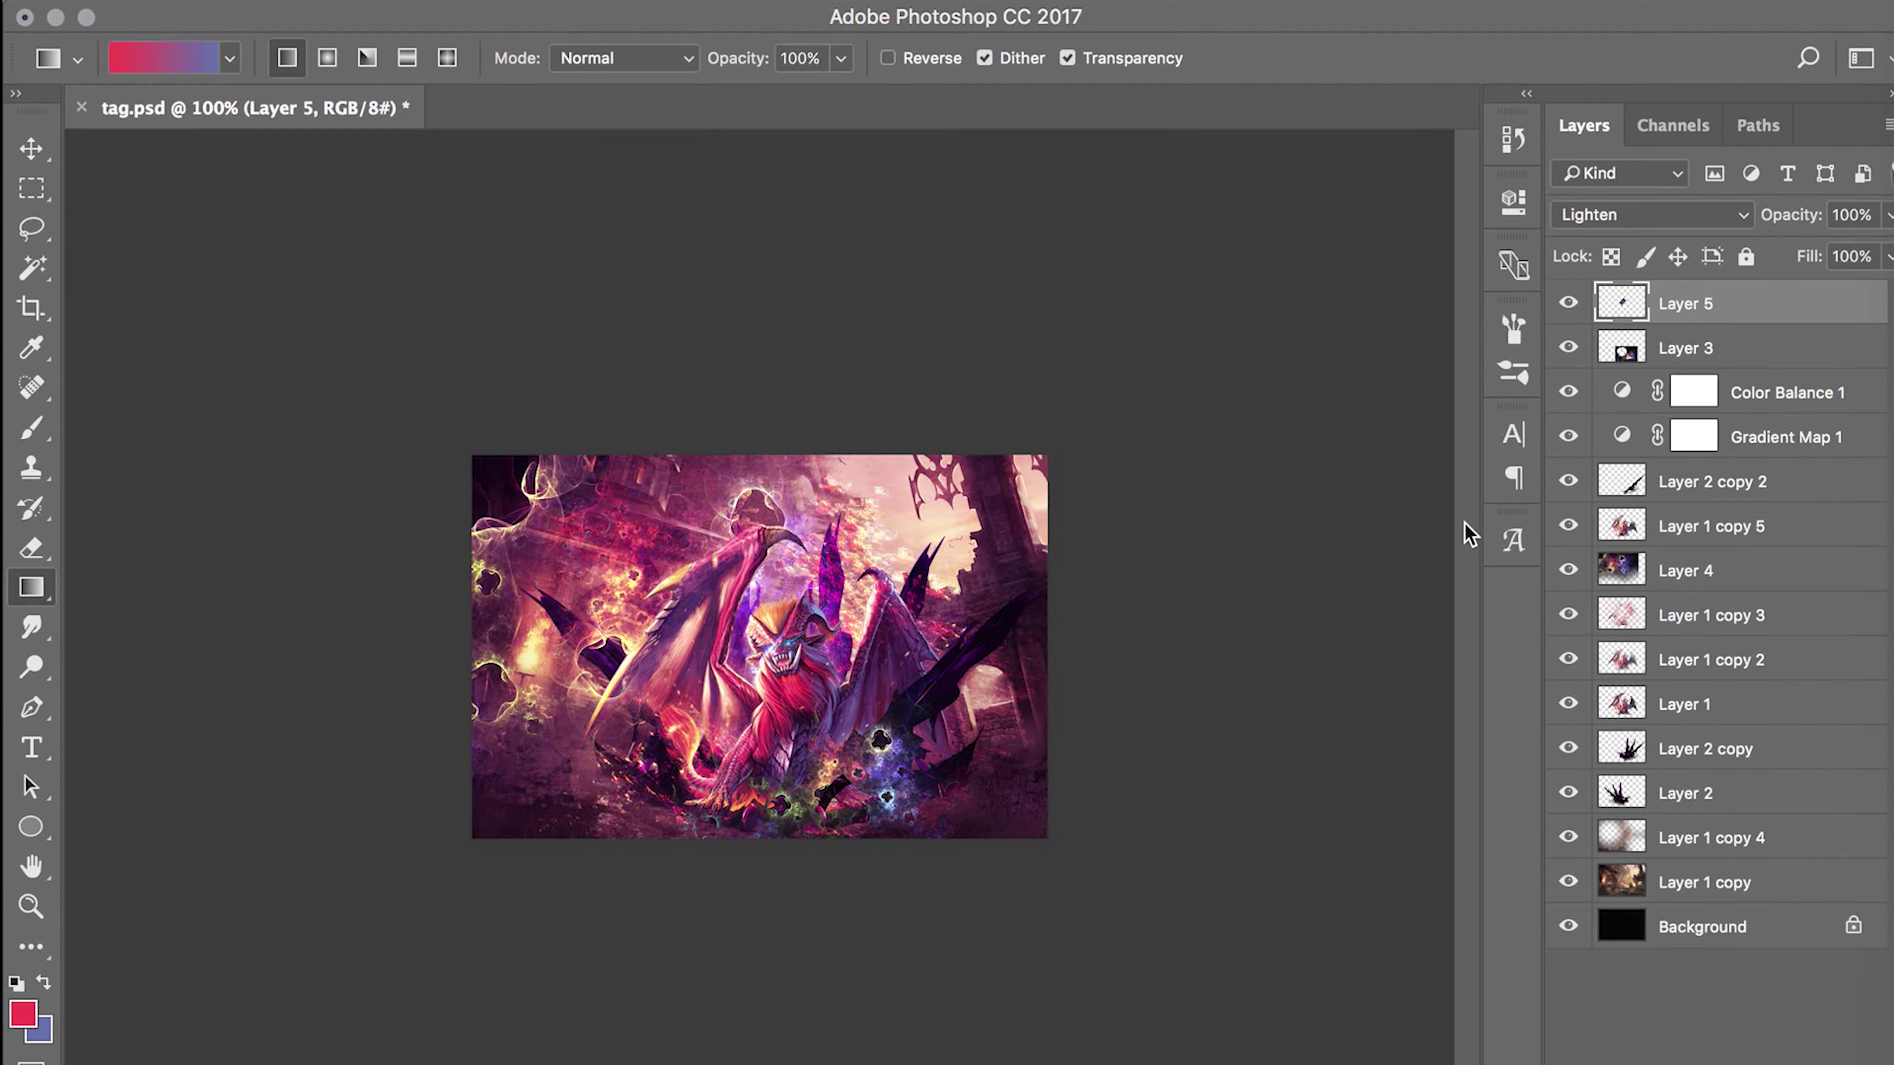
# - Sample a dark red from the artwork as the foreground colour and begin a new layer
pyautogui.press('i')
pyautogui.keyDown('alt'); pyautogui.click(792, 702); pyautogui.keyUp('alt')
pyautogui.click(23, 1012)
pyautogui.press('Return')
pyautogui.hotkey('ctrl', 'shift', 'n')
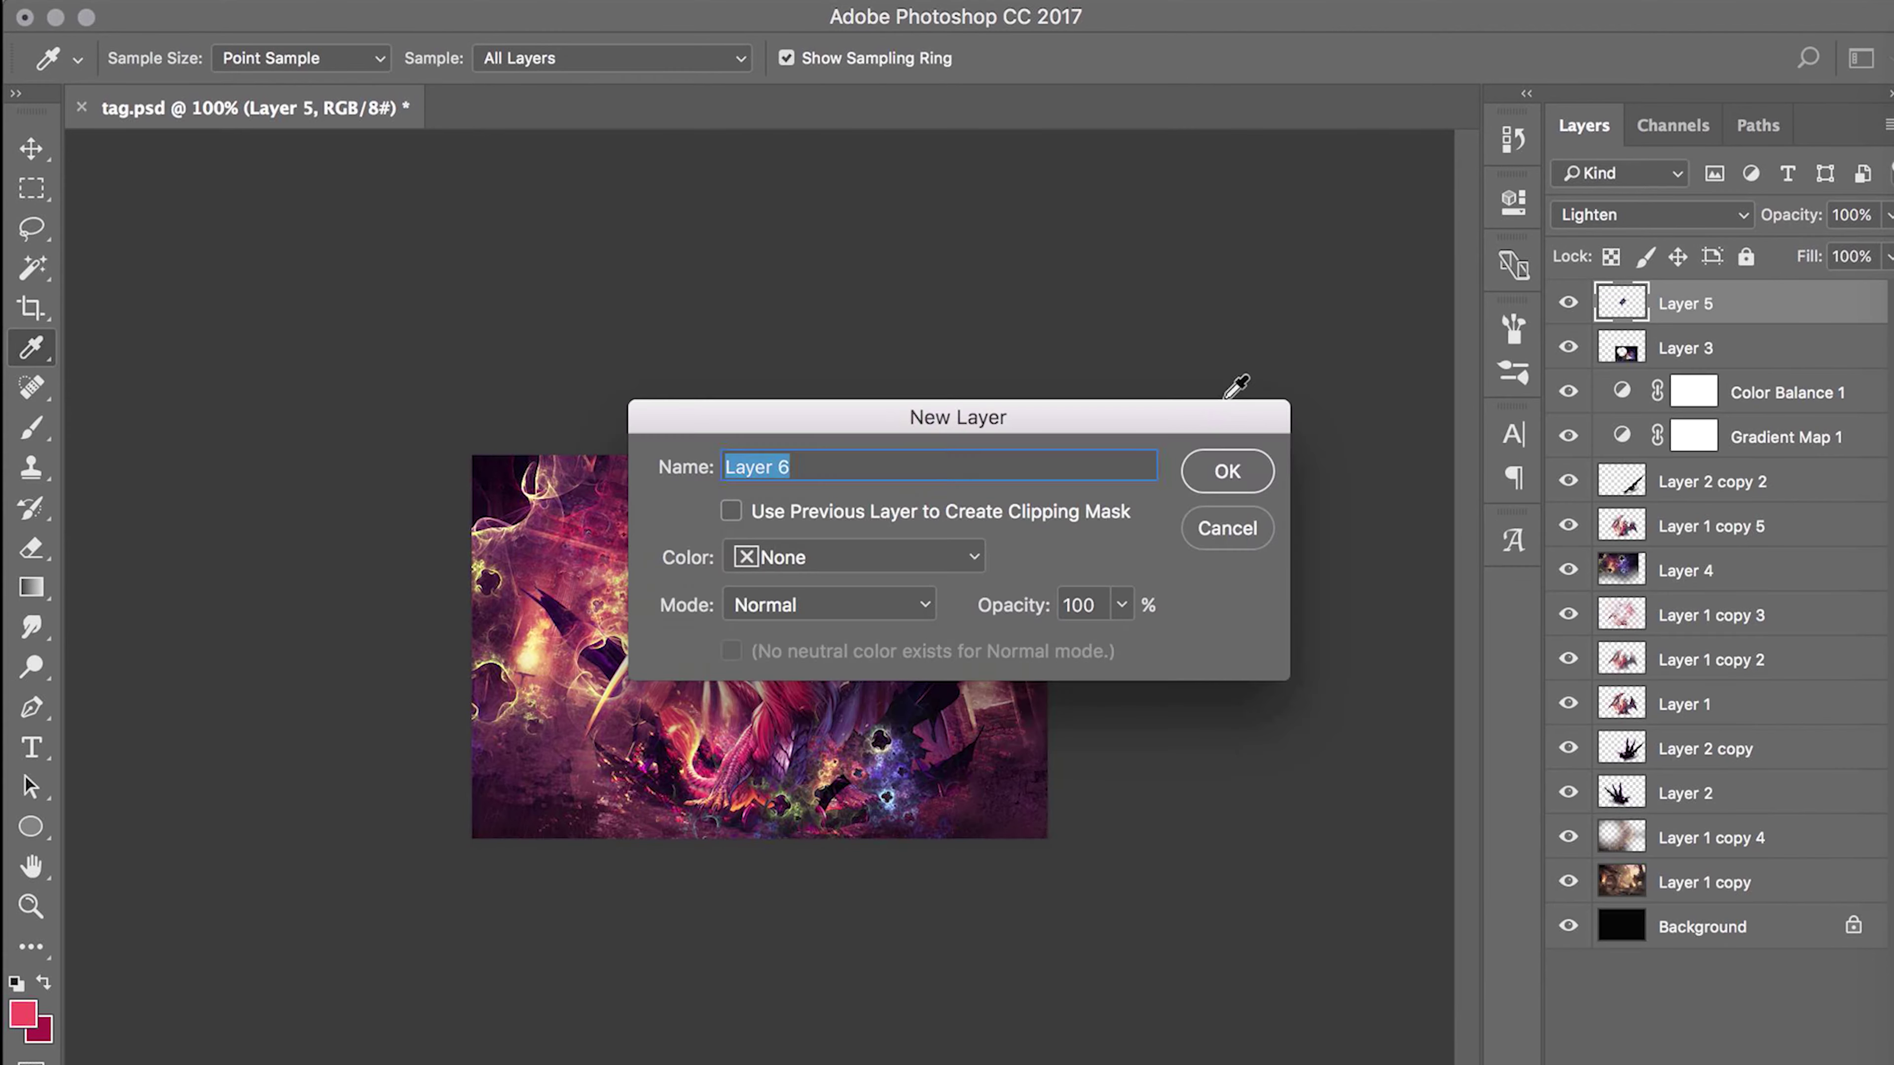
# - Confirm the new Layer 6 and set the brush to 1 pixel
pyautogui.press('Return')
pyautogui.press('b')
pyautogui.click(149, 60)
pyautogui.press('Return')
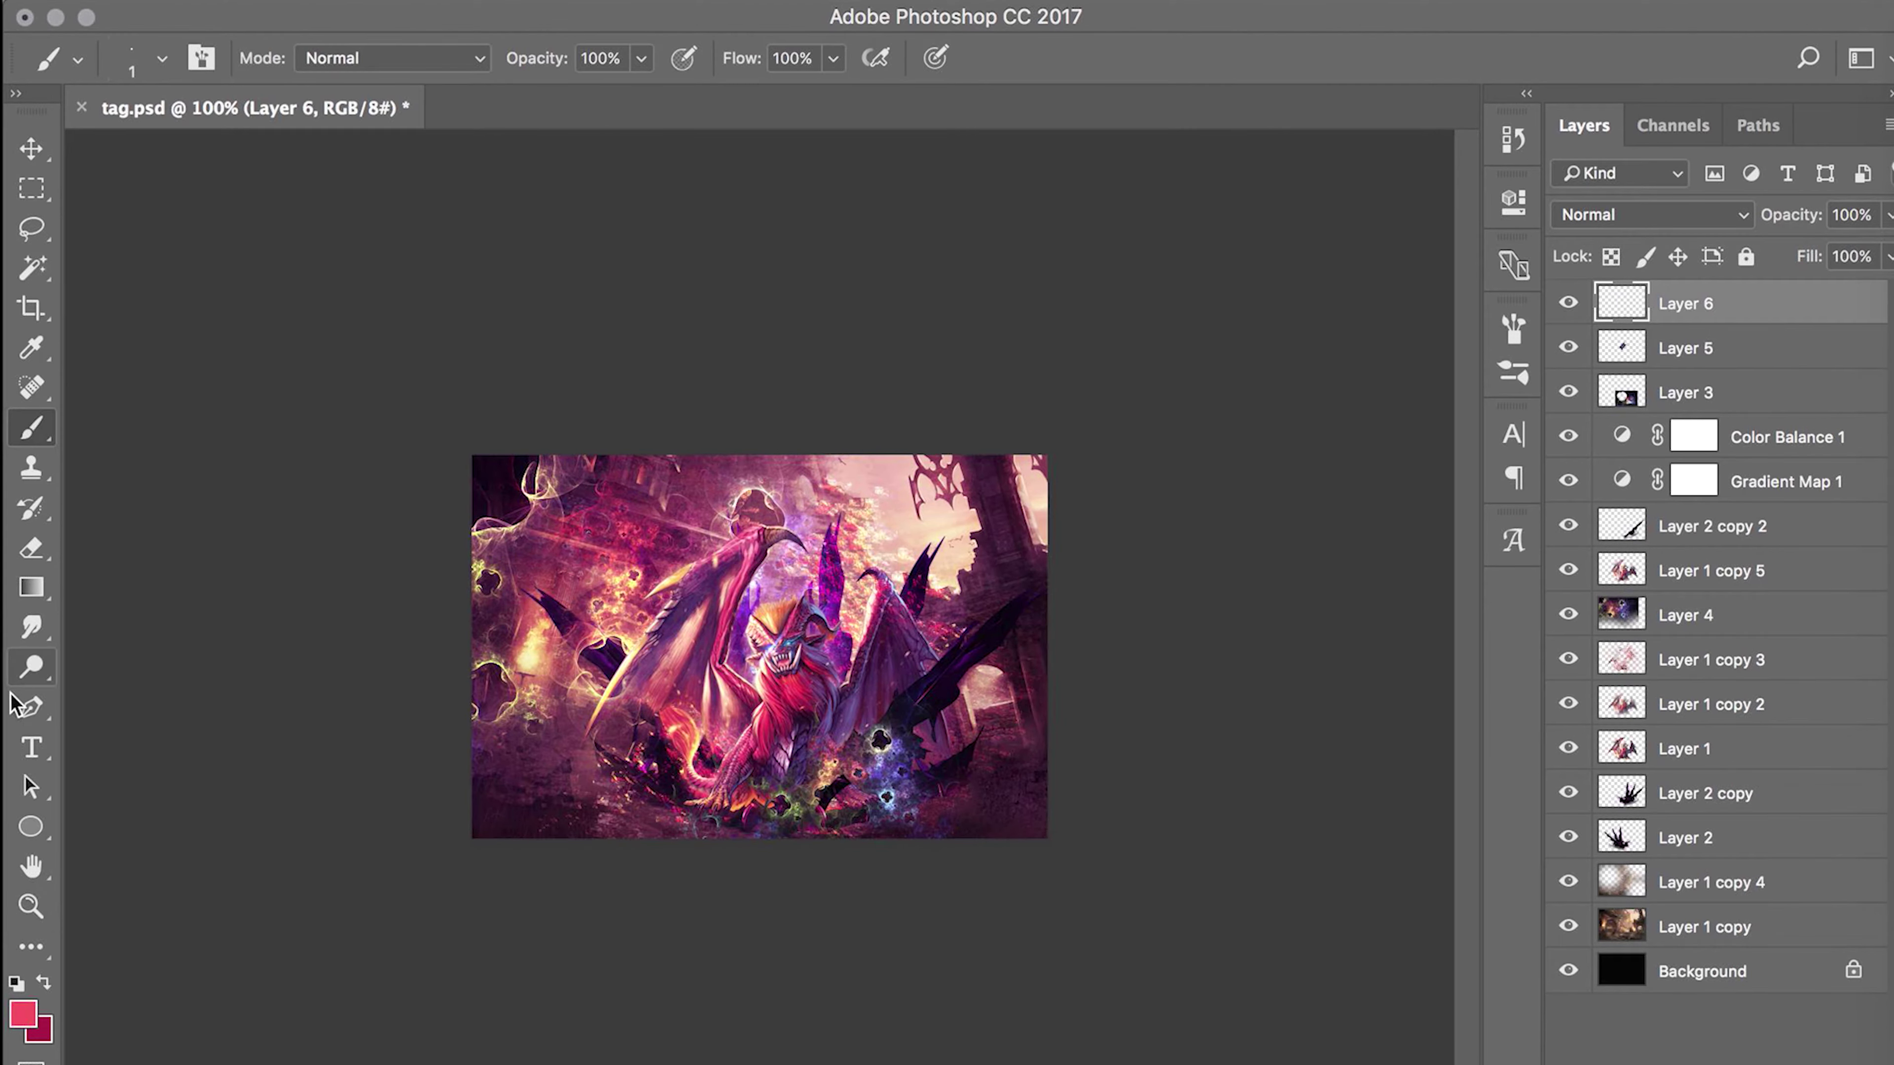
# - Draw a pen path near the dragon's head and stroke it with the 1 px brush
pyautogui.press('p')
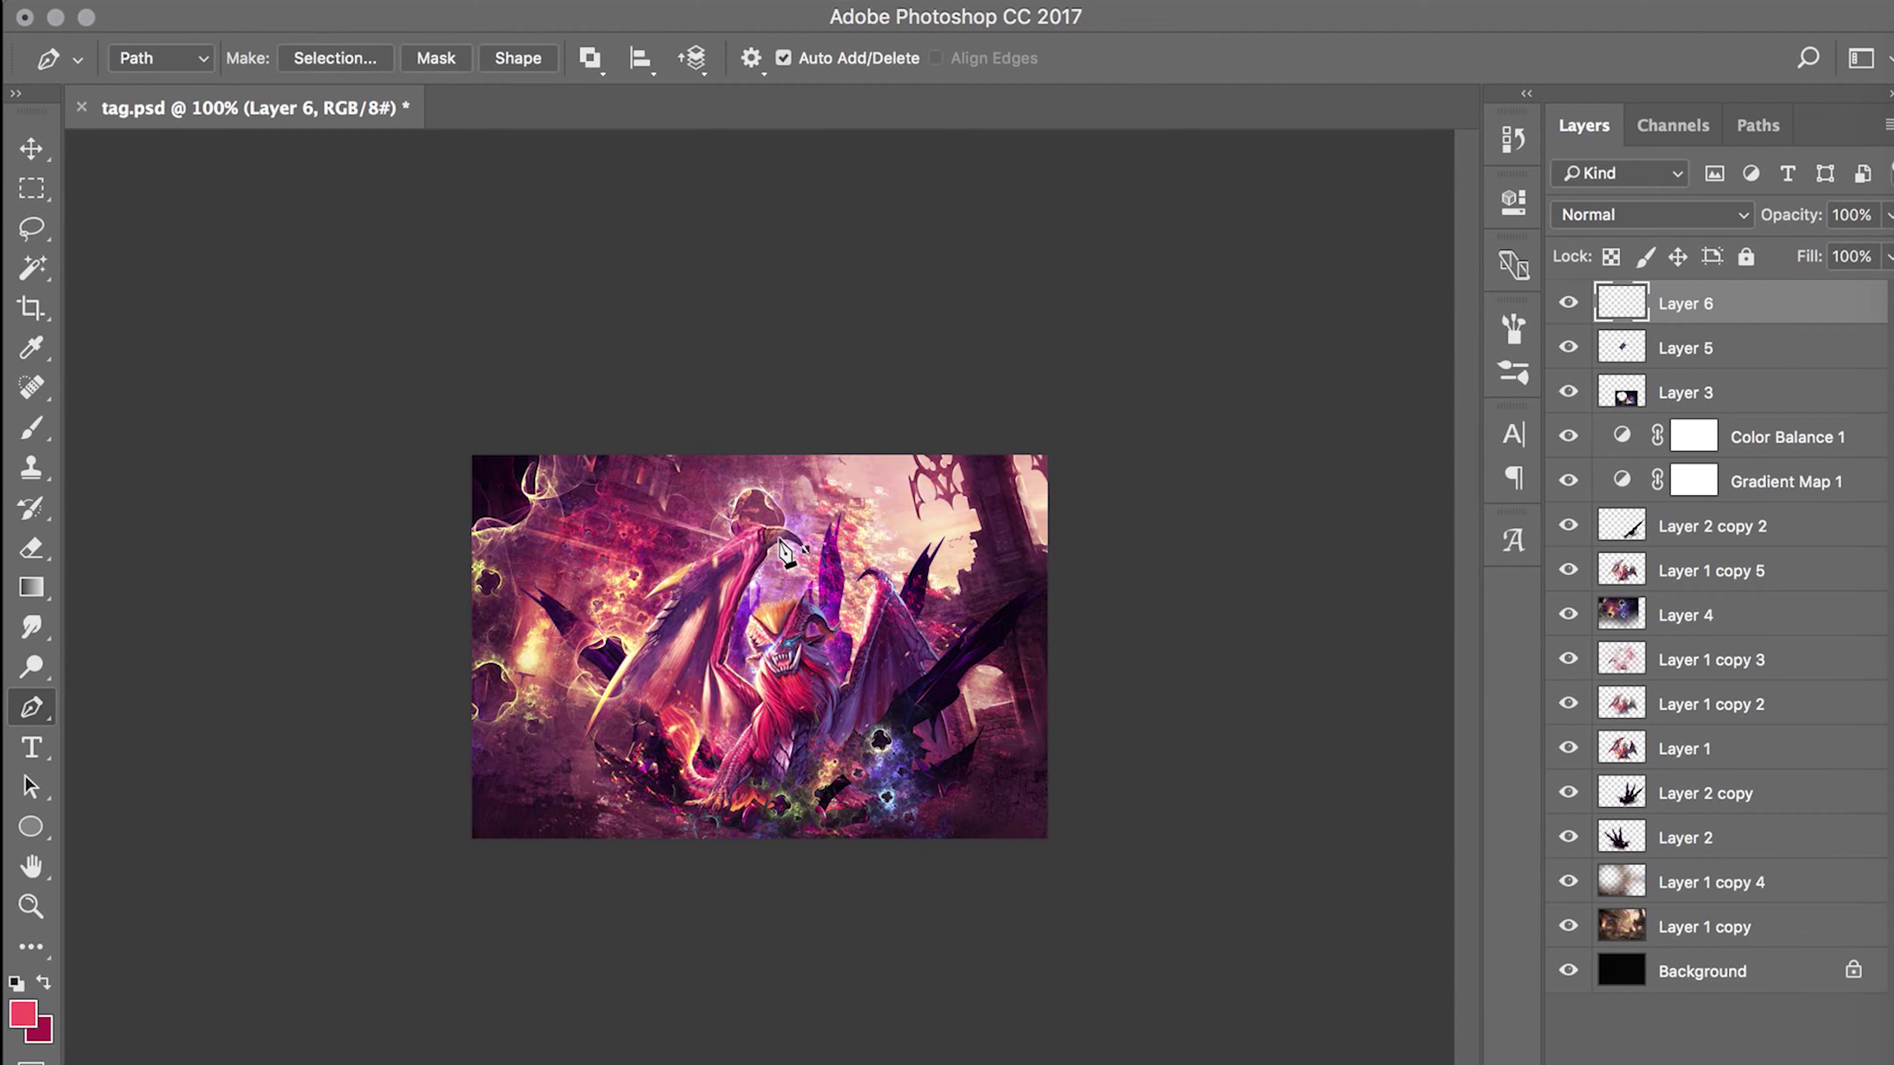
pyautogui.click(736, 538)
pyautogui.rightClick(796, 527)
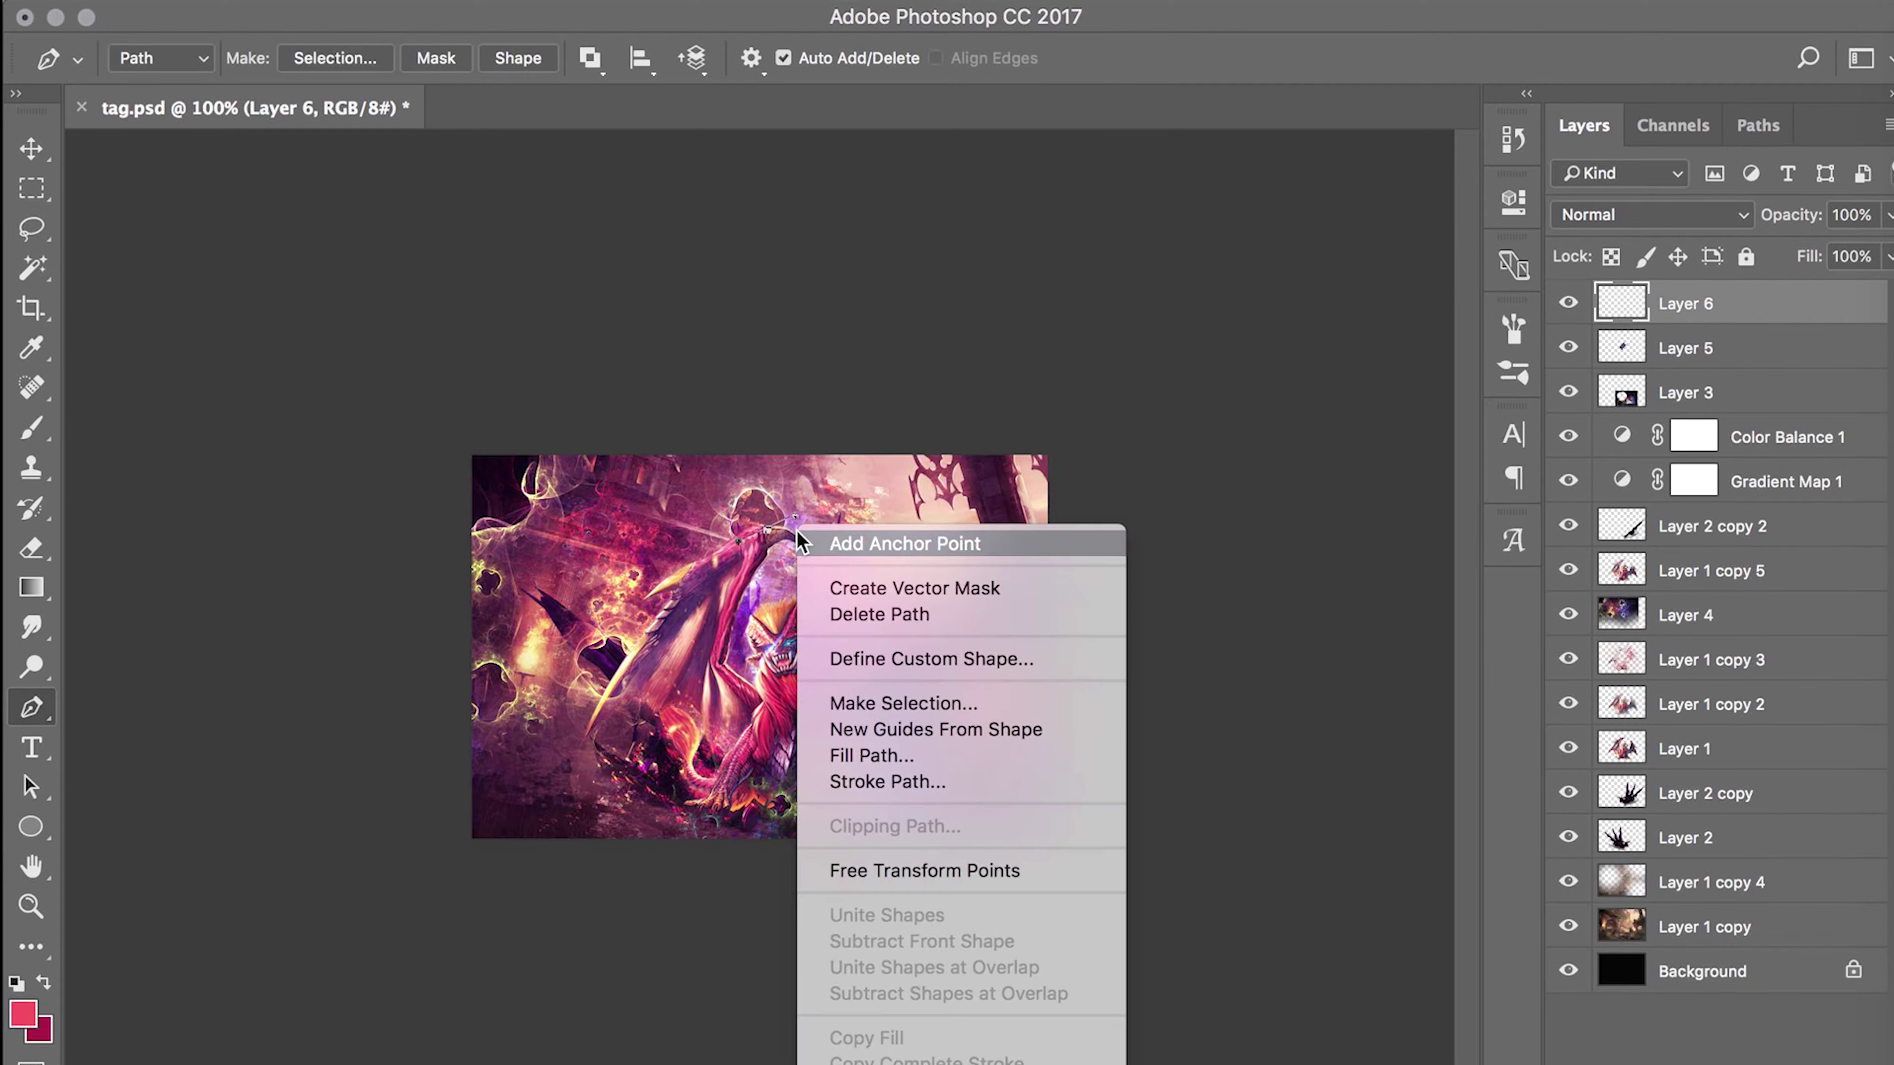
pyautogui.click(877, 781)
pyautogui.click(895, 526)
pyautogui.click(868, 551)
pyautogui.press('Return')
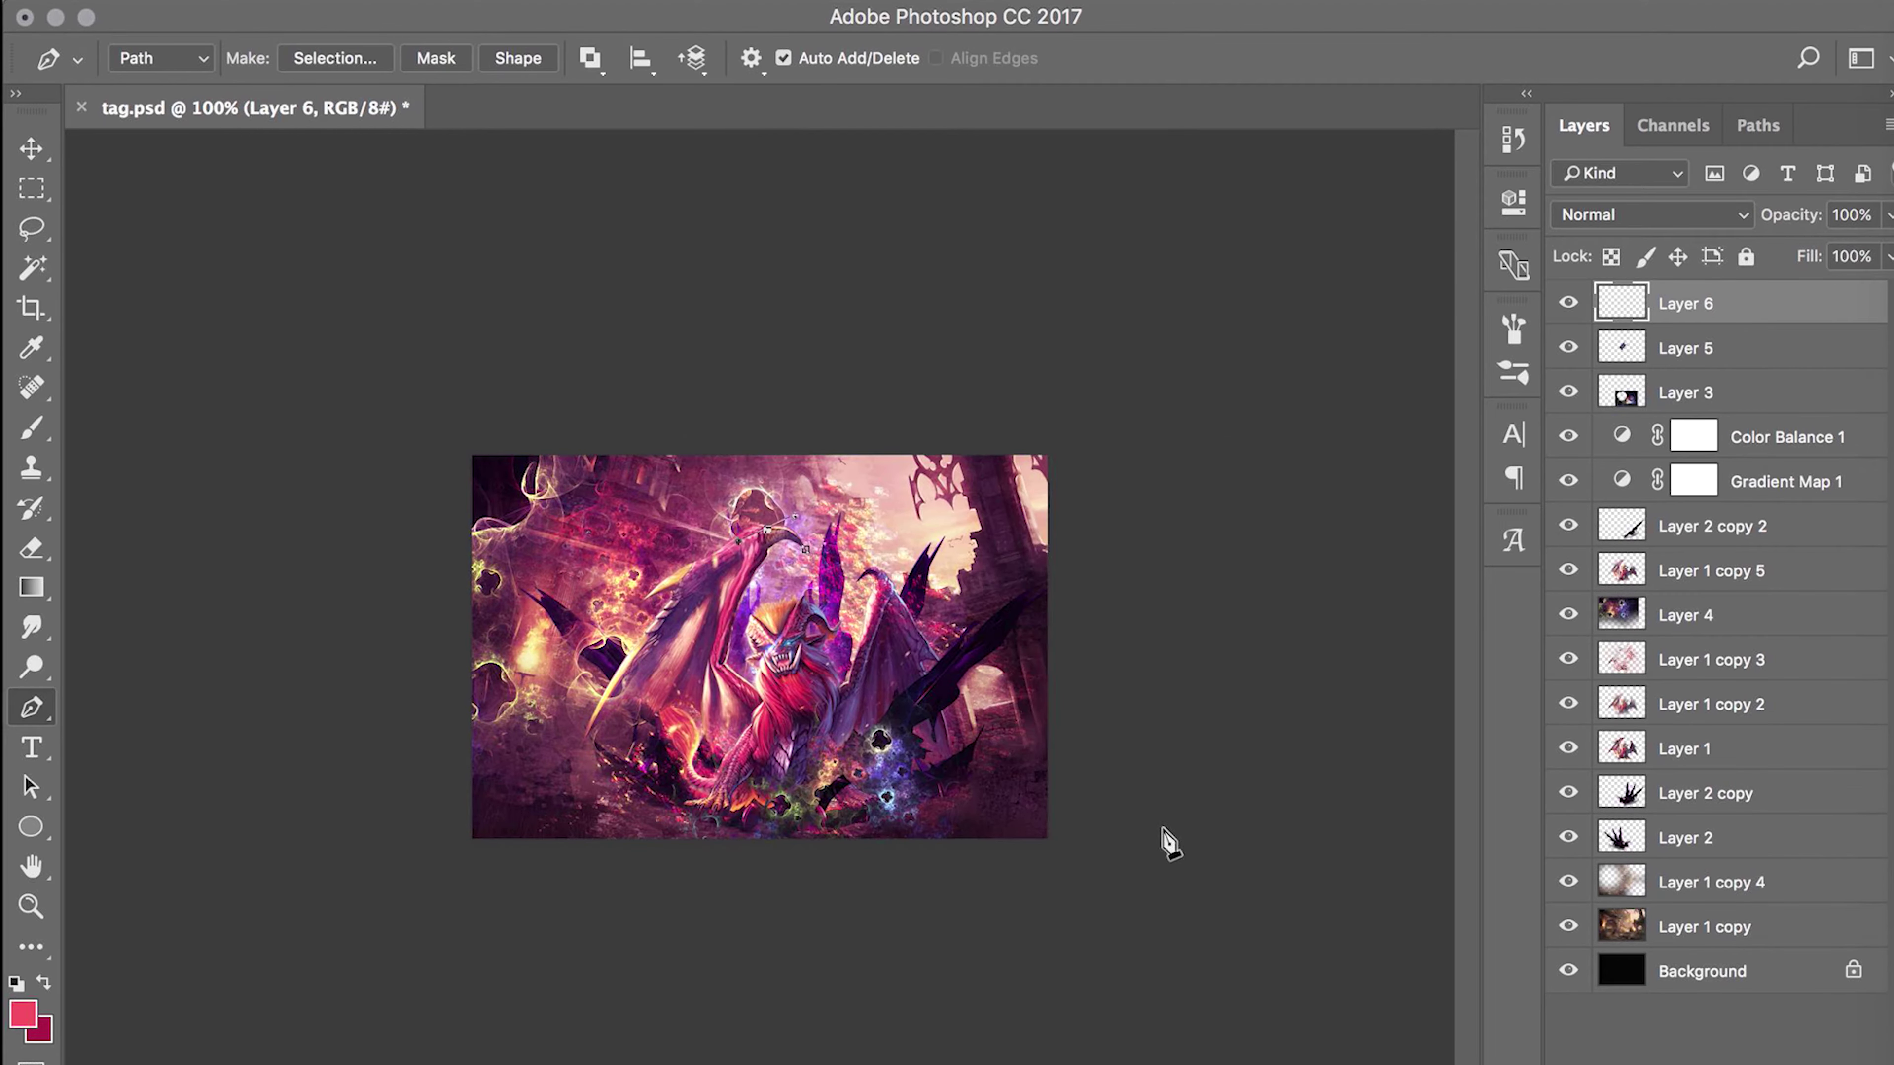
# - Give Layer 6 a red Normal-mode Outer Glow of 46 px plus an Inner Glow
pyautogui.doubleClick(1804, 303)
pyautogui.click(1593, 435)
pyautogui.click(22, 1013)
pyautogui.click(1622, 359)
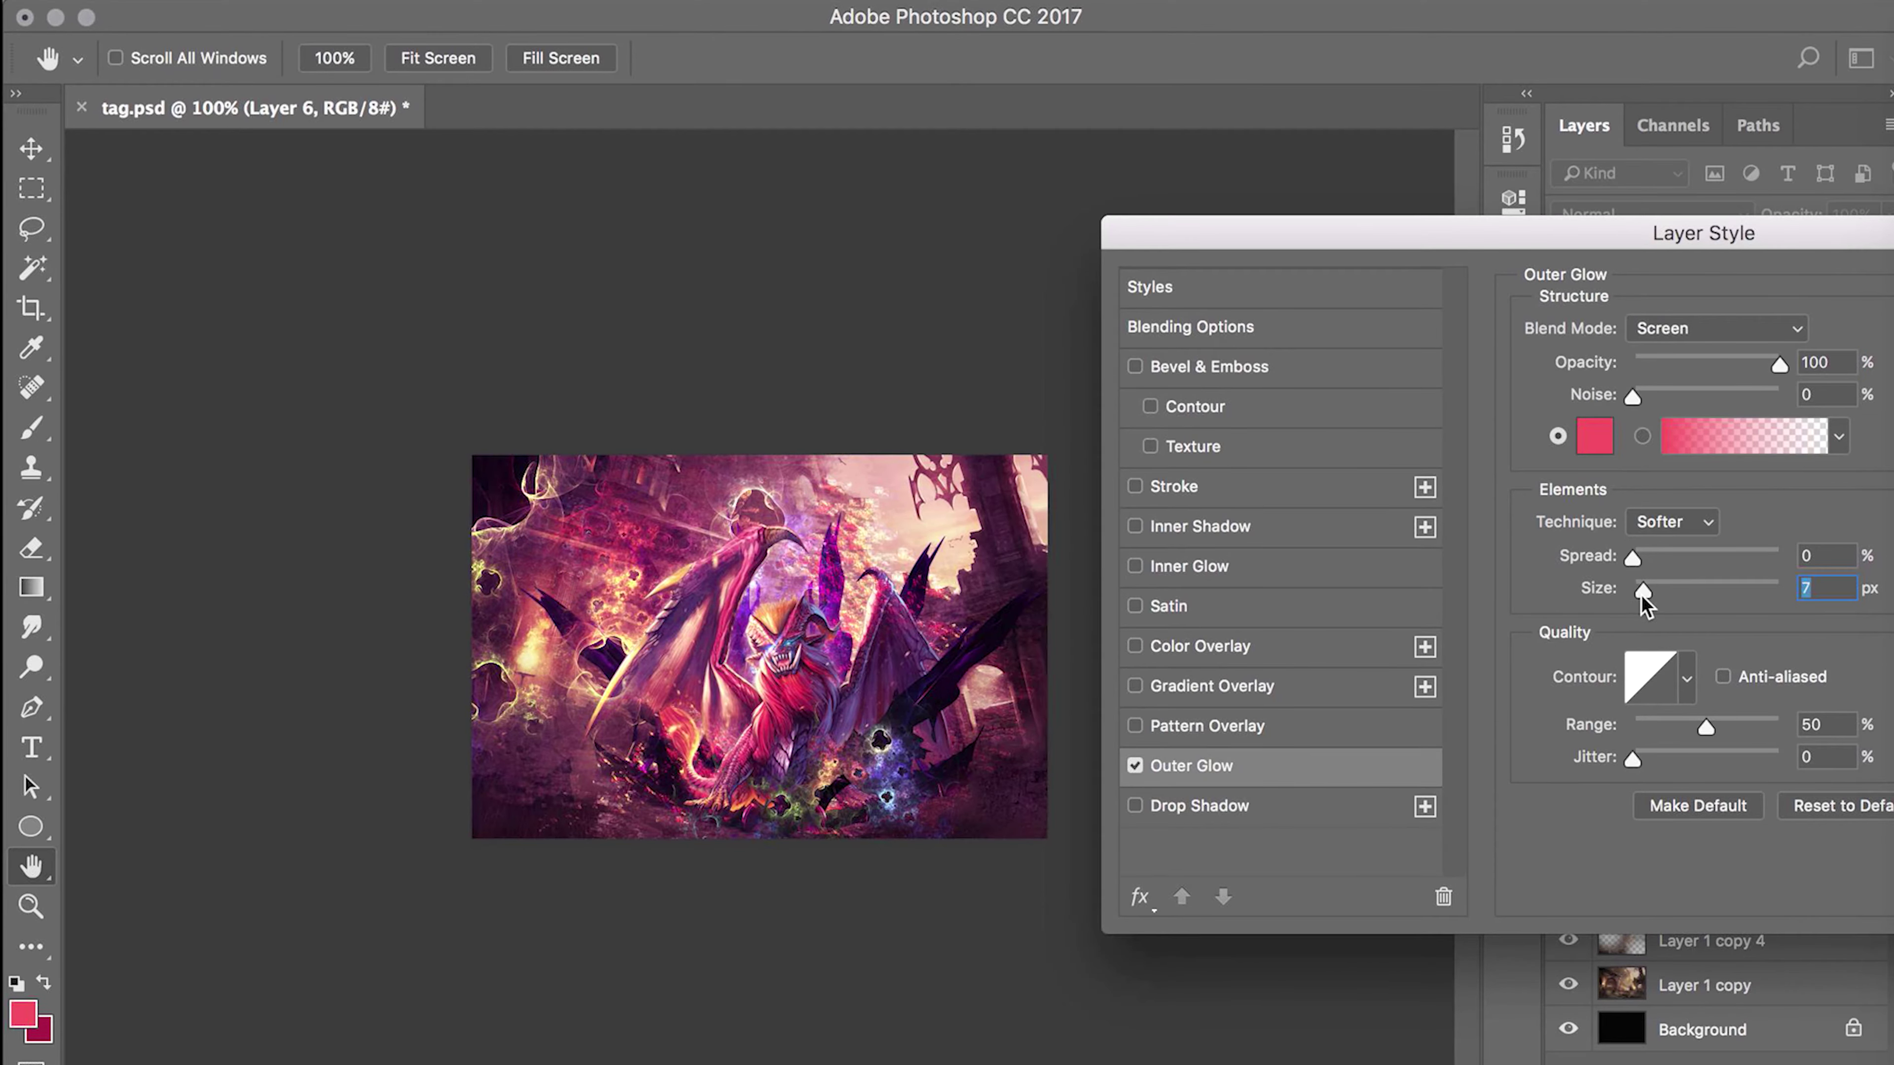
pyautogui.click(1136, 569)
pyautogui.click(1715, 329)
pyautogui.click(1662, 95)
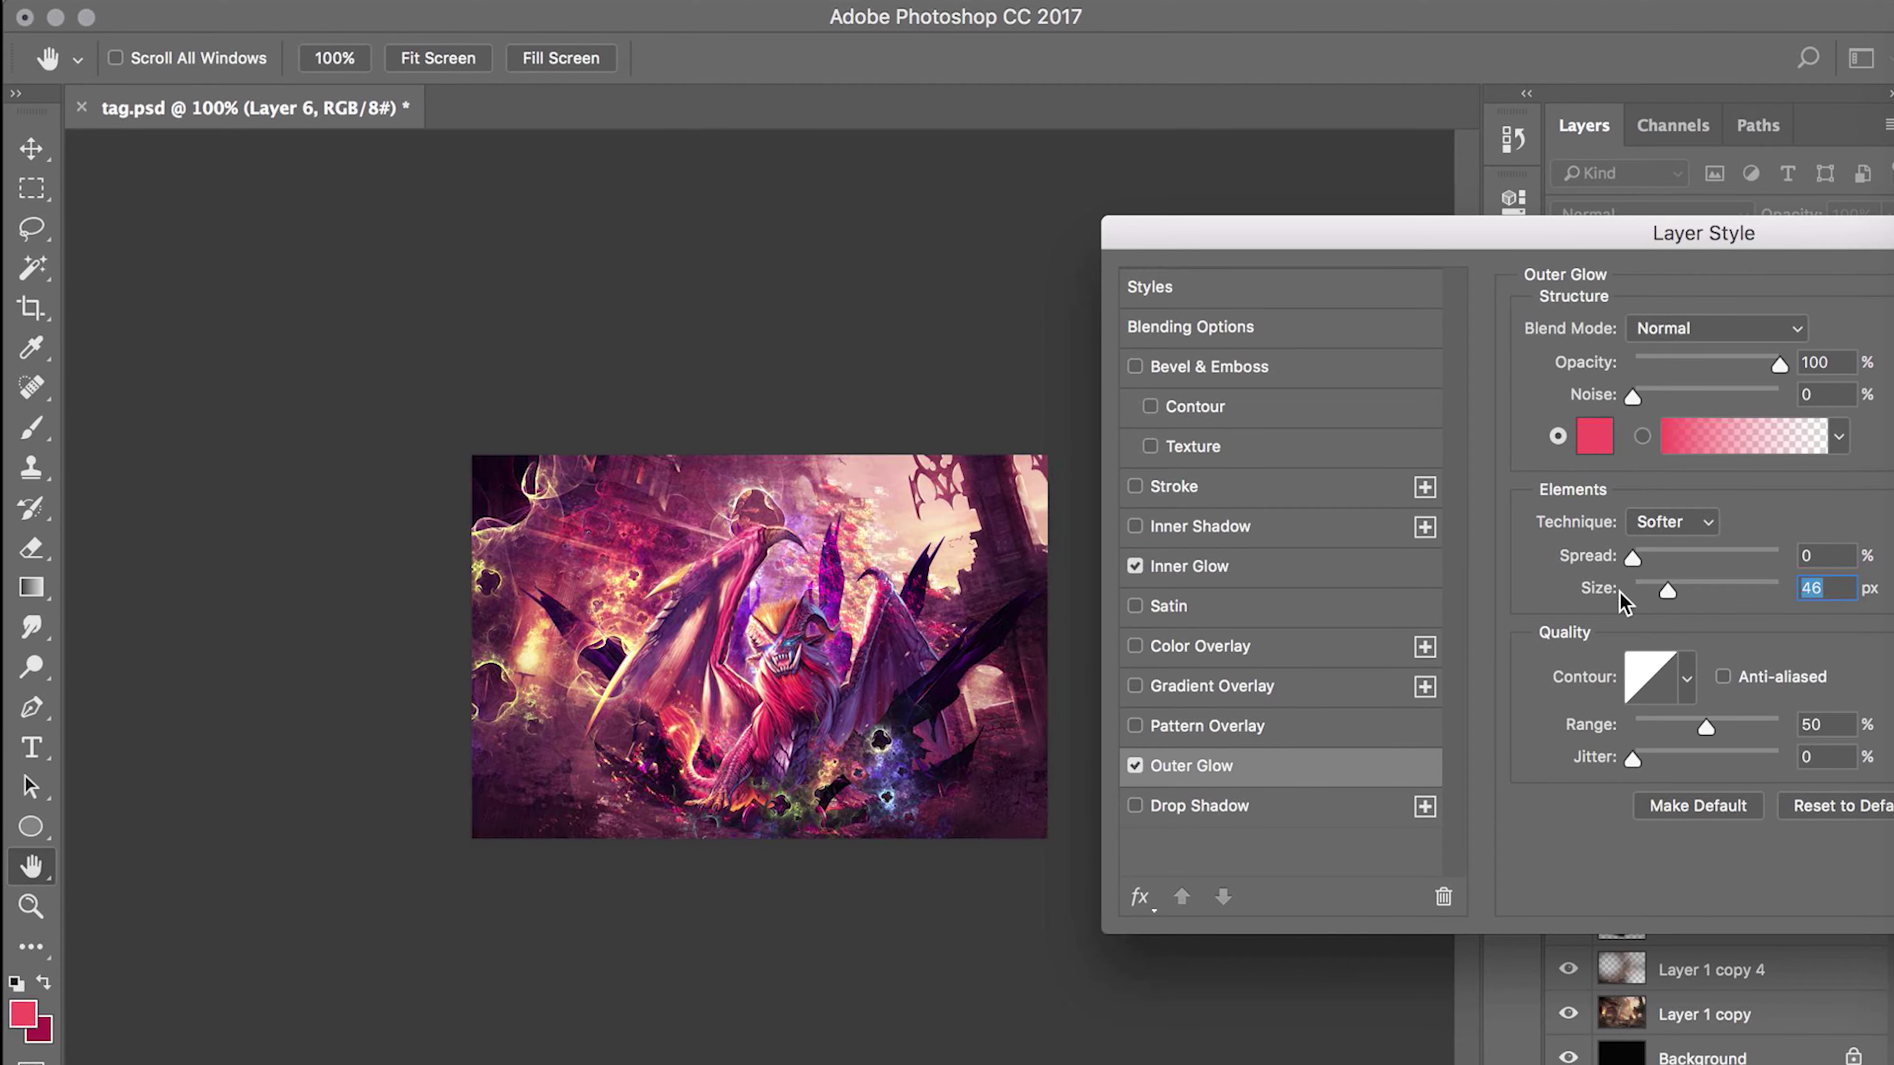
pyautogui.press('Return')
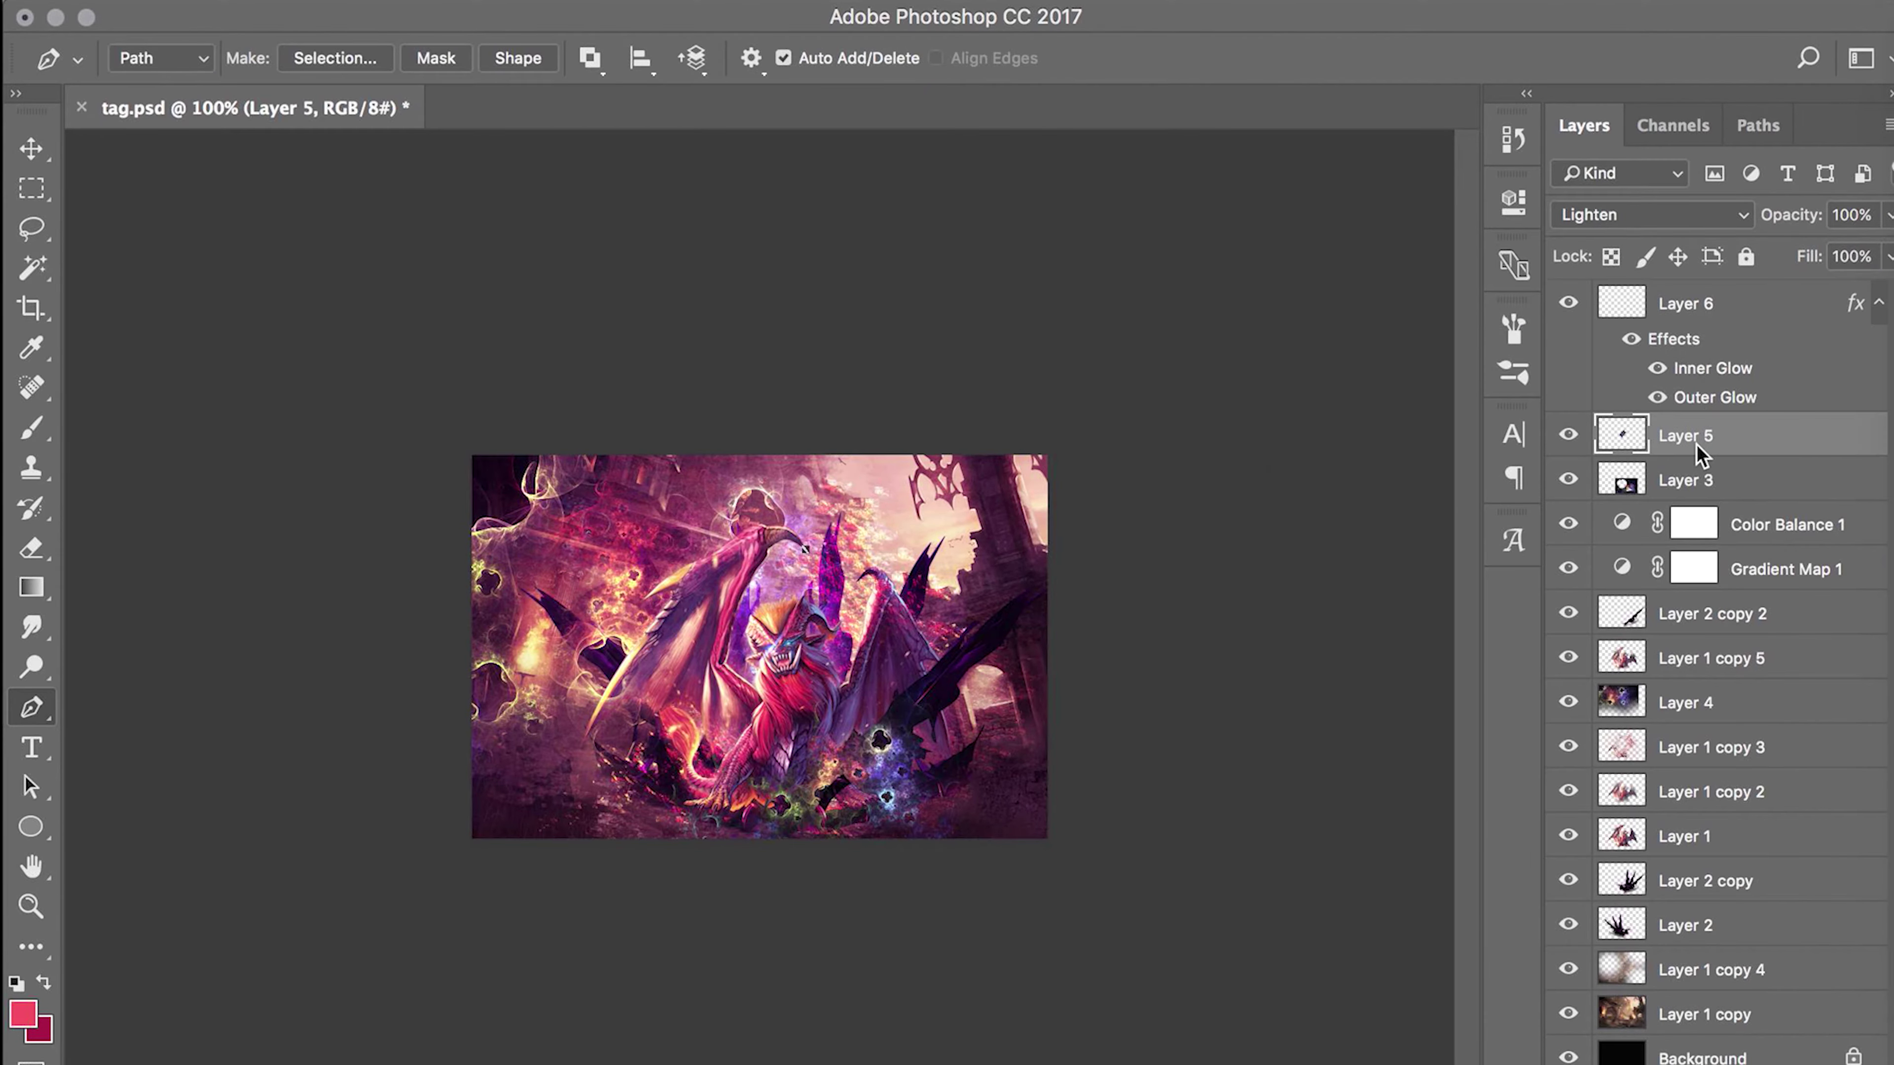
# - Create Layer 7 with default black and white colours, set to Soft Light at 57% opacity
pyautogui.hotkey('ctrl', 'shift', 'alt', 'n')
pyautogui.press('g')
pyautogui.press('b')
pyautogui.press('d')
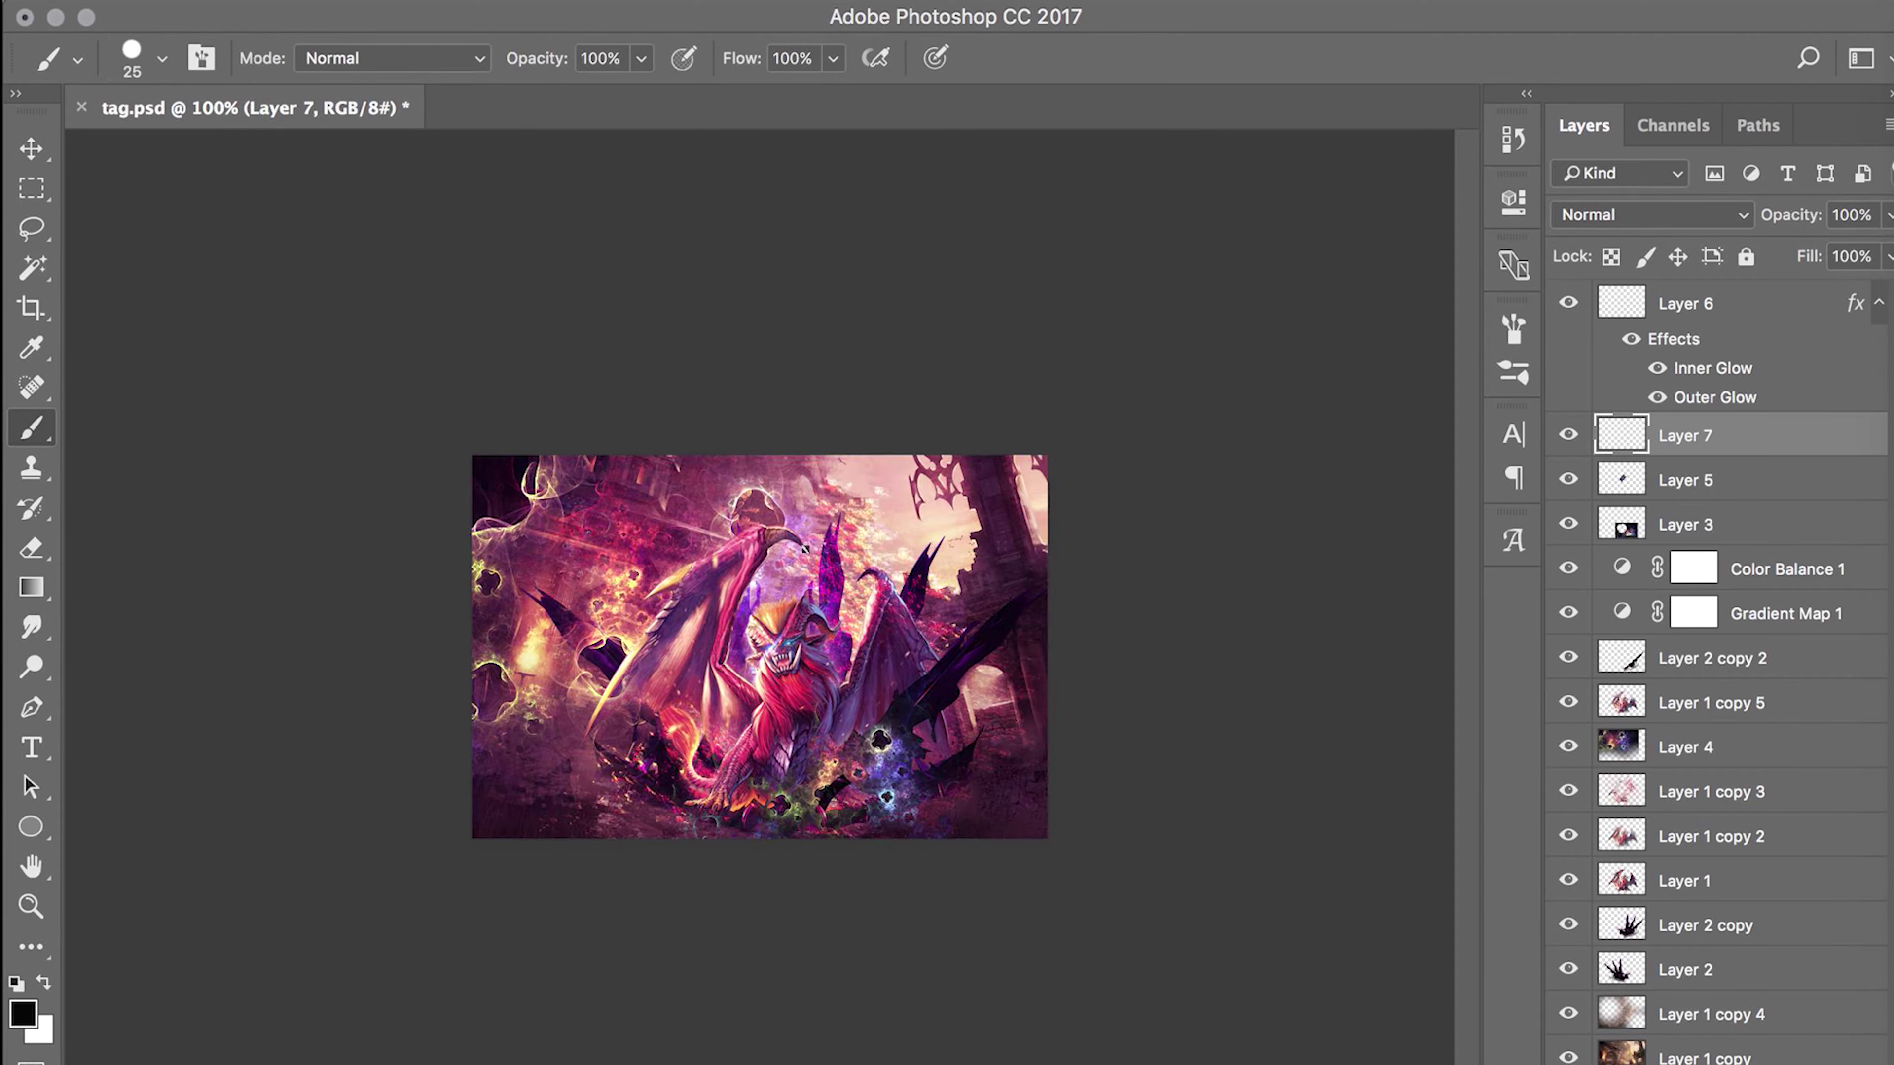
pyautogui.click(1626, 215)
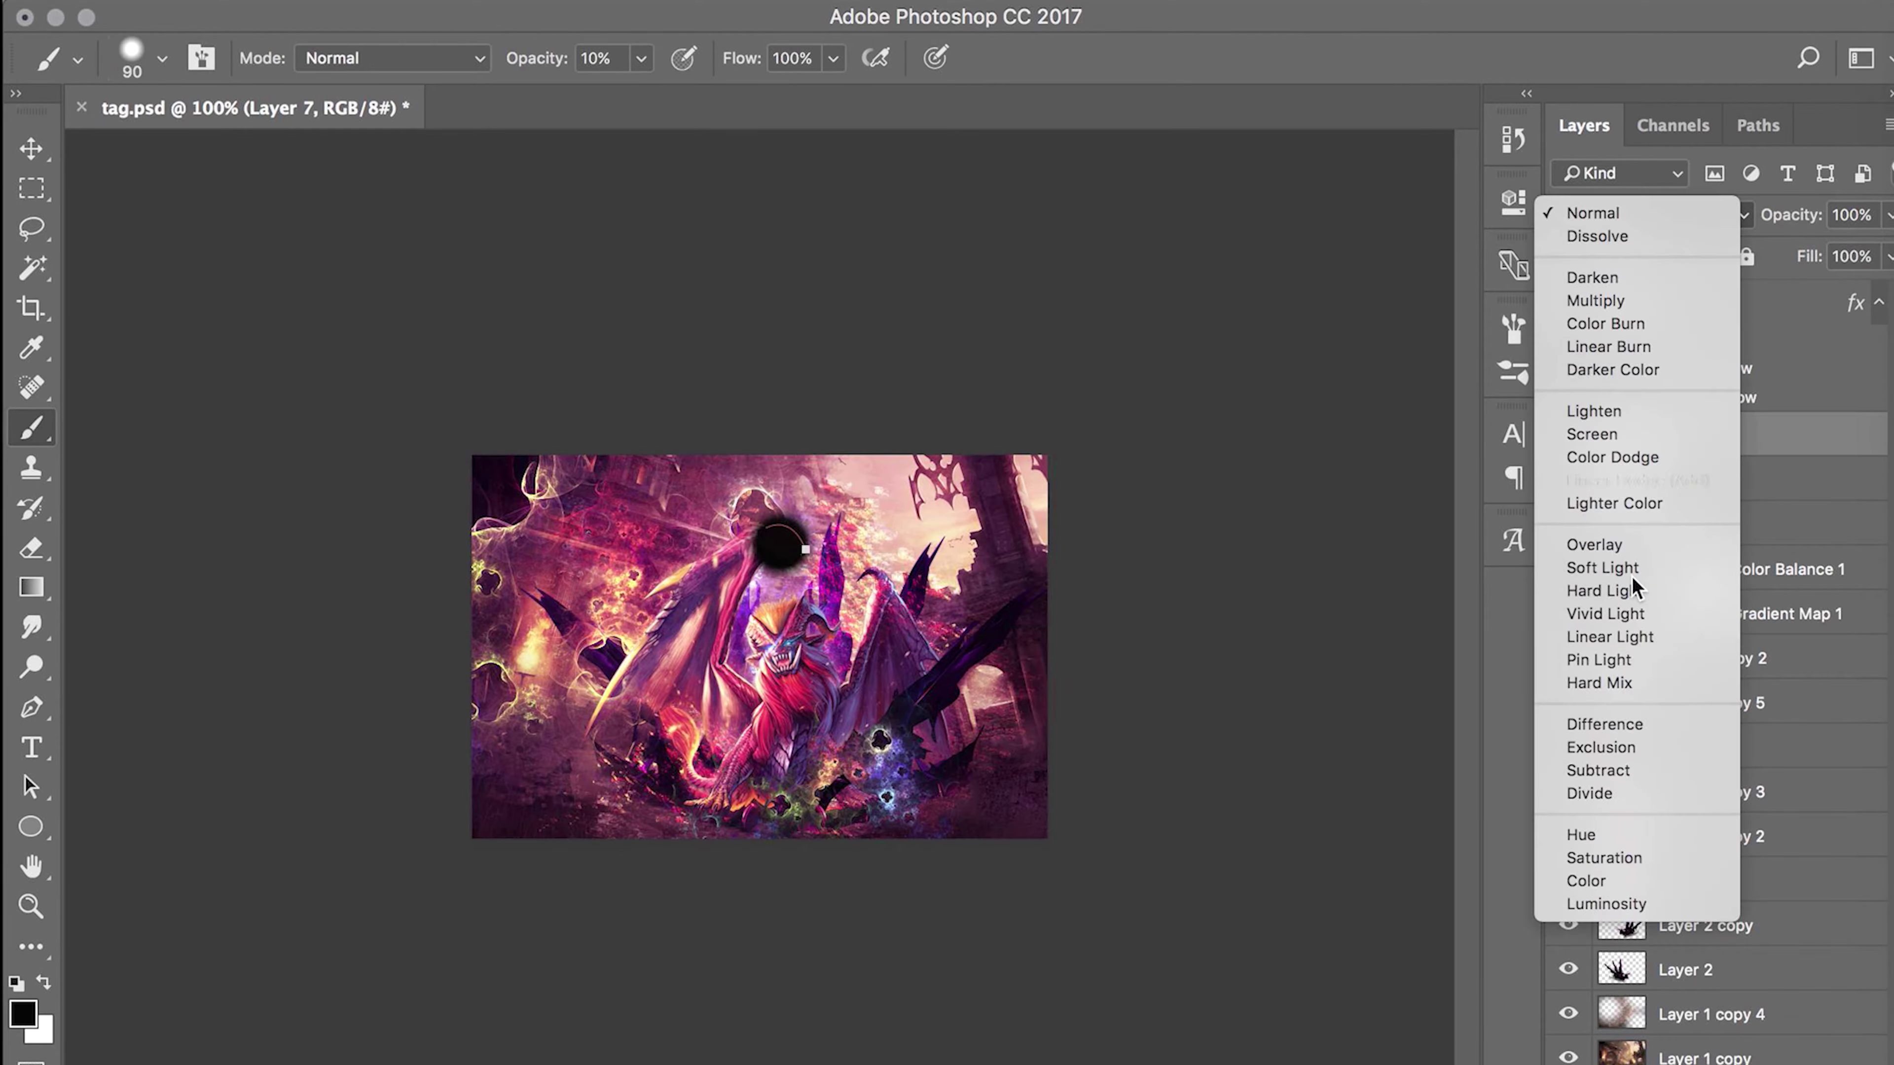
pyautogui.click(1611, 512)
pyautogui.press('v')
pyautogui.press('2')
pyautogui.press('5')
pyautogui.press('7')
# - Paint four soft black dabs on Layer 7 to darken parts of the image
pyautogui.press('b')
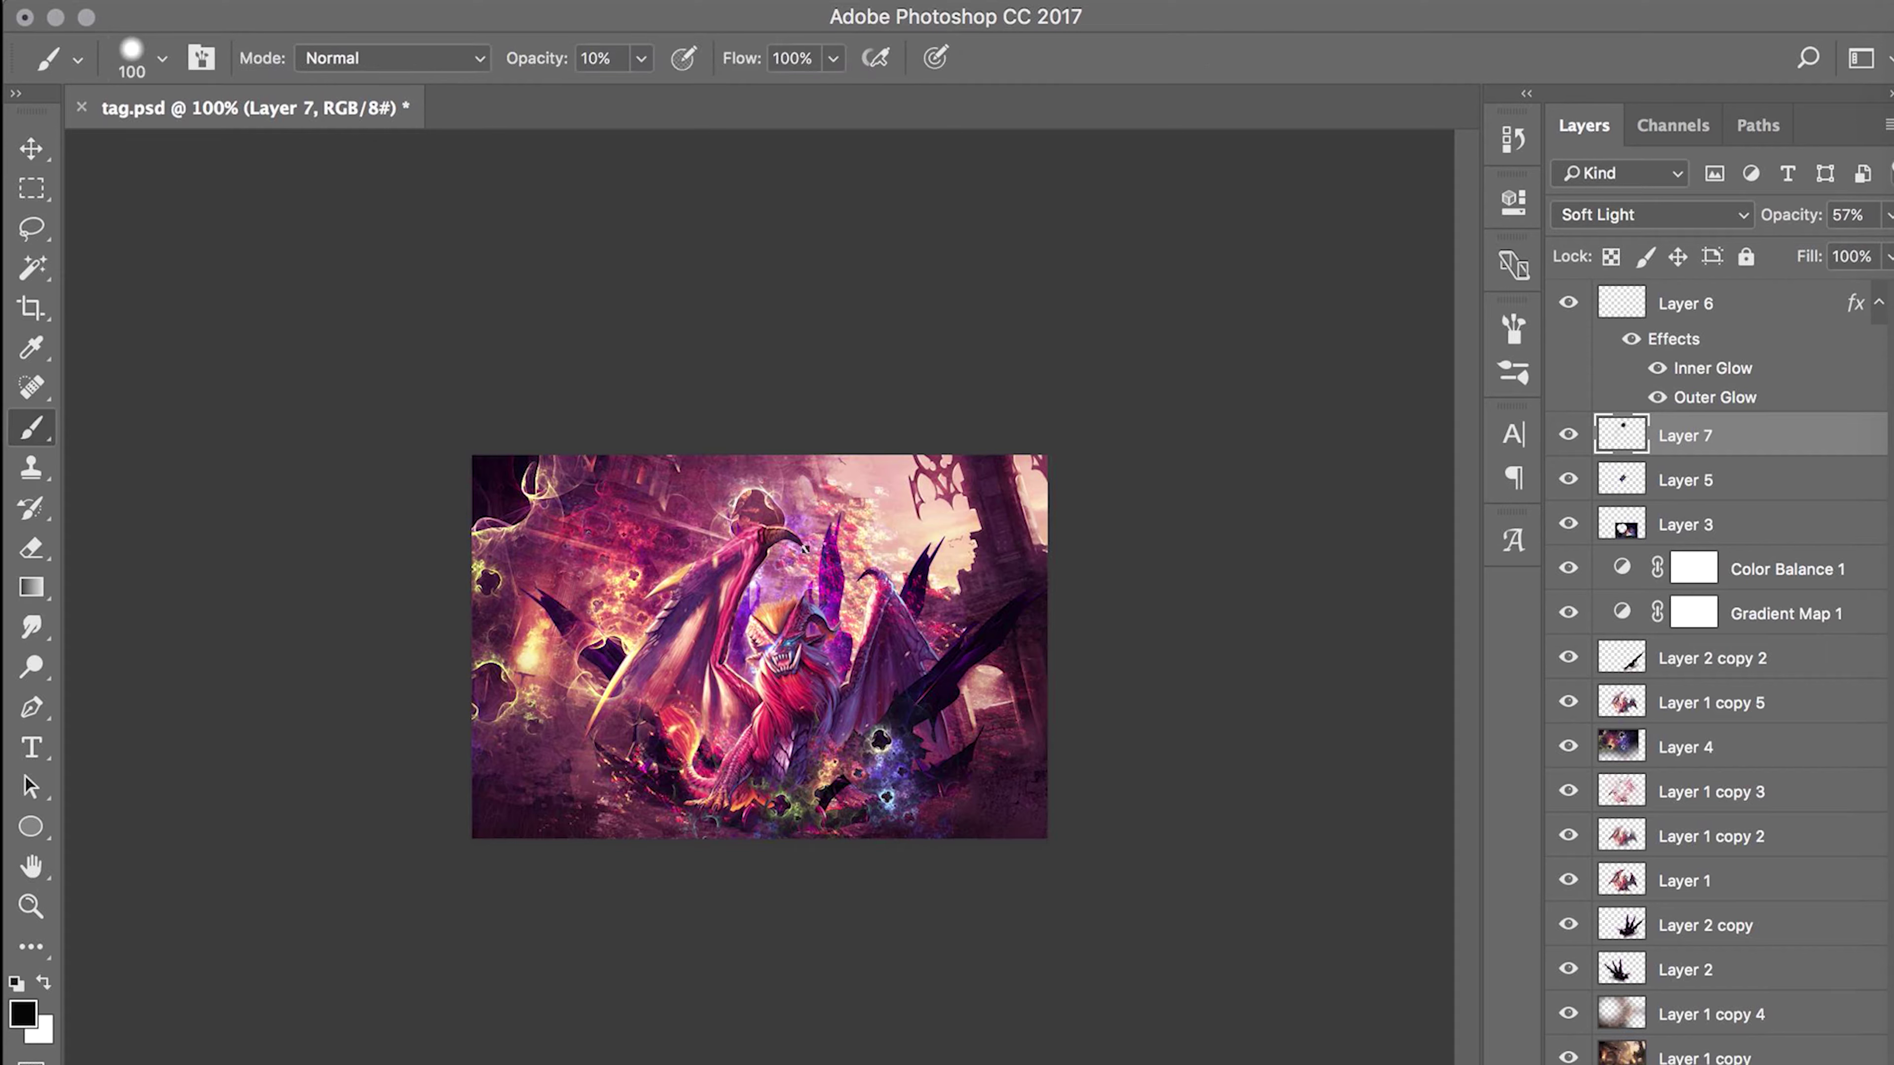
pyautogui.click(745, 549)
pyautogui.click(670, 564)
pyautogui.click(701, 828)
pyautogui.click(945, 645)
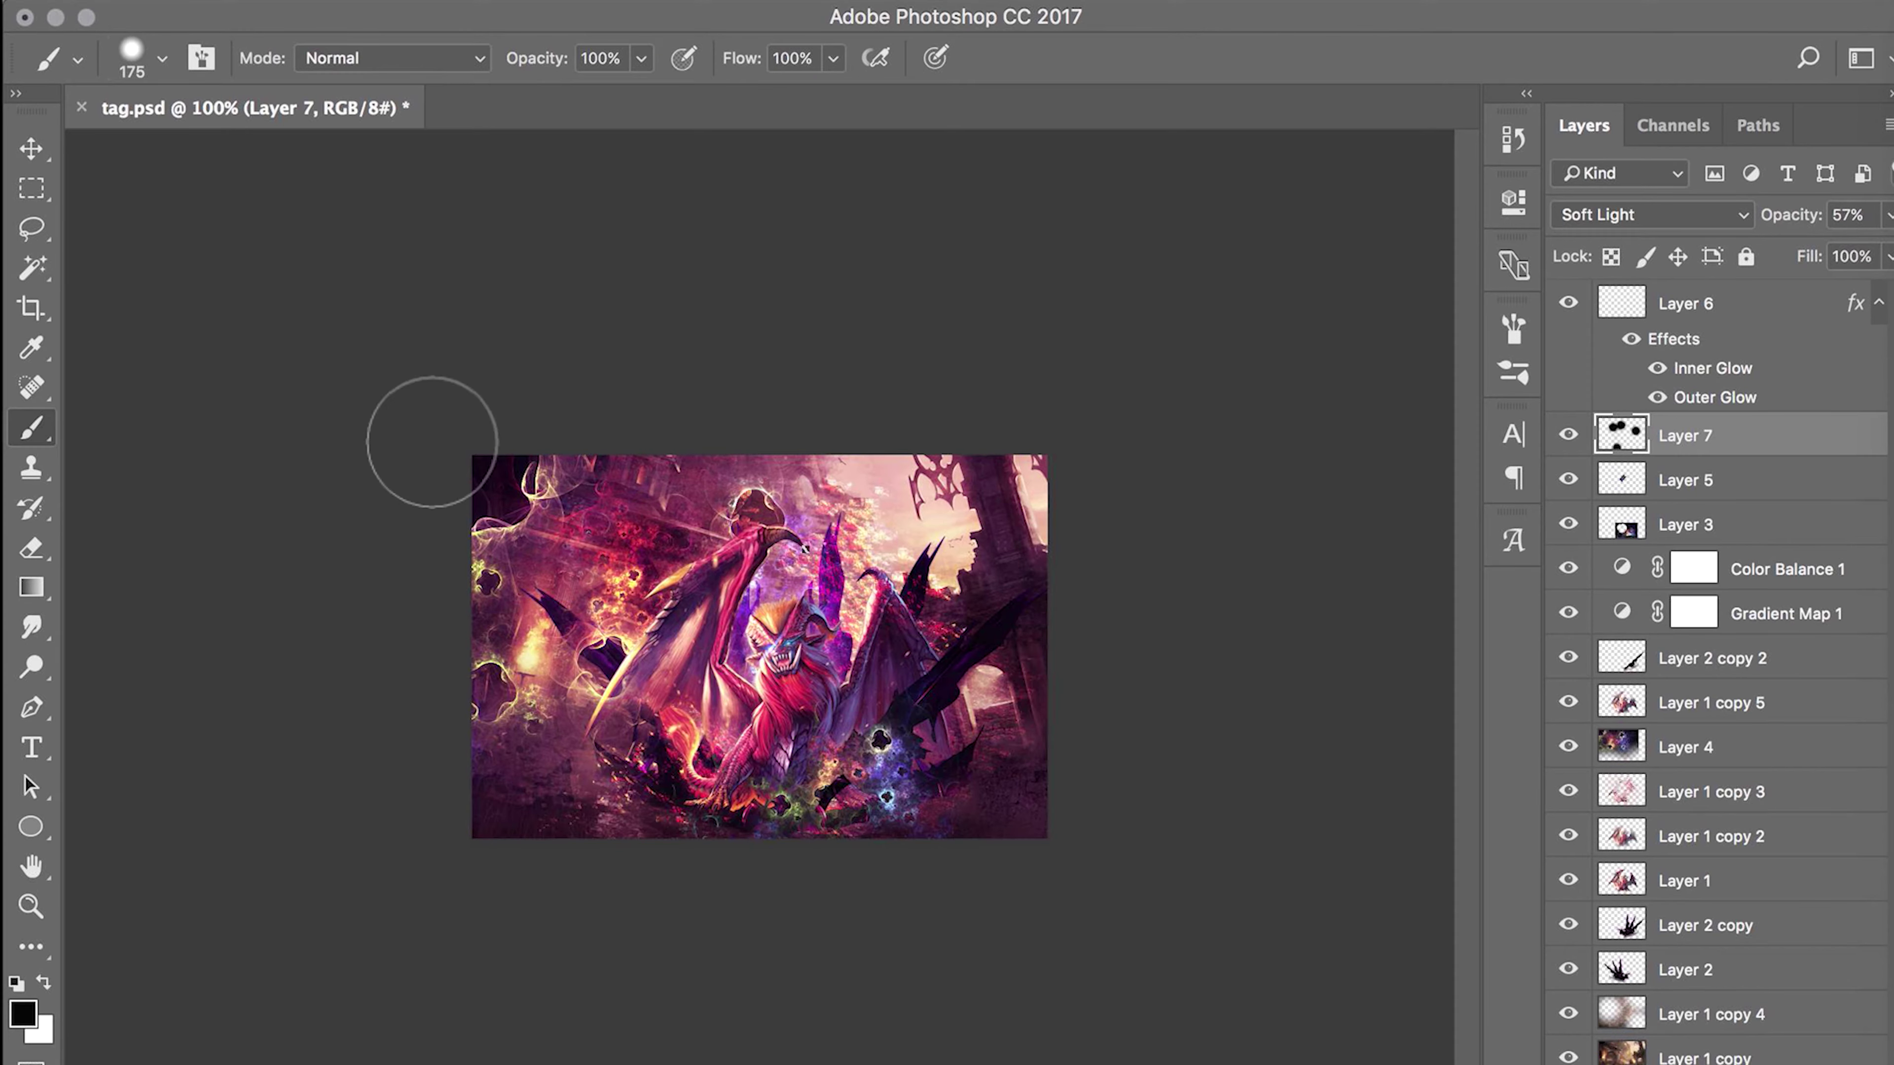
pyautogui.click(1569, 322)
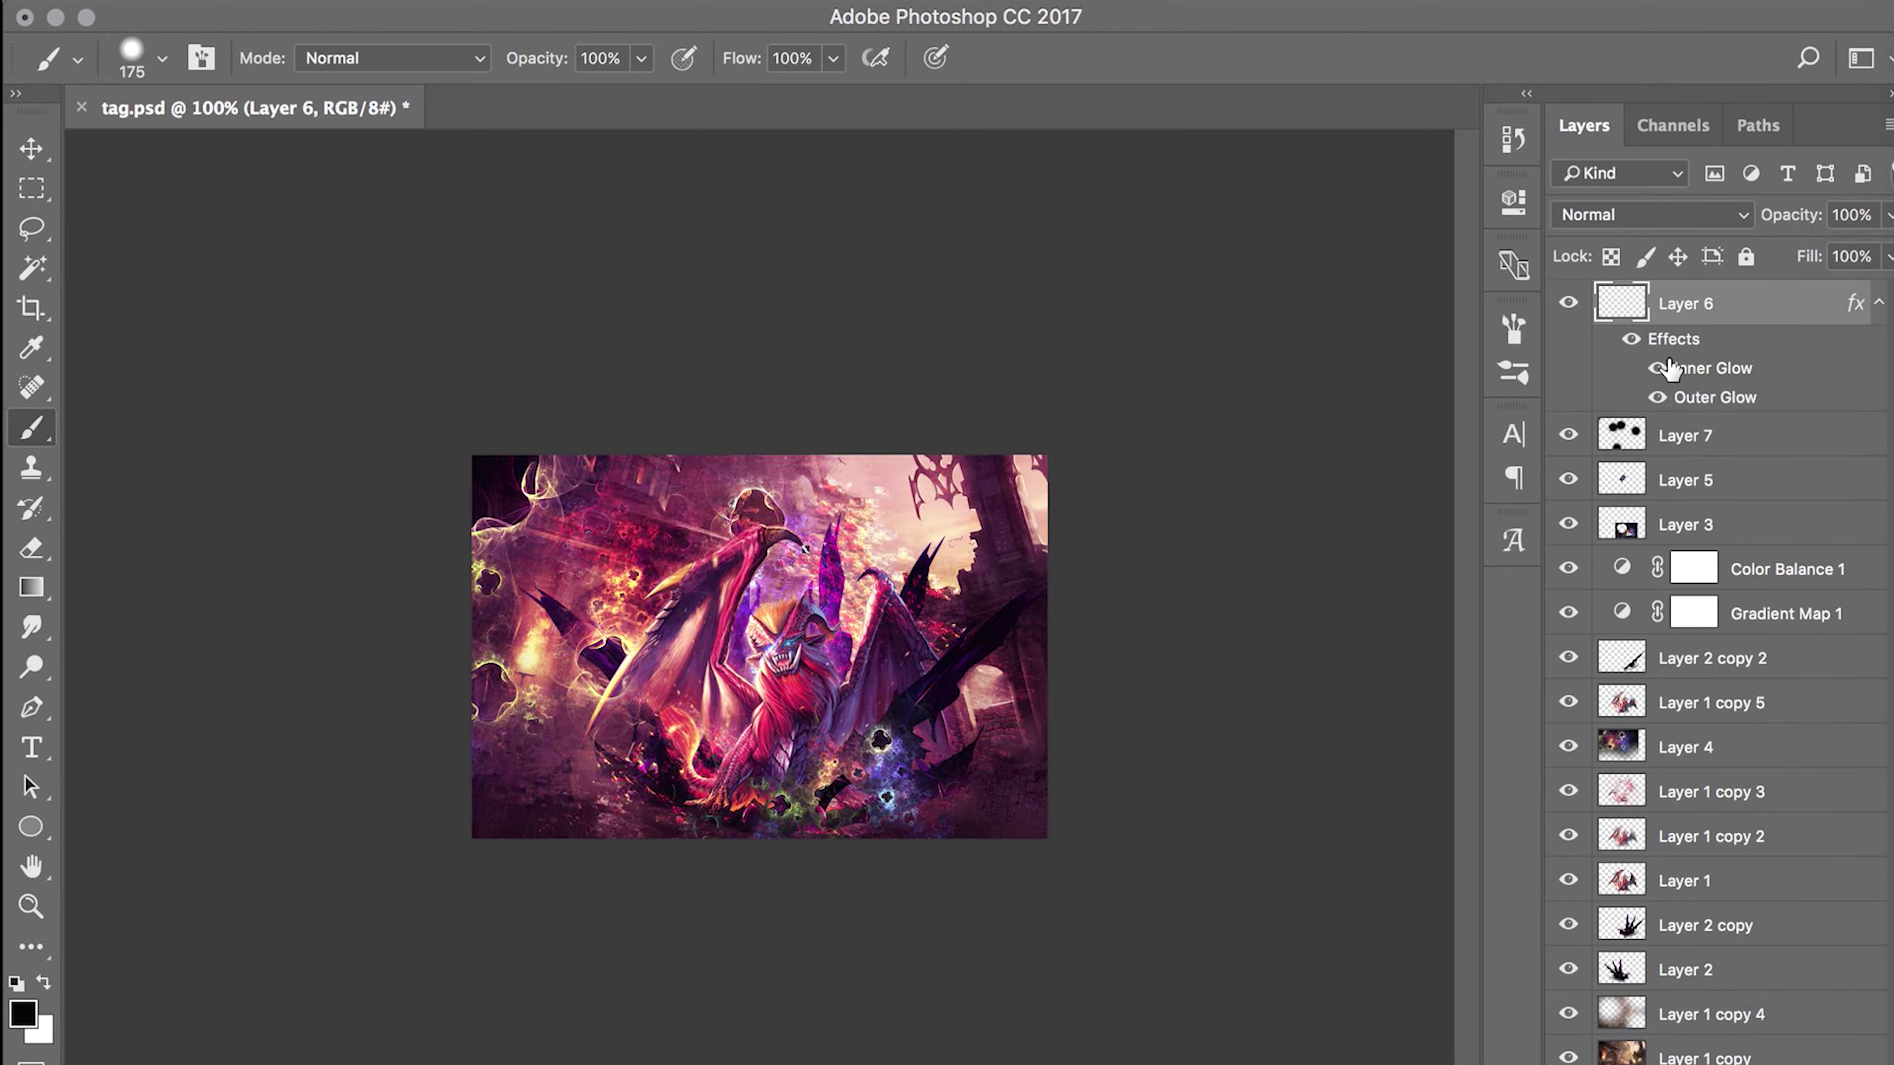
# - Set Layer 6's Inner Glow to Normal blending with a purple sampled from the artwork
pyautogui.doubleClick(1713, 368)
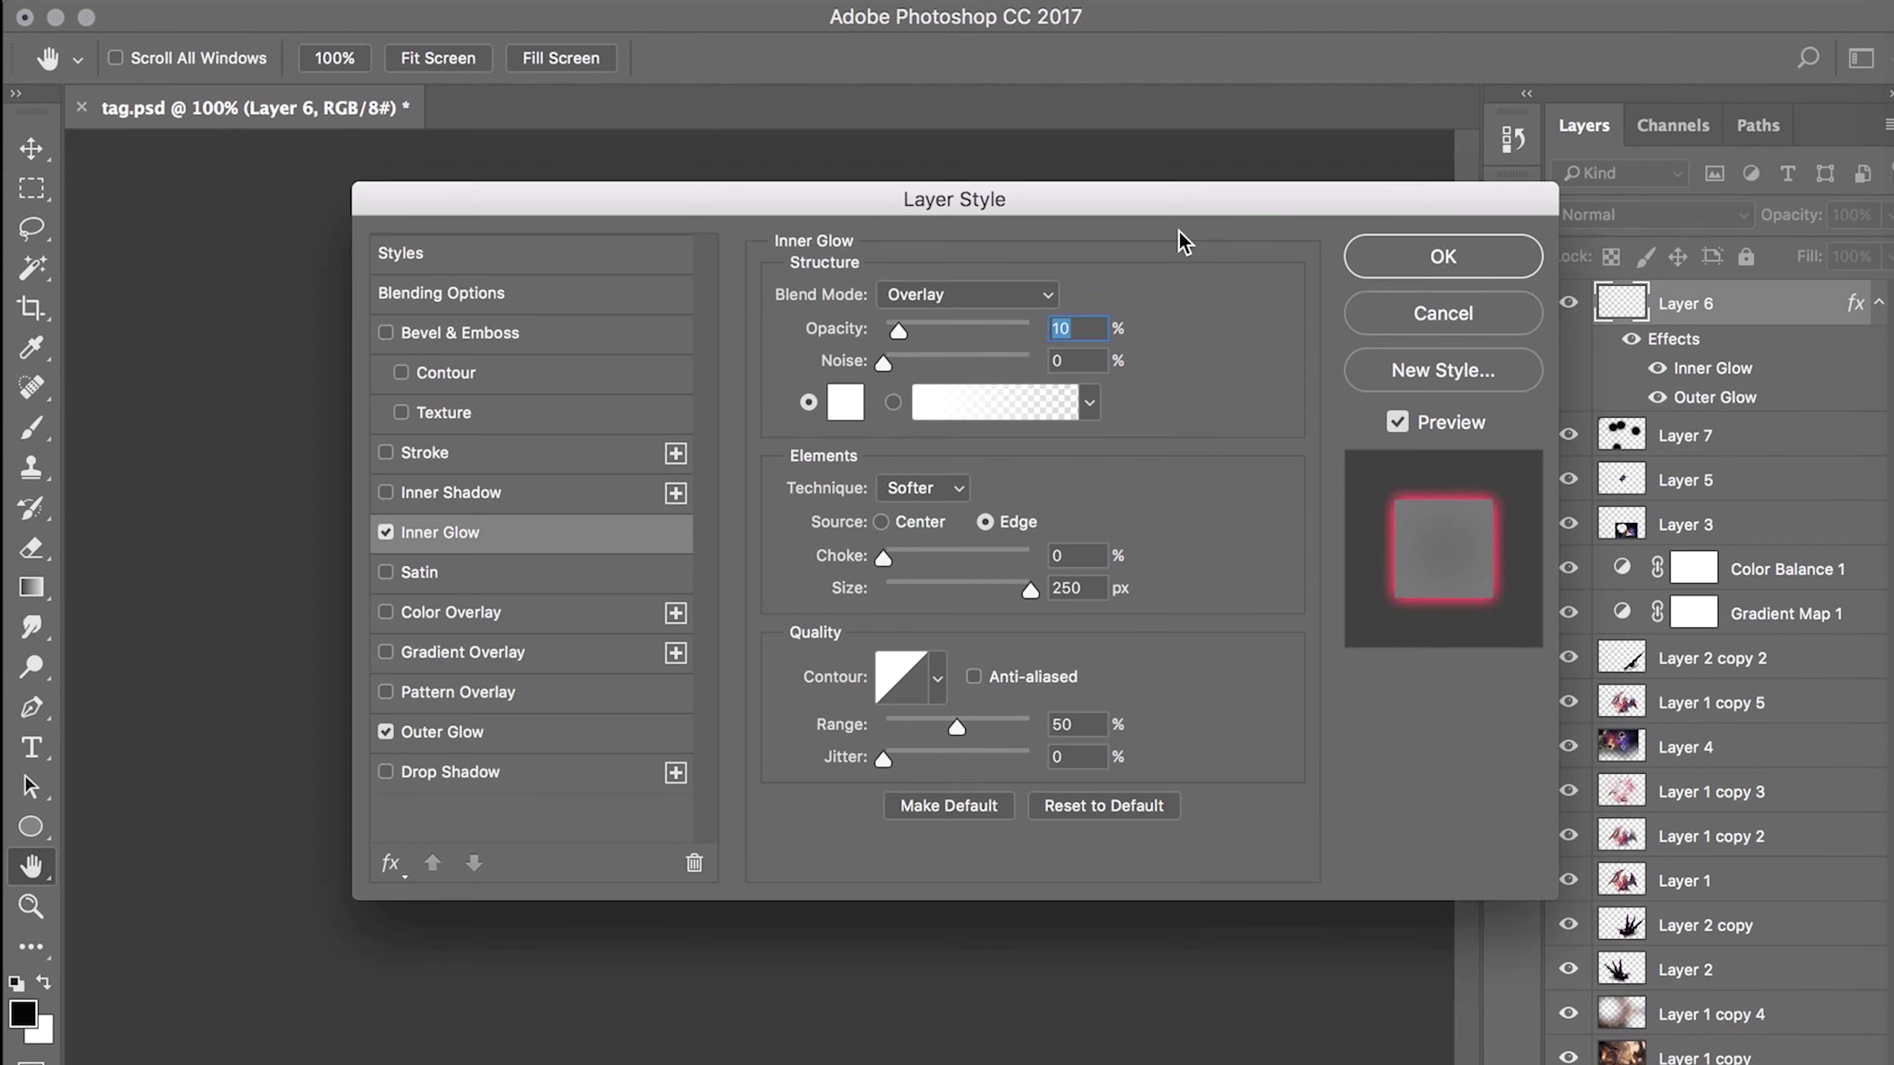
pyautogui.moveTo(941, 186); pyautogui.dragTo(1735, 262)
pyautogui.moveTo(1774, 390); pyautogui.dragTo(1682, 390)
pyautogui.click(1748, 358)
pyautogui.click(1678, 22)
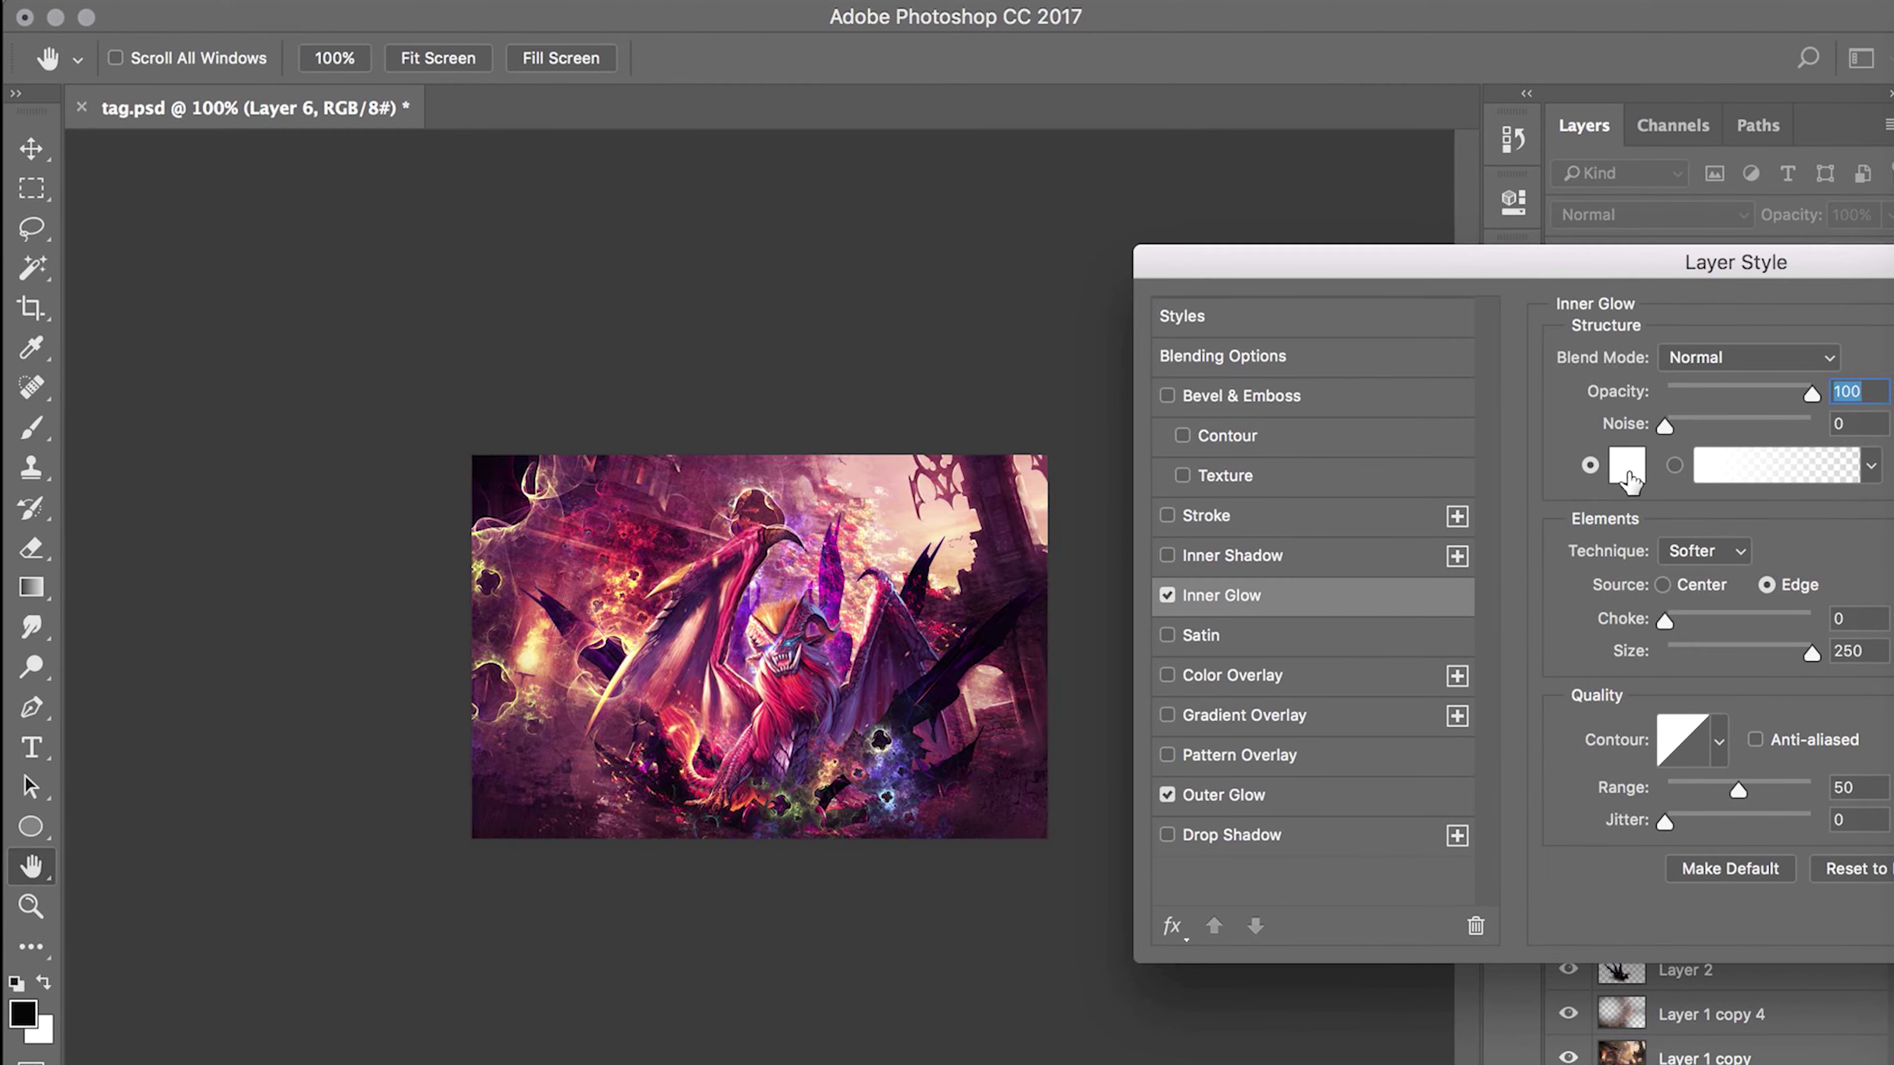
pyautogui.click(1627, 468)
pyautogui.click(836, 602)
pyautogui.click(1649, 361)
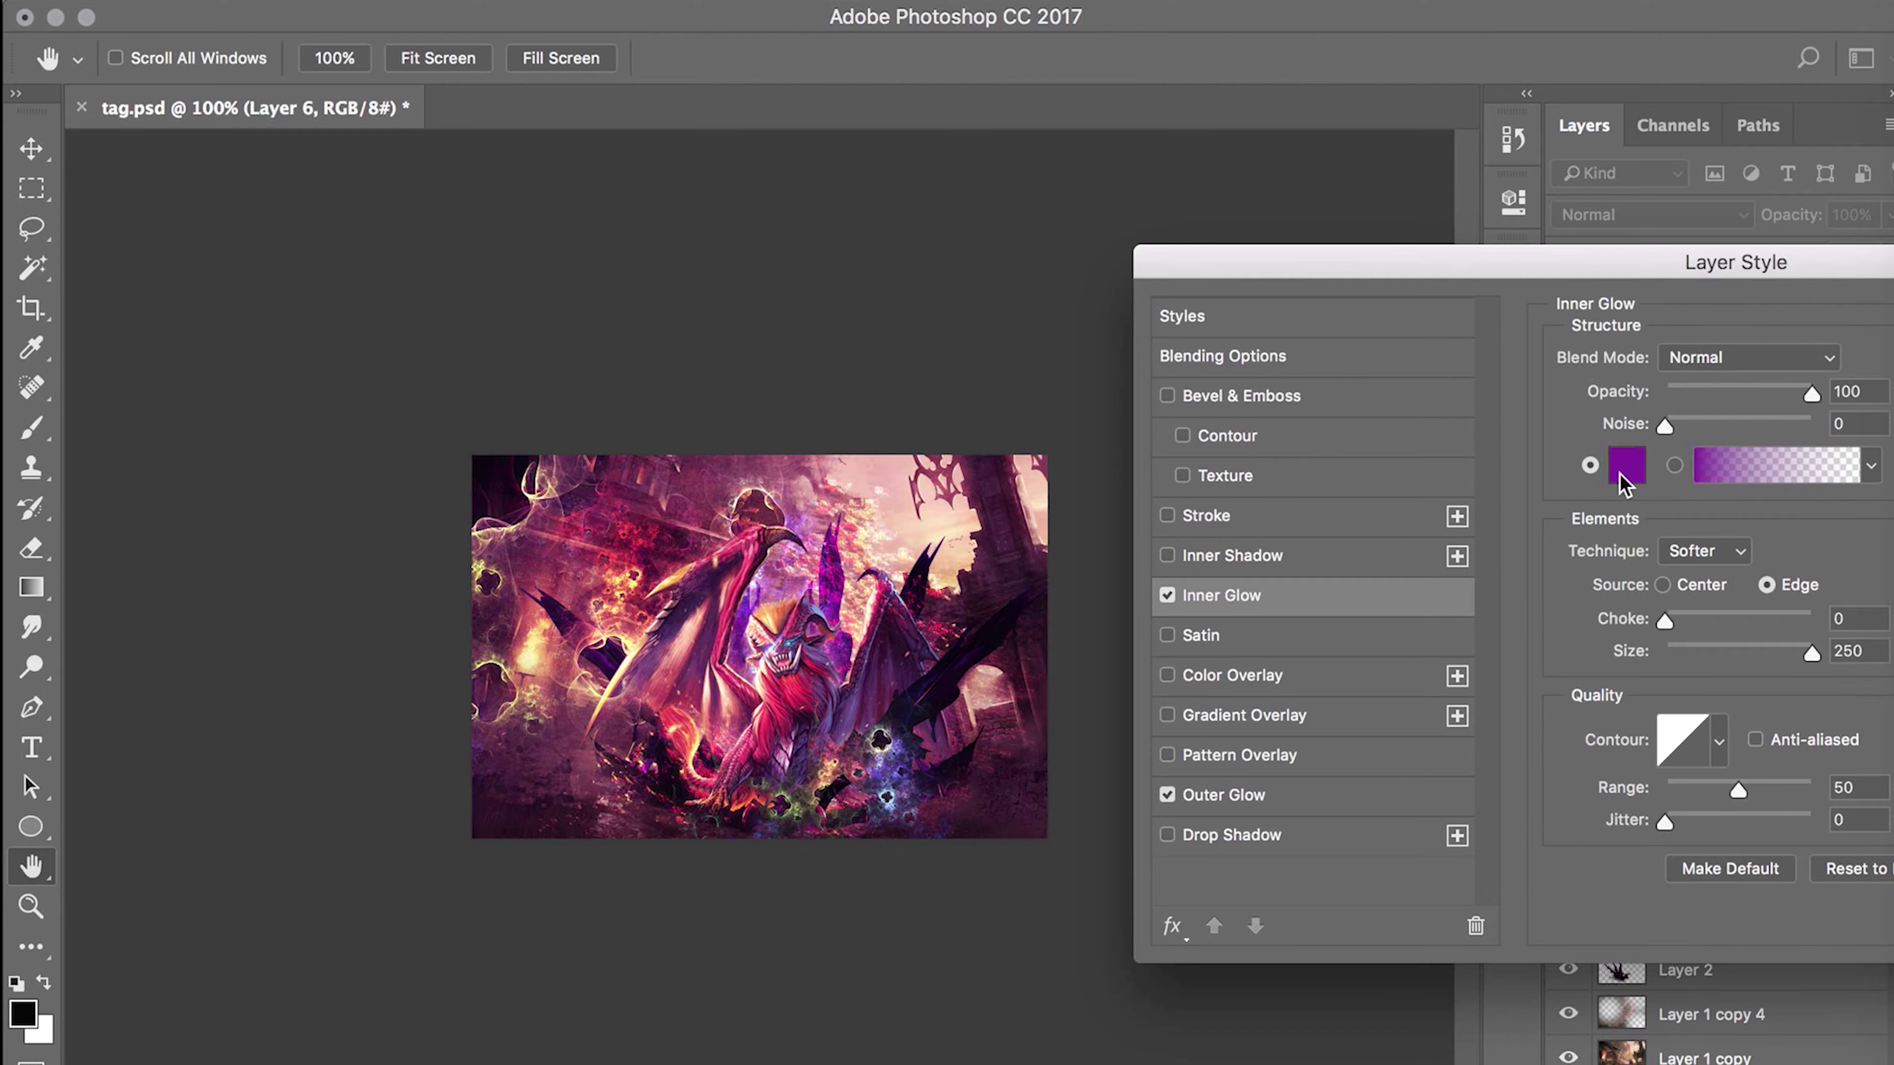
# - Give Layer 6's Outer Glow the same sampled purple, apply it, and begin a new layer
pyautogui.click(1208, 795)
pyautogui.click(1626, 466)
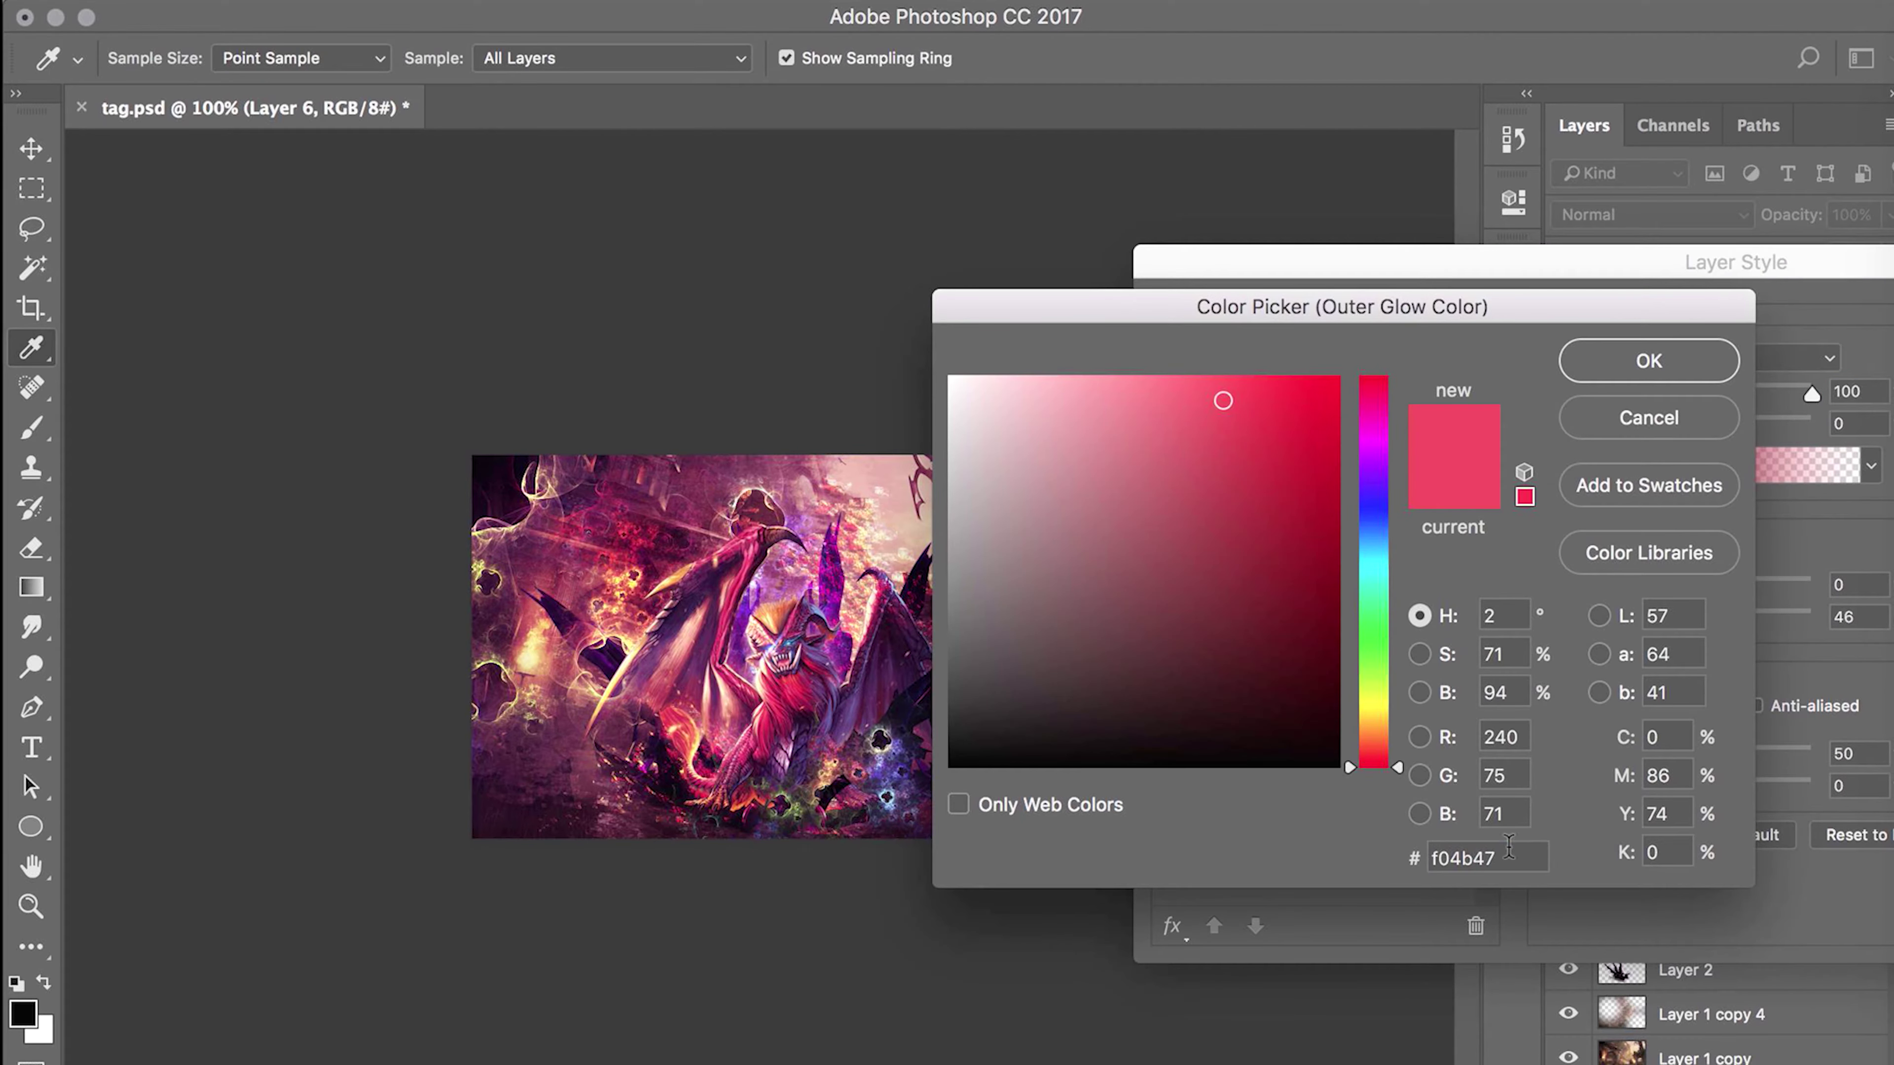
pyautogui.click(837, 603)
pyautogui.click(1648, 360)
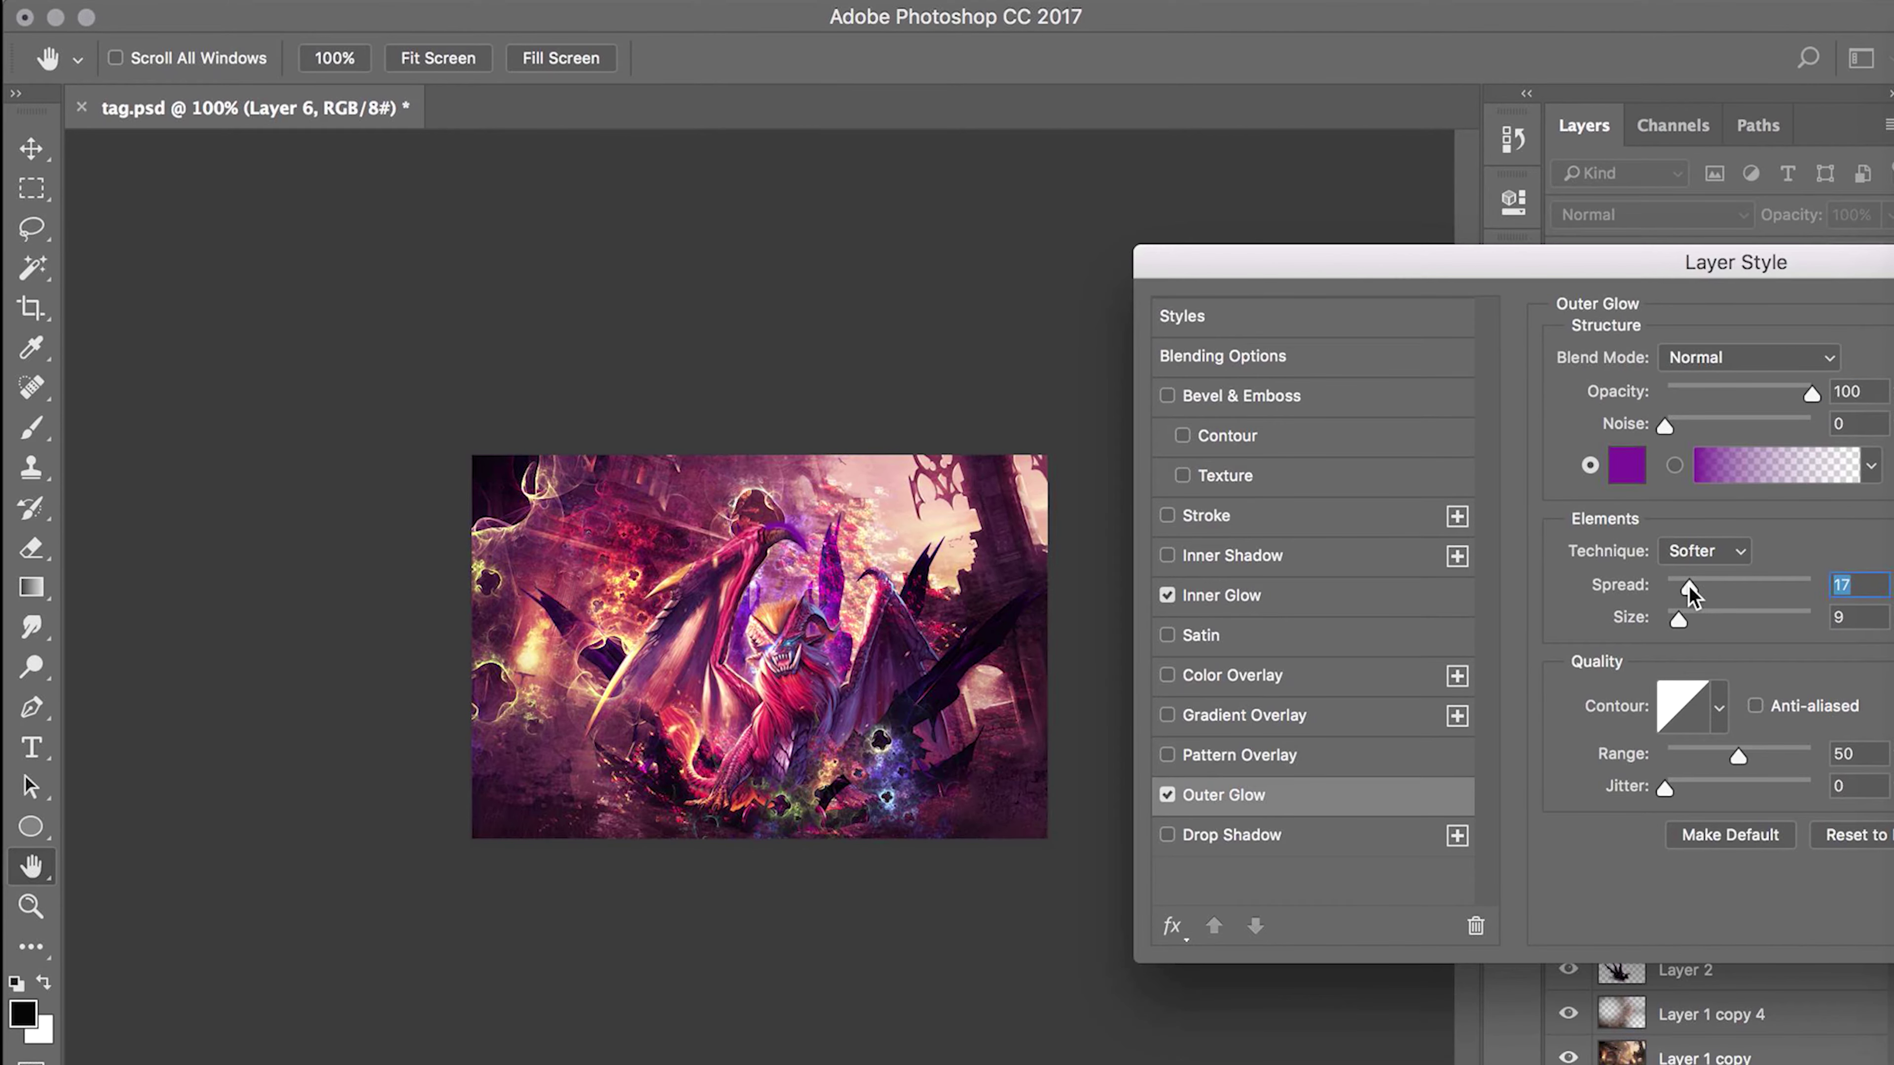
pyautogui.press('Return')
pyautogui.press('p')
pyautogui.hotkey('ctrl', 'shift', 'n')
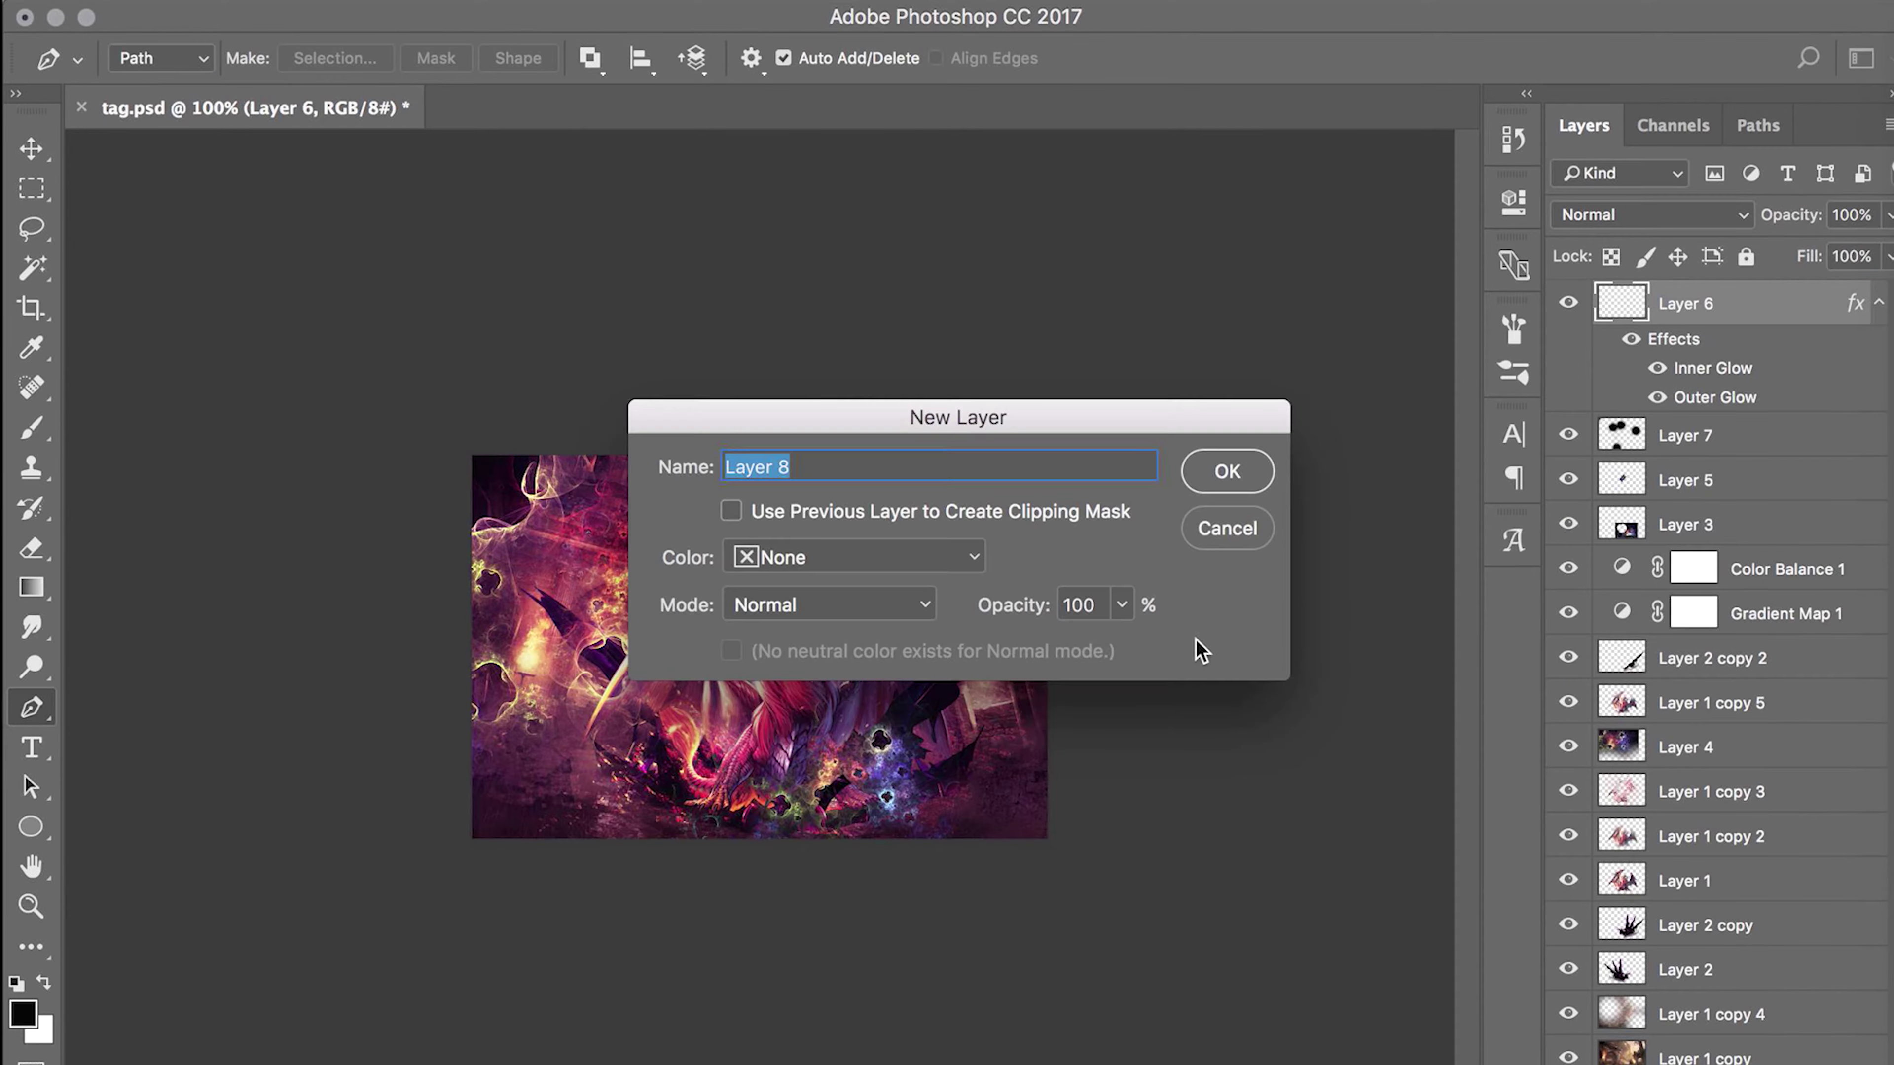
# - Create Layer 8 and stroke the pen path, undoing the too-thick black stroke
pyautogui.press('Return')
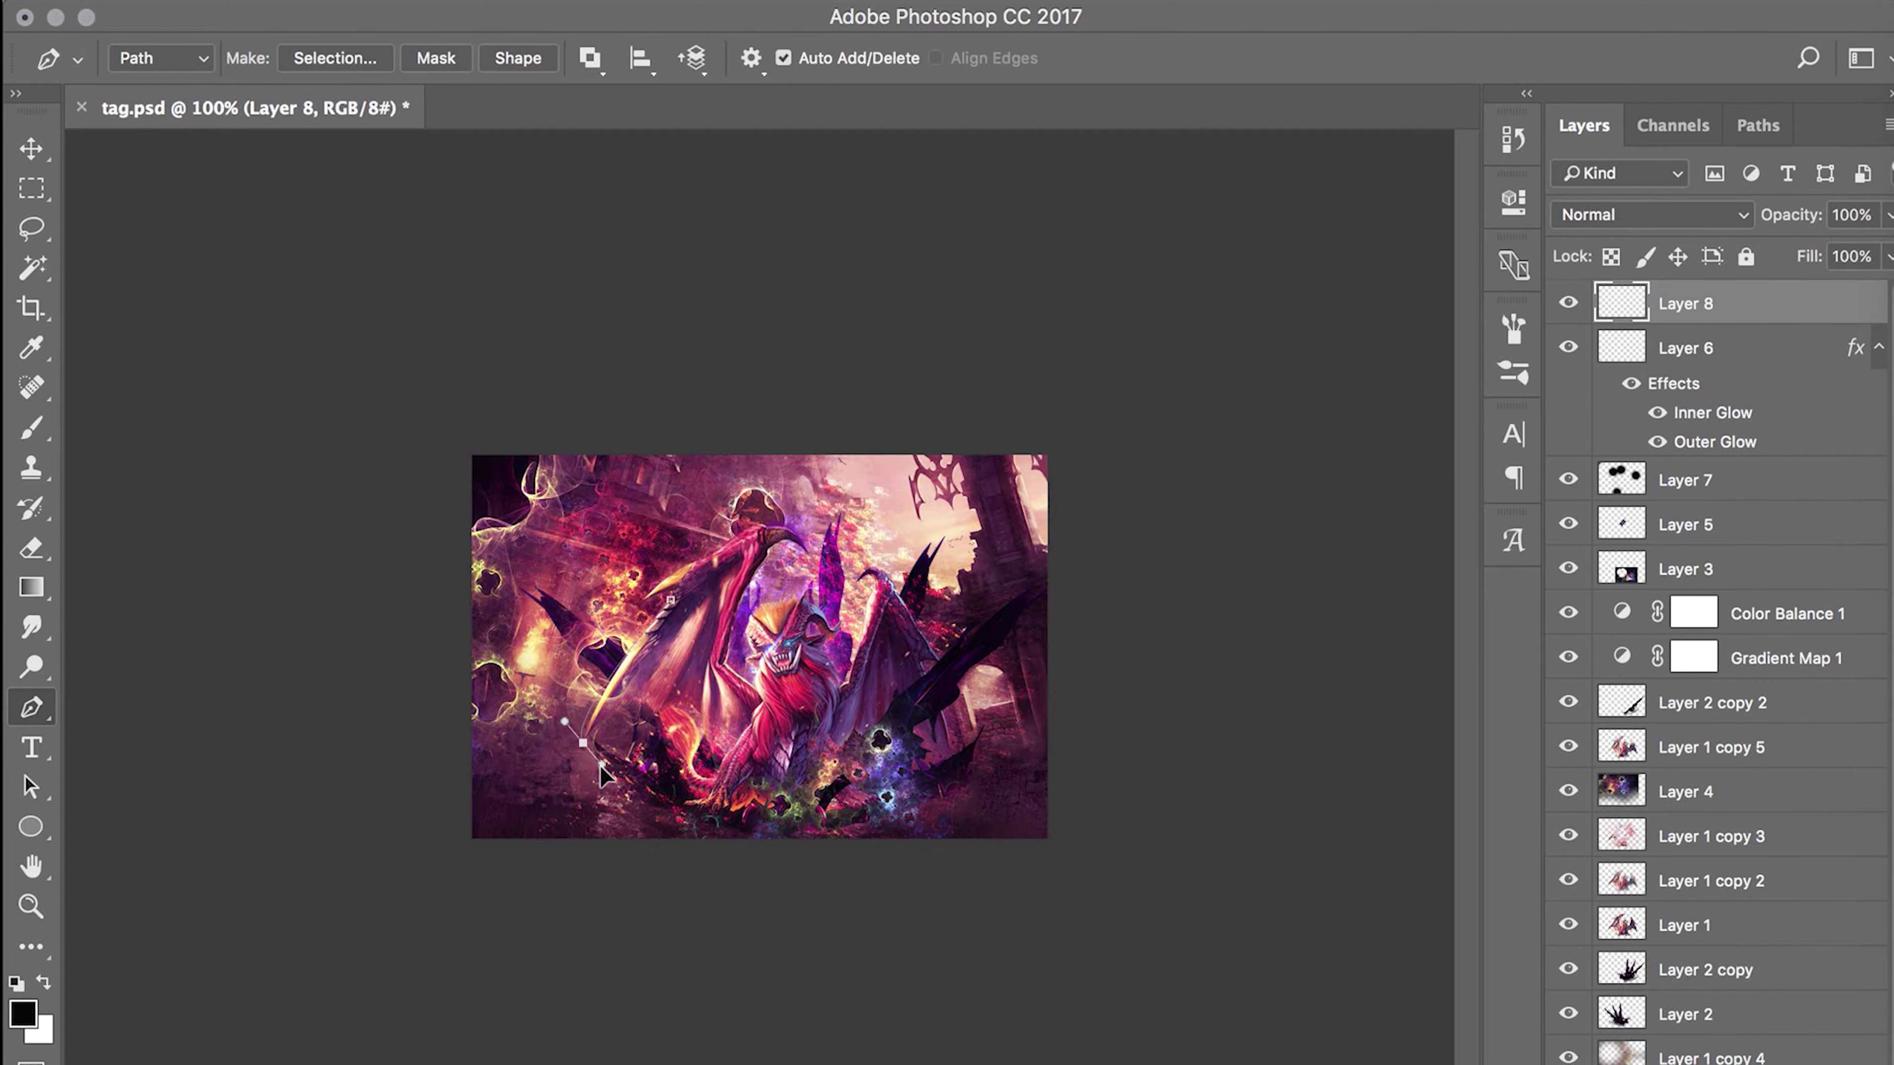
pyautogui.rightClick(582, 776)
pyautogui.click(782, 825)
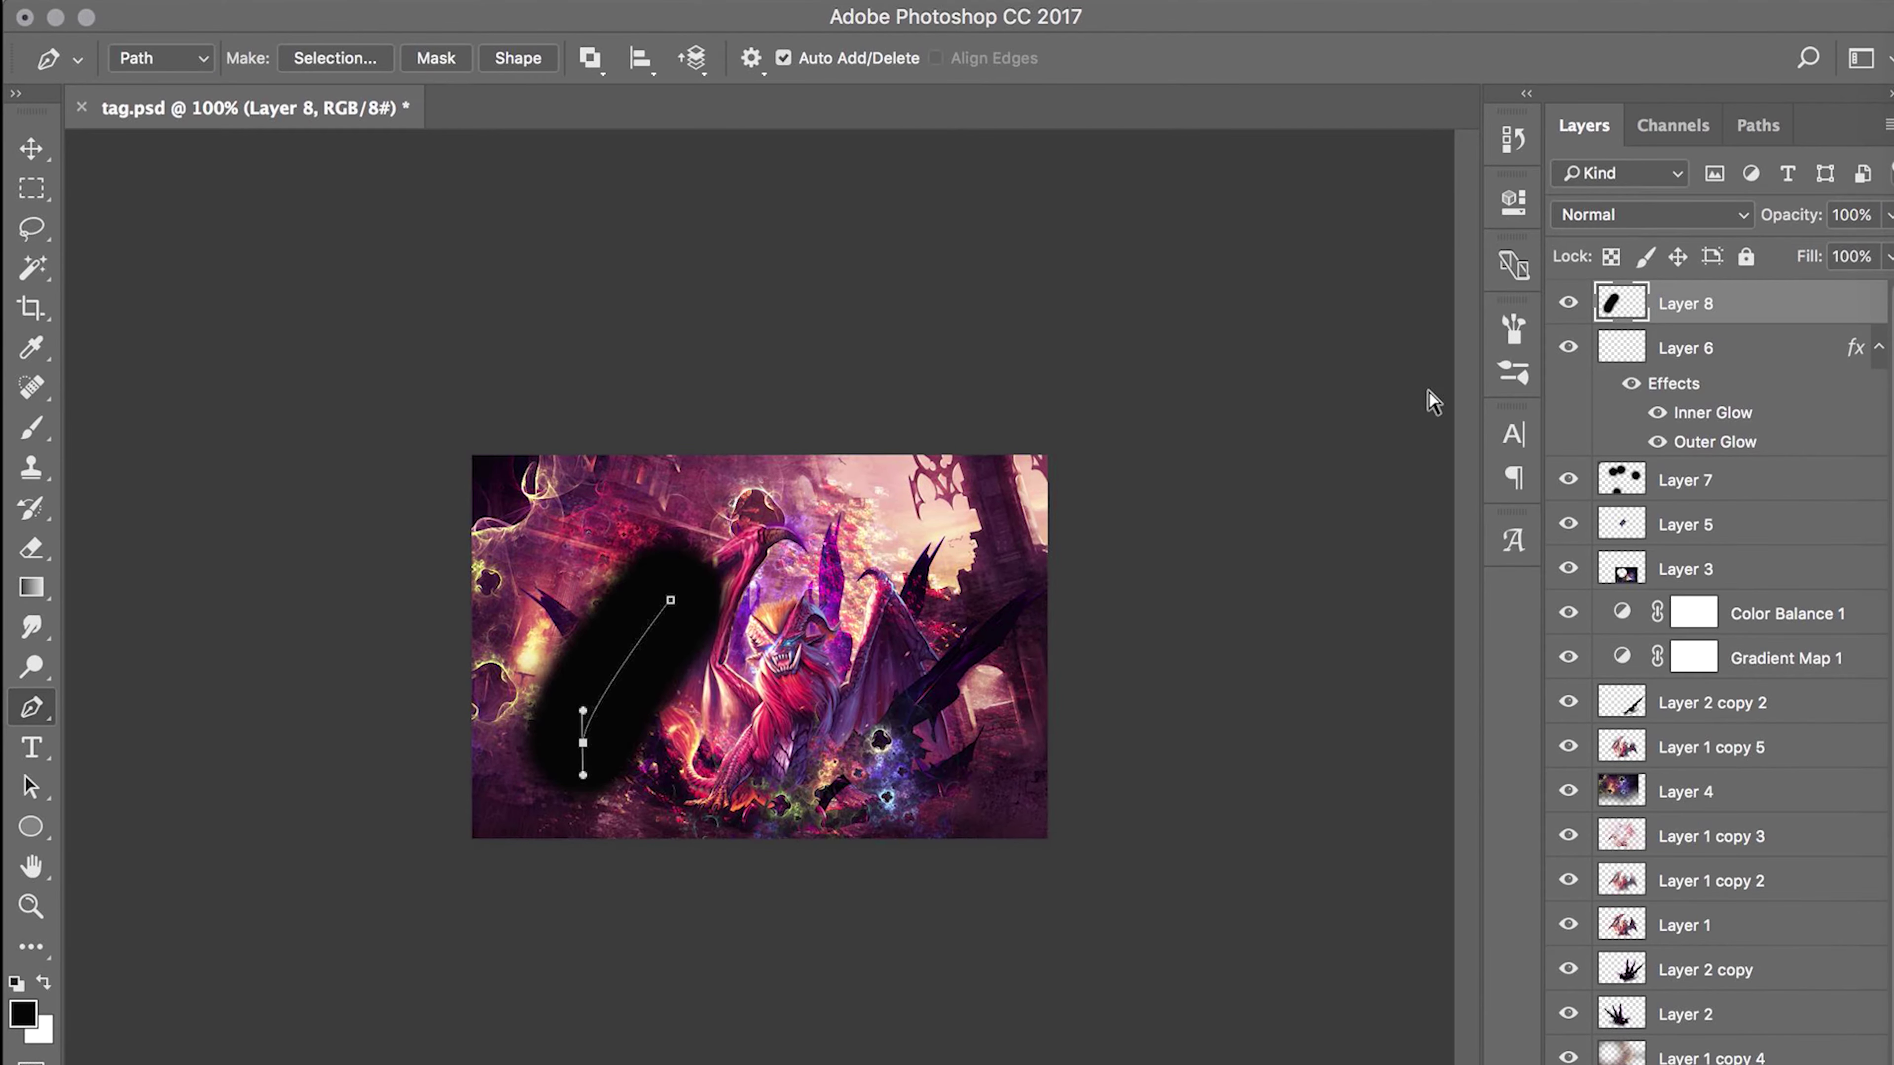
pyautogui.hotkey('ctrl', 'z')
# - Set the brush to 1 px and stroke the pen path onto Layer 8
pyautogui.press('b')
pyautogui.click(161, 58)
pyautogui.write('175')
pyautogui.press('Return')
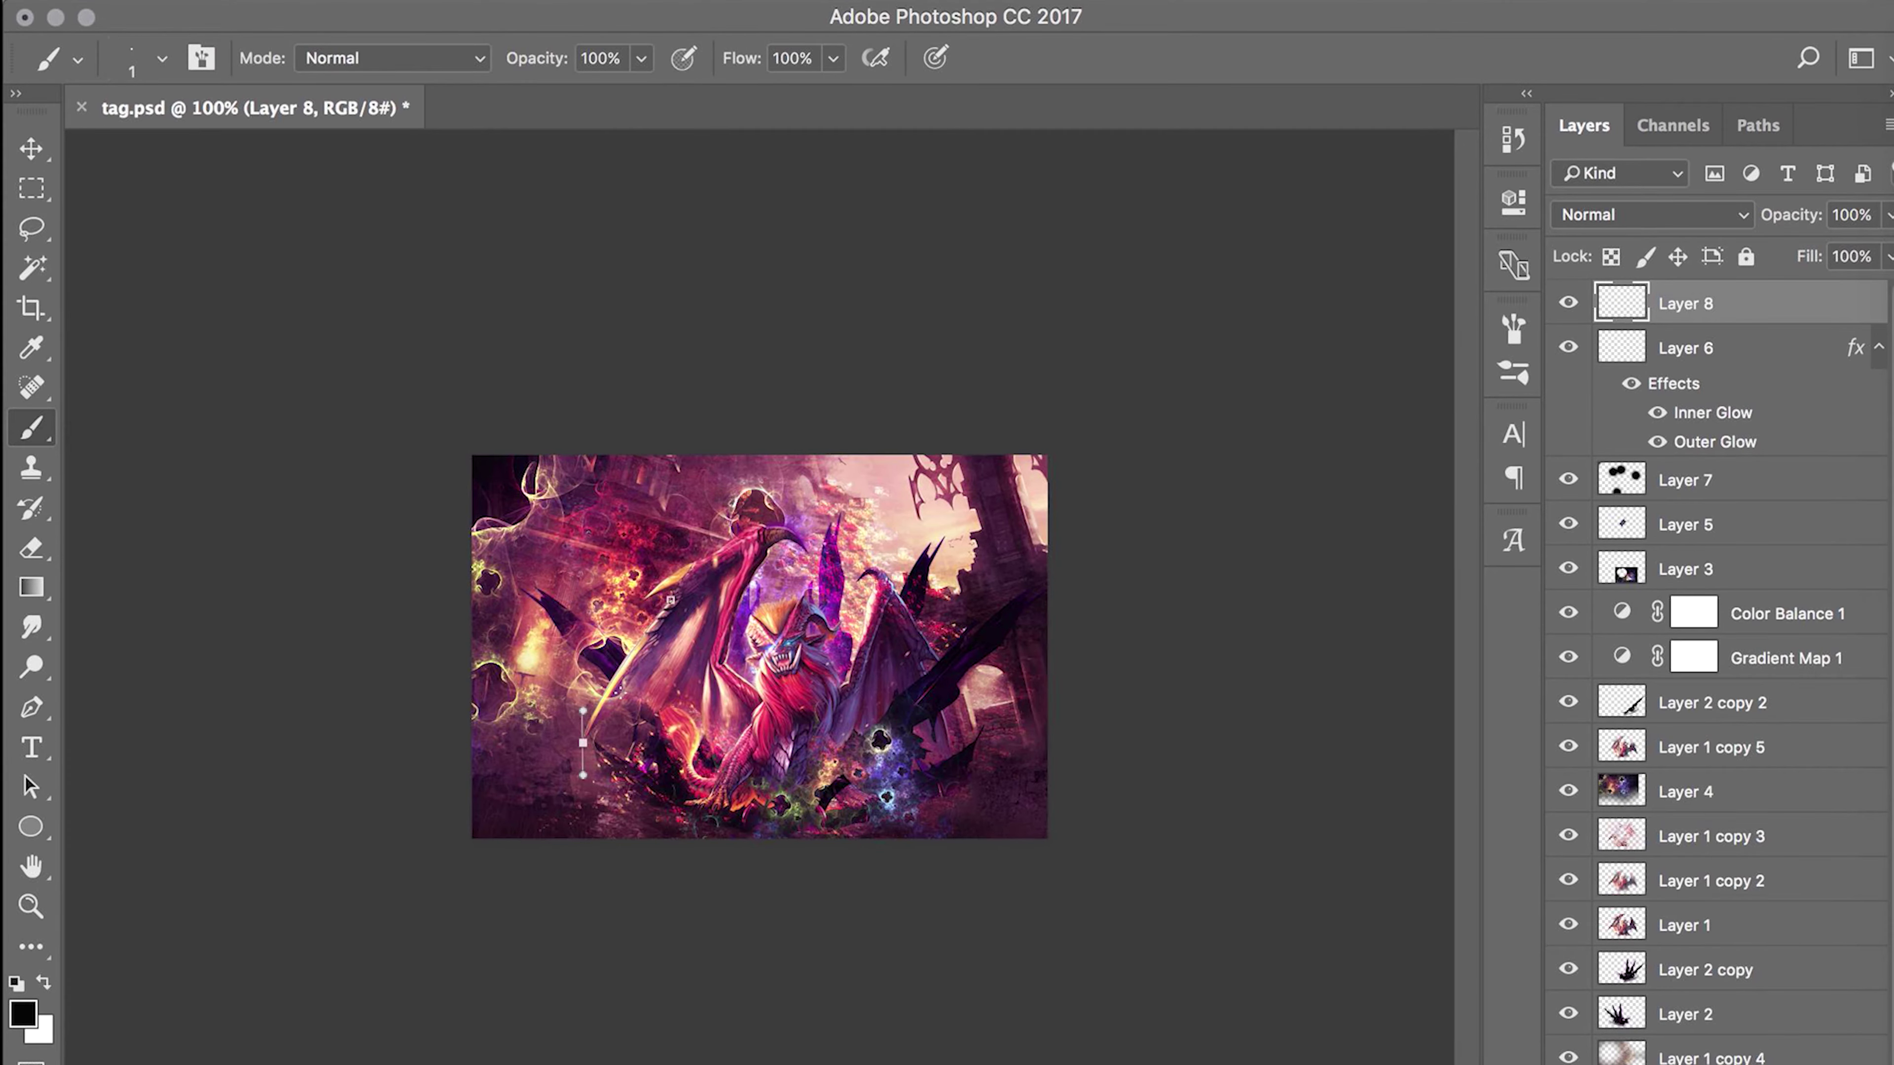
pyautogui.rightClick(596, 731)
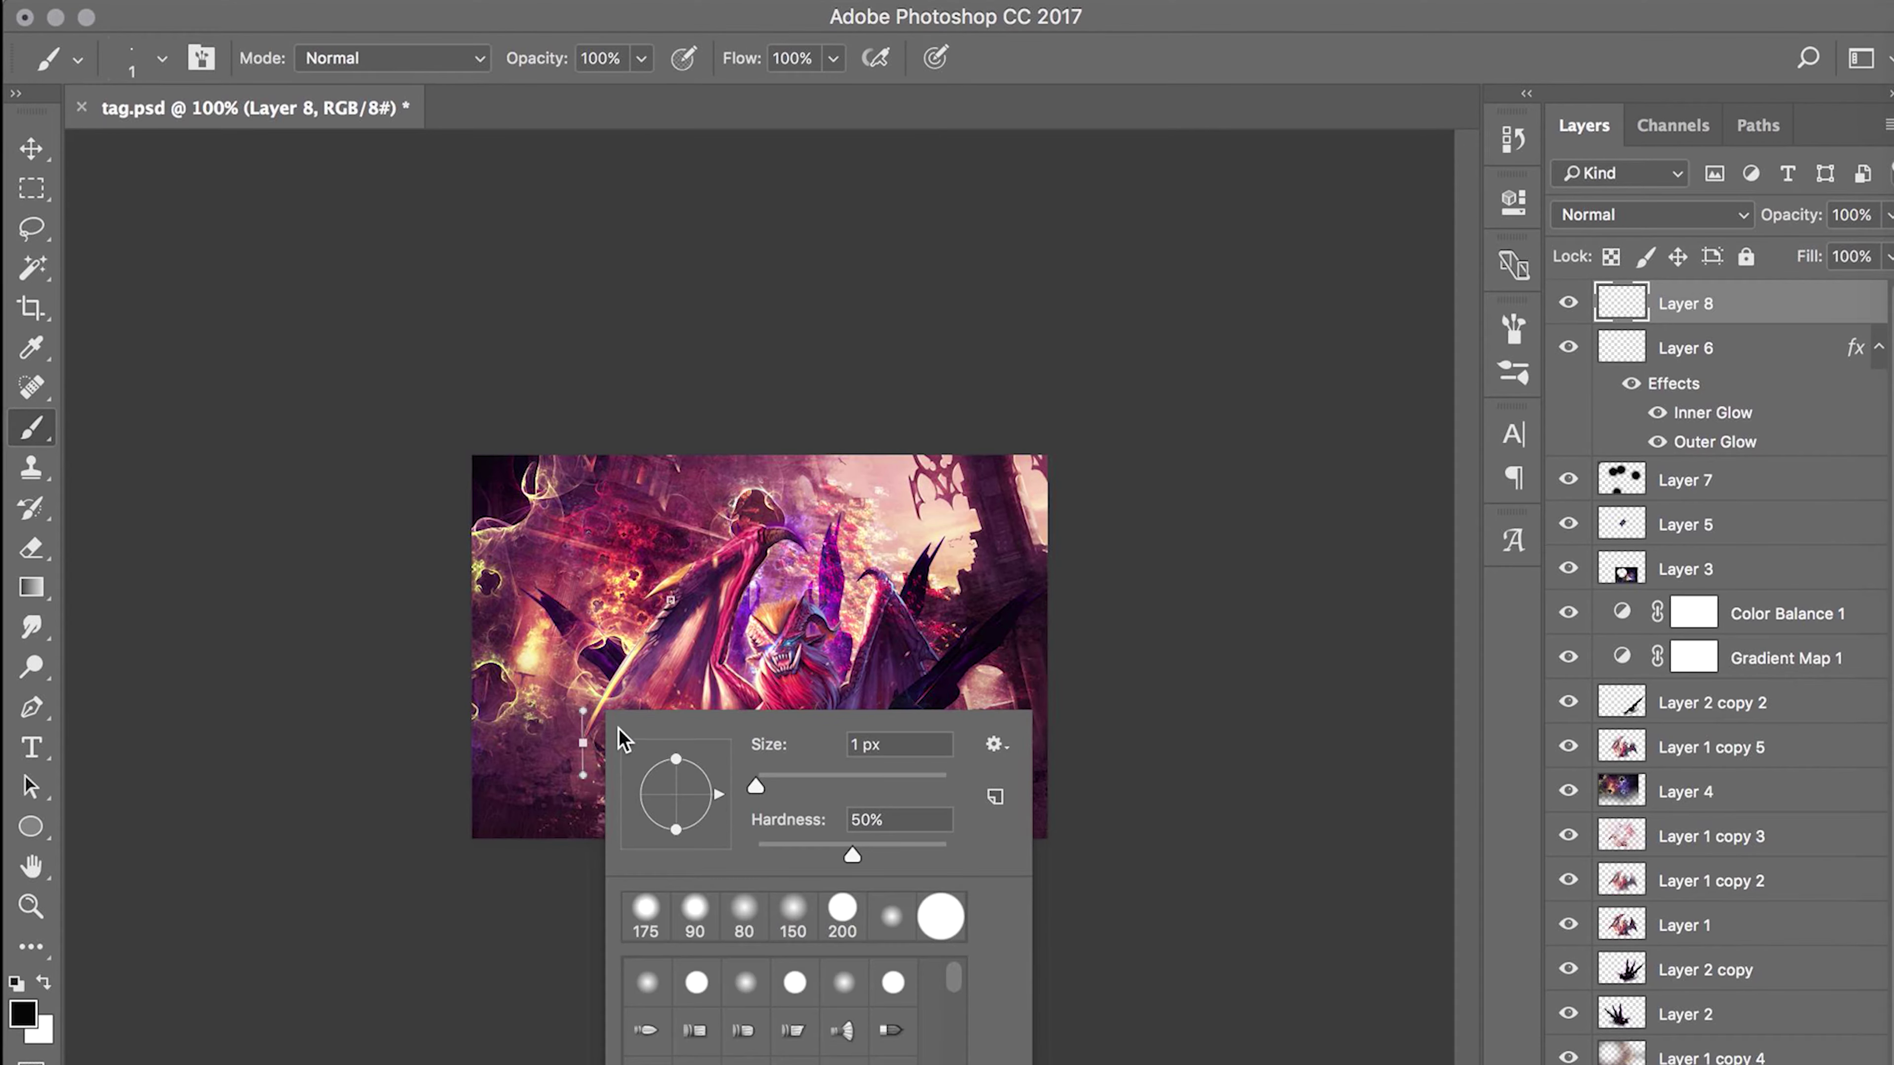
pyautogui.press('Escape')
pyautogui.press('p')
pyautogui.rightClick(629, 663)
pyautogui.click(801, 869)
pyautogui.press('Return')
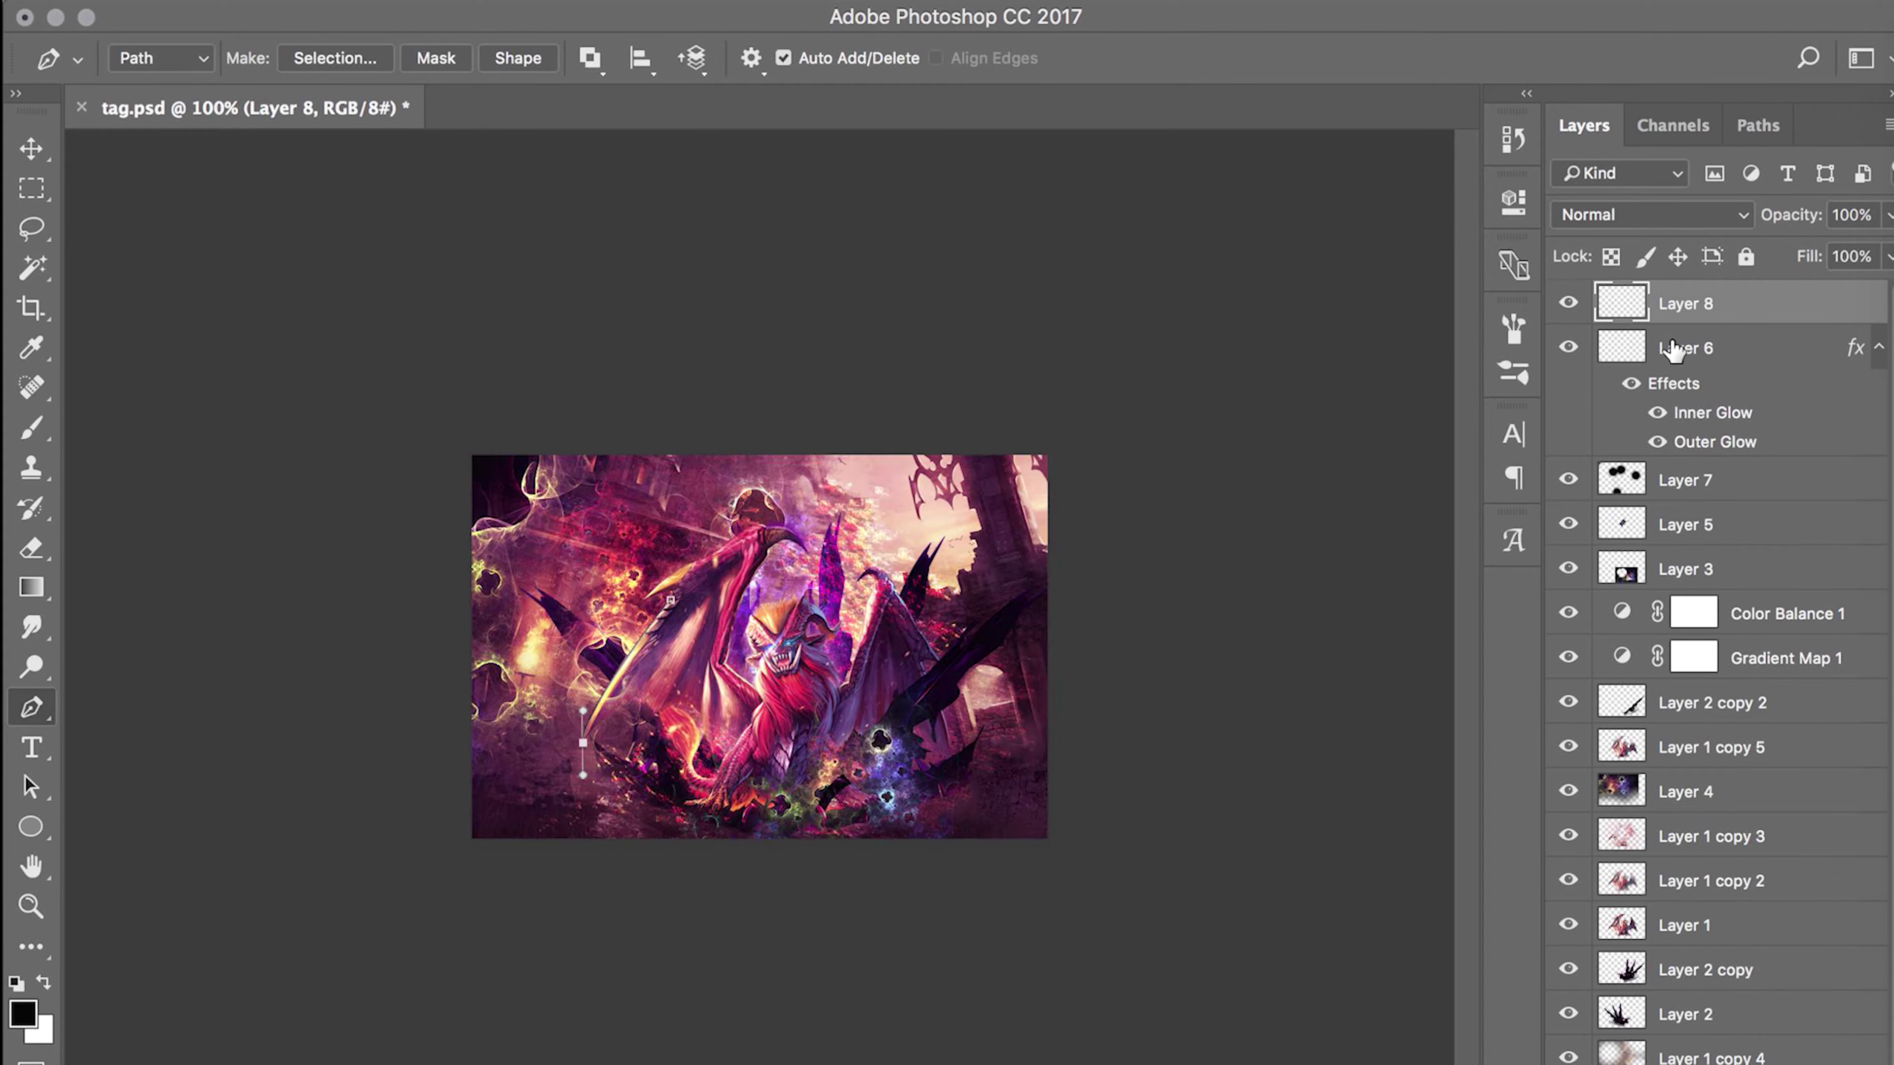
# - Copy Layer 6's glow layer style and paste it onto Layer 8
pyautogui.rightClick(1669, 351)
pyautogui.rightClick(1752, 356)
pyautogui.click(1540, 978)
pyautogui.rightClick(1684, 304)
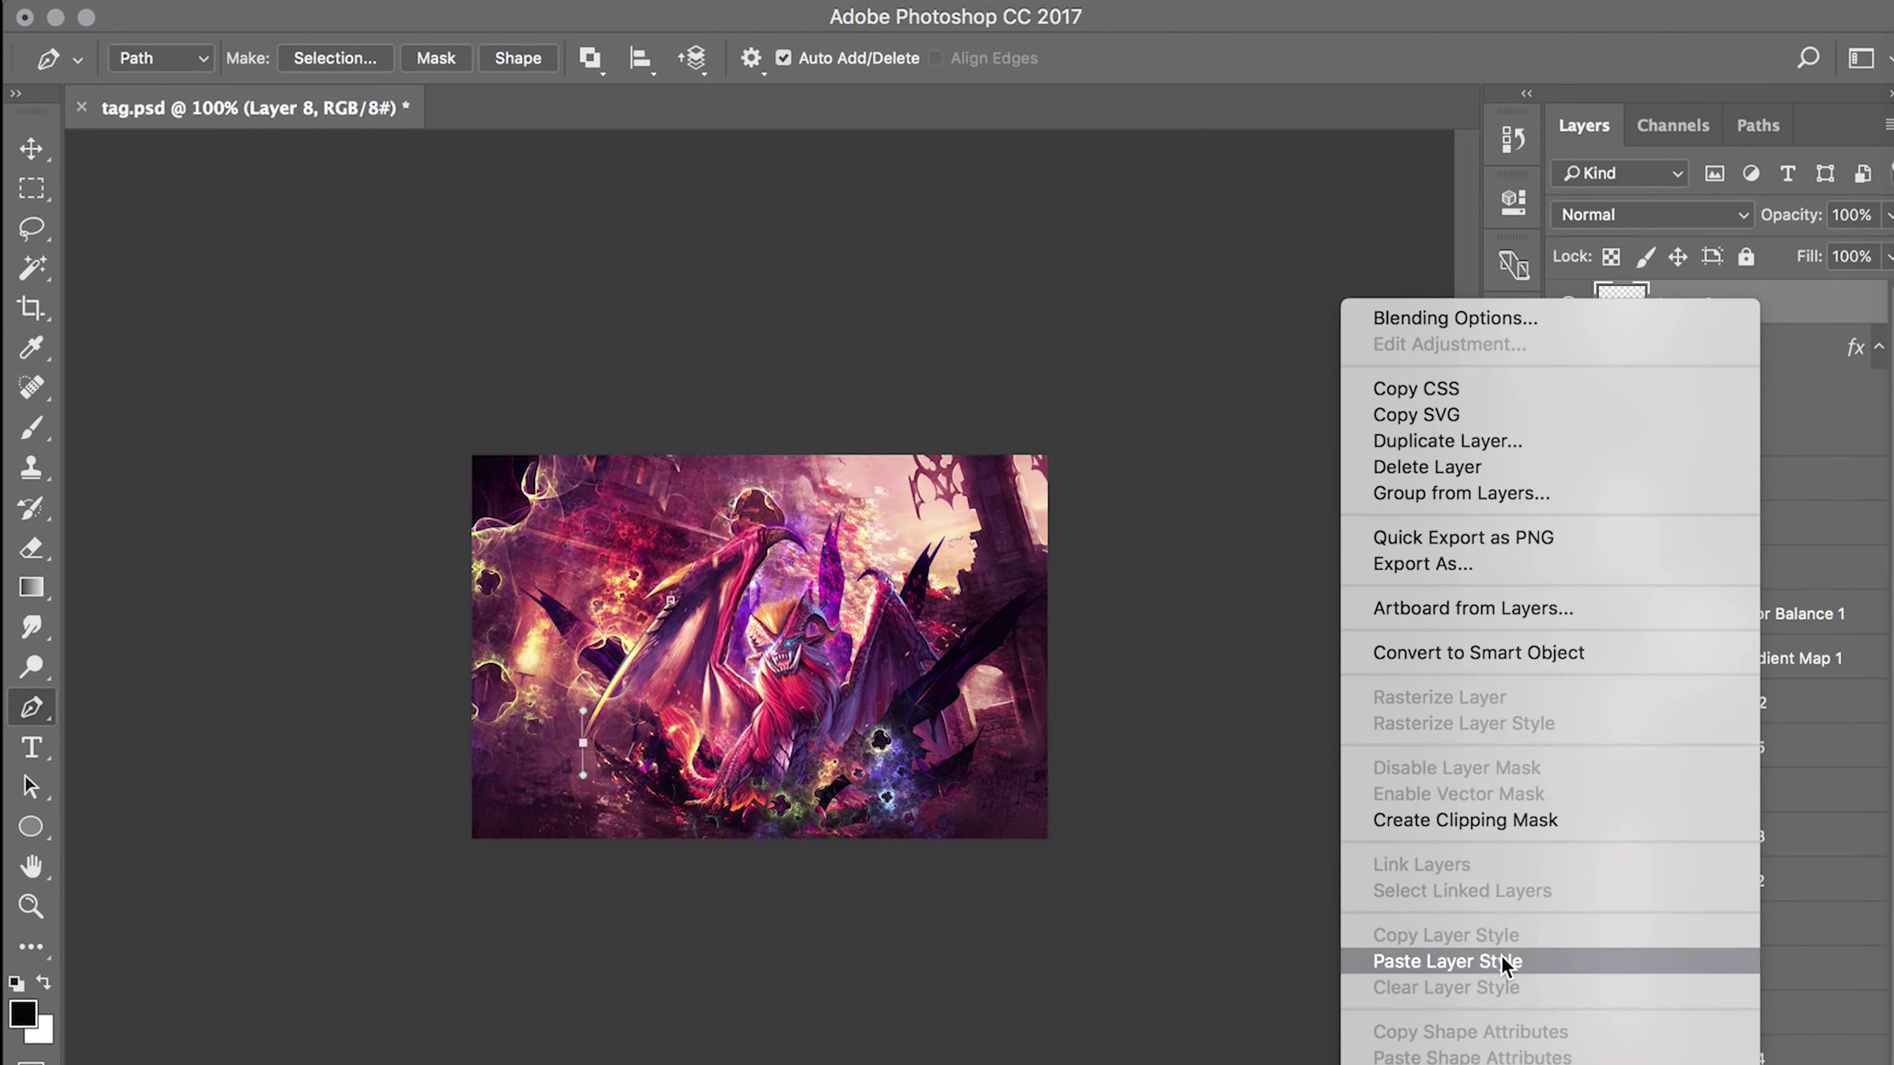
pyautogui.click(1502, 962)
pyautogui.press('v')
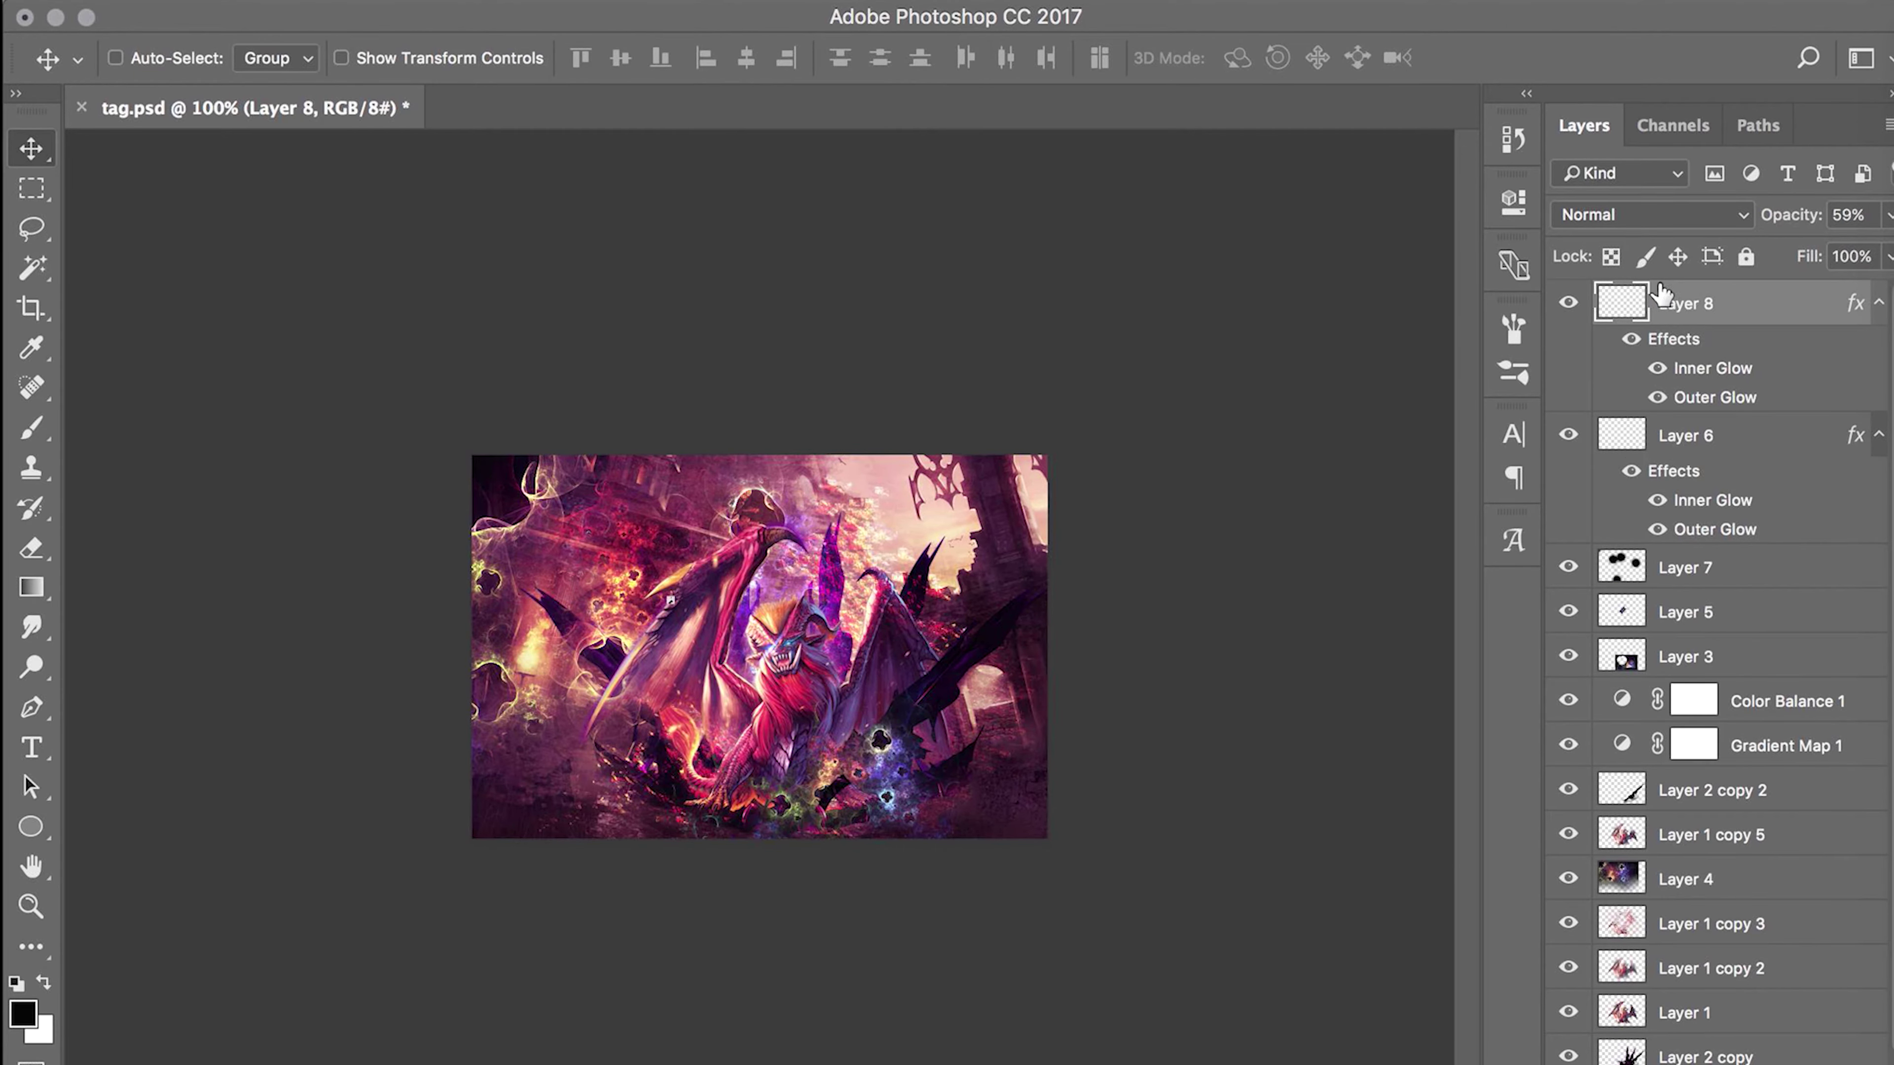
# - Add Layer 9, paint a trial black edge stroke, then select all and delete it
pyautogui.press('z')
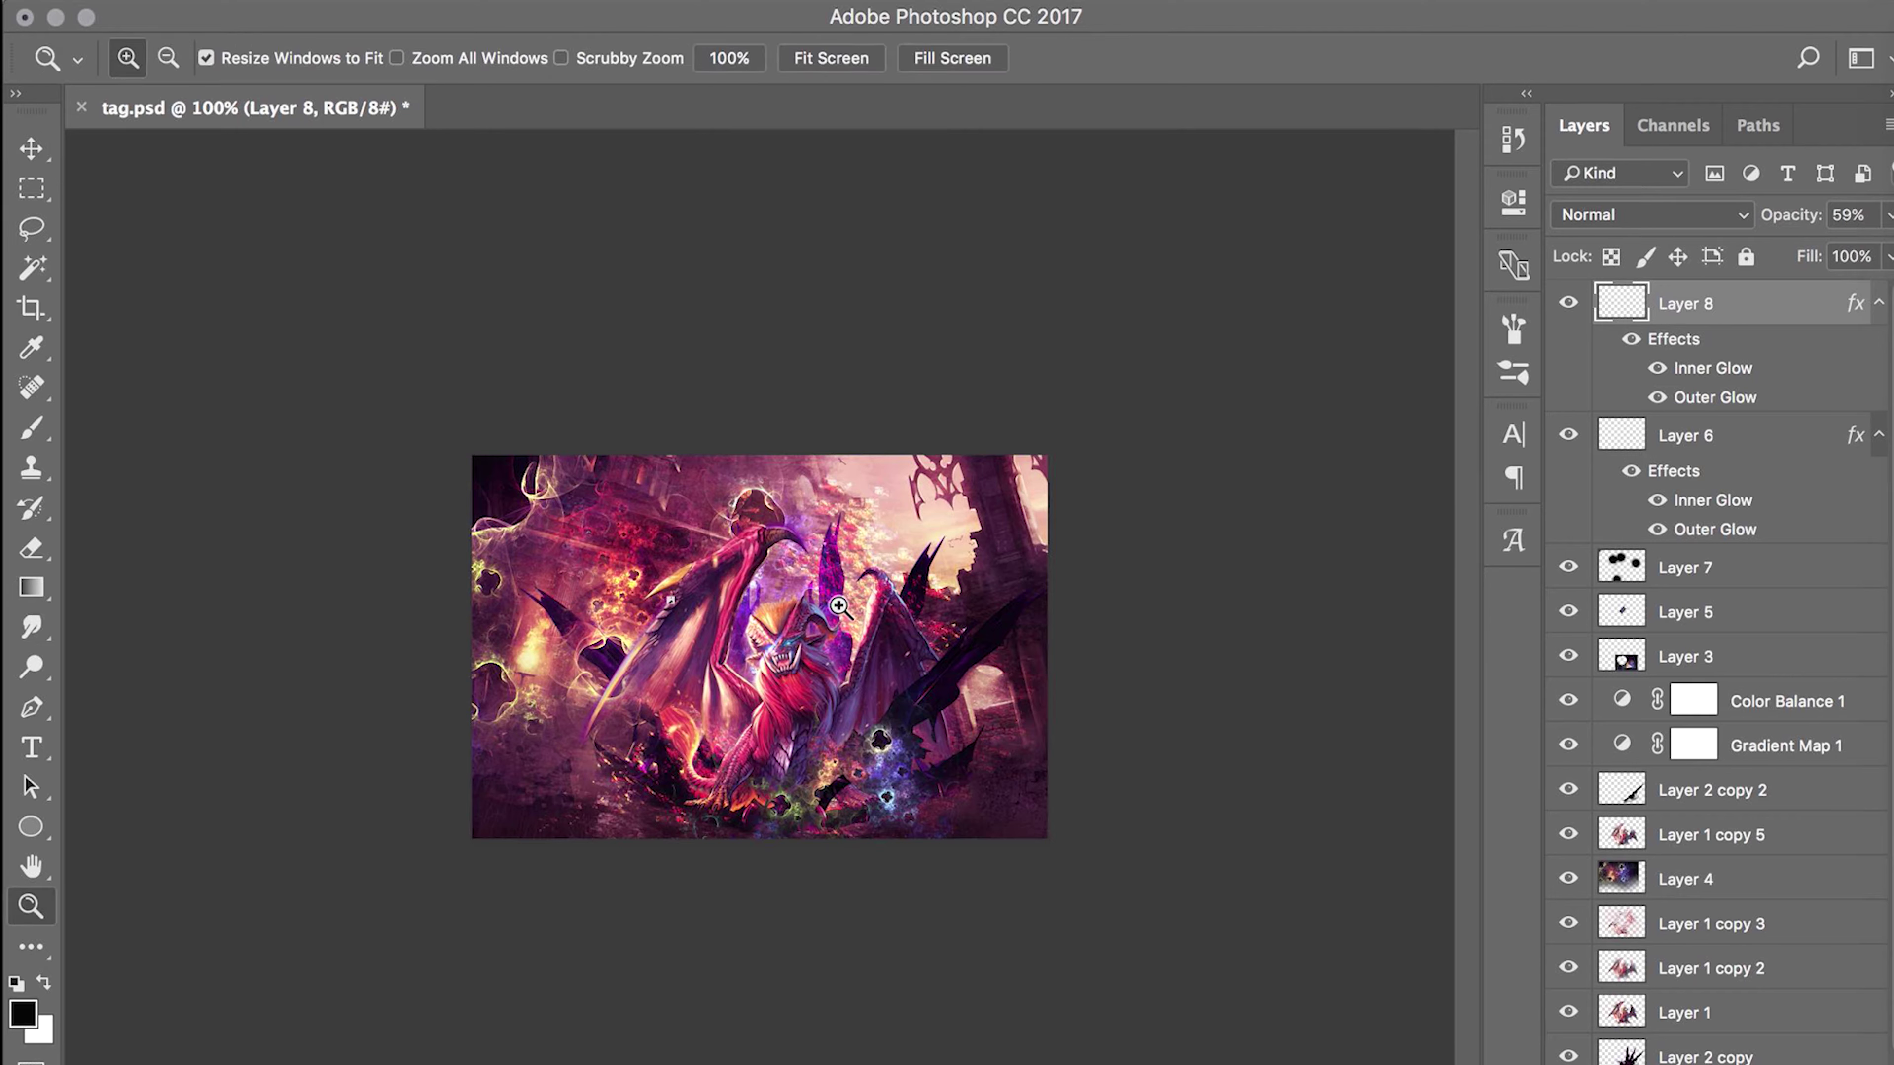
pyautogui.hotkey('ctrl', 'shift', 'alt', 'n')
pyautogui.press('b')
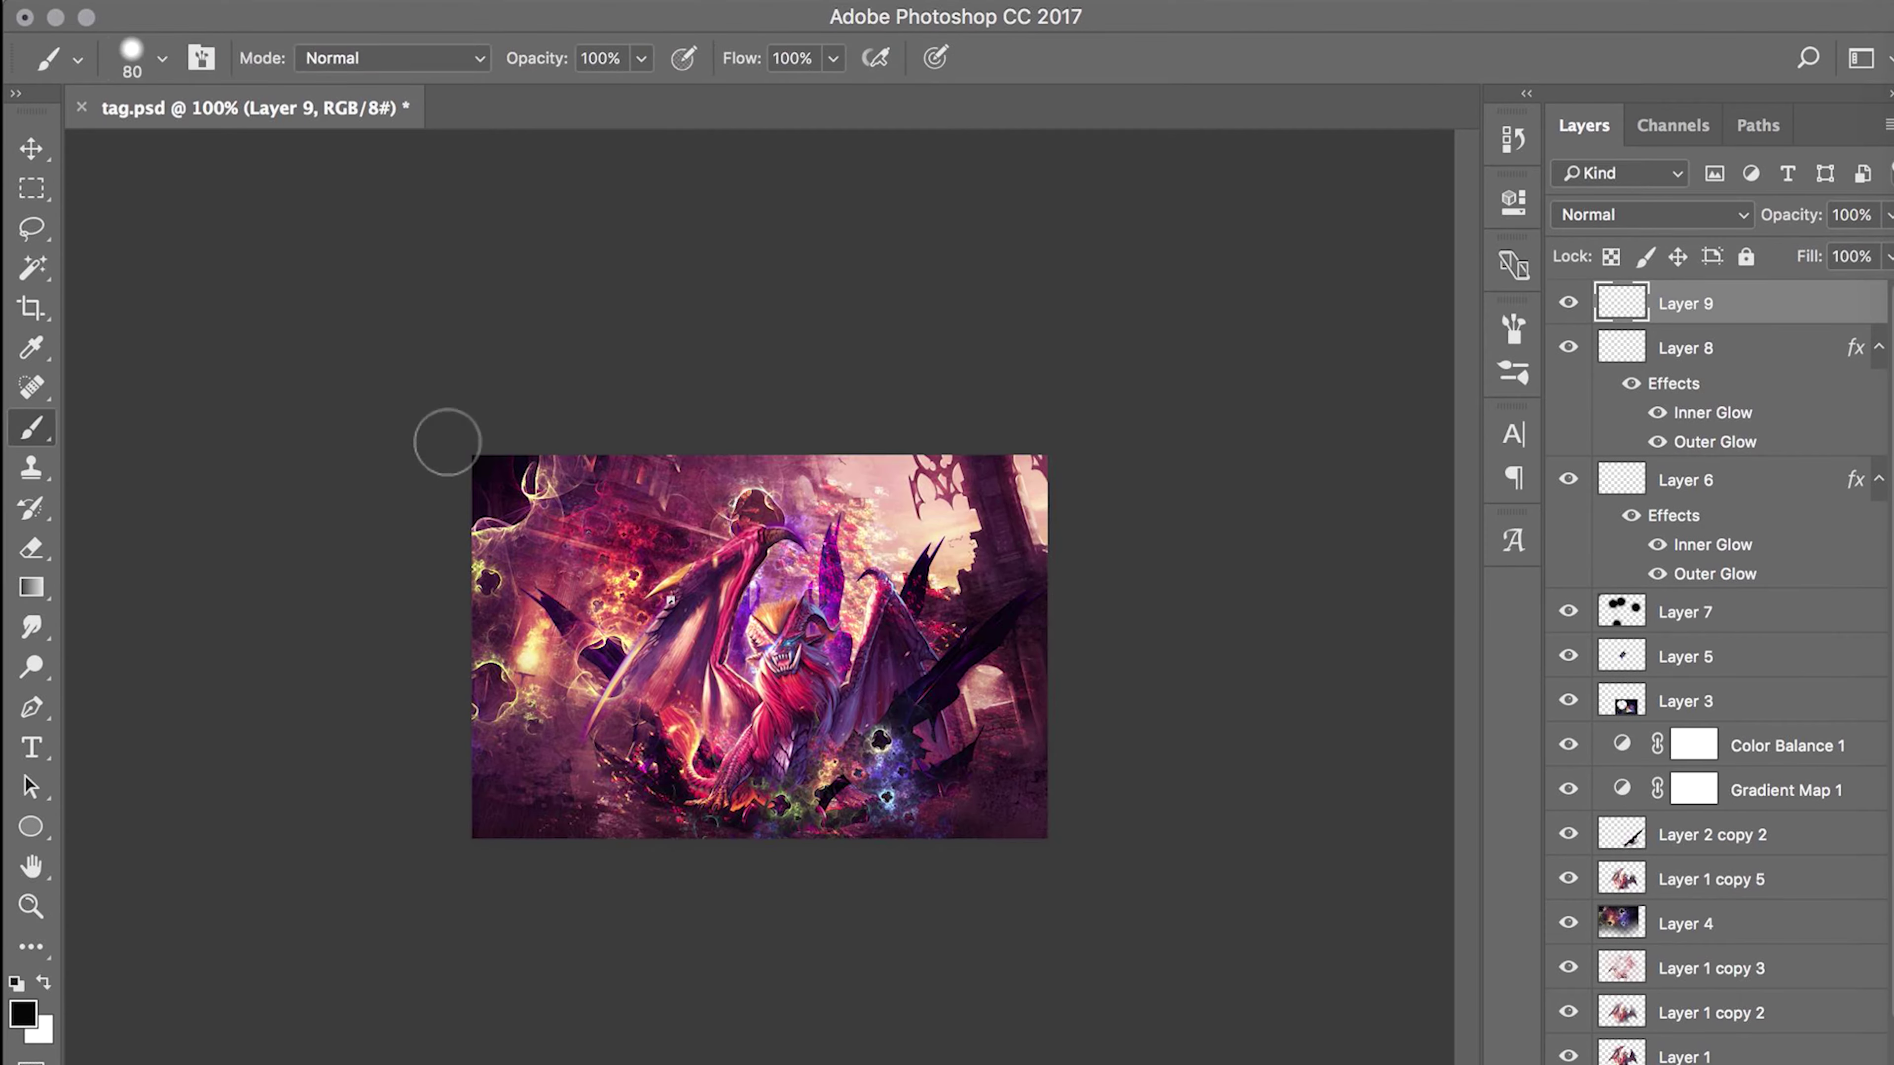
pyautogui.press(']')
pyautogui.moveTo(428, 613)
pyautogui.mouseDown()
pyautogui.moveTo(529, 922)
pyautogui.moveTo(421, 530)
pyautogui.mouseUp()
pyautogui.press(']')
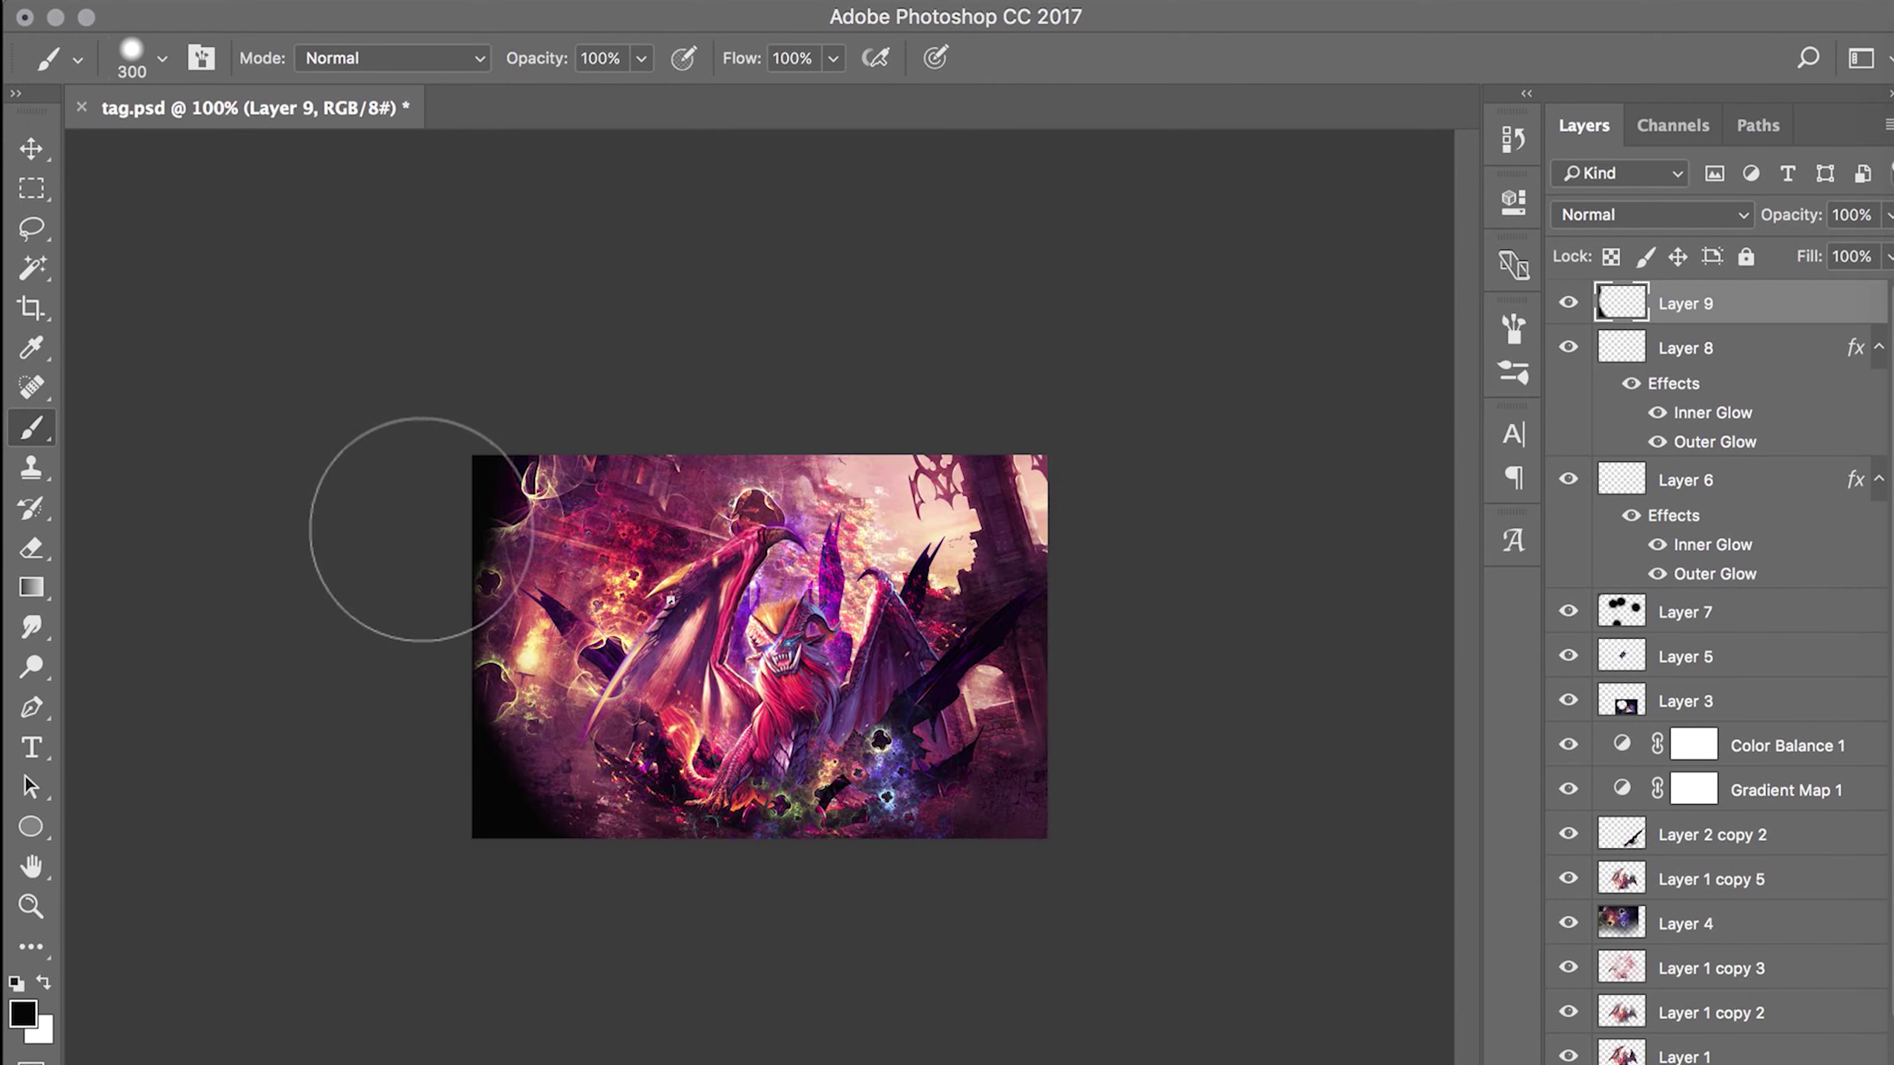
pyautogui.hotkey('ctrl', 'a')
pyautogui.press('Delete')
pyautogui.hotkey('ctrl', 'd')
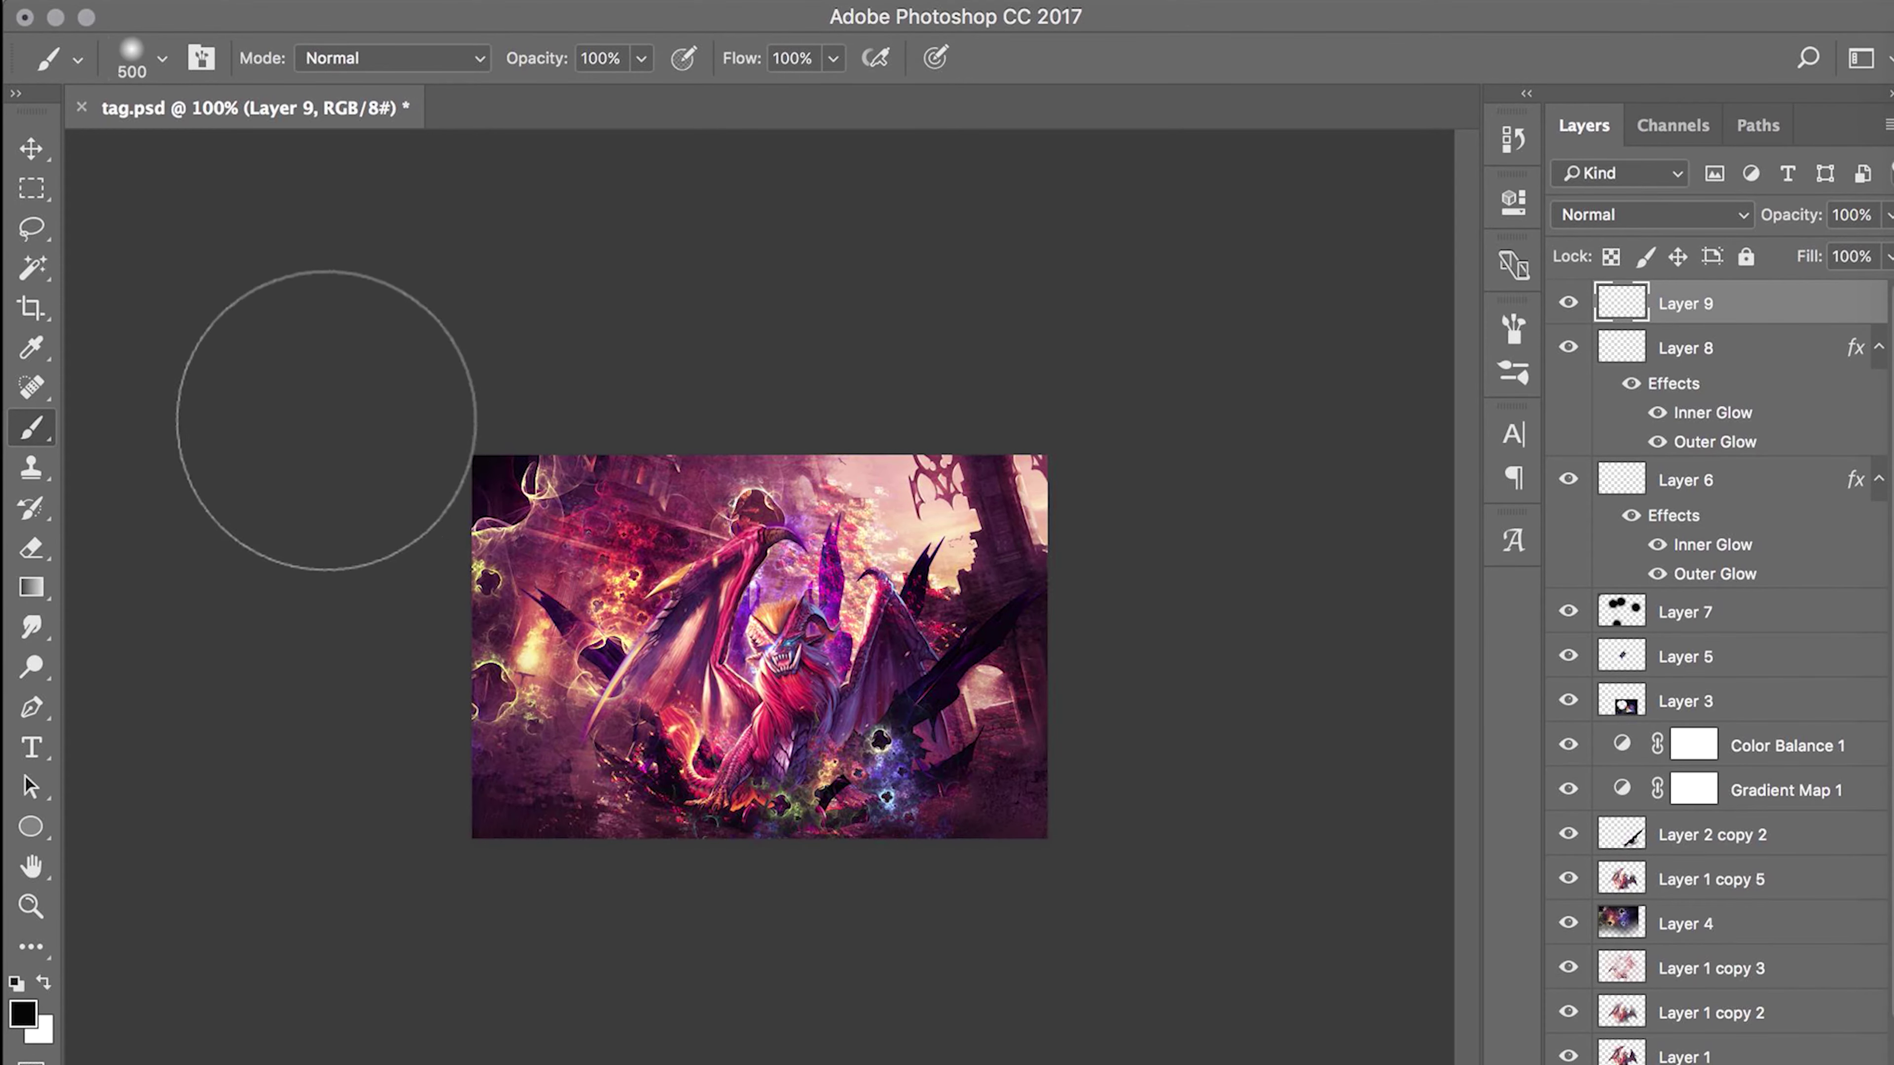
pyautogui.press('[')
pyautogui.press('[')
# - Add Layer 10, sample red and light pink from the image, and undo the pink paint
pyautogui.hotkey('ctrl', 'shift', 'n')
pyautogui.press('Return')
pyautogui.press(']')
pyautogui.press(']')
pyautogui.press(']')
pyautogui.press(']')
pyautogui.press('x')
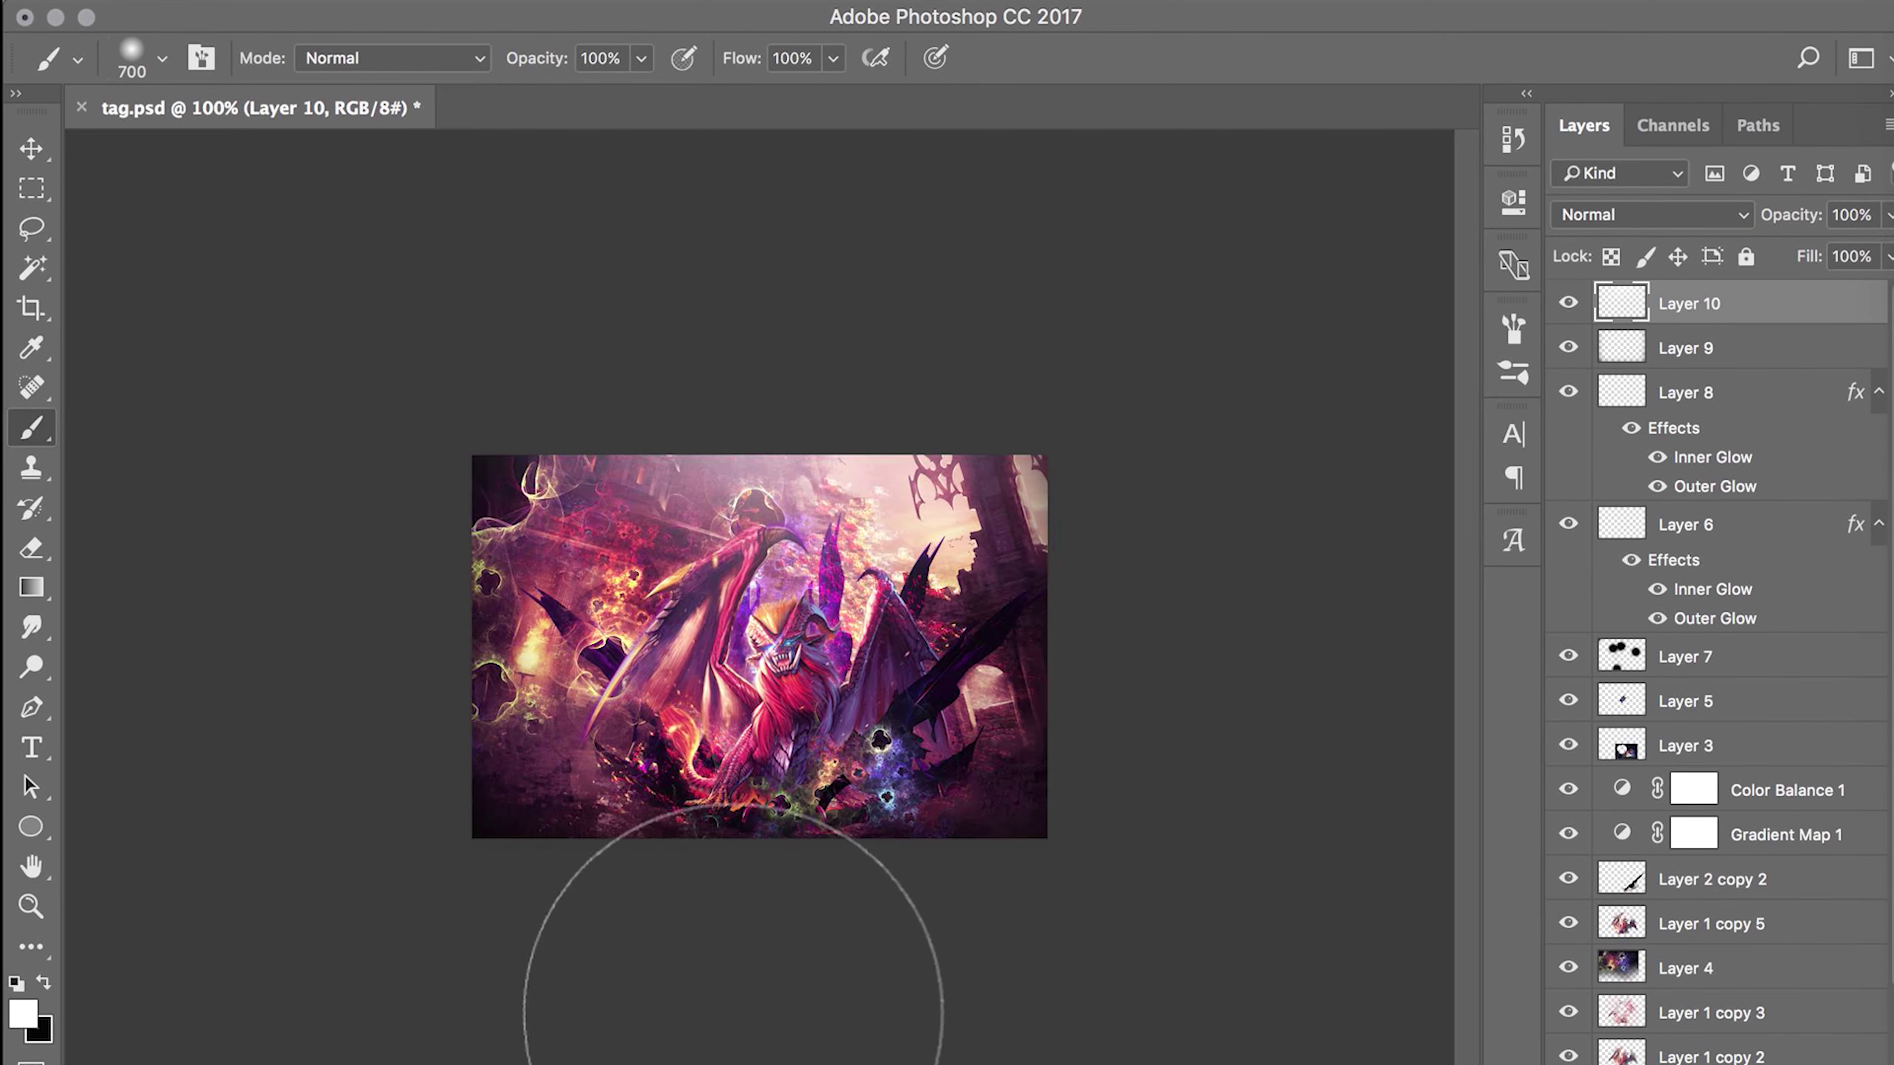
pyautogui.press('i')
pyautogui.press('x')
pyautogui.click(787, 682)
pyautogui.press('b')
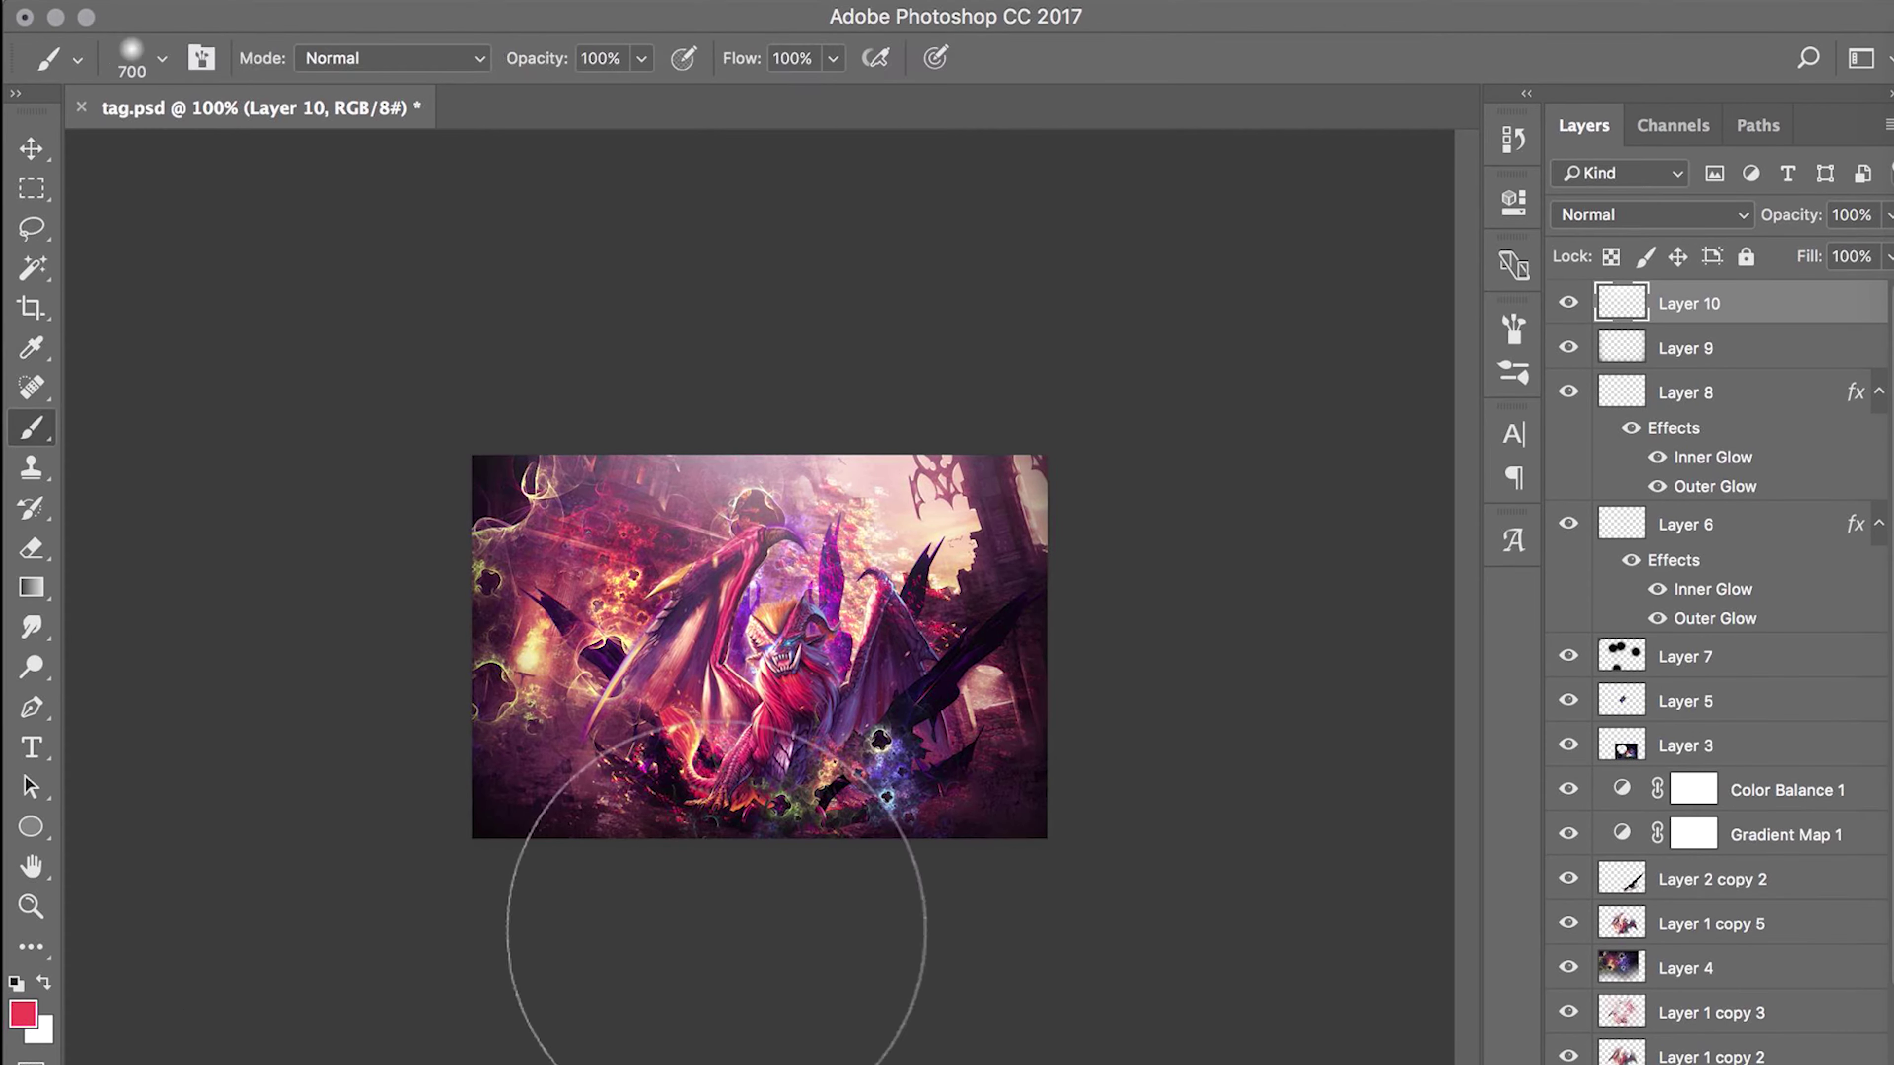
pyautogui.press('i')
pyautogui.press('x')
pyautogui.click(845, 461)
pyautogui.press('b')
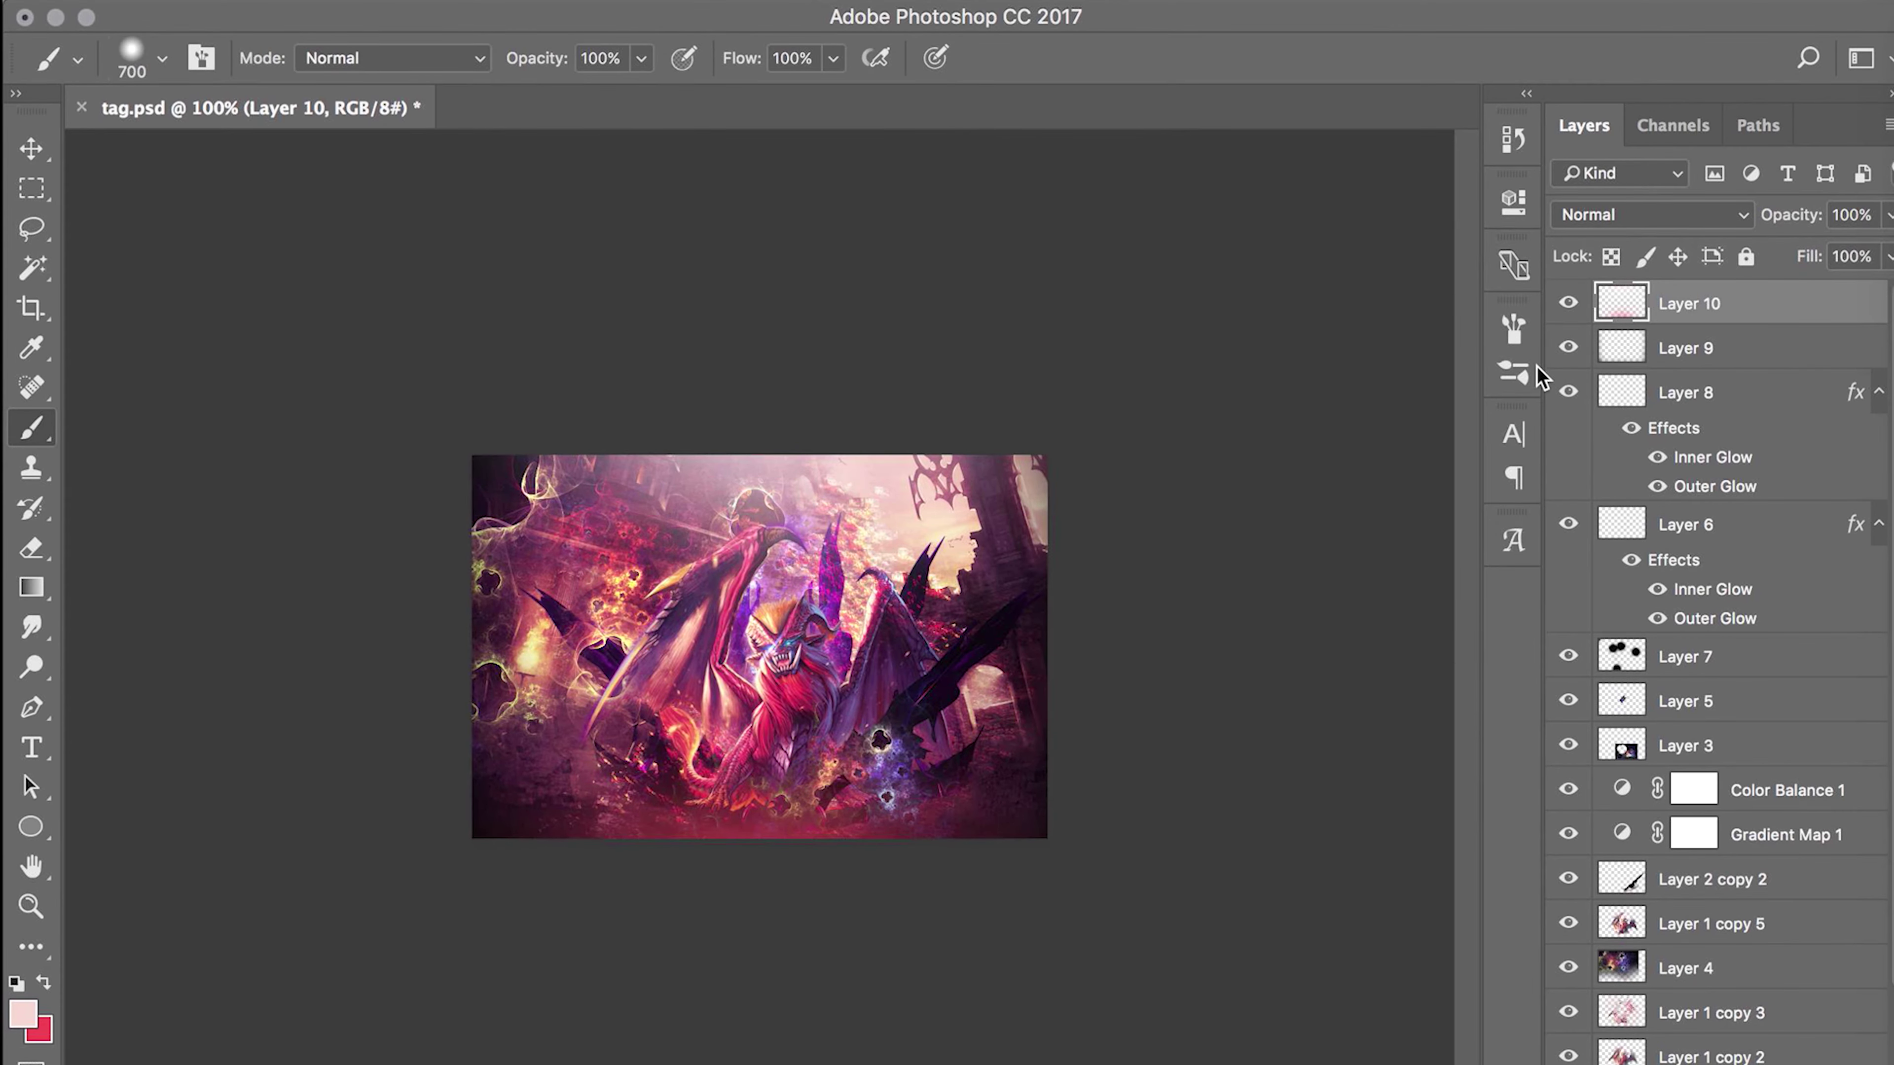
pyautogui.hotkey('ctrl', 'z')
# - Fill Layer 10 with black and render a Lens Flare on it
pyautogui.press('d')
pyautogui.press('g')
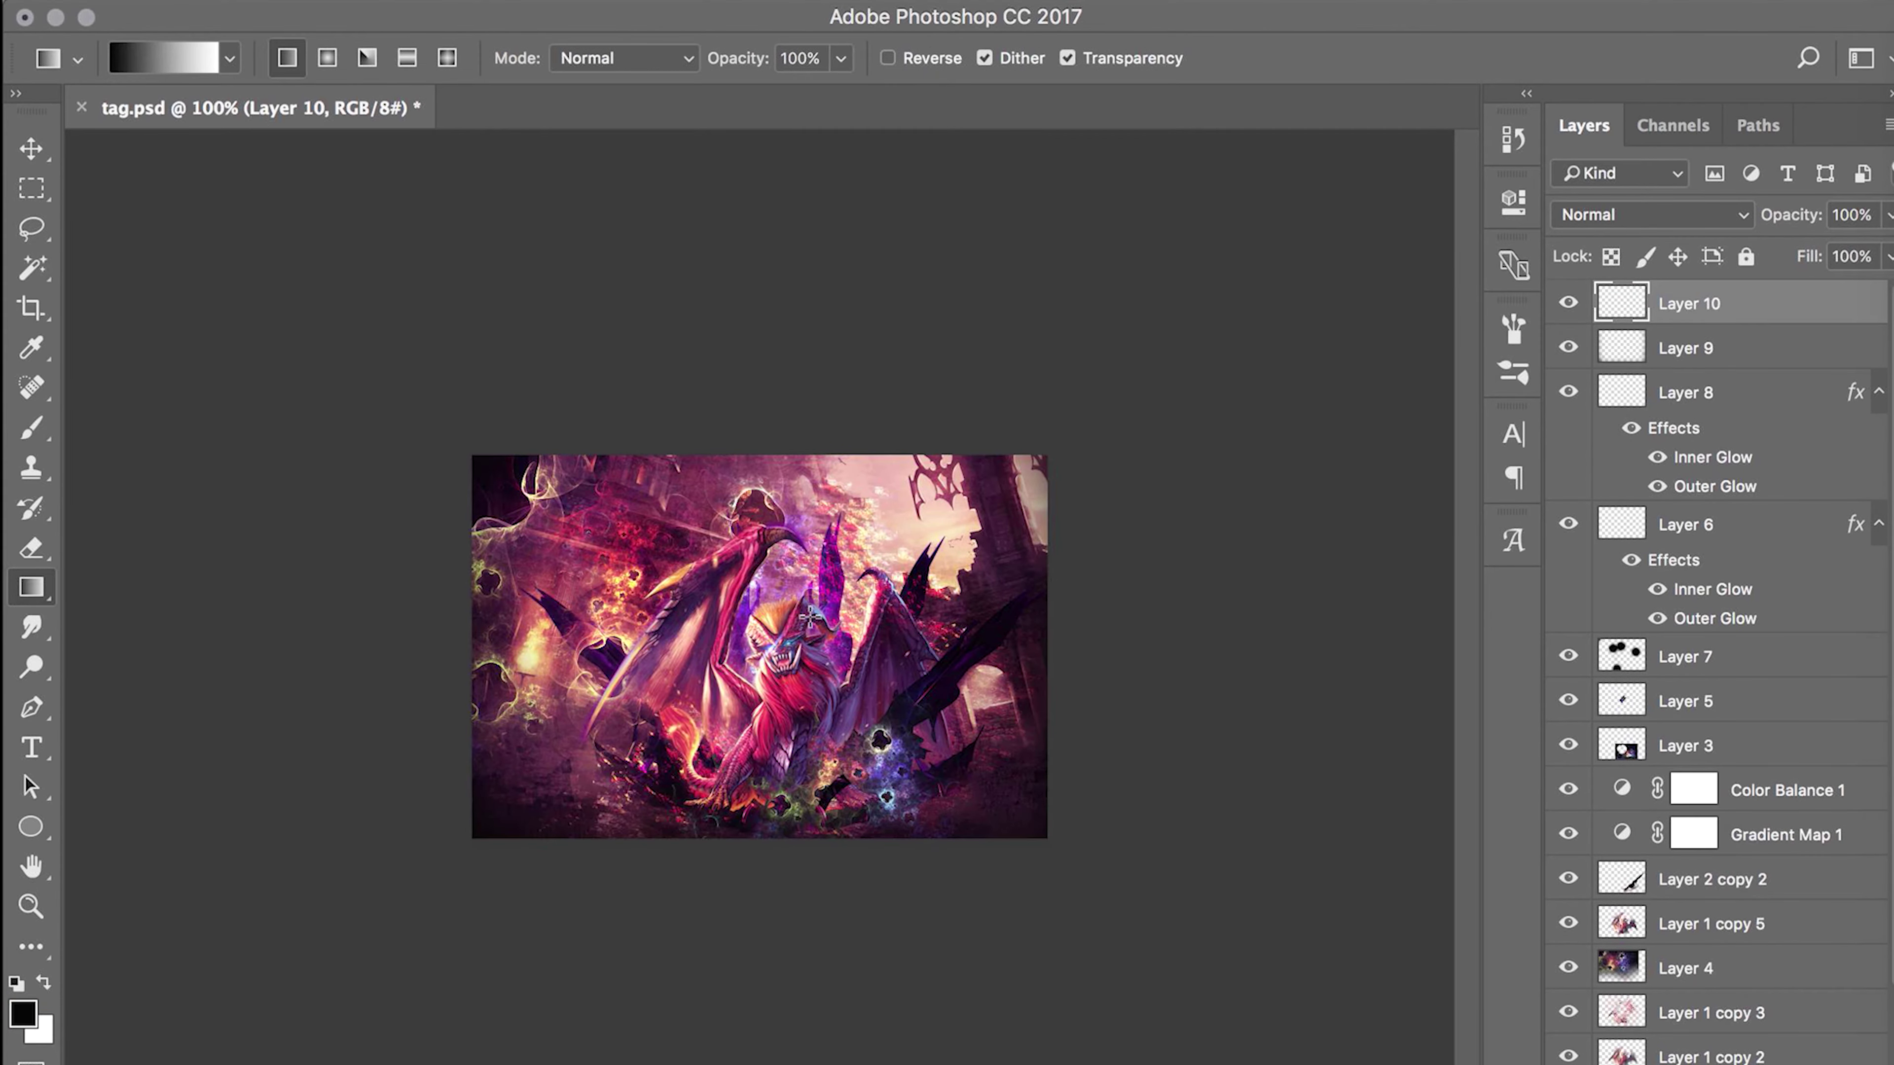
pyautogui.hotkey('shift', 'g')
pyautogui.click(768, 476)
pyautogui.click(753, 0)
pyautogui.click(1201, 682)
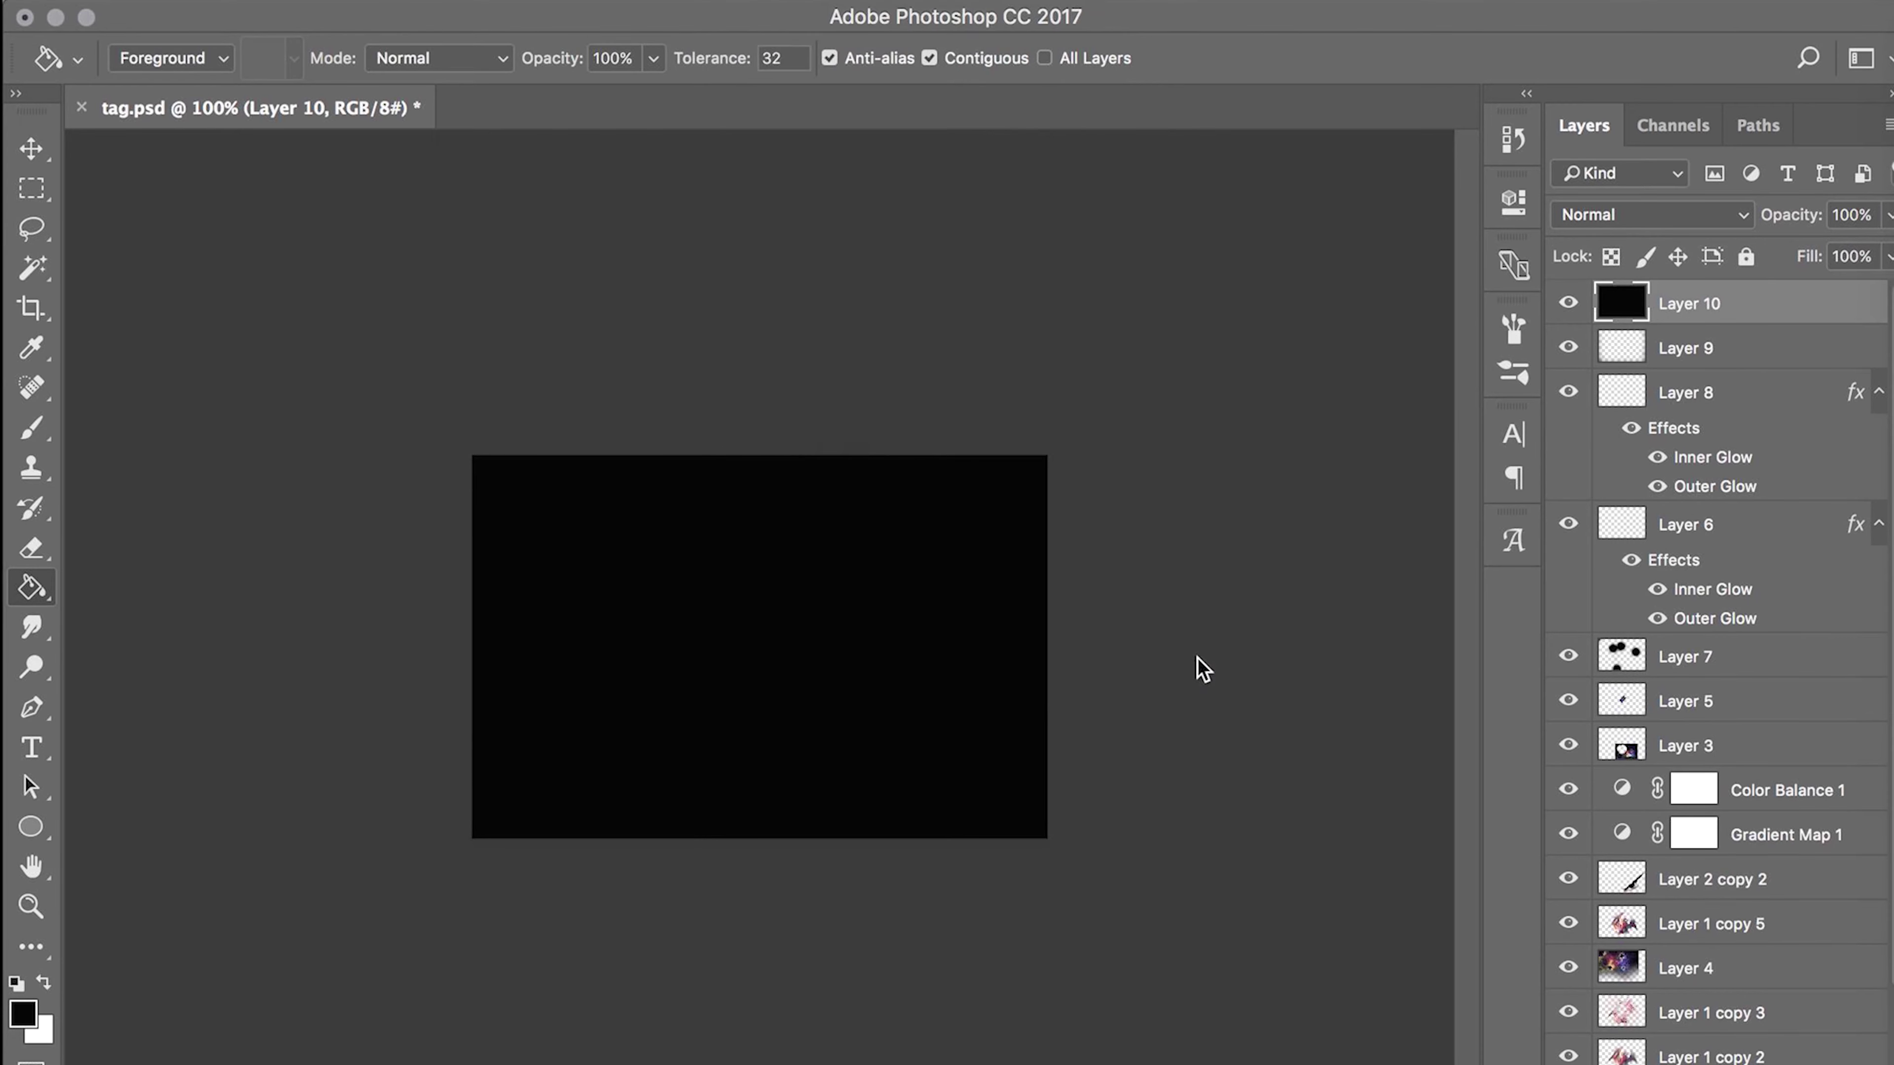
pyautogui.moveTo(1128, 585)
pyautogui.mouseDown()
pyautogui.moveTo(1077, 646)
pyautogui.moveTo(1119, 563)
pyautogui.moveTo(1127, 582)
pyautogui.mouseUp()
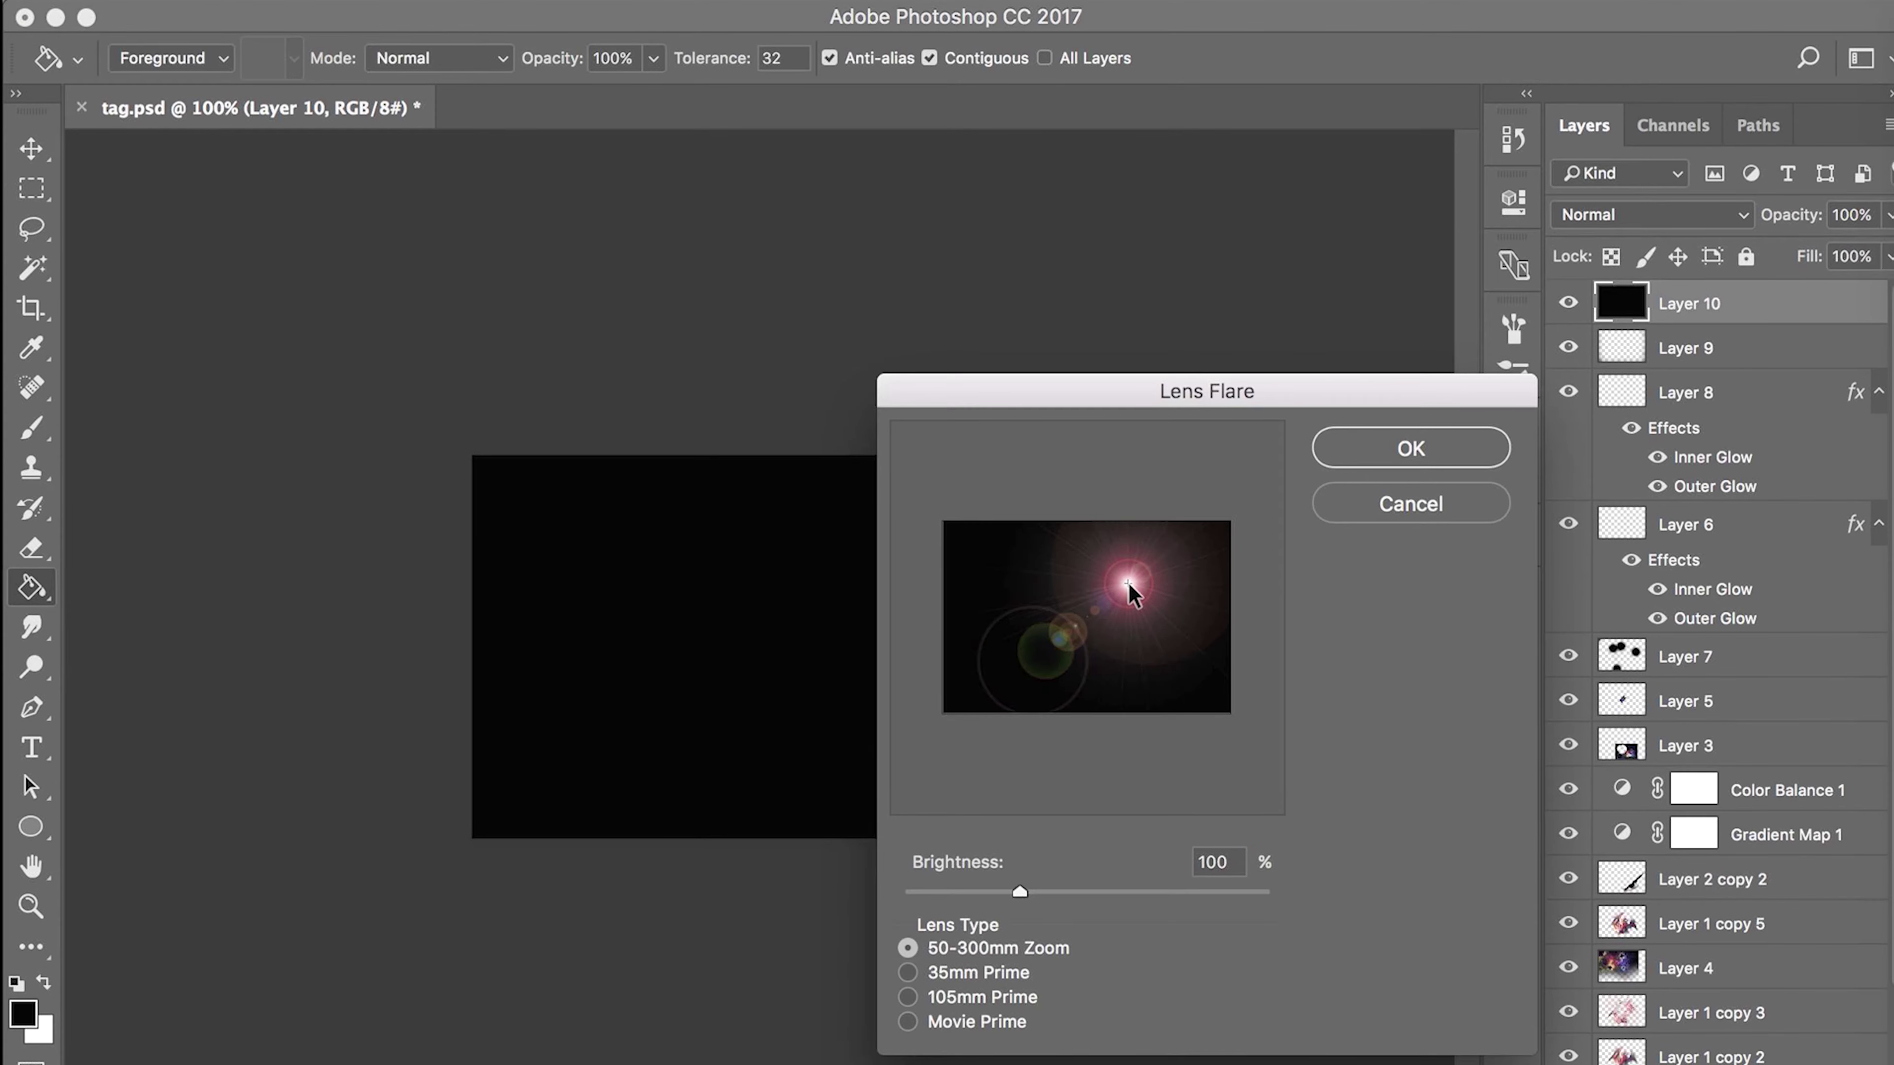
pyautogui.press('Return')
# - Blend the flare layer with Lighten, nudge it lower, and move it below Layer 1 copy 5
pyautogui.click(1652, 214)
pyautogui.click(1593, 410)
pyautogui.press('v')
pyautogui.moveTo(861, 604); pyautogui.dragTo(861, 657)
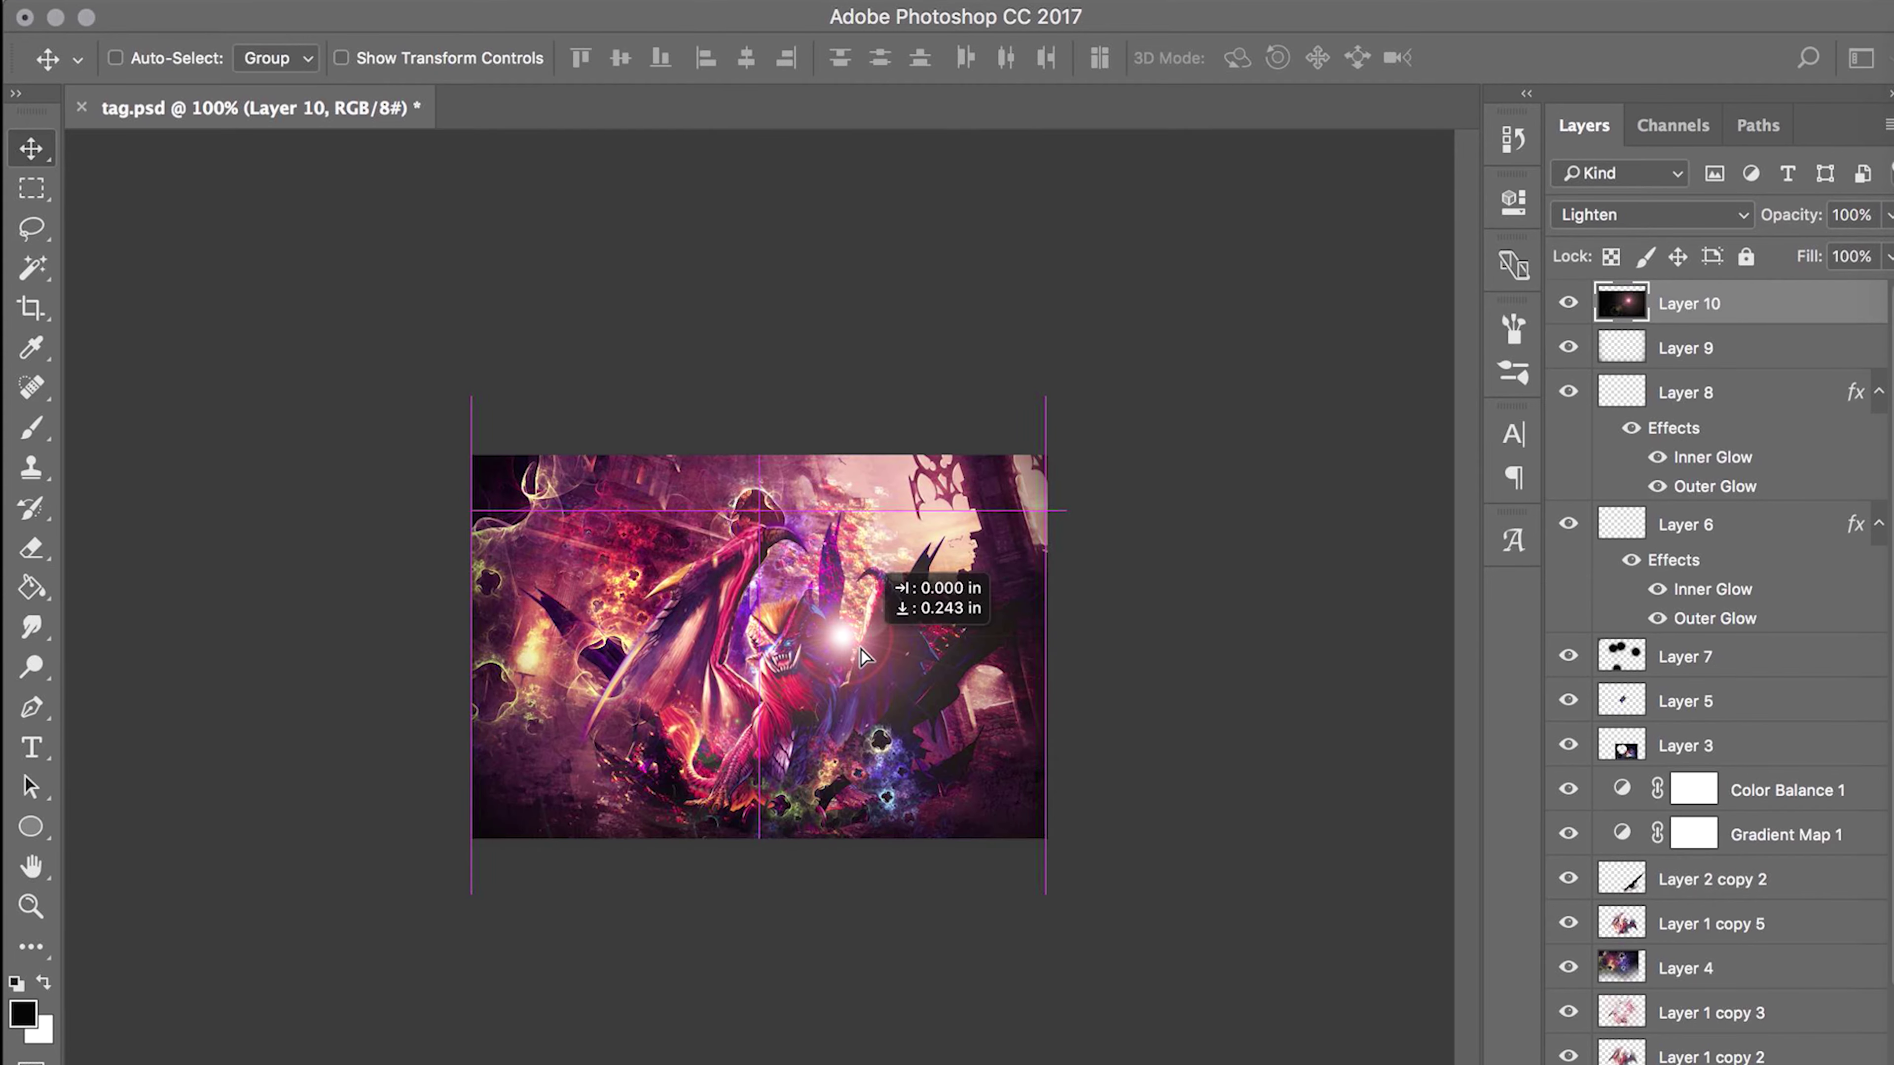
pyautogui.moveTo(1683, 305)
pyautogui.mouseDown()
pyautogui.moveTo(1670, 946)
pyautogui.moveTo(1685, 351)
pyautogui.mouseUp()
# - Duplicate the flare layer, set the copy to Screen blend at 50% opacity
pyautogui.hotkey('ctrl', 'j')
pyautogui.click(1677, 214)
pyautogui.click(1610, 172)
pyautogui.click(1681, 217)
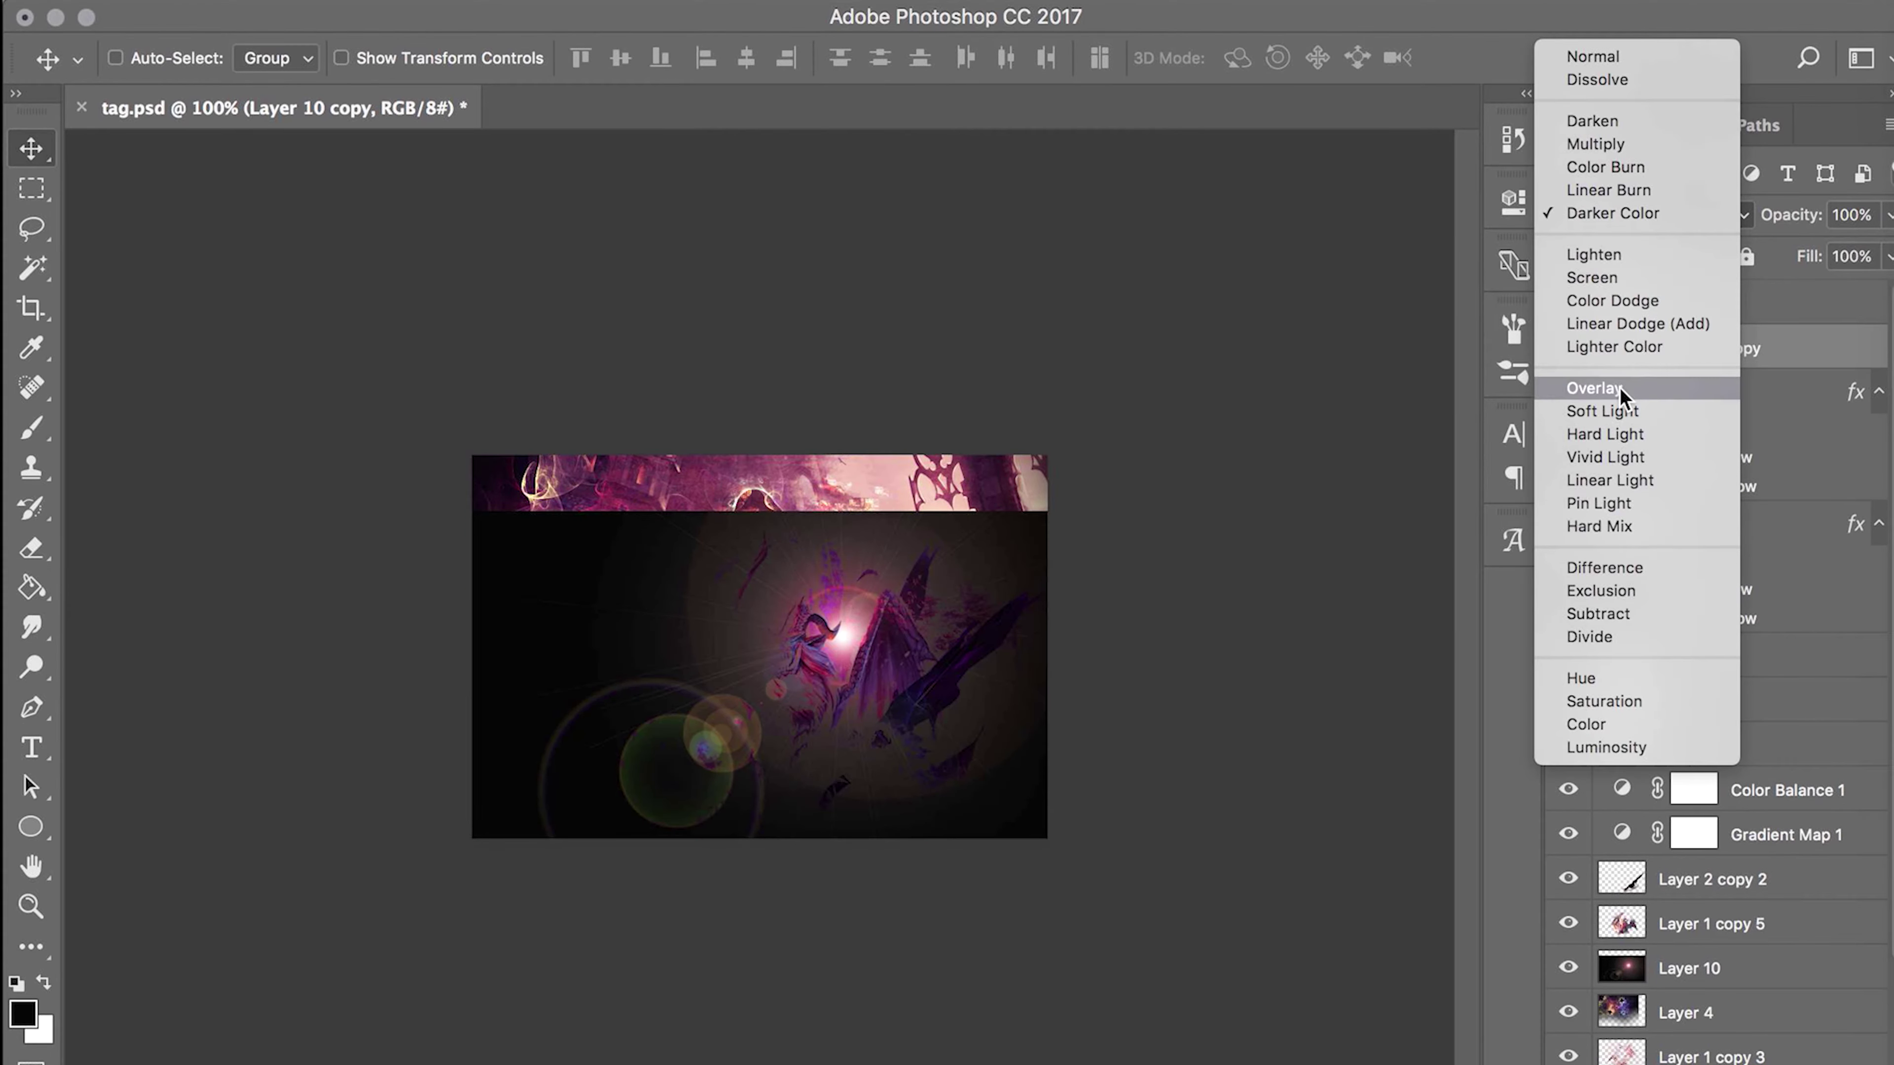
pyautogui.click(1593, 388)
pyautogui.click(1651, 214)
pyautogui.click(1592, 165)
pyautogui.press('e')
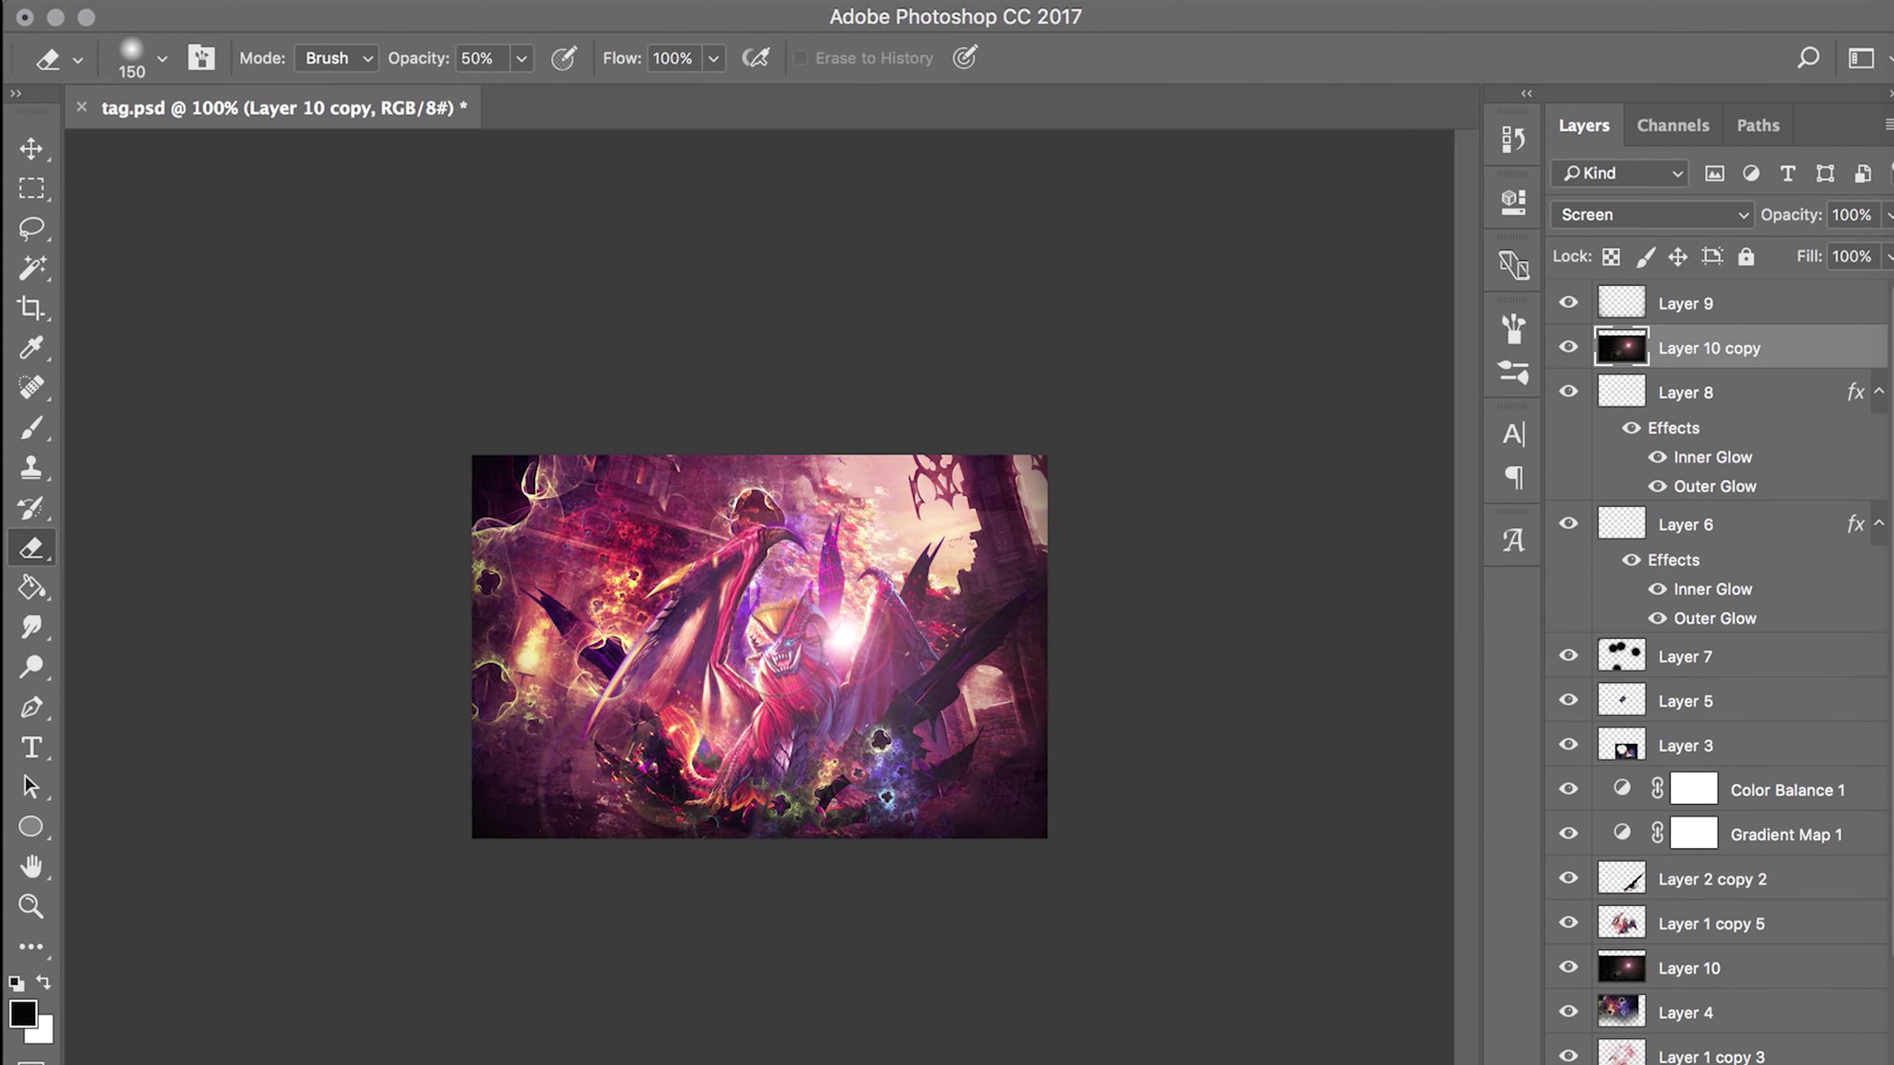
pyautogui.press('v')
pyautogui.press('5')
# - Select Layer 9 and add a new empty Layer 11 above it
pyautogui.click(1660, 309)
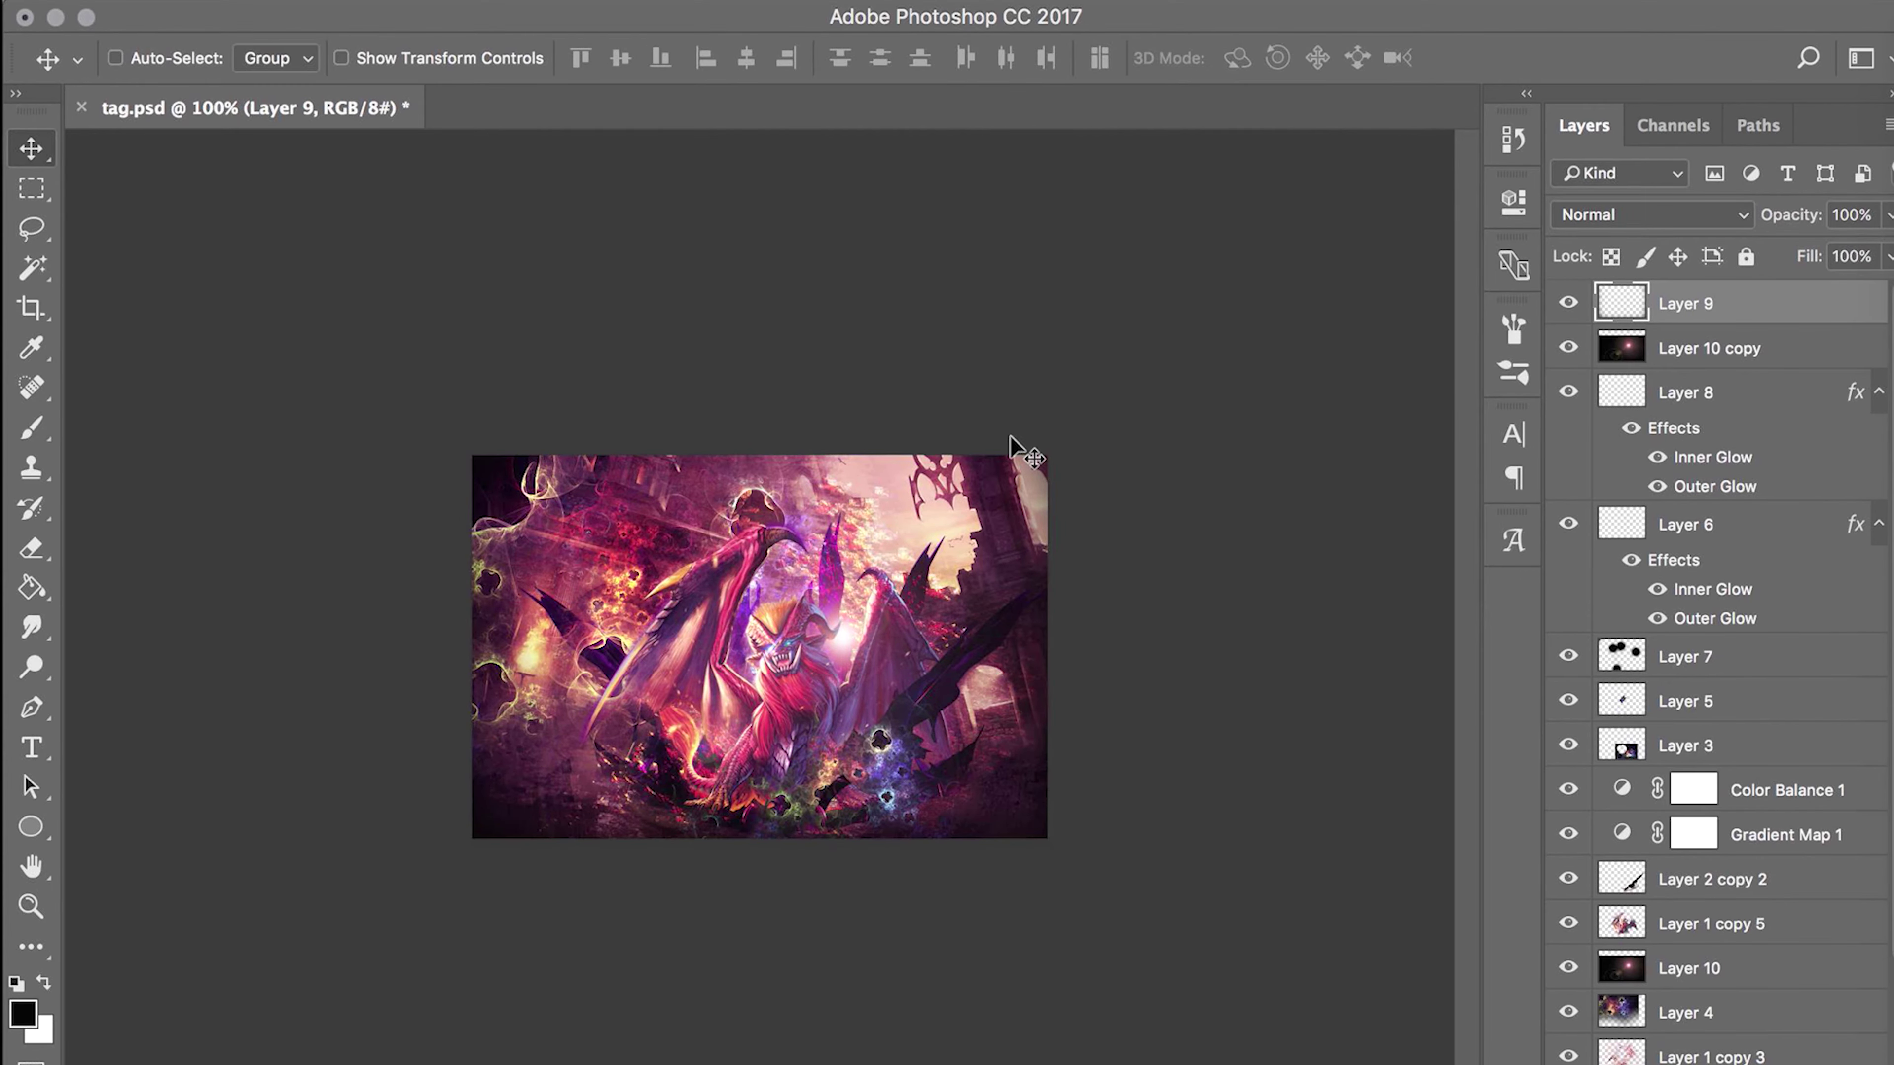
pyautogui.hotkey('ctrl', 'shift', 'n')
pyautogui.press('Return')
# - Sample orange and yellow colours from the zoomed image, then return to 100% view
pyautogui.press('b')
pyautogui.press('i')
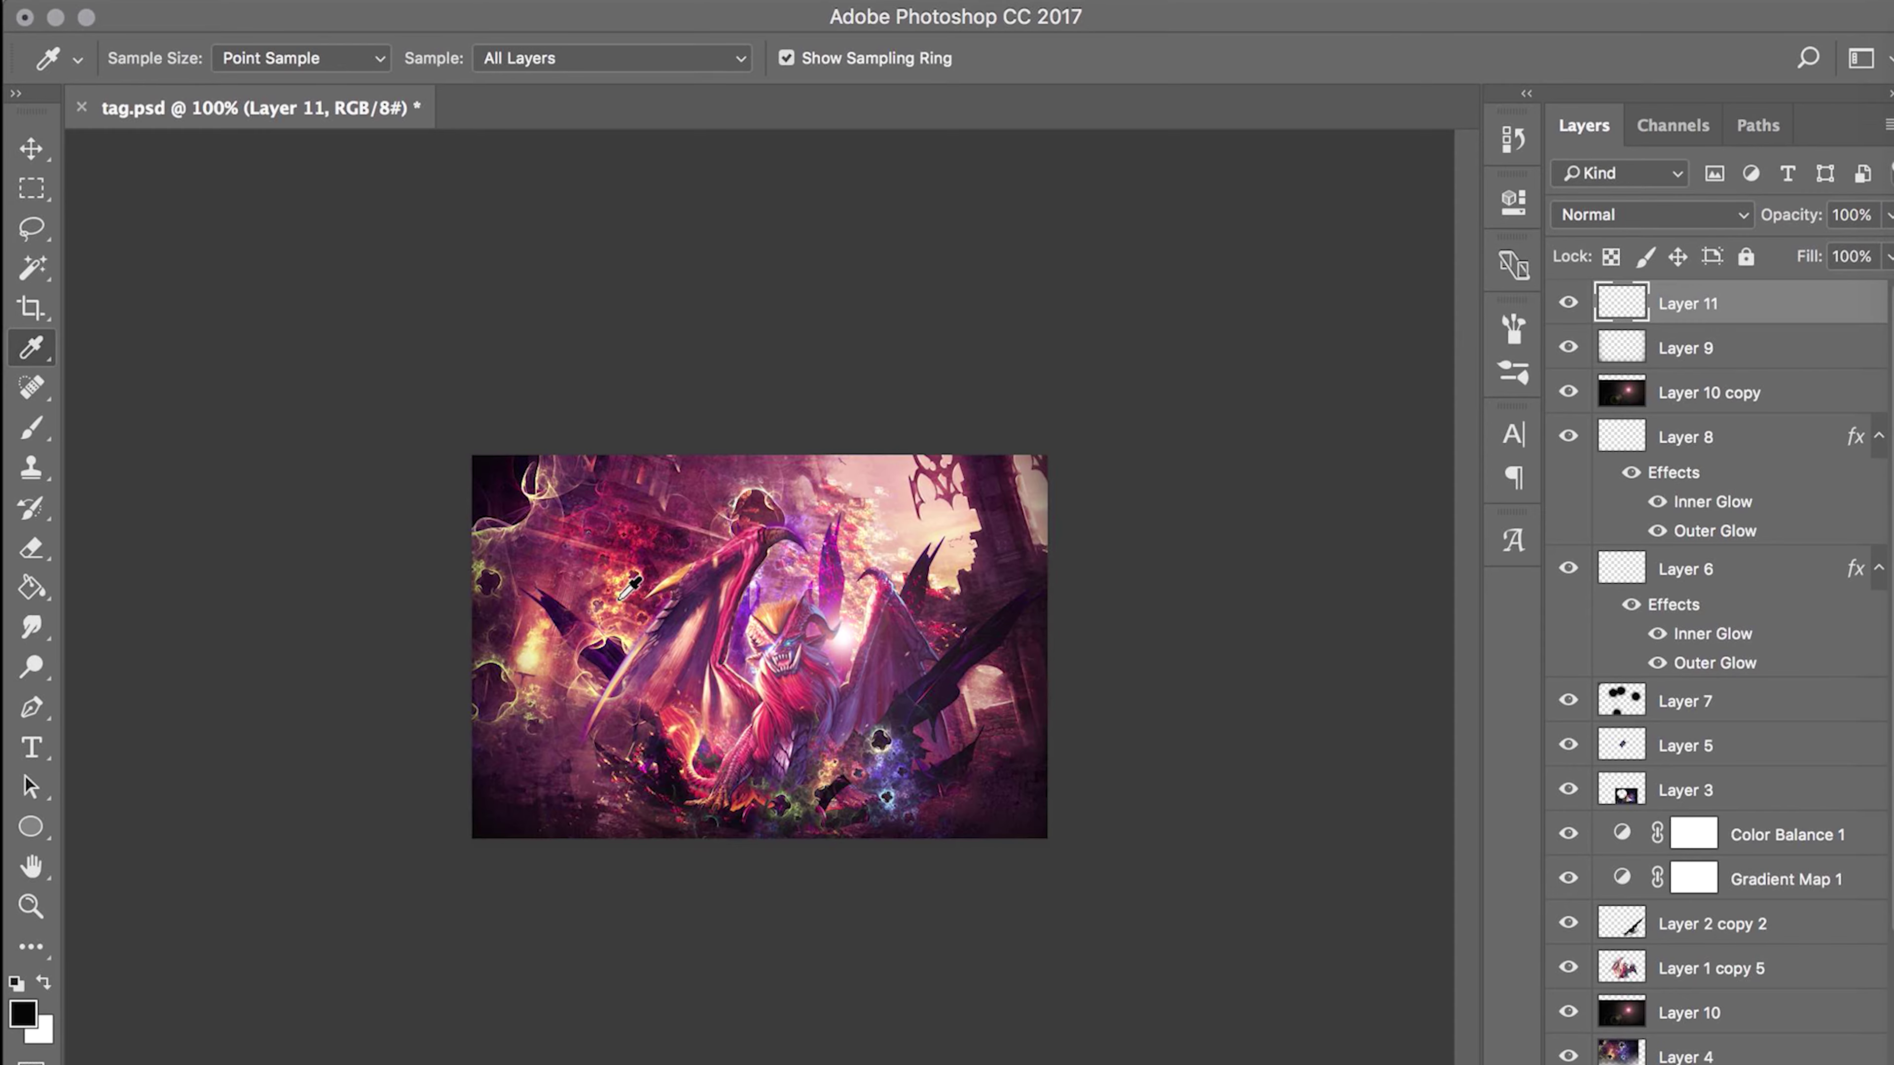
pyautogui.keyDown('alt'); pyautogui.click(620, 596); pyautogui.keyUp('alt')
pyautogui.press('z')
pyautogui.click(627, 589)
pyautogui.keyDown('alt'); pyautogui.click(407, 436); pyautogui.keyUp('alt')
pyautogui.press('z')
pyautogui.hotkey('ctrl', '1')
# - Paint soft blue haze along the bottom of Layer 11 and set it to Lighten
pyautogui.press('b')
pyautogui.press('x')
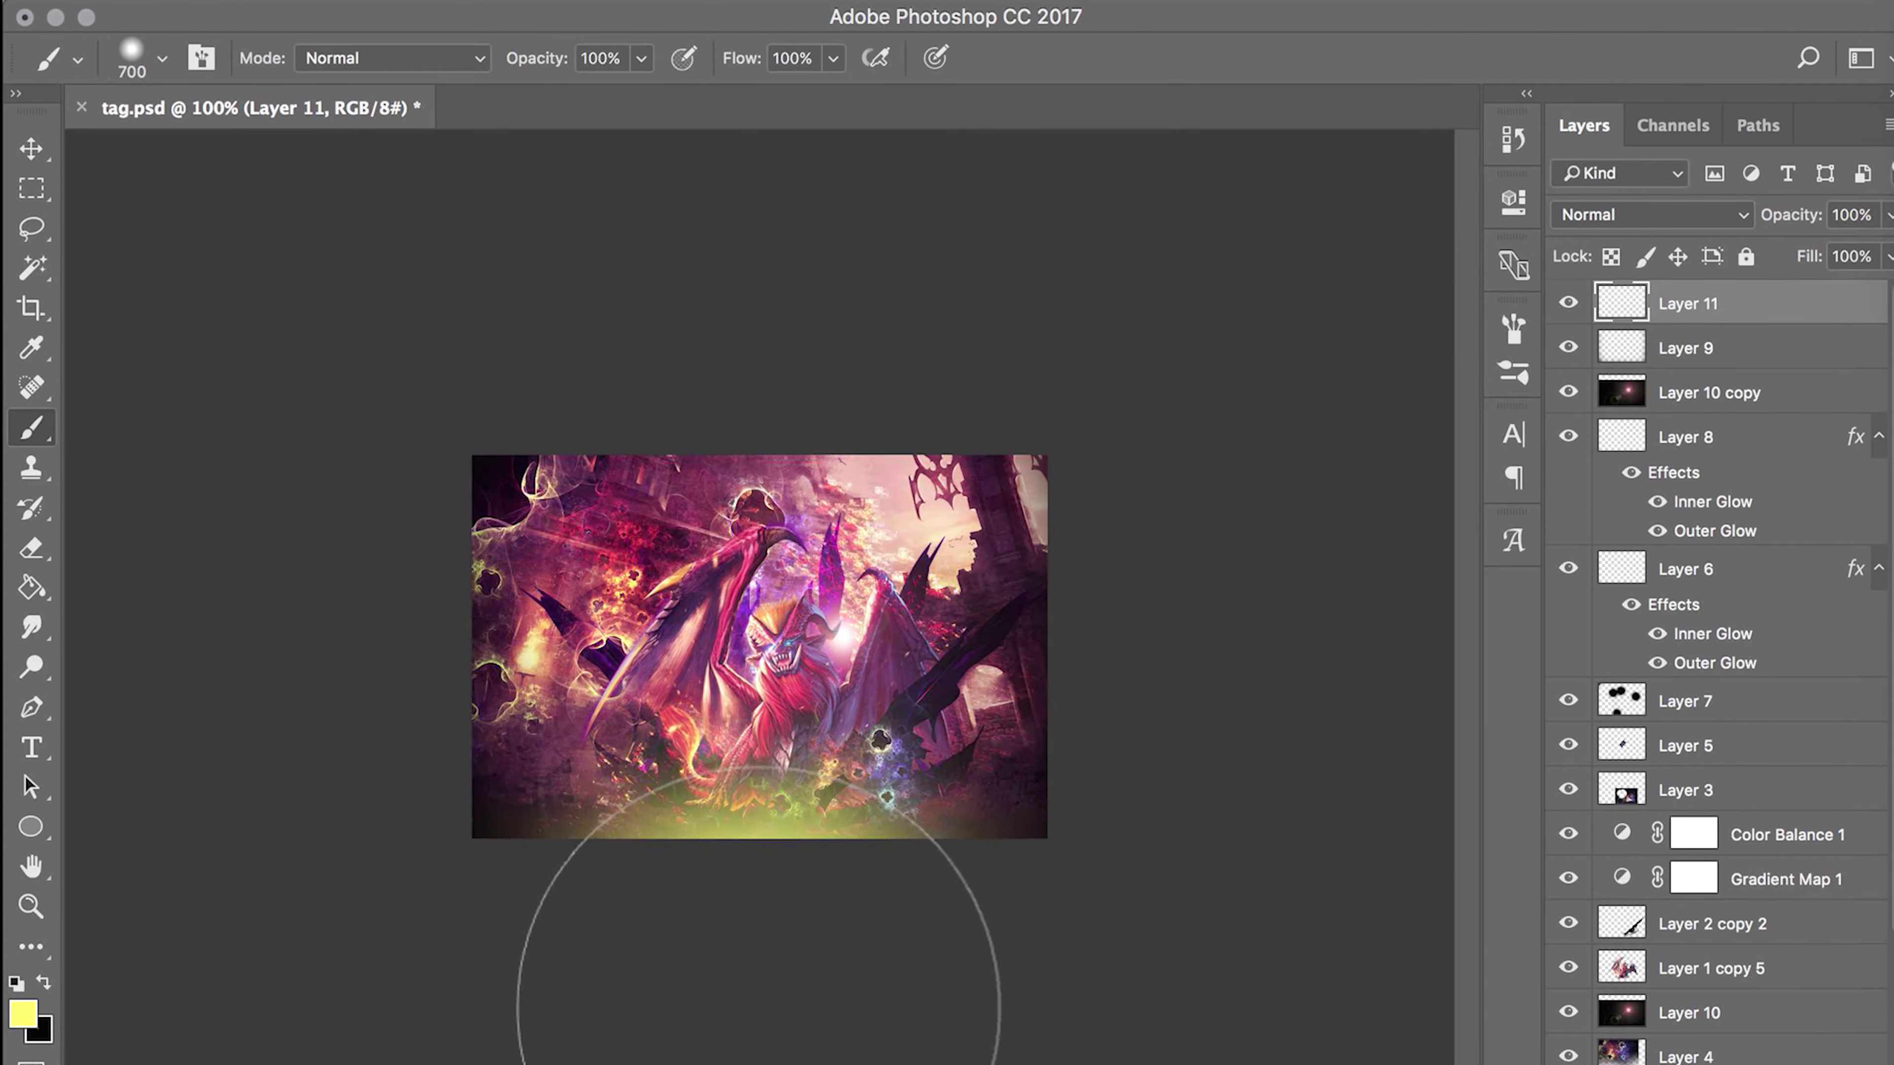
pyautogui.press('i')
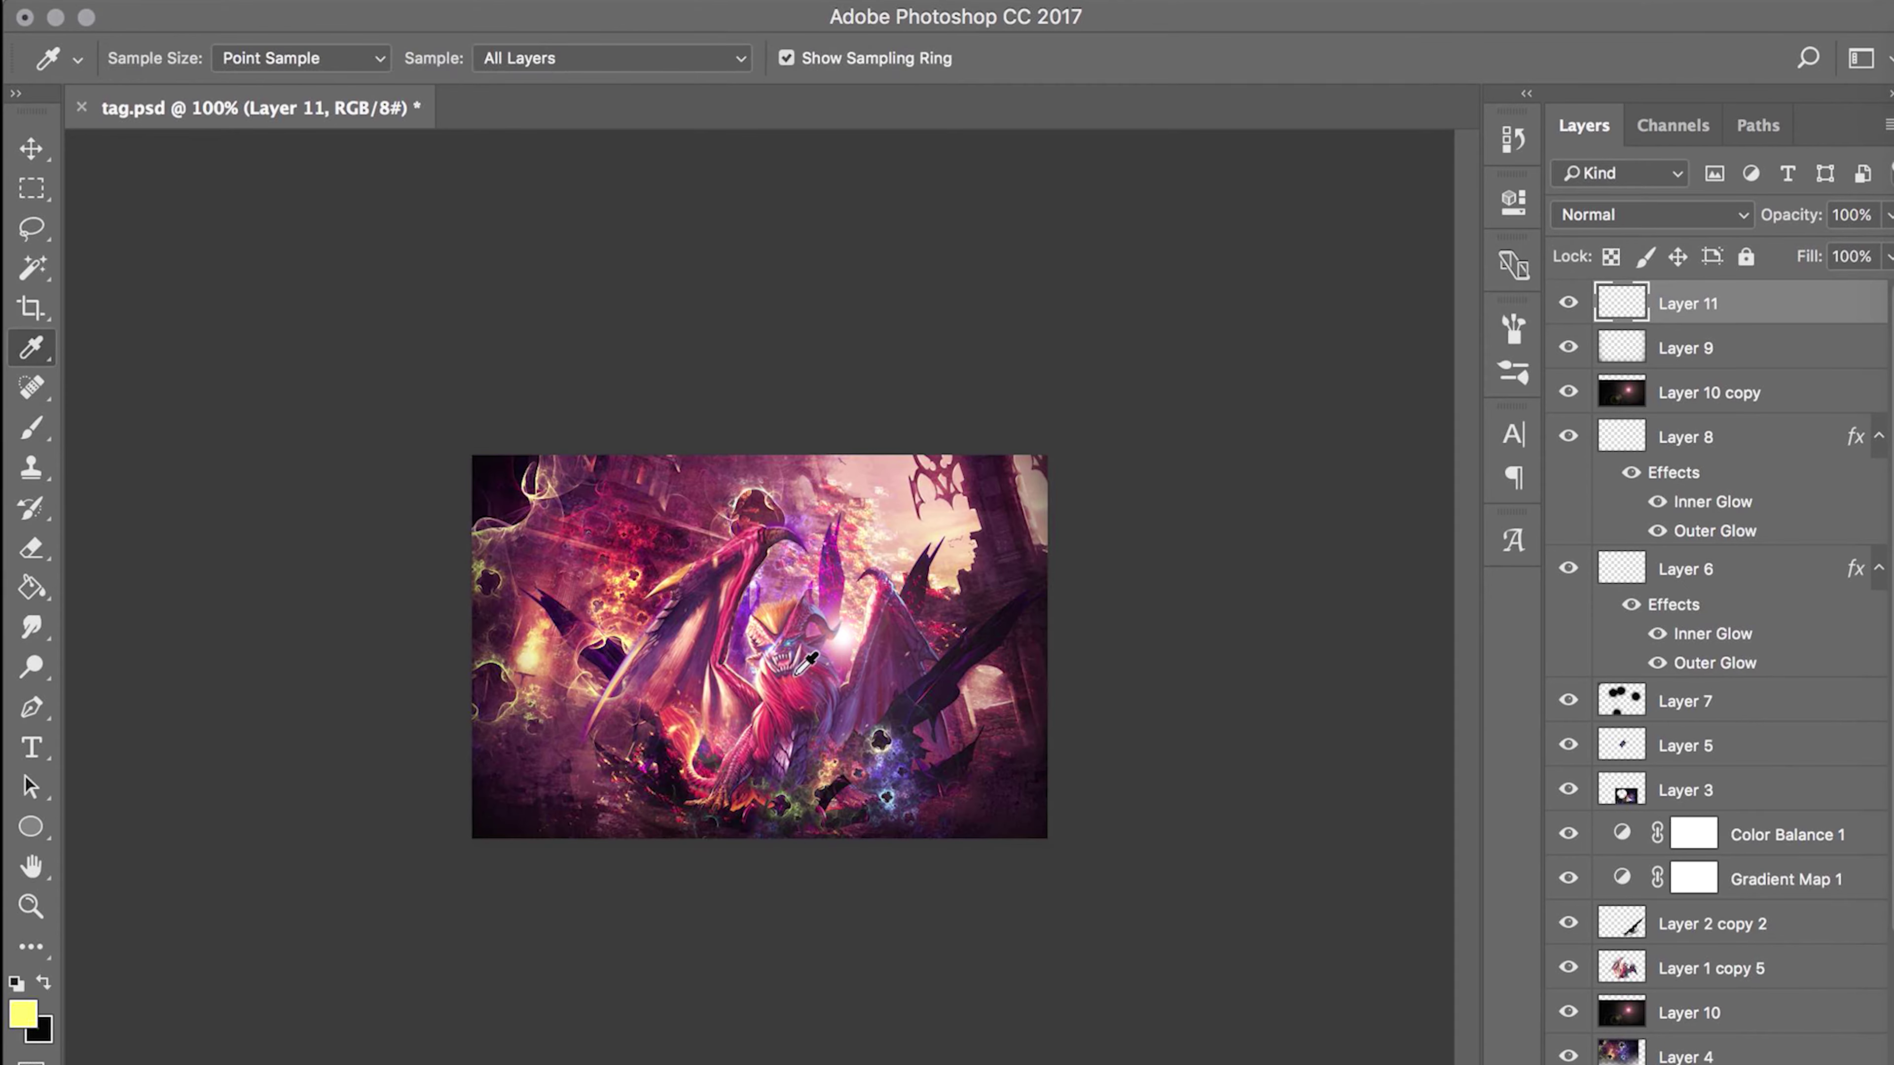
pyautogui.click(787, 646)
pyautogui.press('b')
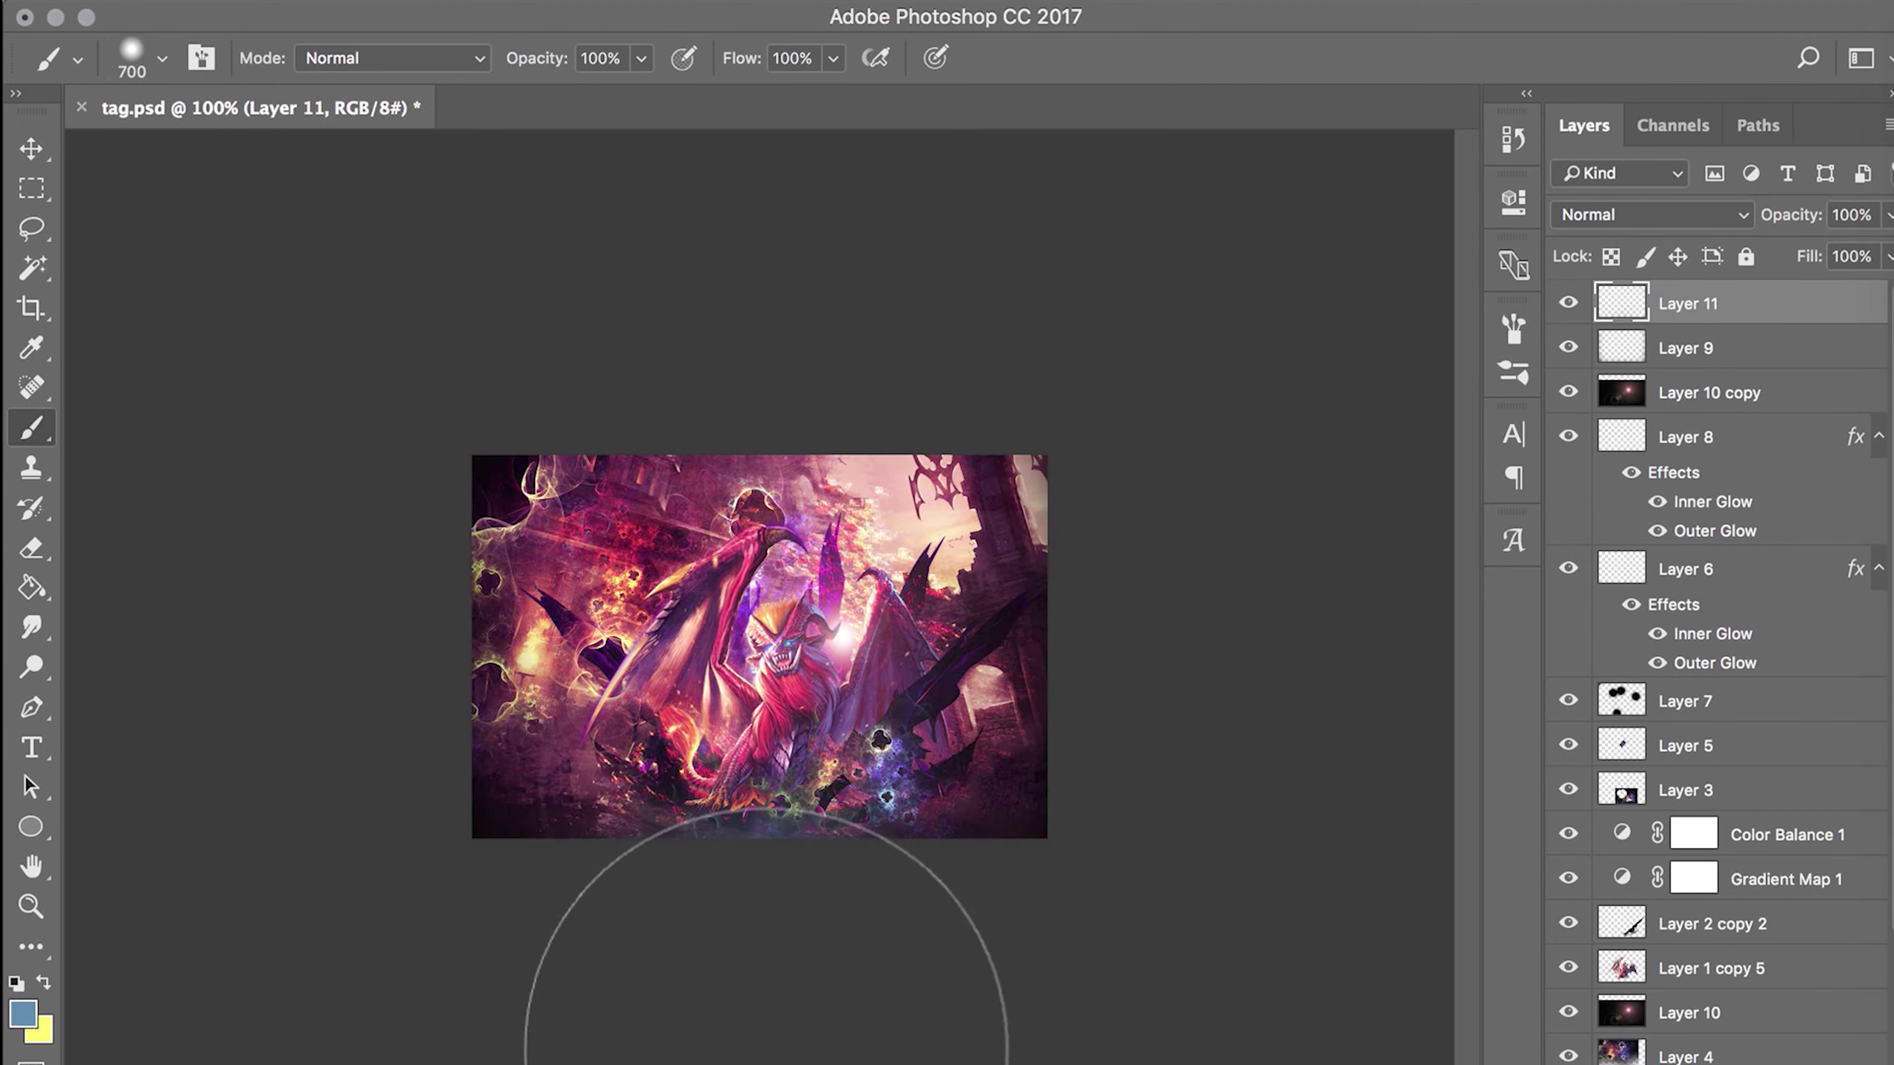
pyautogui.click(761, 1047)
pyautogui.click(1579, 223)
pyautogui.click(1599, 401)
# - Paint soft pink haze across the upper centre and stamp a merged copy of all layers
pyautogui.press('i')
pyautogui.press('b')
pyautogui.press('x')
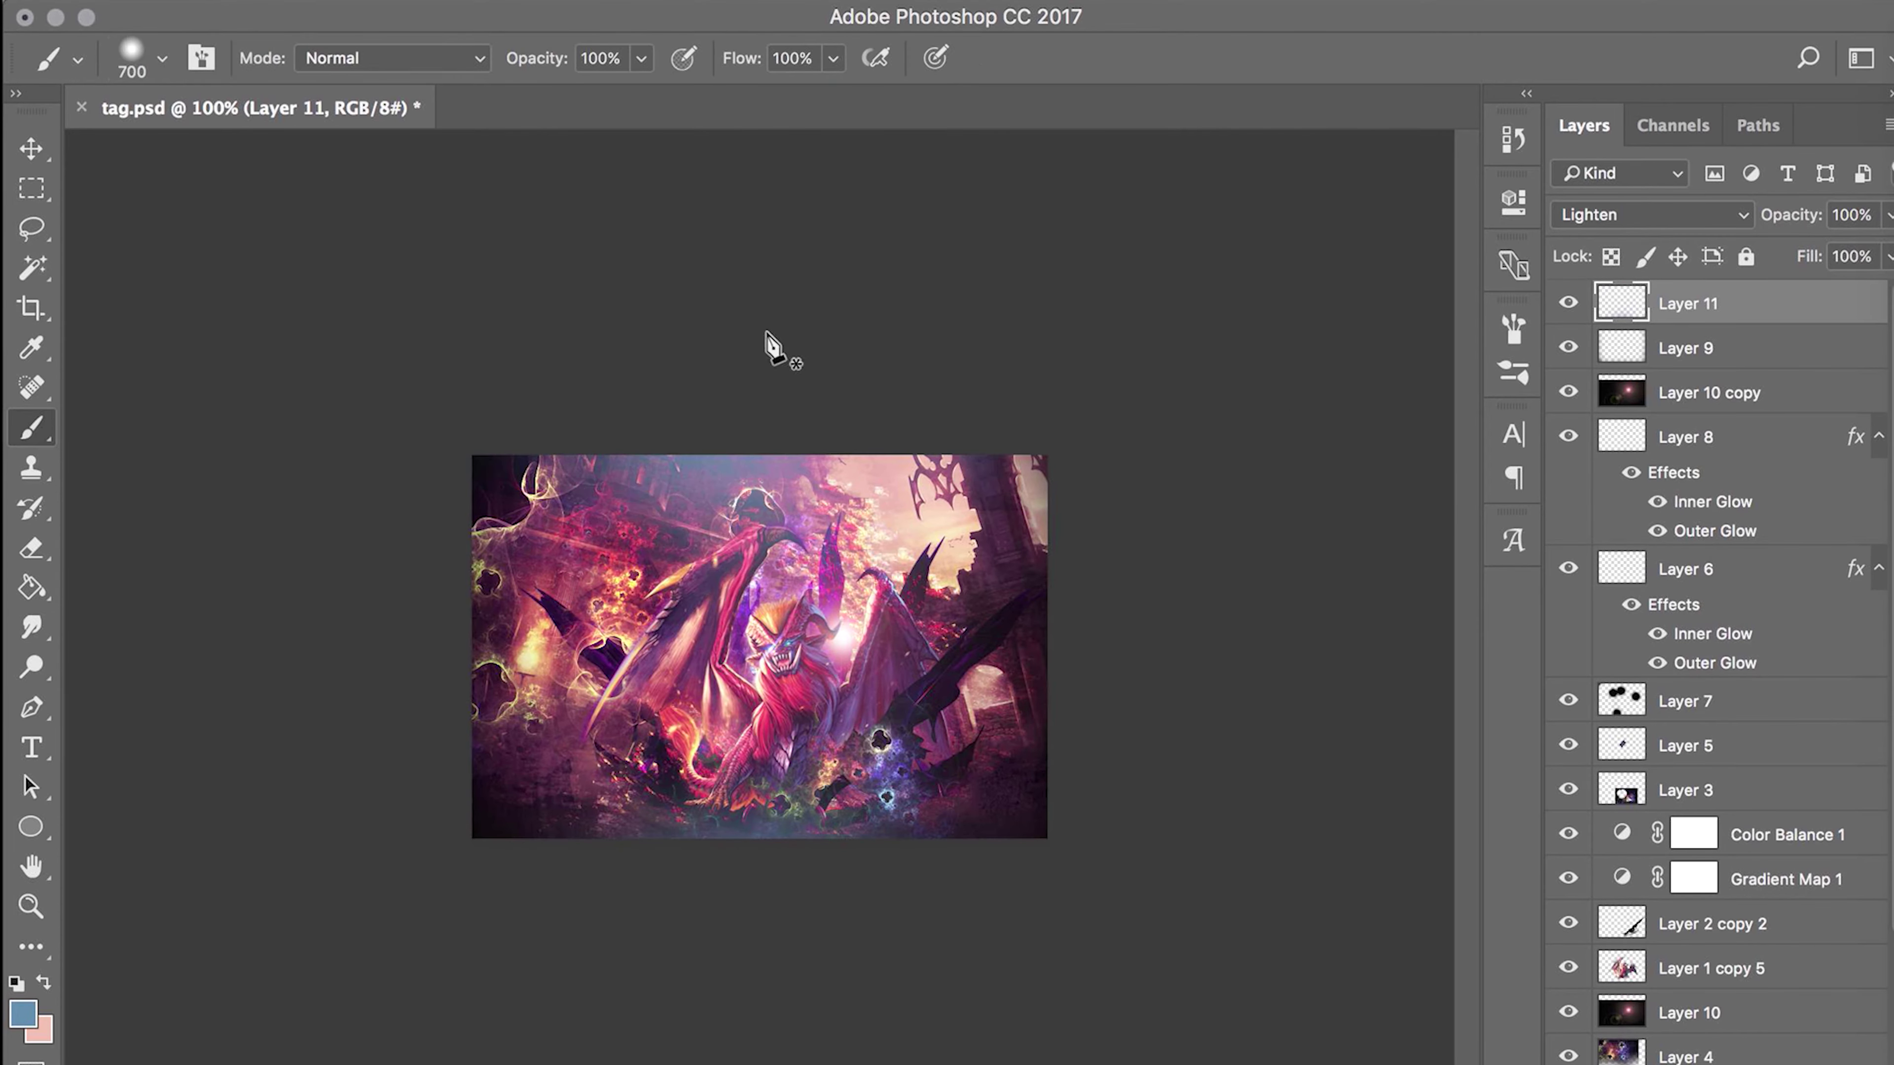
pyautogui.press('[')
pyautogui.press('[')
pyautogui.press('[')
pyautogui.moveTo(722, 409); pyautogui.dragTo(747, 418)
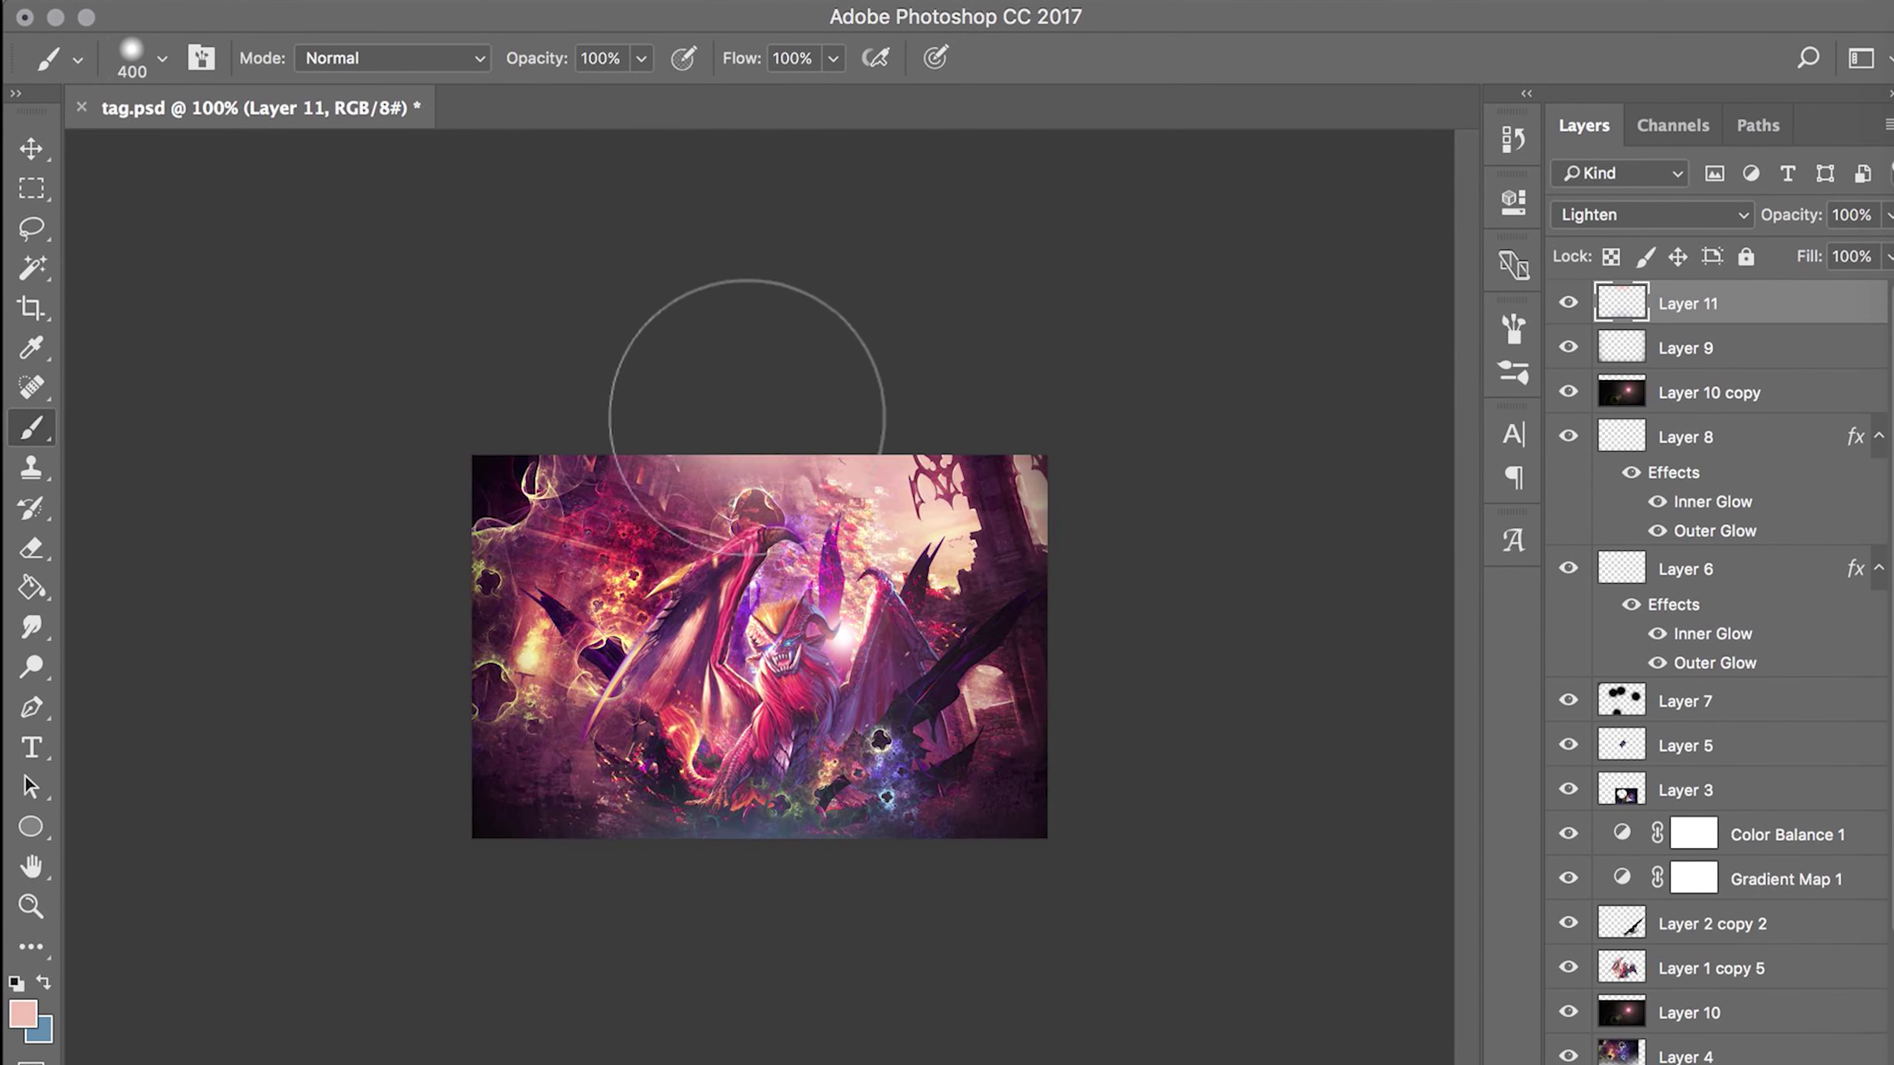
pyautogui.hotkey('ctrl', 'shift', 'alt', 'e')
pyautogui.click(1640, 215)
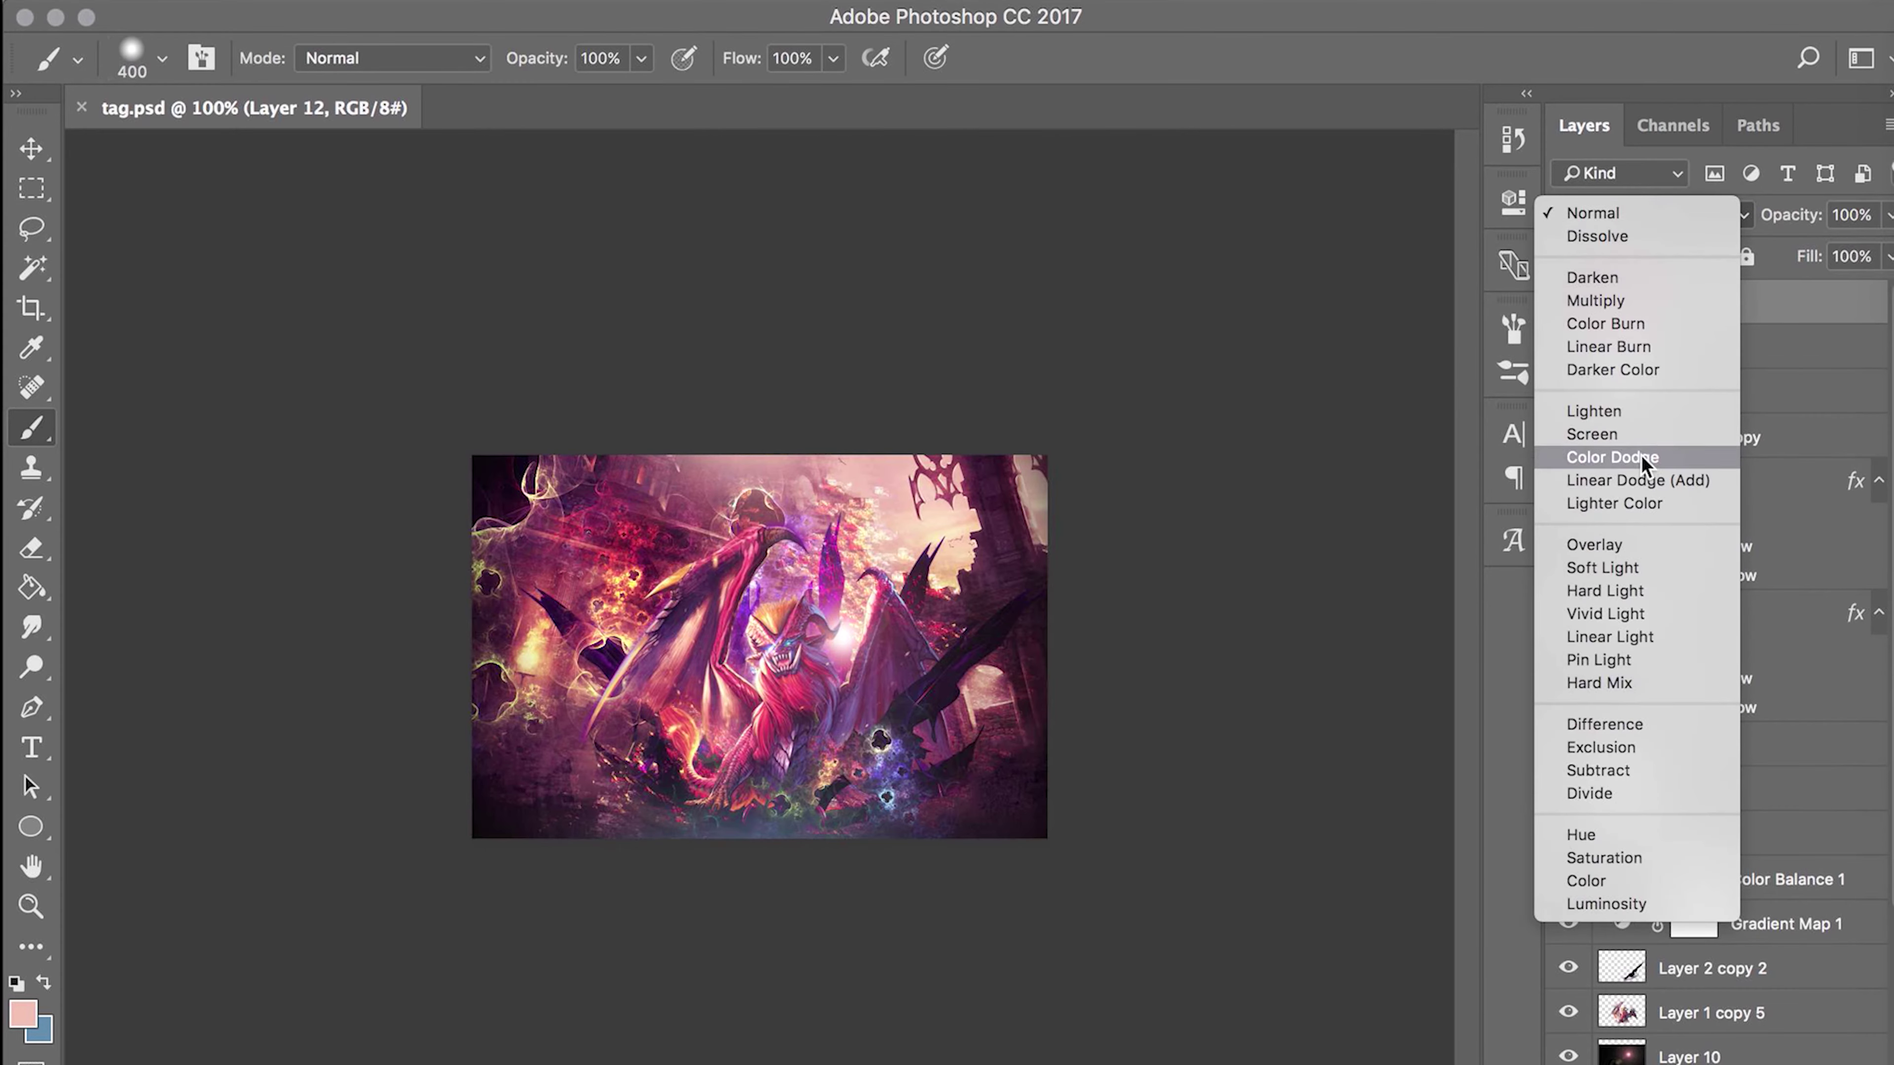
# - Try Color Dodge, Subtract and Saturation blends and 50% opacity on the merged copy
pyautogui.click(1602, 463)
pyautogui.press('v')
pyautogui.press('5')
pyautogui.click(1628, 210)
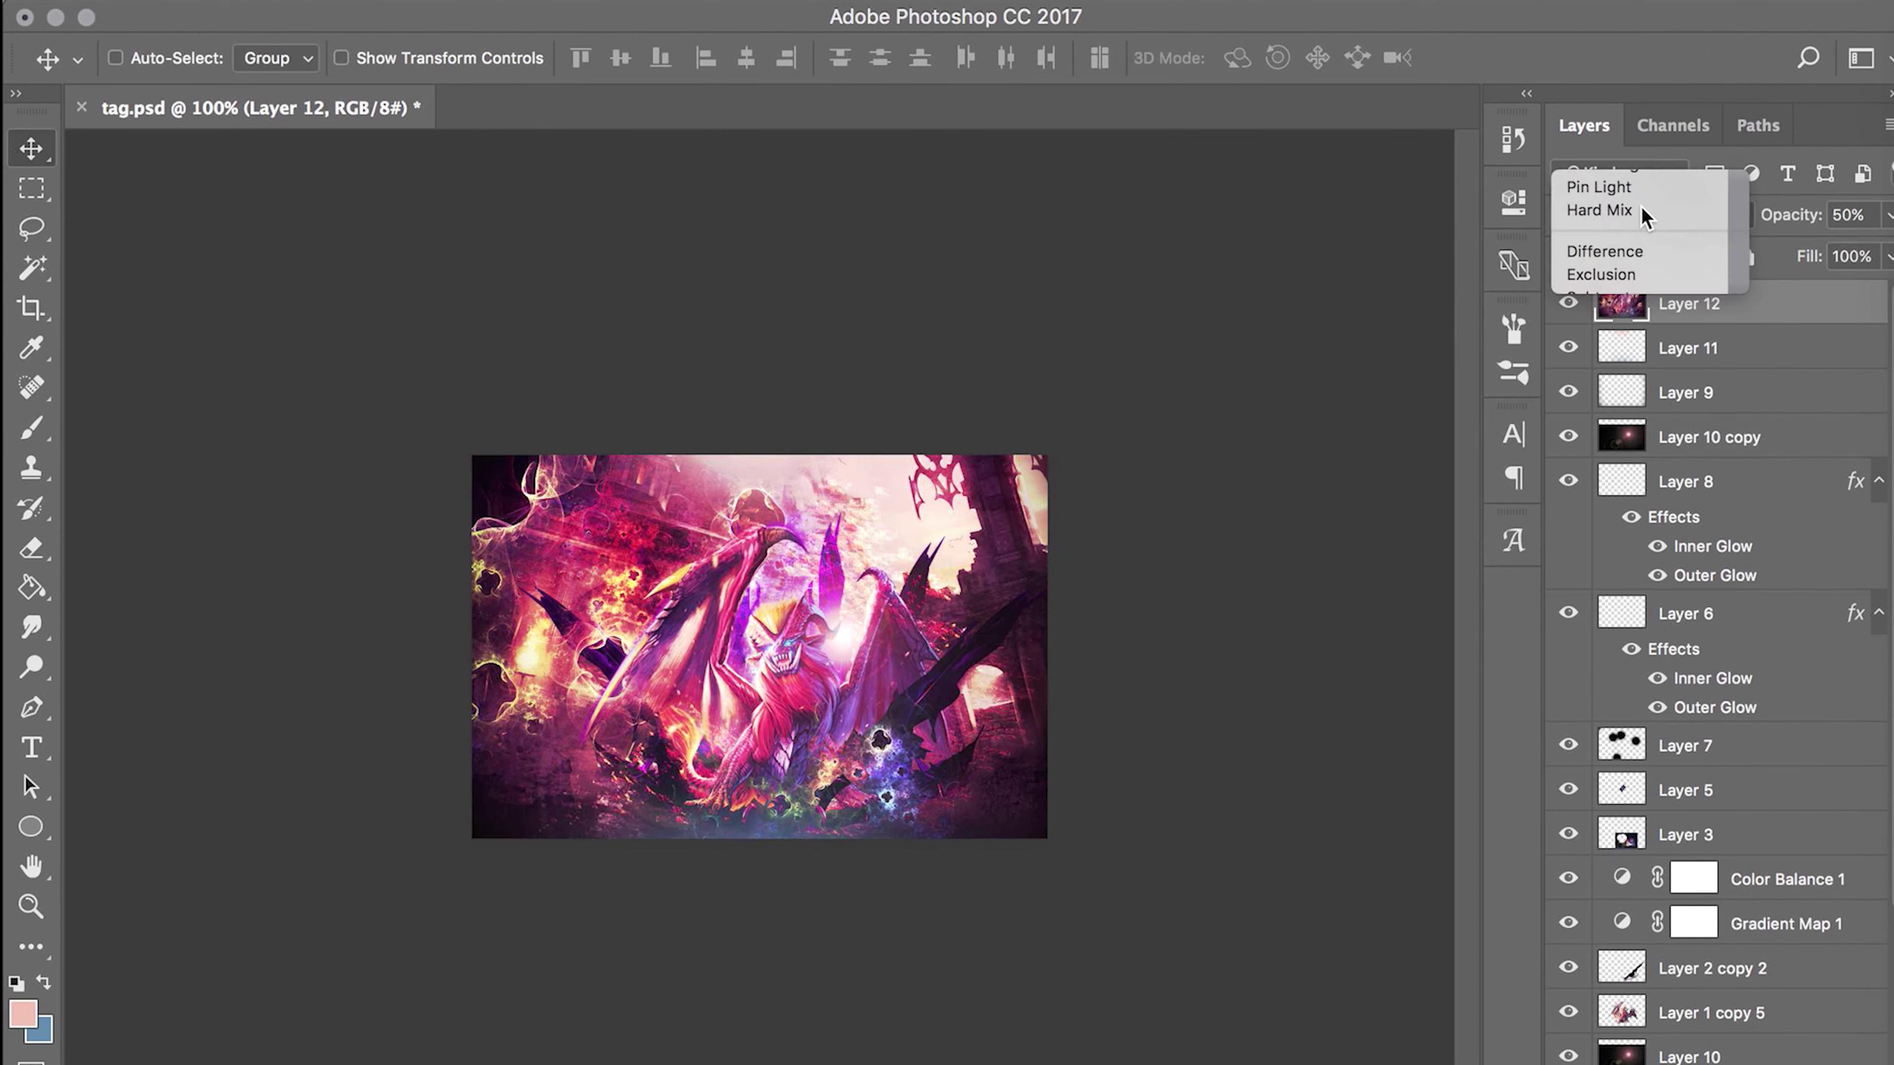
pyautogui.click(1640, 244)
pyautogui.click(1640, 299)
pyautogui.press('0')
# - Try Pin Light, Color Burn, Linear Burn, Linear Dodge and Hard Light, then delete the merged copy
pyautogui.click(1640, 215)
pyautogui.click(1602, 23)
pyautogui.click(1625, 216)
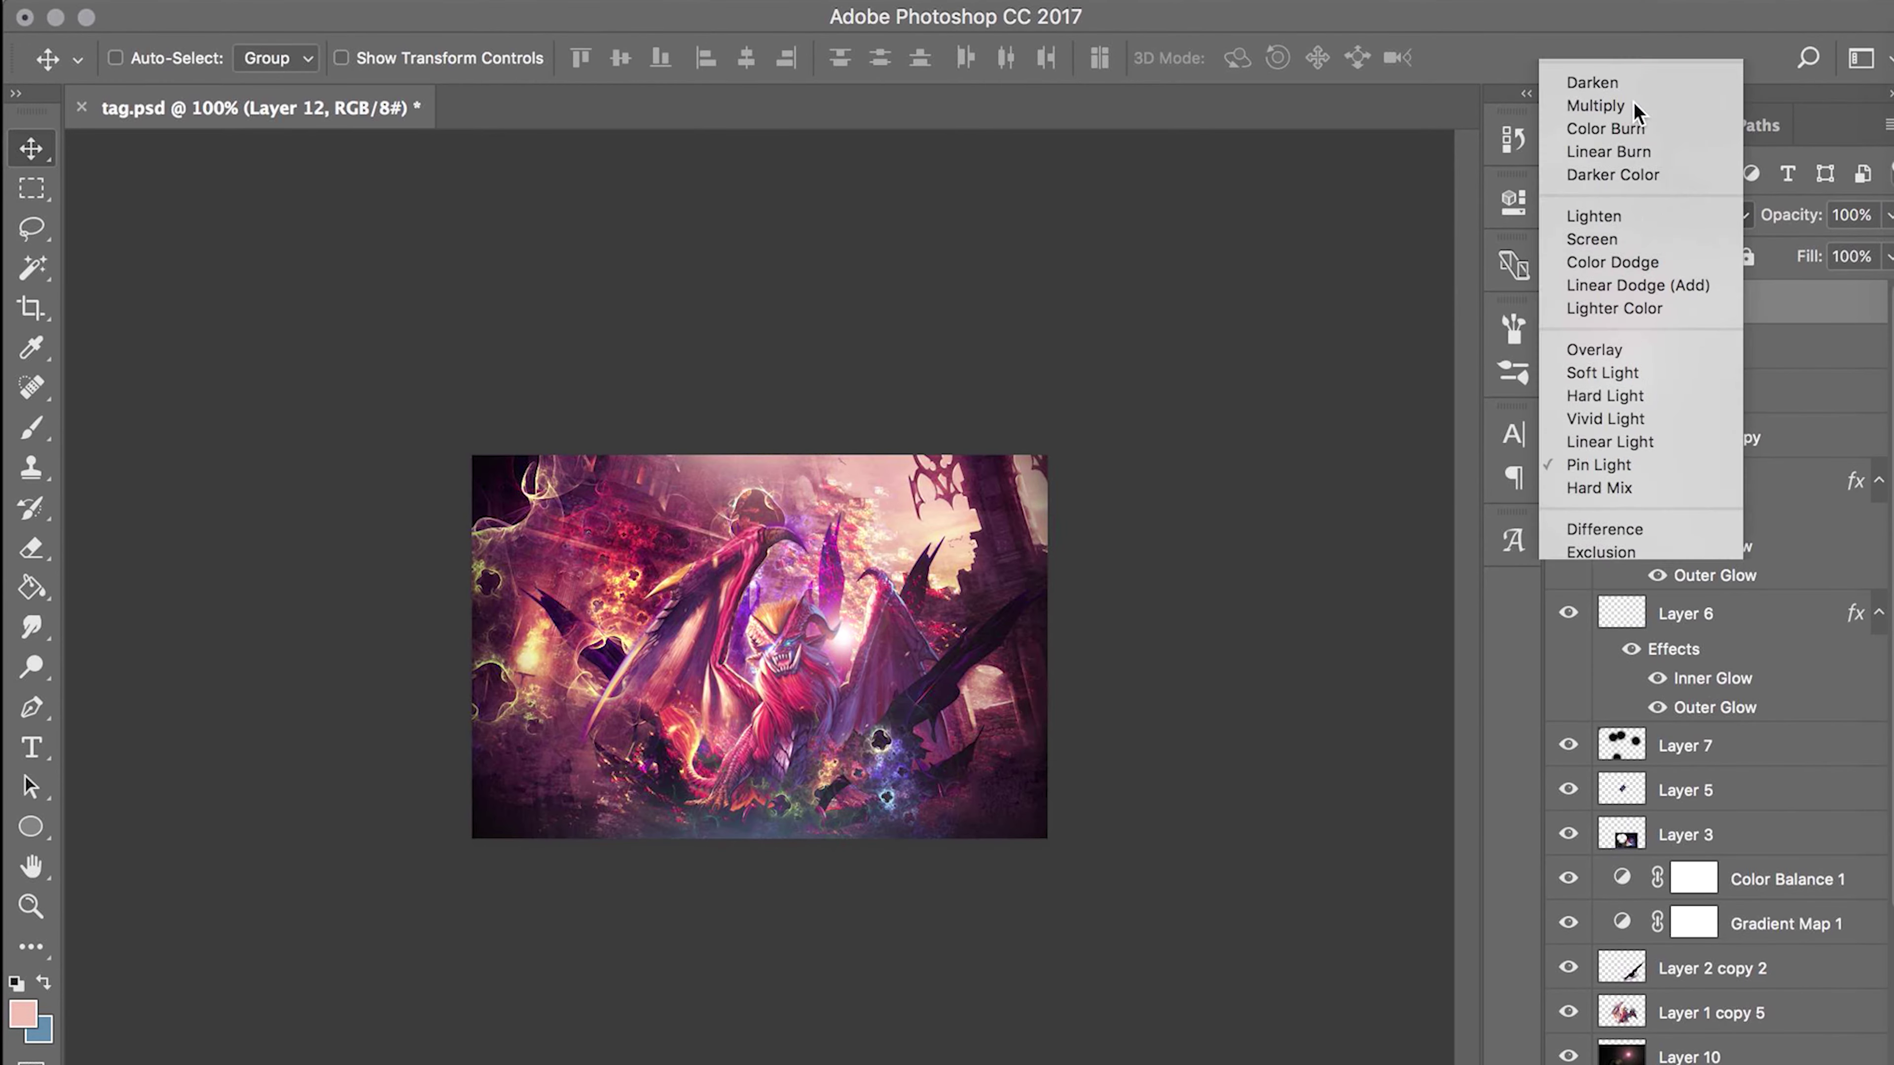
pyautogui.click(1622, 128)
pyautogui.click(1619, 220)
pyautogui.click(1618, 256)
pyautogui.click(1619, 216)
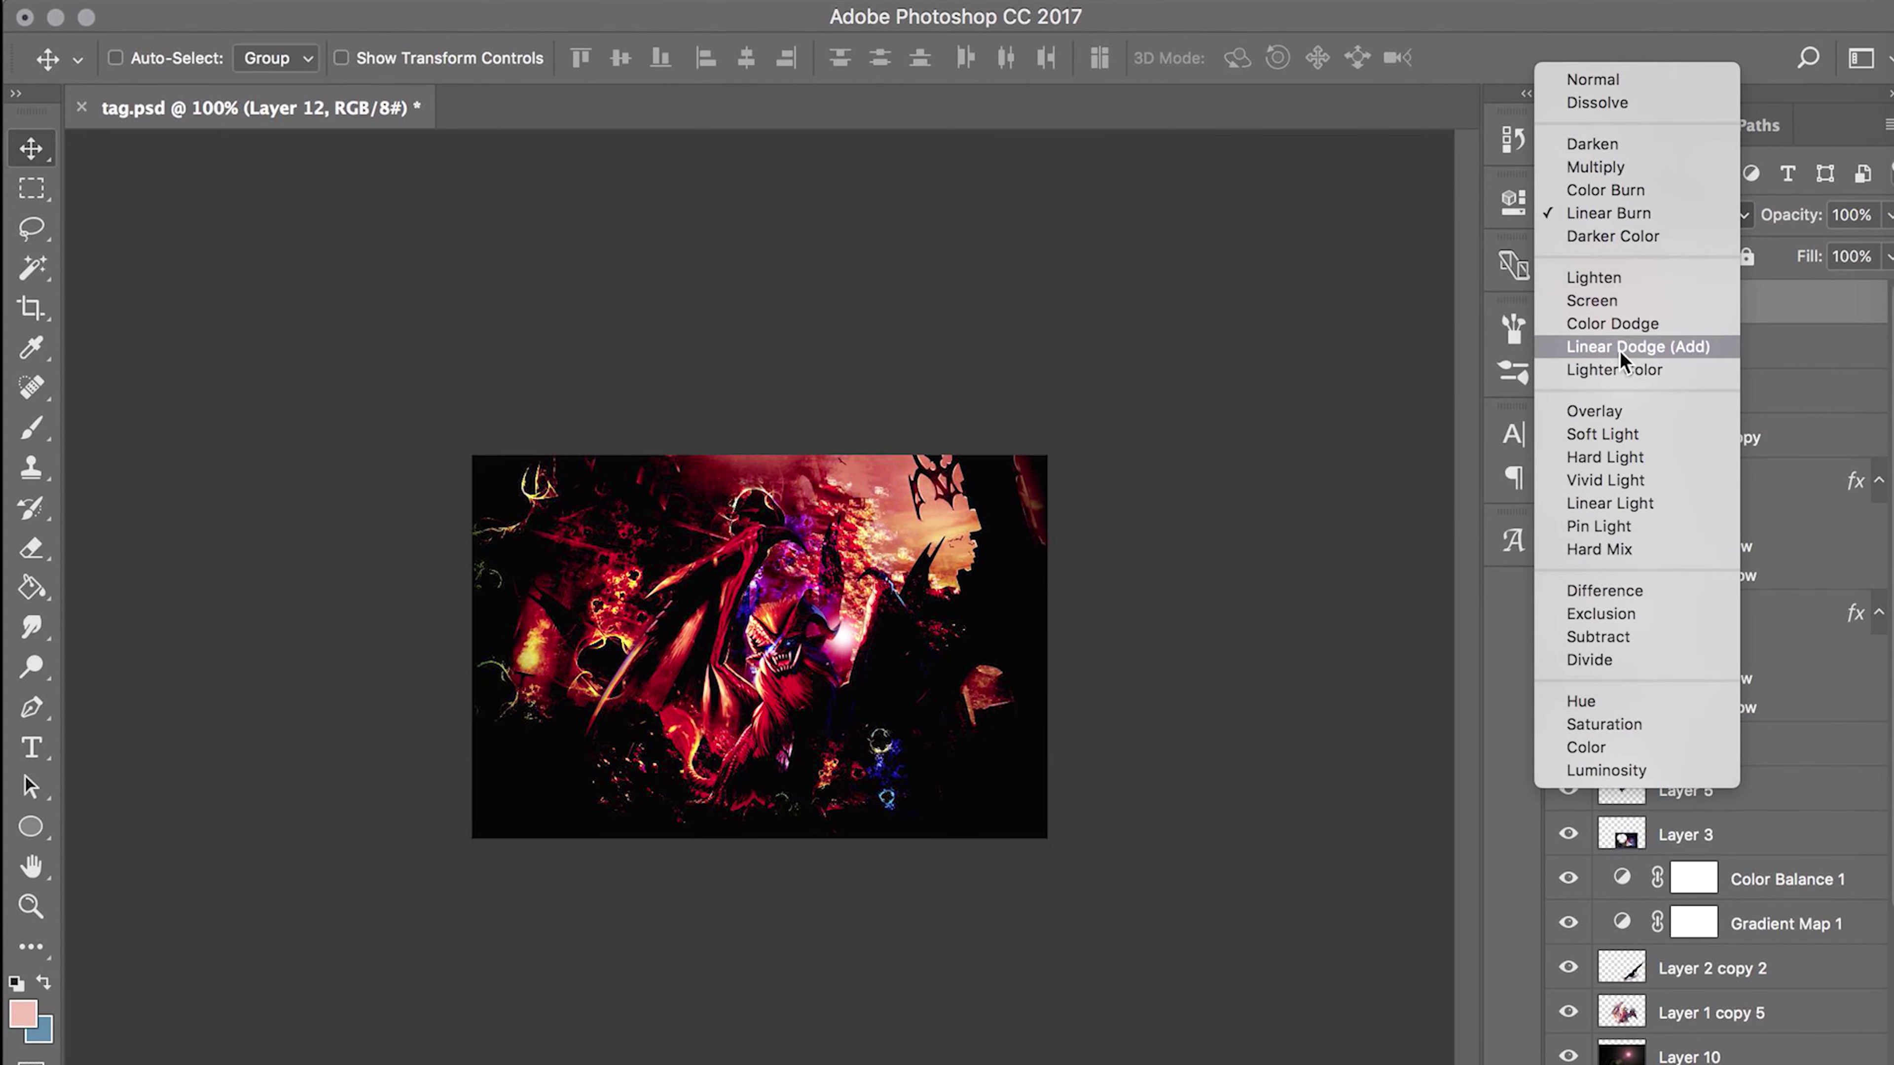
pyautogui.click(1619, 346)
pyautogui.click(1635, 217)
pyautogui.click(1610, 347)
pyautogui.press('Delete')
# - Add a Gradient Map adjustment layer blended with Luminosity
pyautogui.click(1668, 1052)
pyautogui.click(1709, 545)
pyautogui.click(1240, 297)
pyautogui.click(1589, 448)
pyautogui.click(1652, 215)
pyautogui.click(1606, 903)
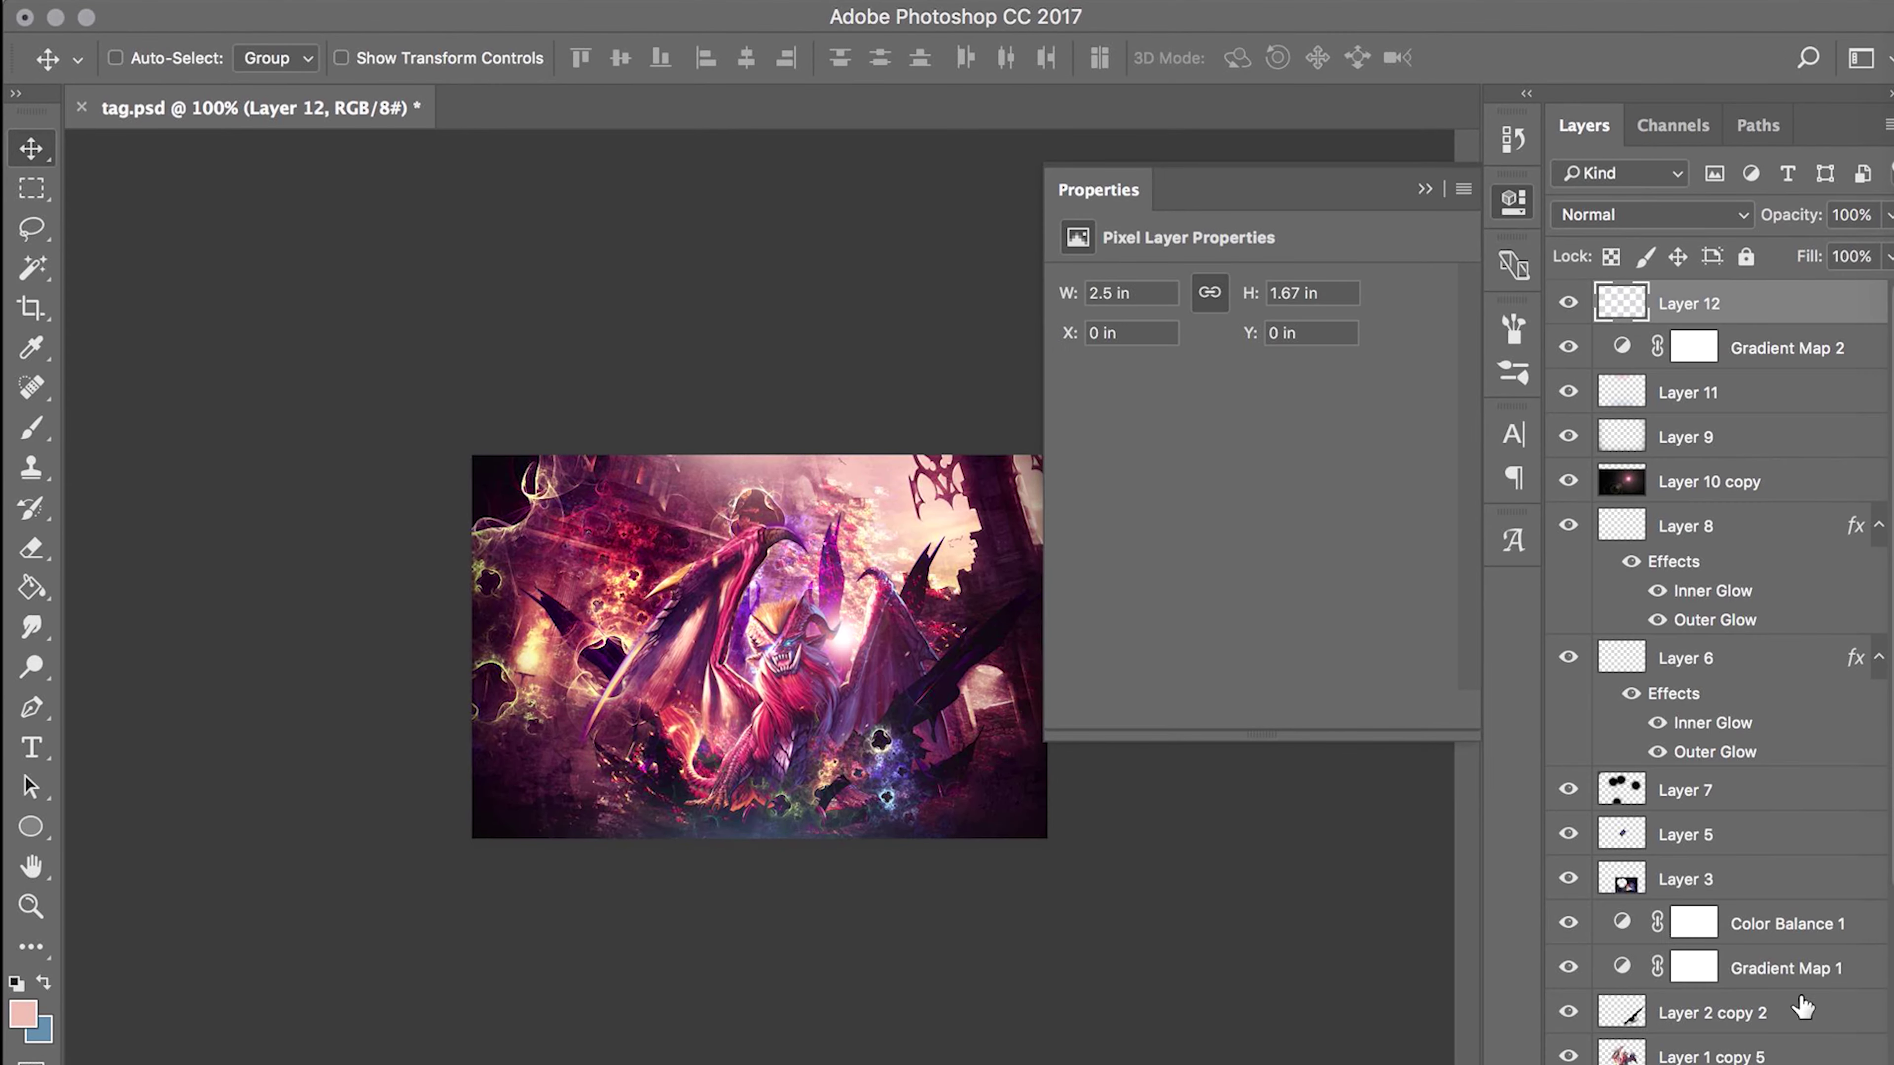
# - Add a Brightness/Contrast adjustment at brightness -29, contrast 20, and stamp merged Layer 13
pyautogui.click(1803, 1007)
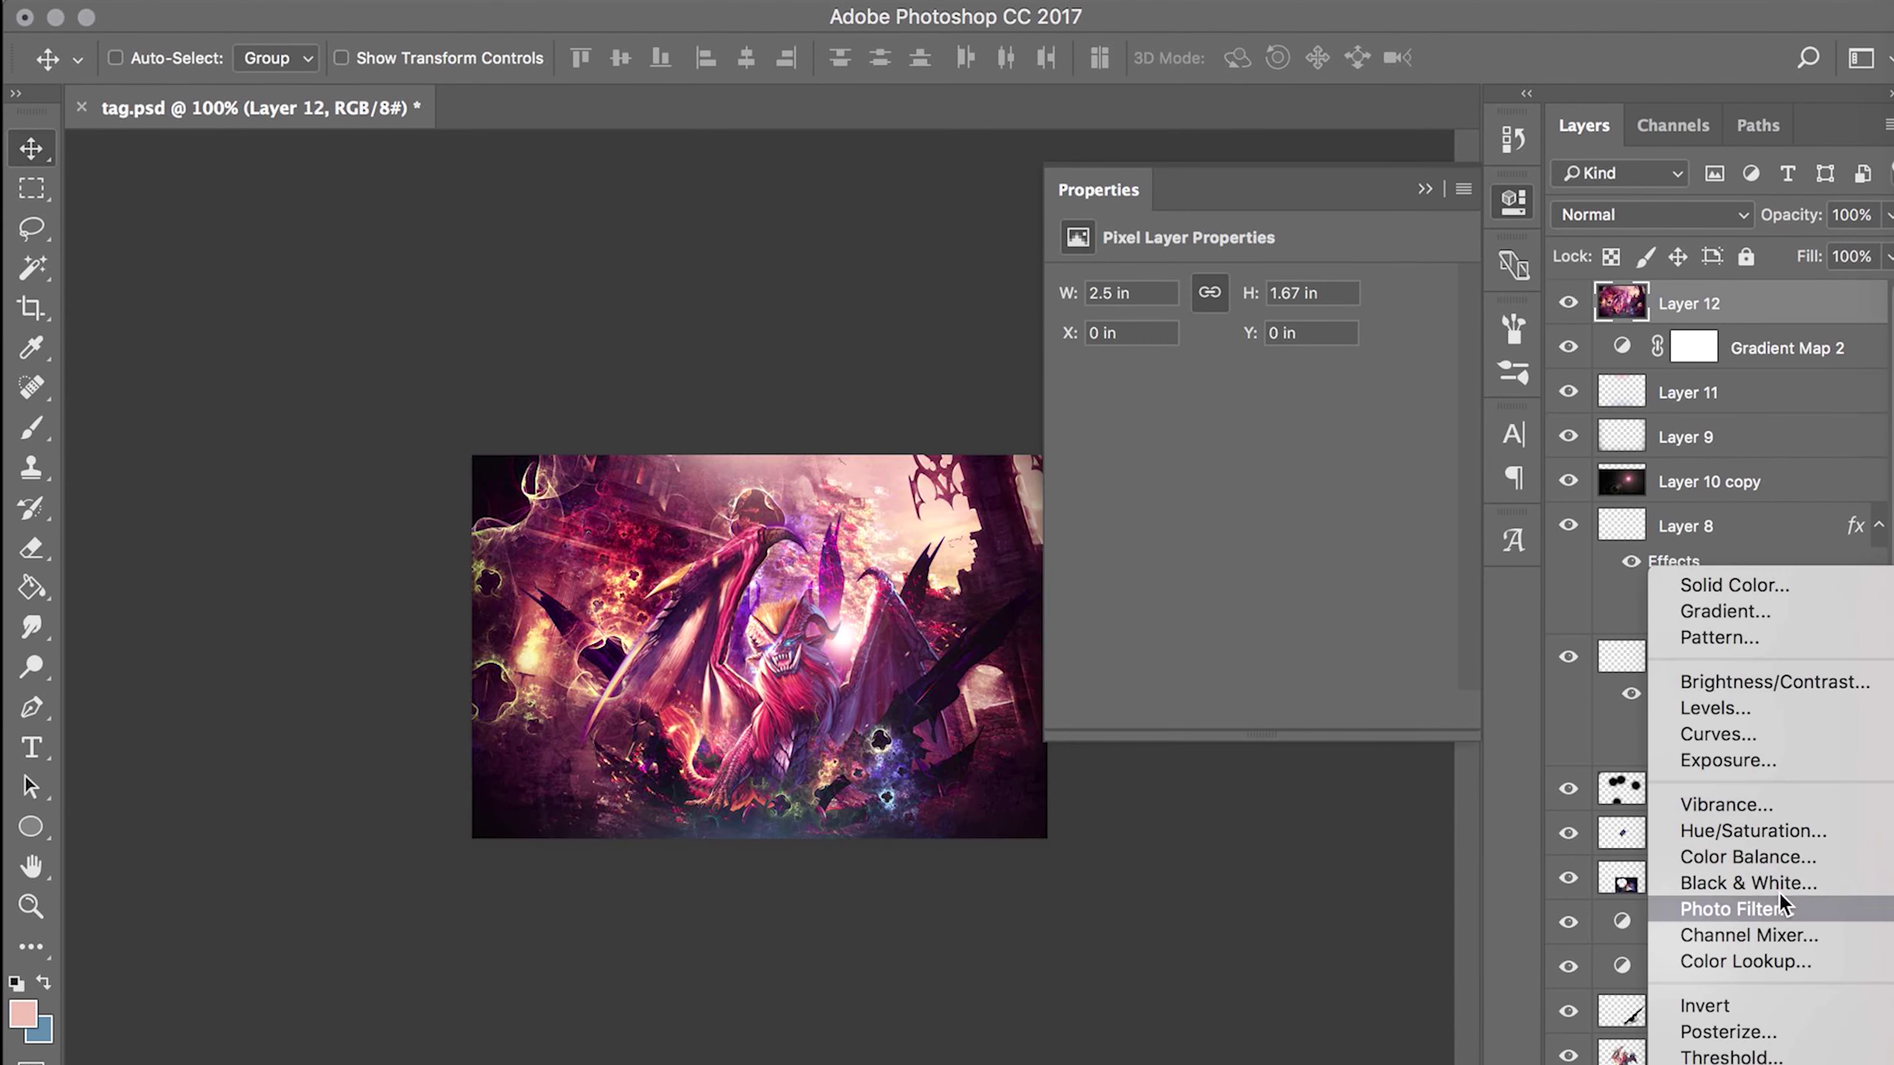
pyautogui.click(1775, 687)
pyautogui.moveTo(1300, 428)
pyautogui.mouseDown()
pyautogui.moveTo(1251, 423)
pyautogui.moveTo(1234, 362)
pyautogui.mouseUp()
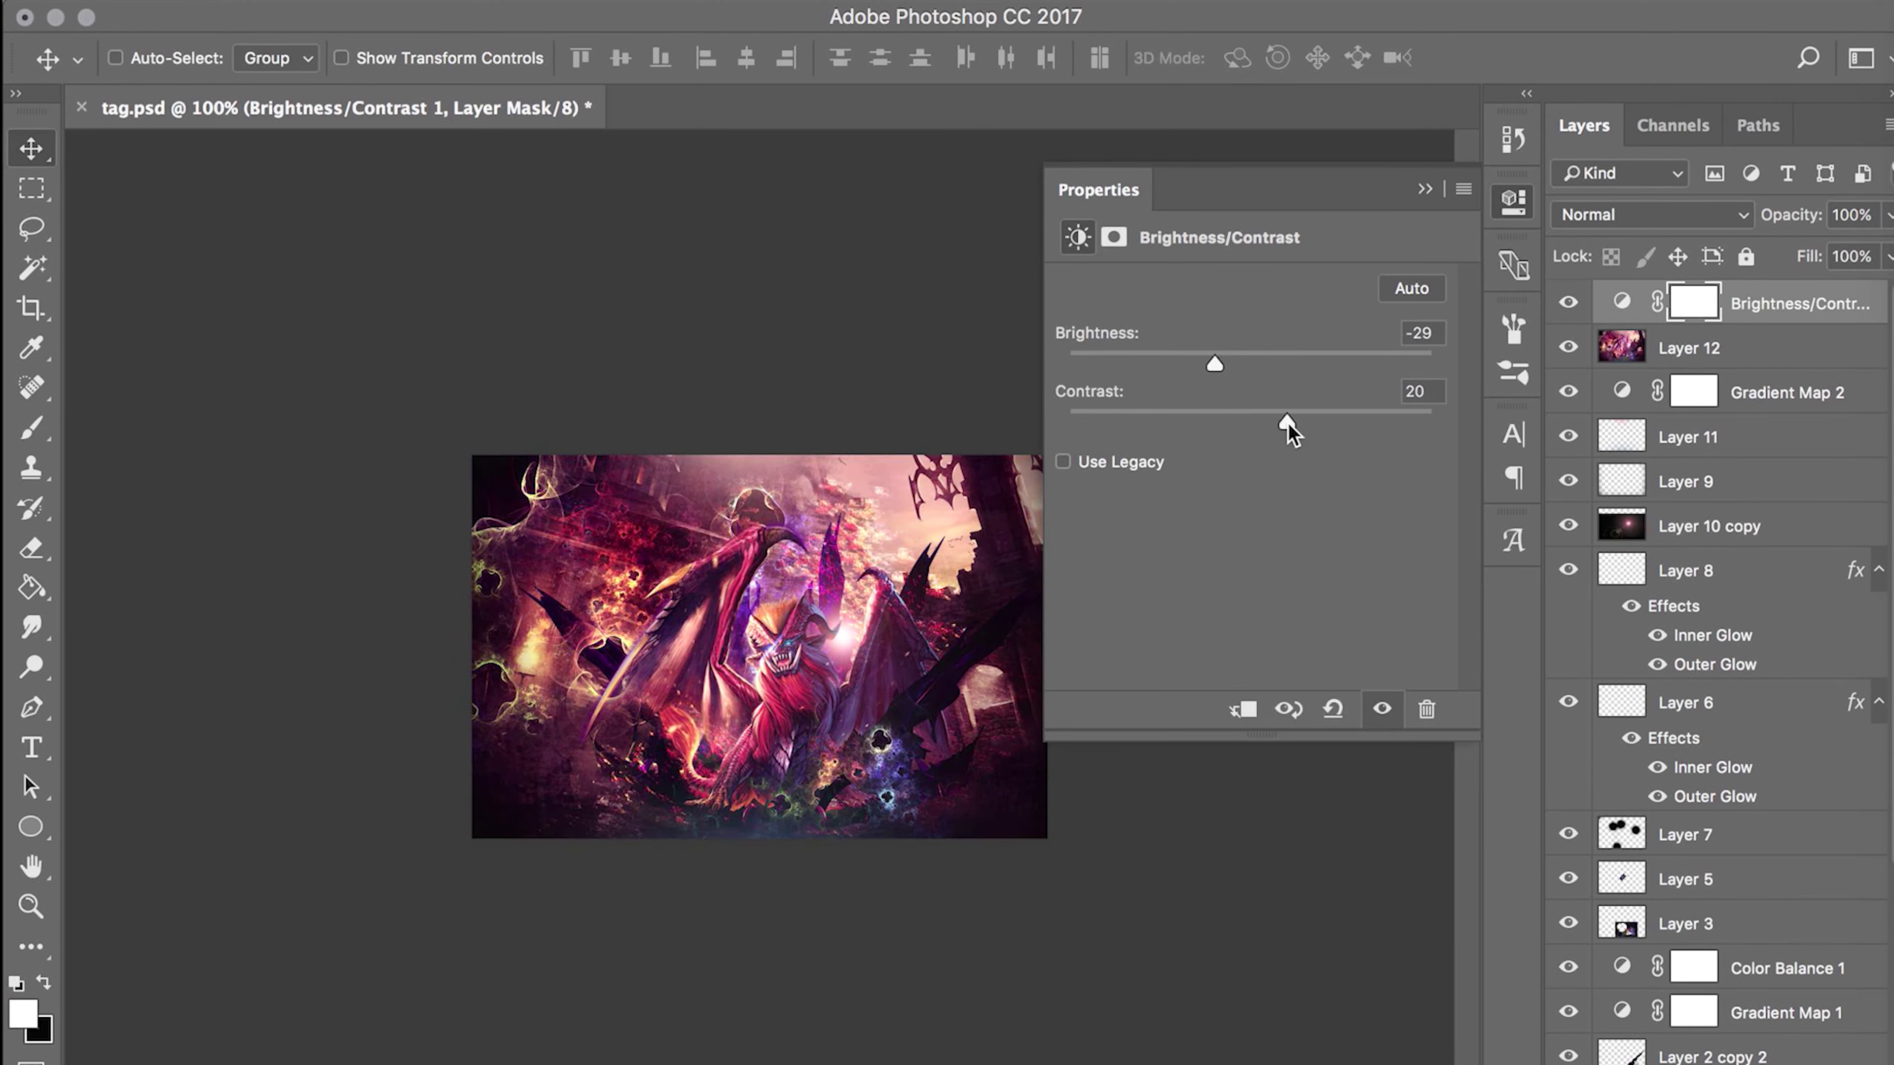
pyautogui.click(1424, 189)
pyautogui.hotkey('ctrl', 'alt', 'shift', 'e')
pyautogui.press('e')
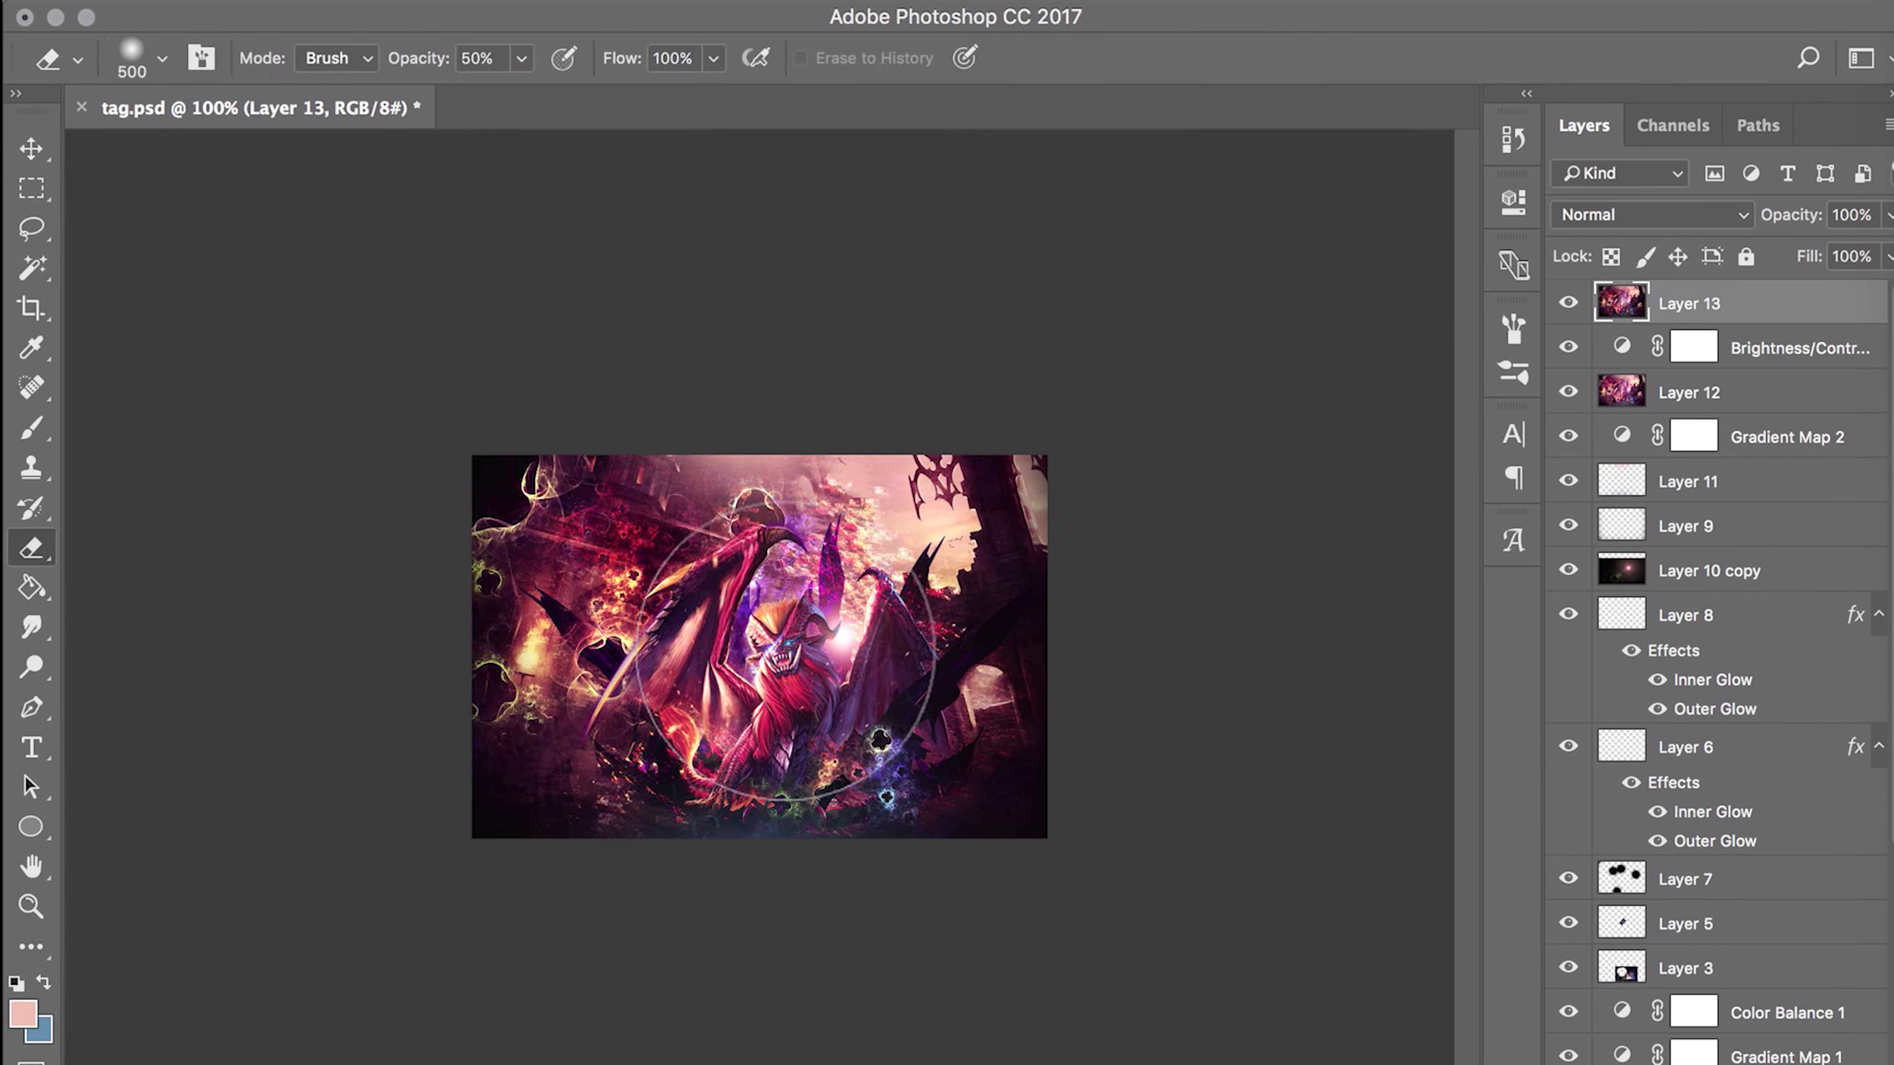
# - Merge the brightness/contrast adjustment into Layer 13 and erase patches in its centre and upper left
pyautogui.click(784, 650)
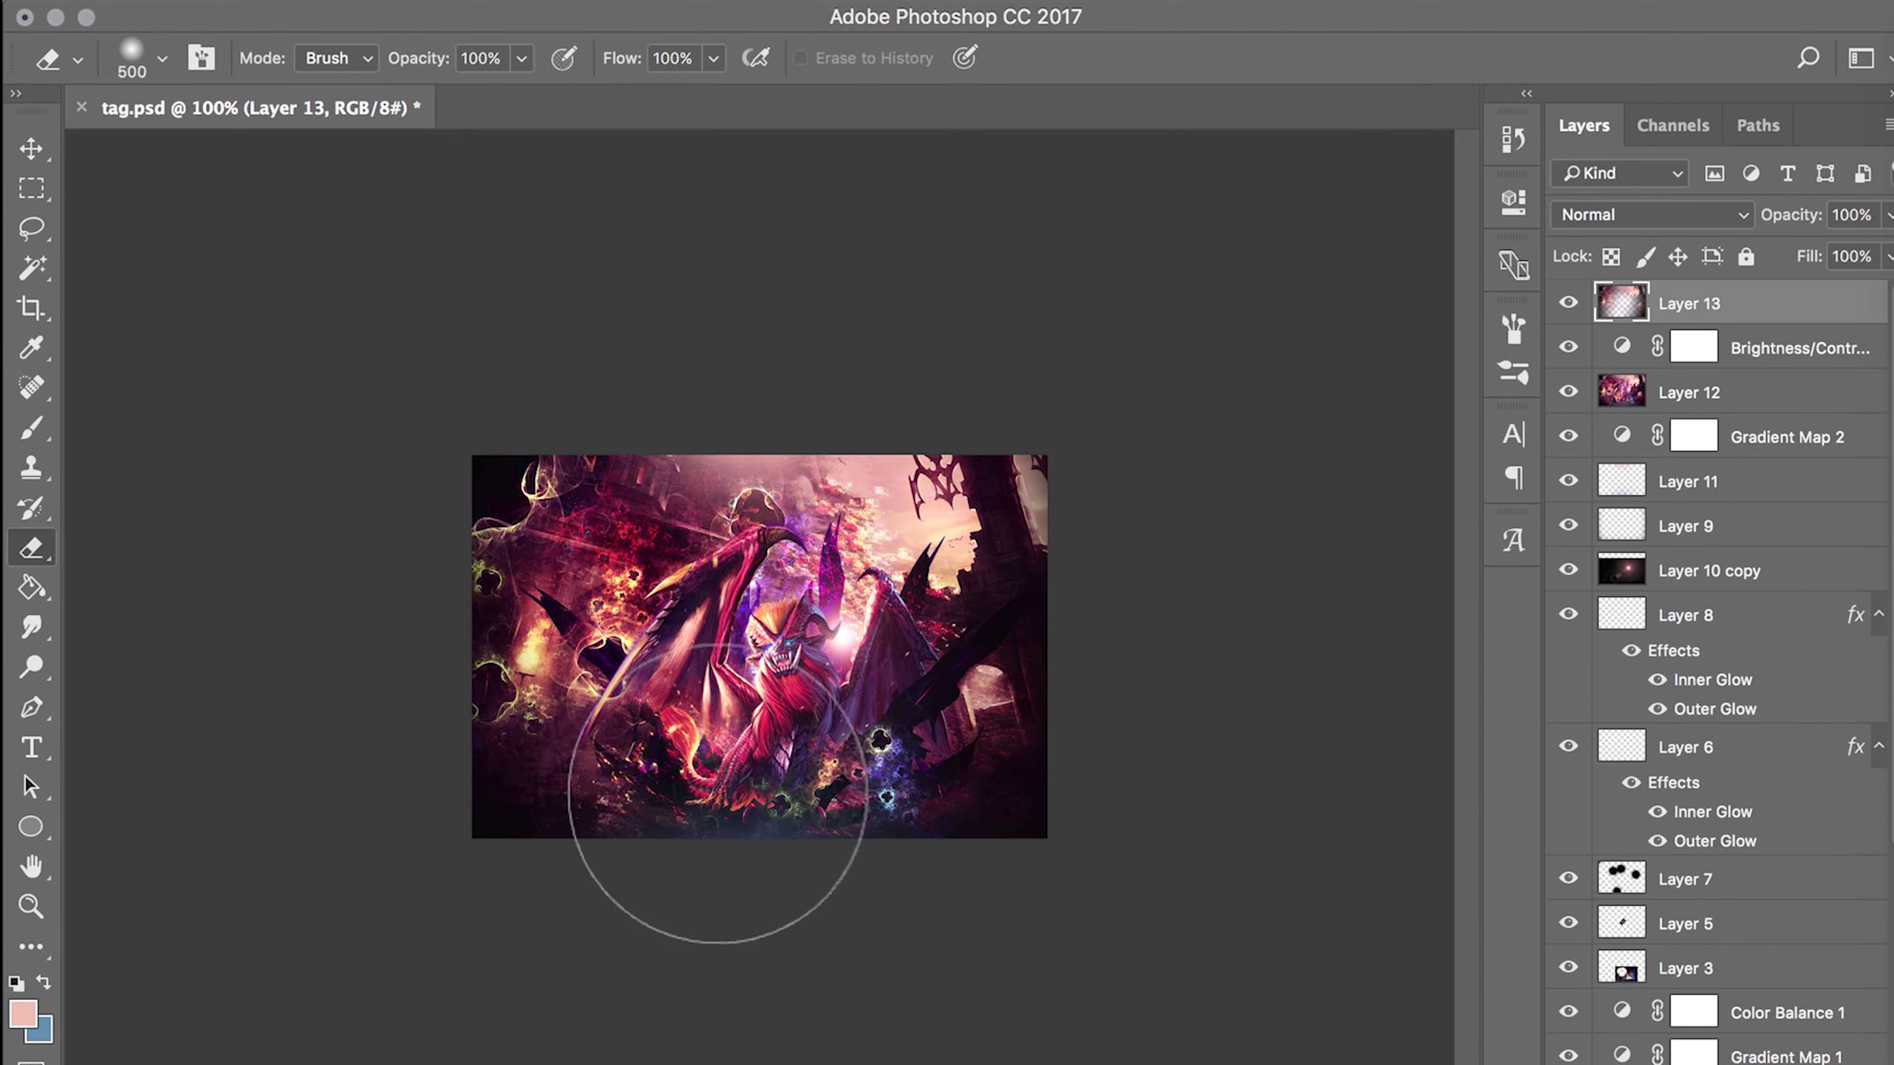
pyautogui.keyDown('shift'); pyautogui.click(1578, 347); pyautogui.keyUp('shift')
pyautogui.hotkey('ctrl', 'e')
pyautogui.press('[')
pyautogui.press('[')
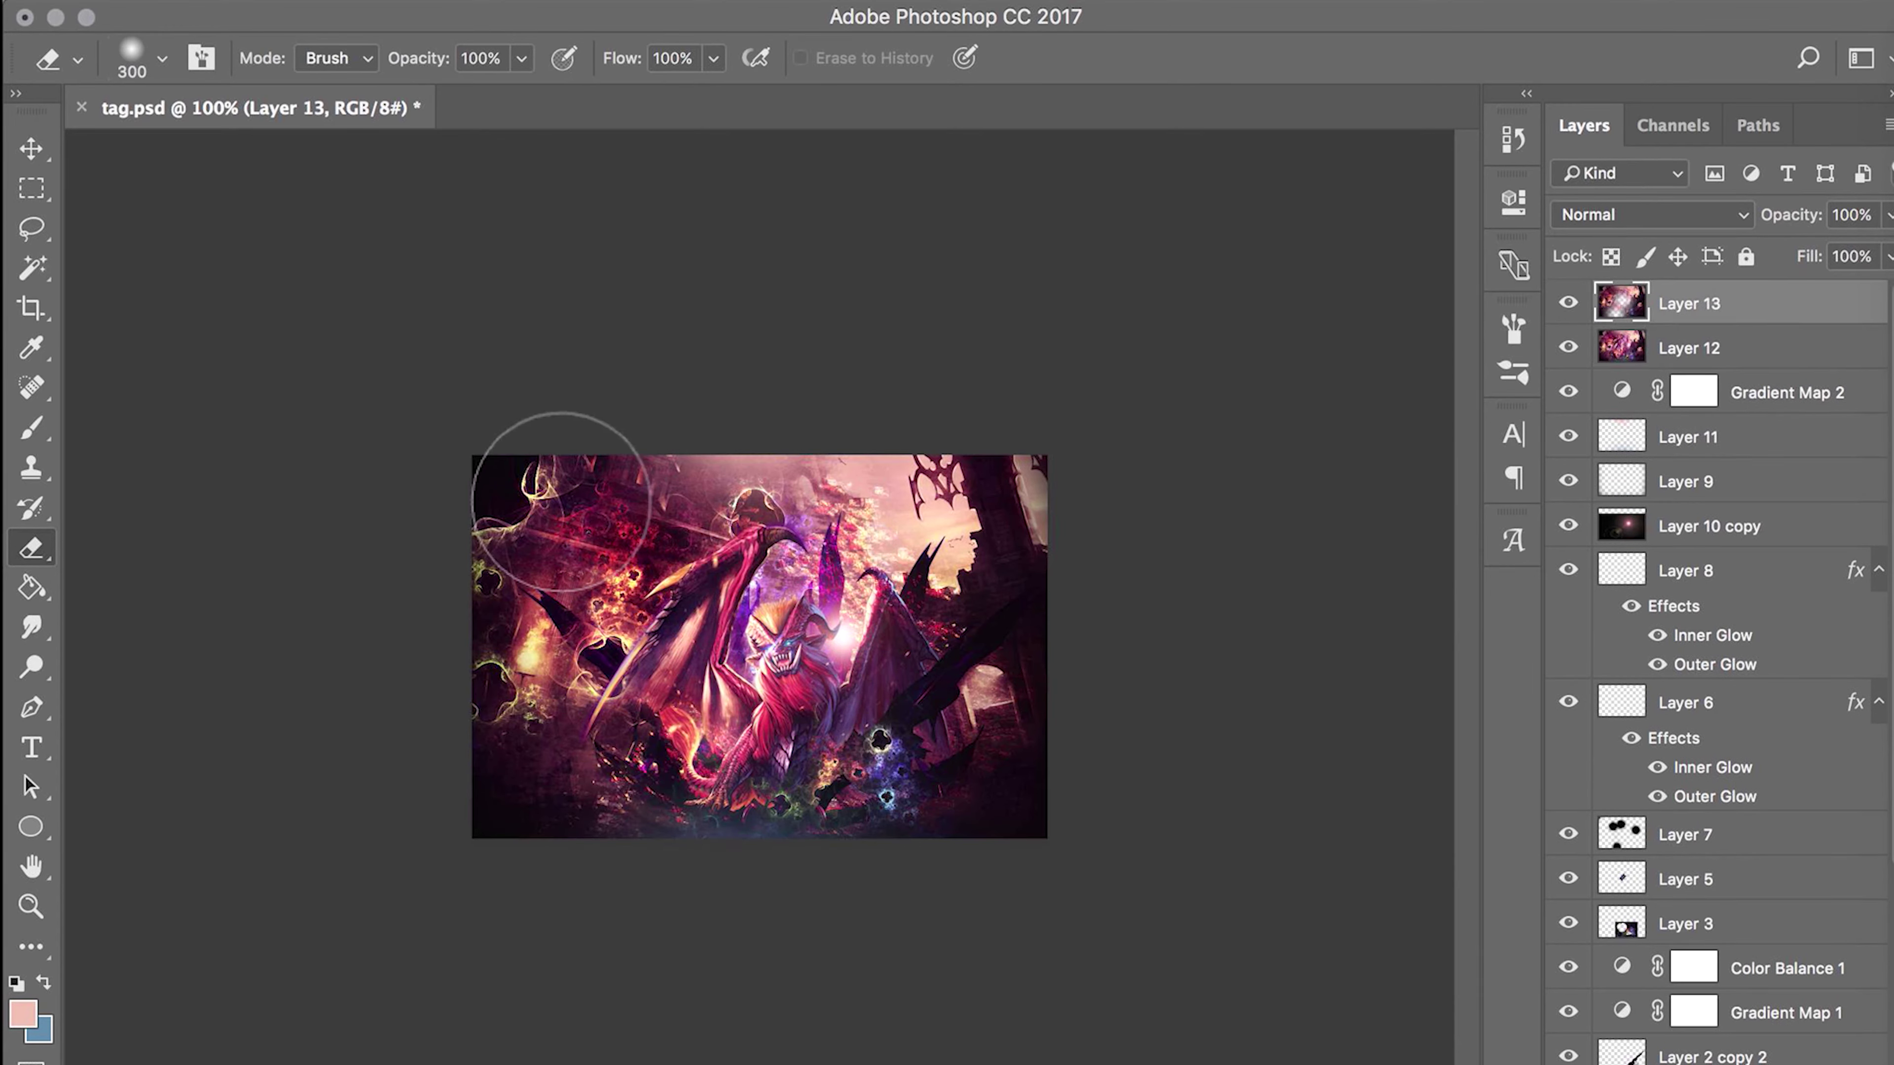
pyautogui.click(617, 694)
# - Add new Layer 14 with a lighter pink paint colour, blended as Linear Dodge (Add)
pyautogui.hotkey('ctrl', 'shift', 'n')
pyautogui.click(647, 635)
pyautogui.click(23, 1014)
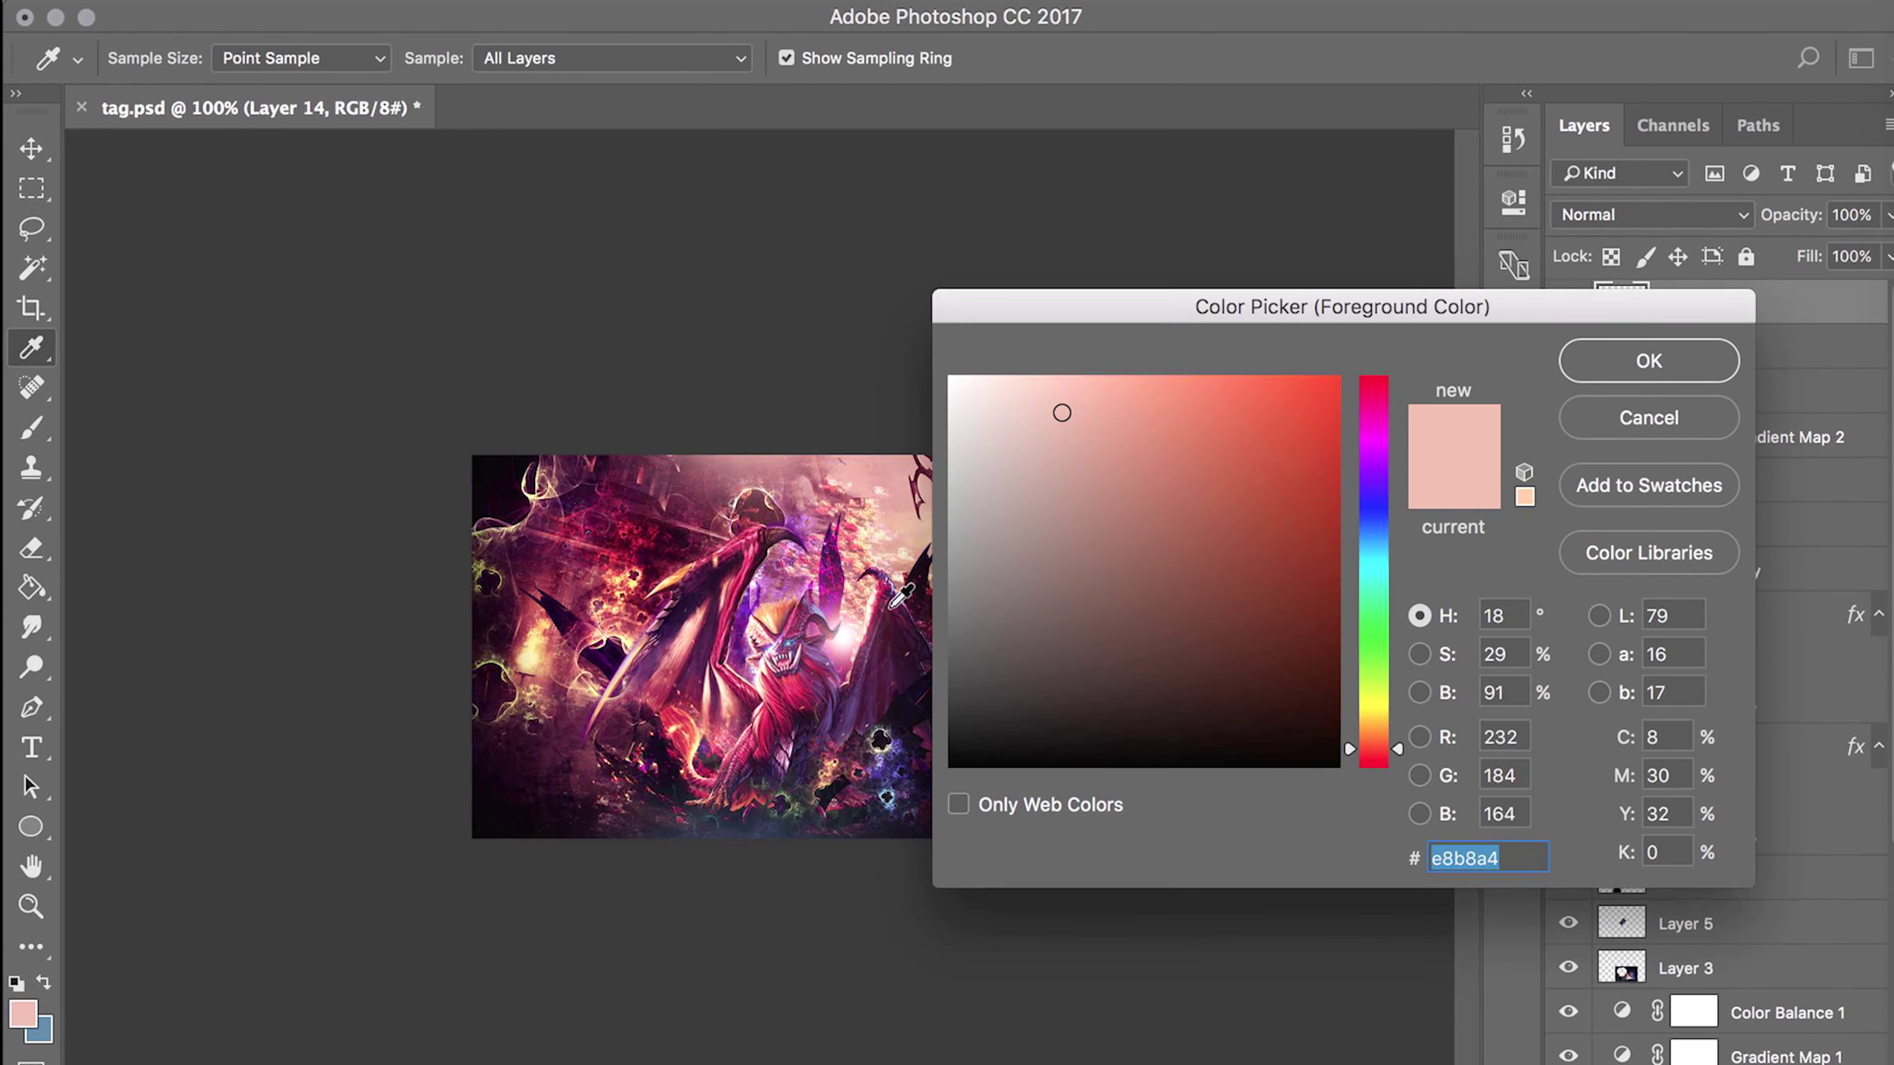
pyautogui.click(938, 448)
pyautogui.press('Return')
pyautogui.click(1590, 214)
pyautogui.click(1637, 480)
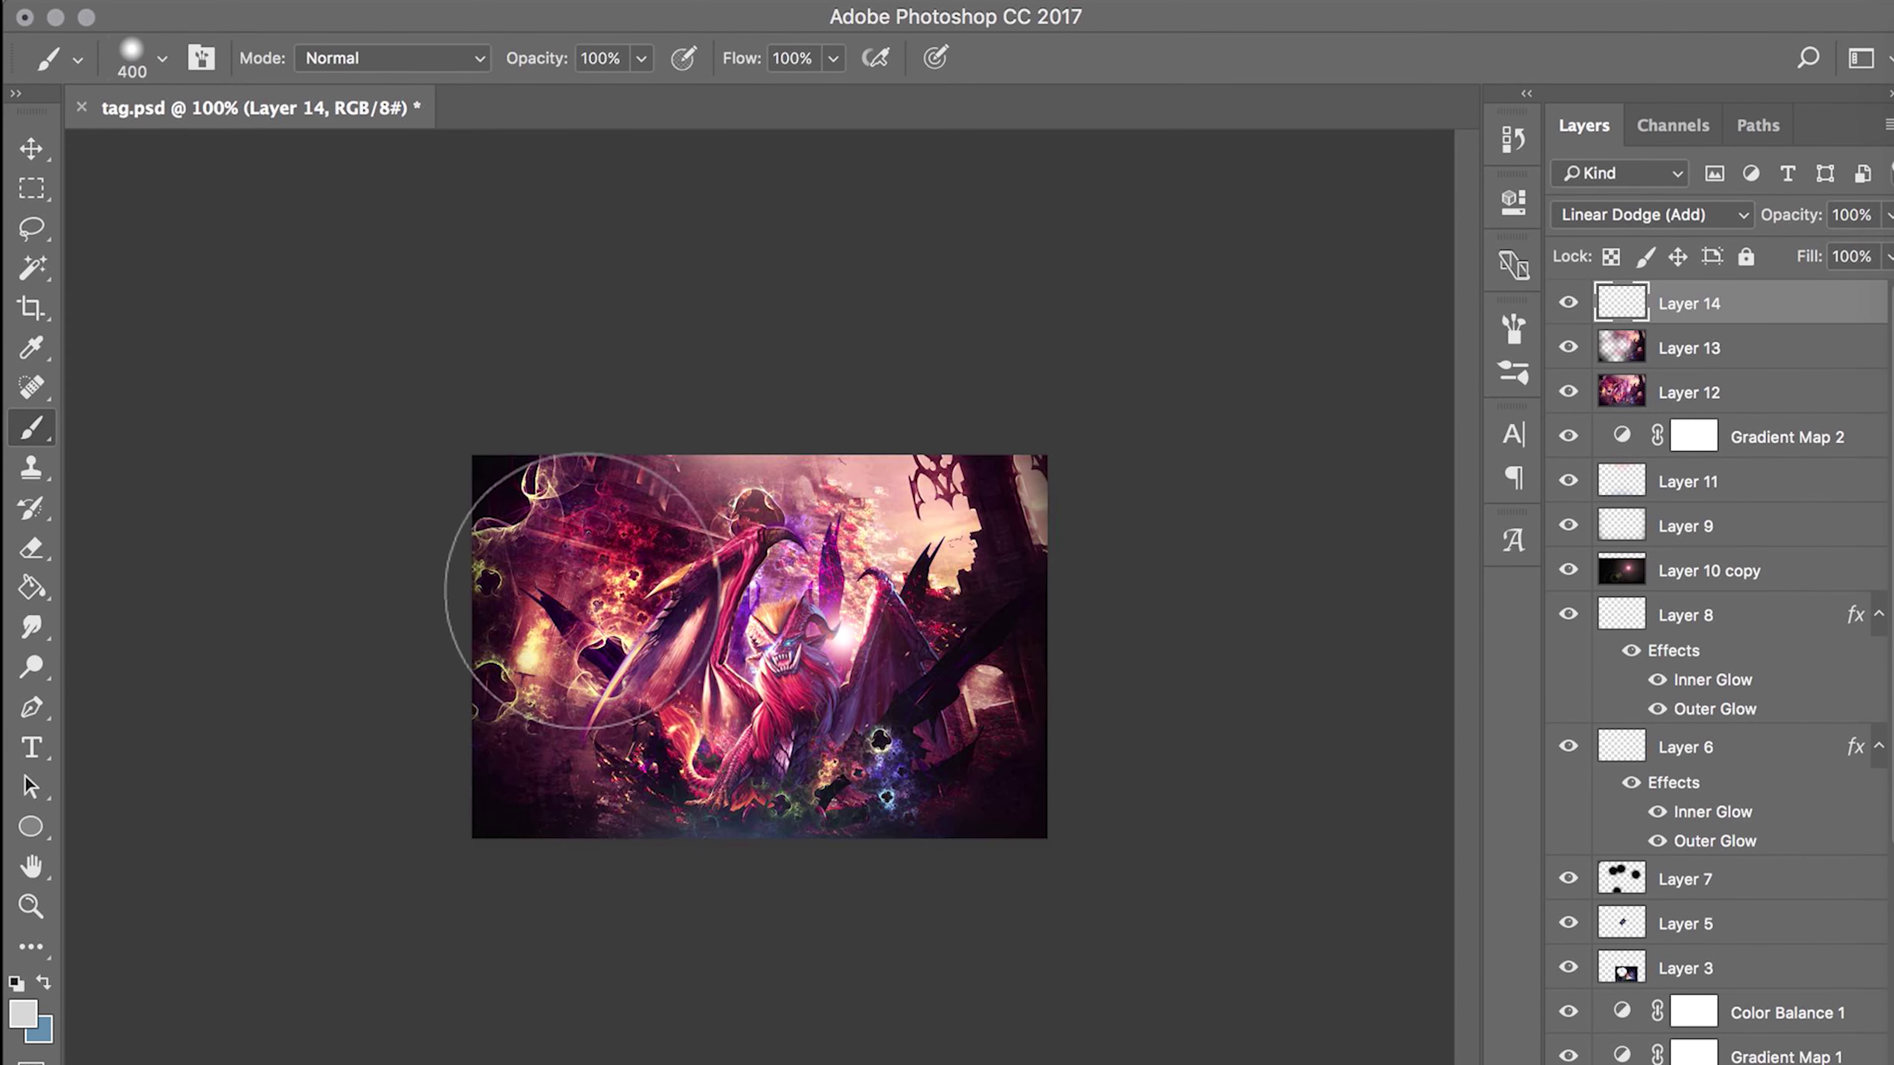
# - Paint light with a small 10% brush, switch Layer 14 to Overlay, and stamp all visible layers
pyautogui.press('[')
pyautogui.press('[')
pyautogui.press('1')
pyautogui.press('[')
pyautogui.press('[')
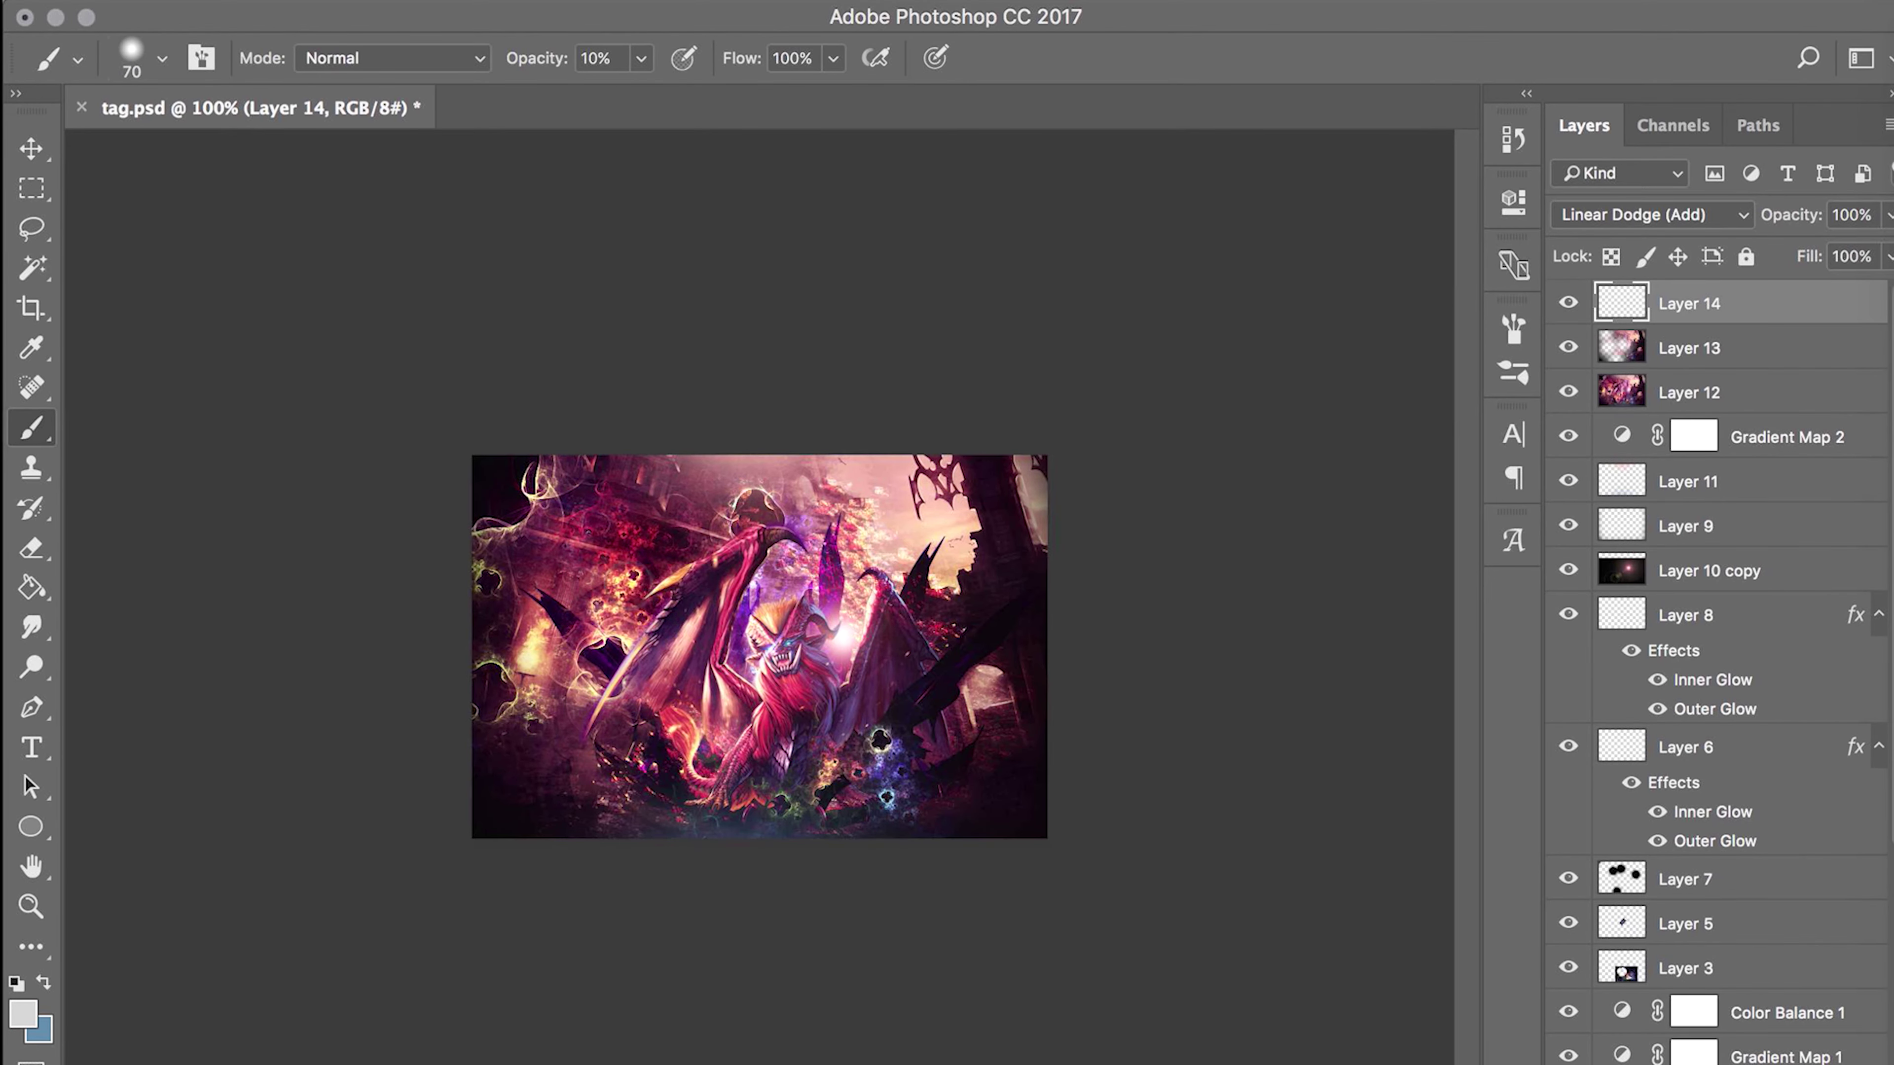
pyautogui.click(1640, 214)
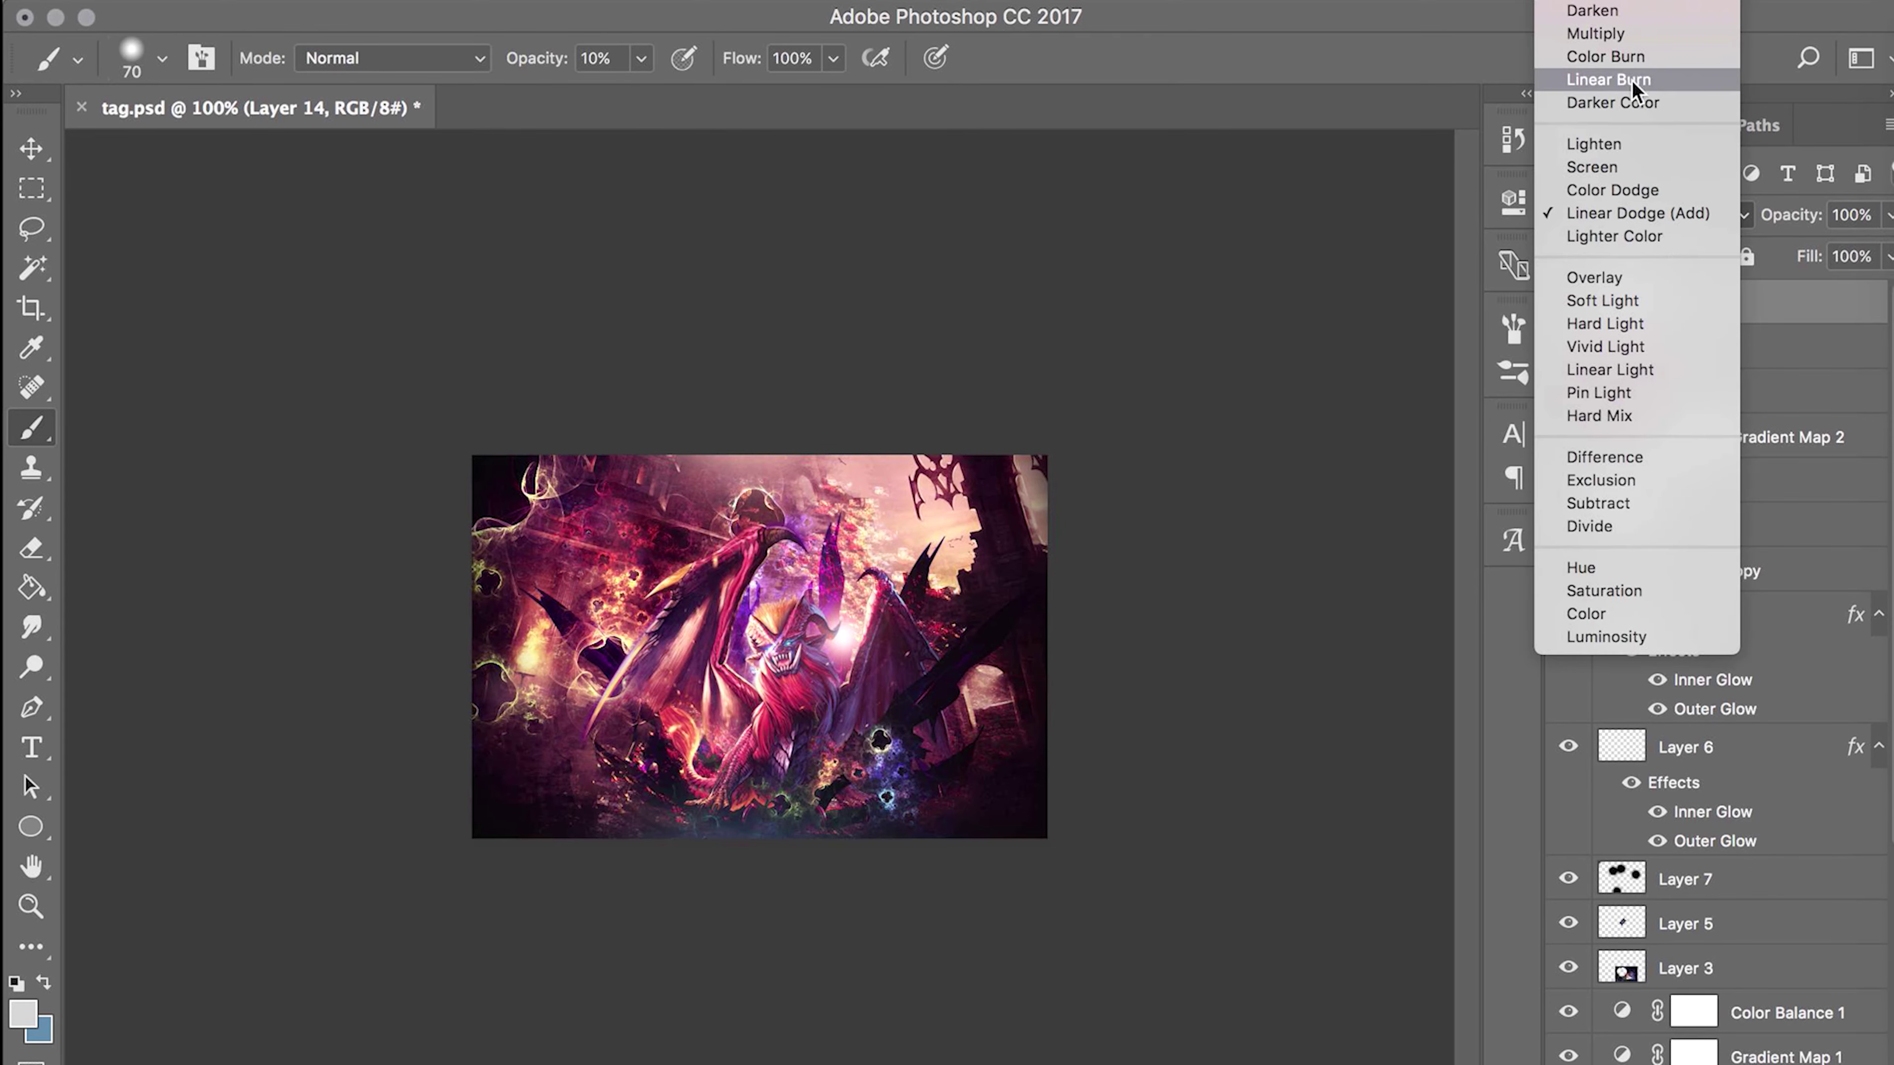
pyautogui.click(1602, 76)
pyautogui.click(1592, 214)
pyautogui.click(1592, 409)
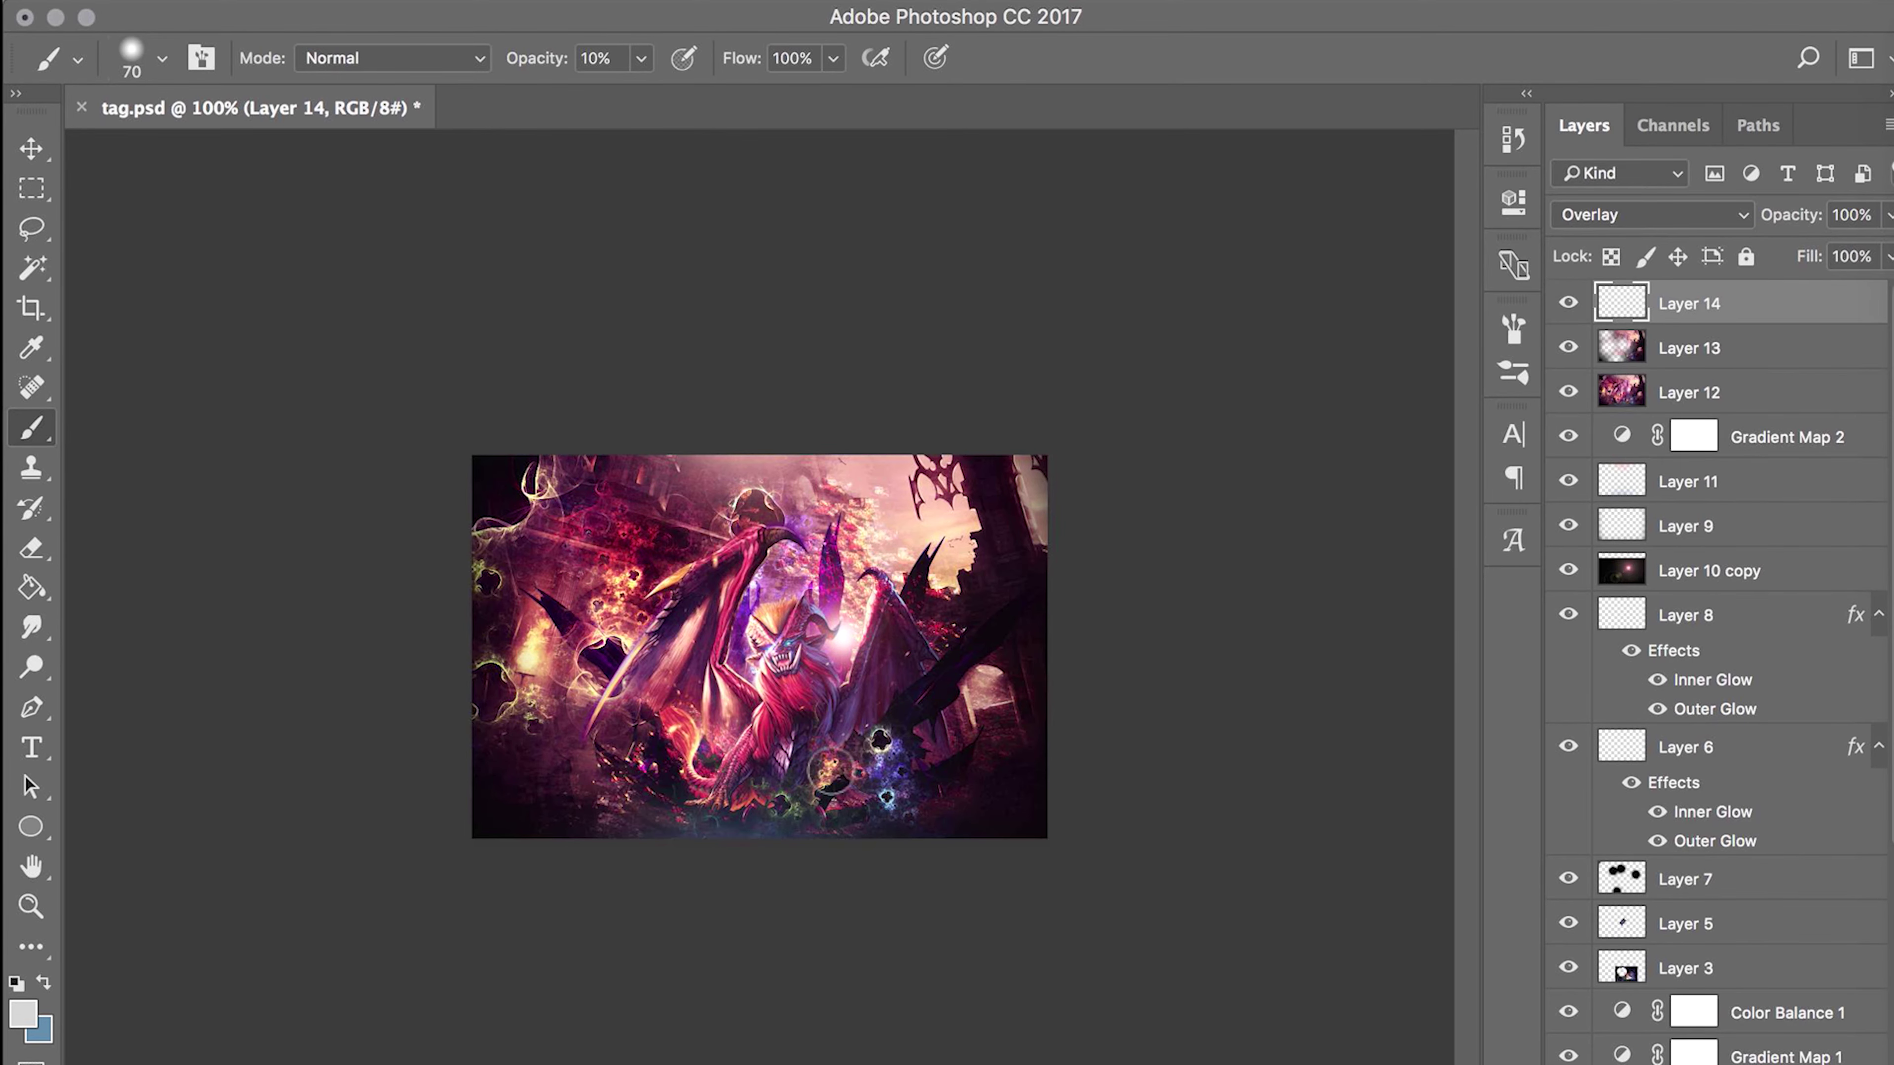
pyautogui.hotkey('ctrl', 'alt', 'shift', 'e')
pyautogui.click(745, 1)
pyautogui.moveTo(771, 343)
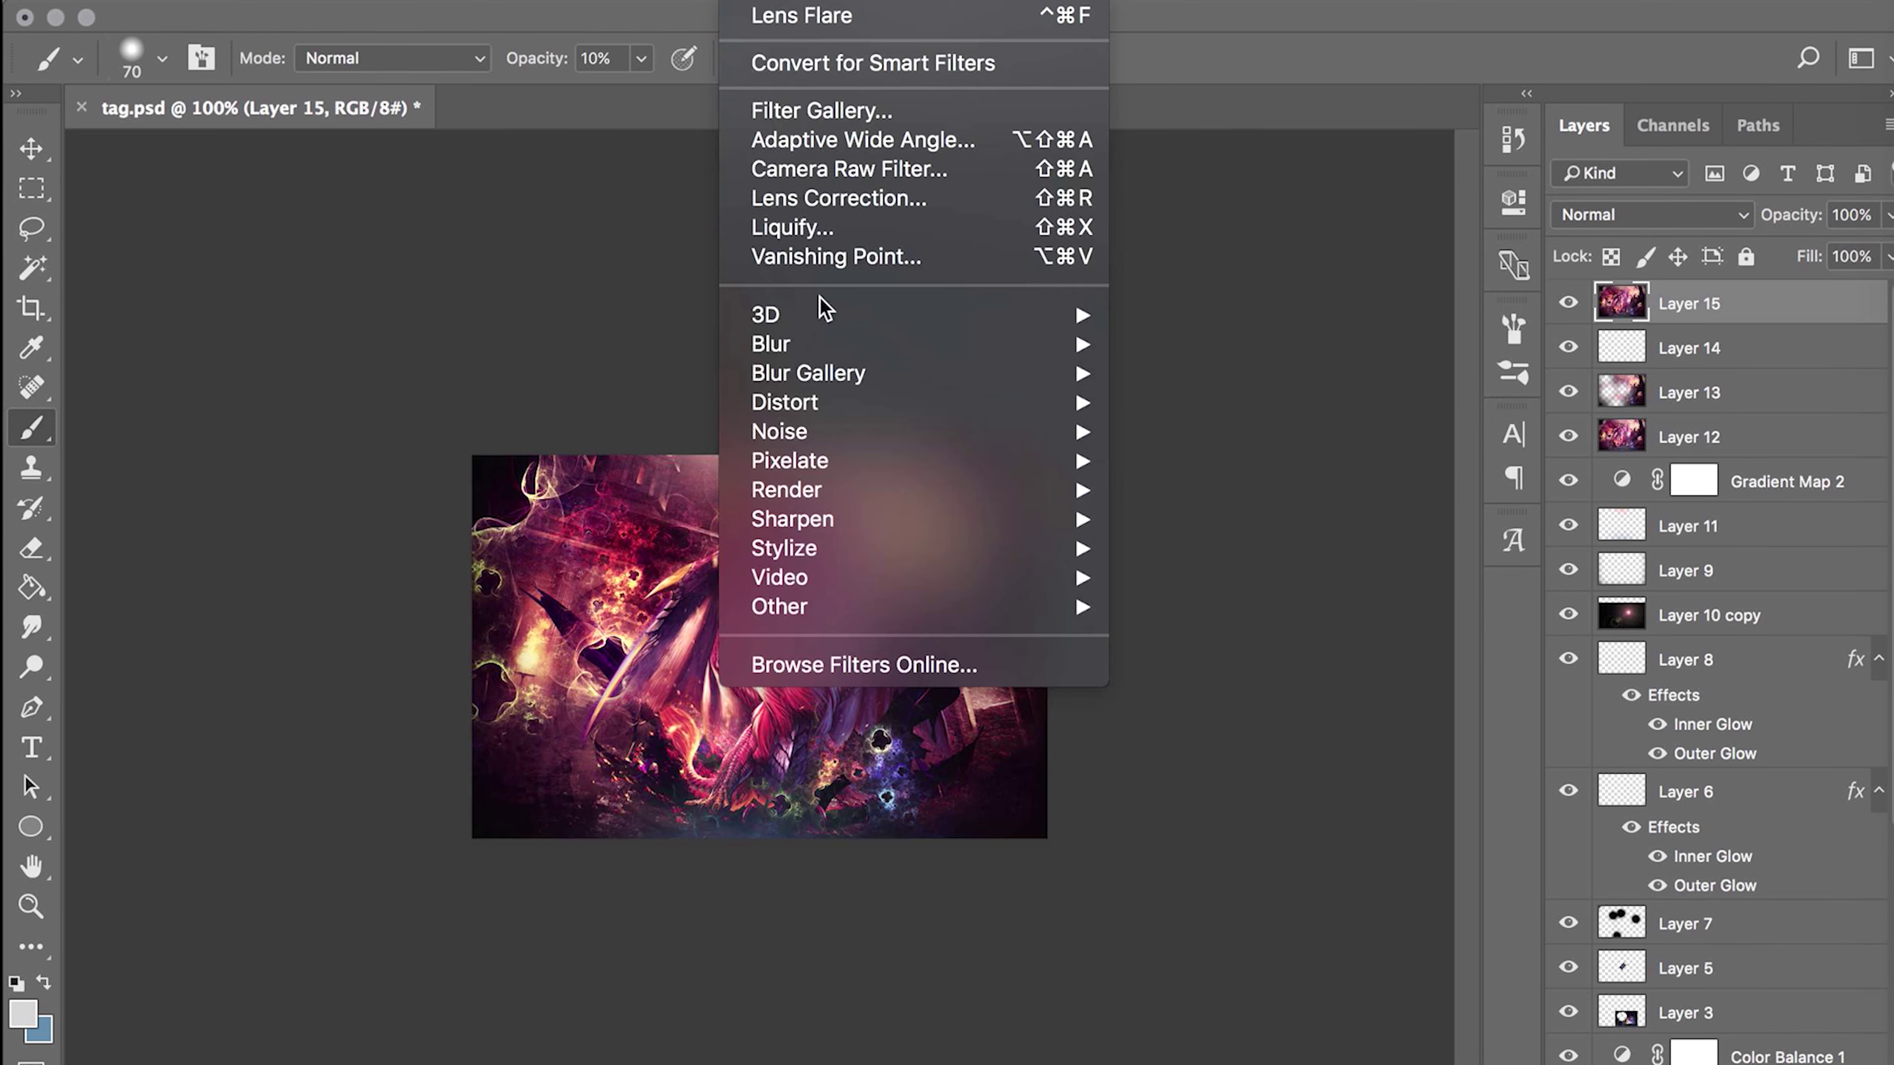
# - Apply Blur More to the merged copy, set it to 50% opacity, and sharpen it
pyautogui.click(1190, 406)
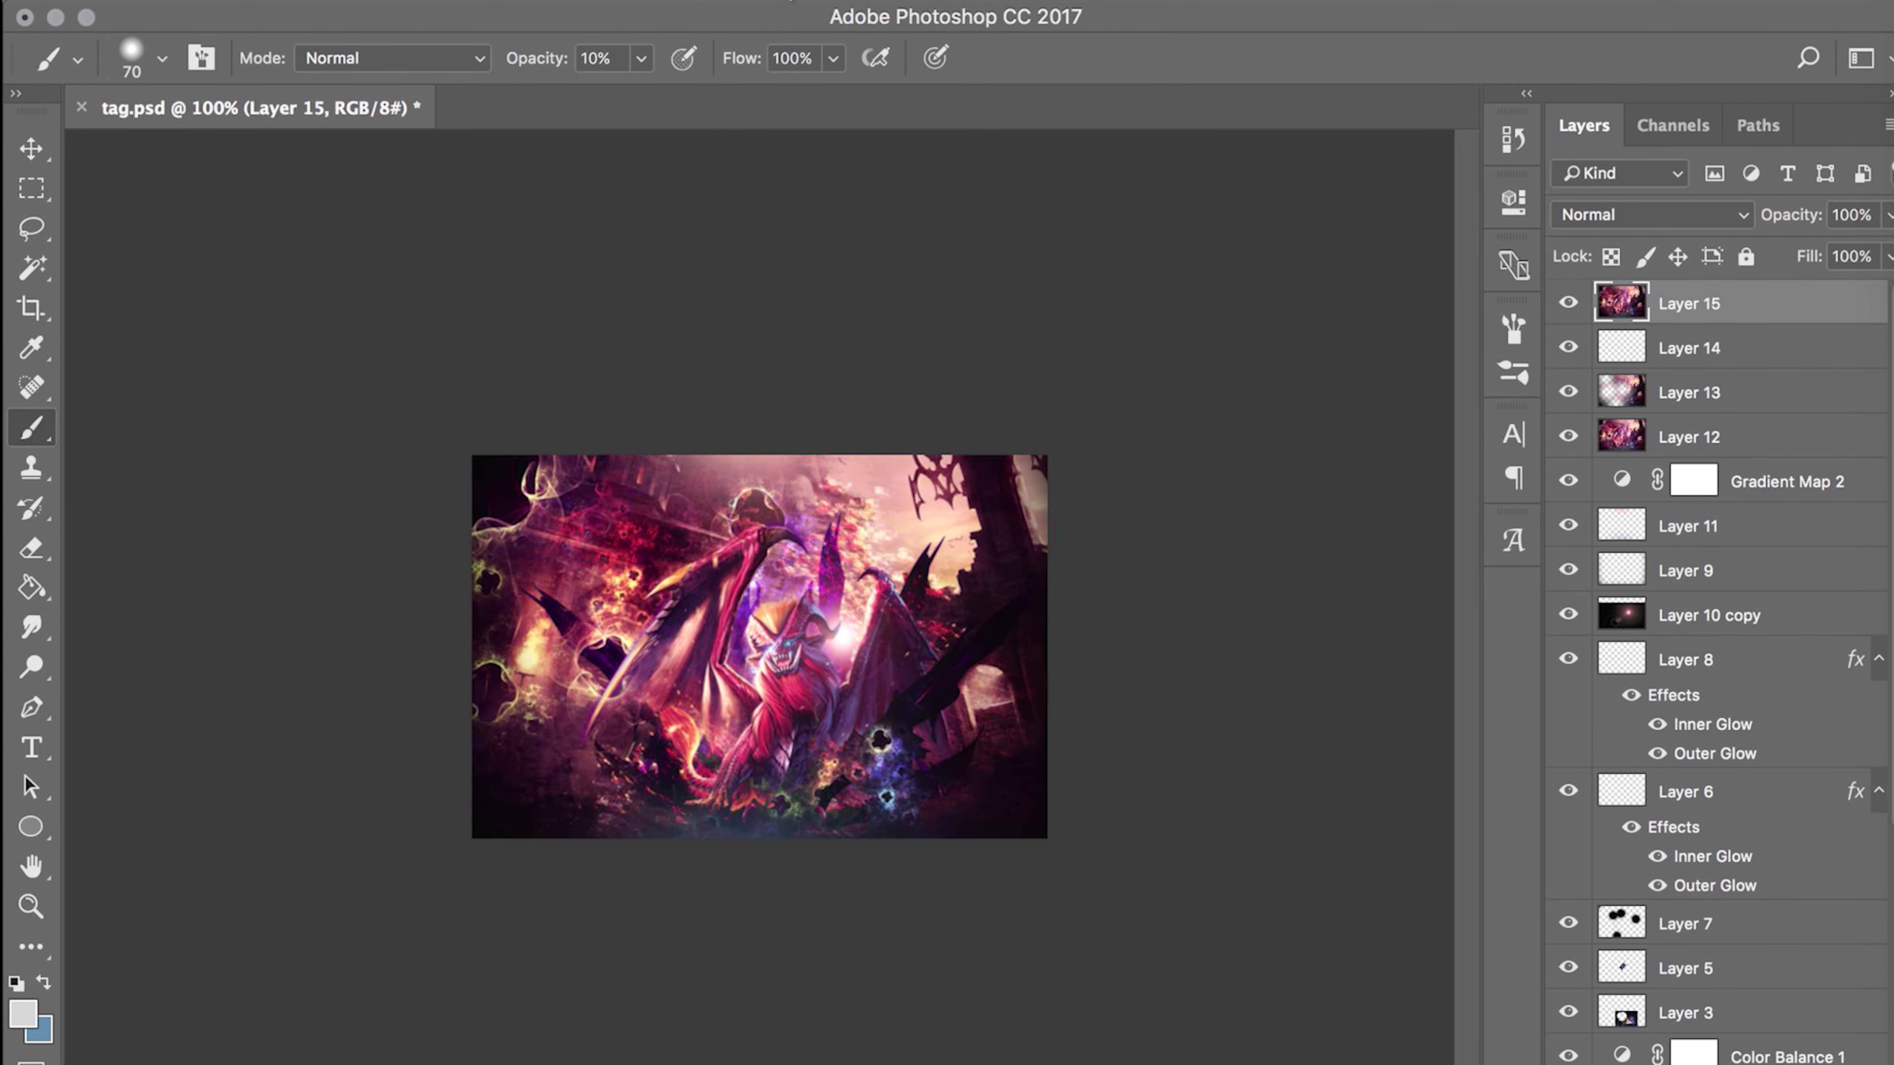
pyautogui.press('e')
pyautogui.press('v')
pyautogui.press('5')
pyautogui.press('e')
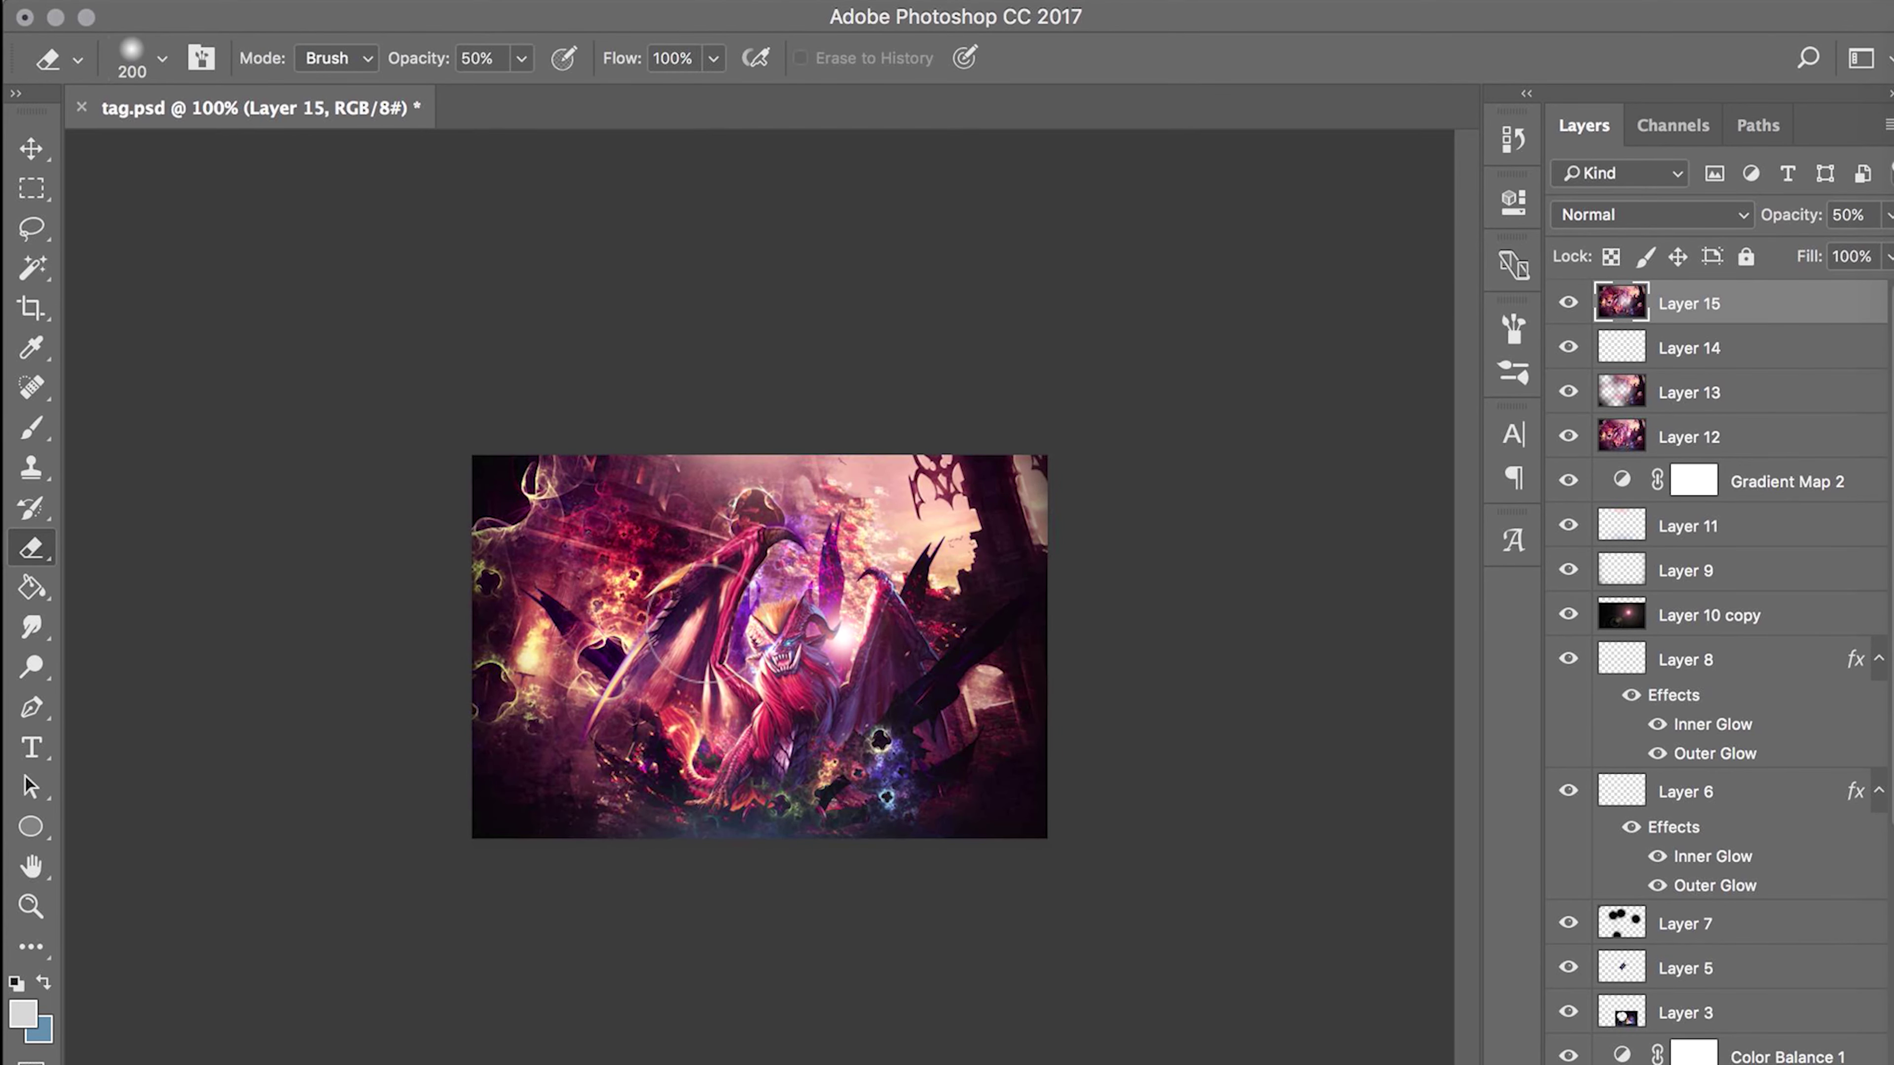
pyautogui.click(812, 1)
pyautogui.click(1204, 550)
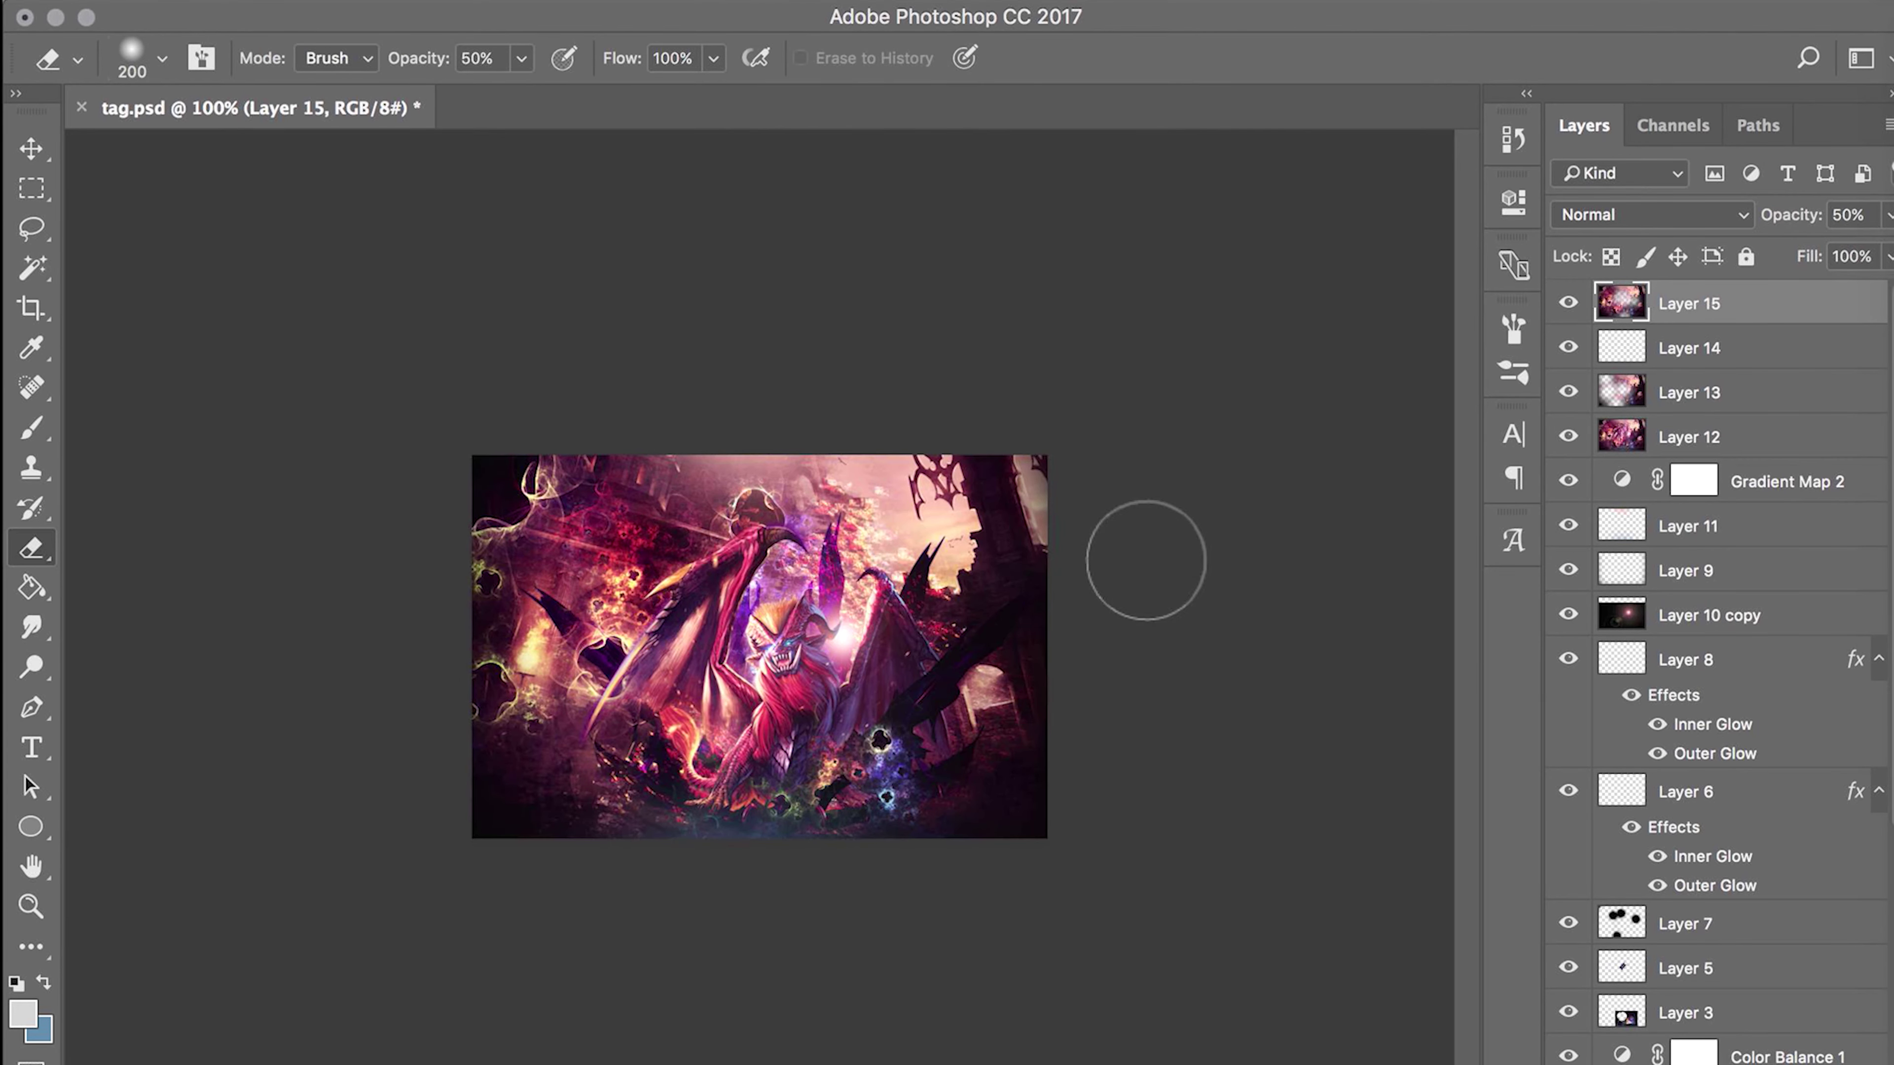
pyautogui.press('v')
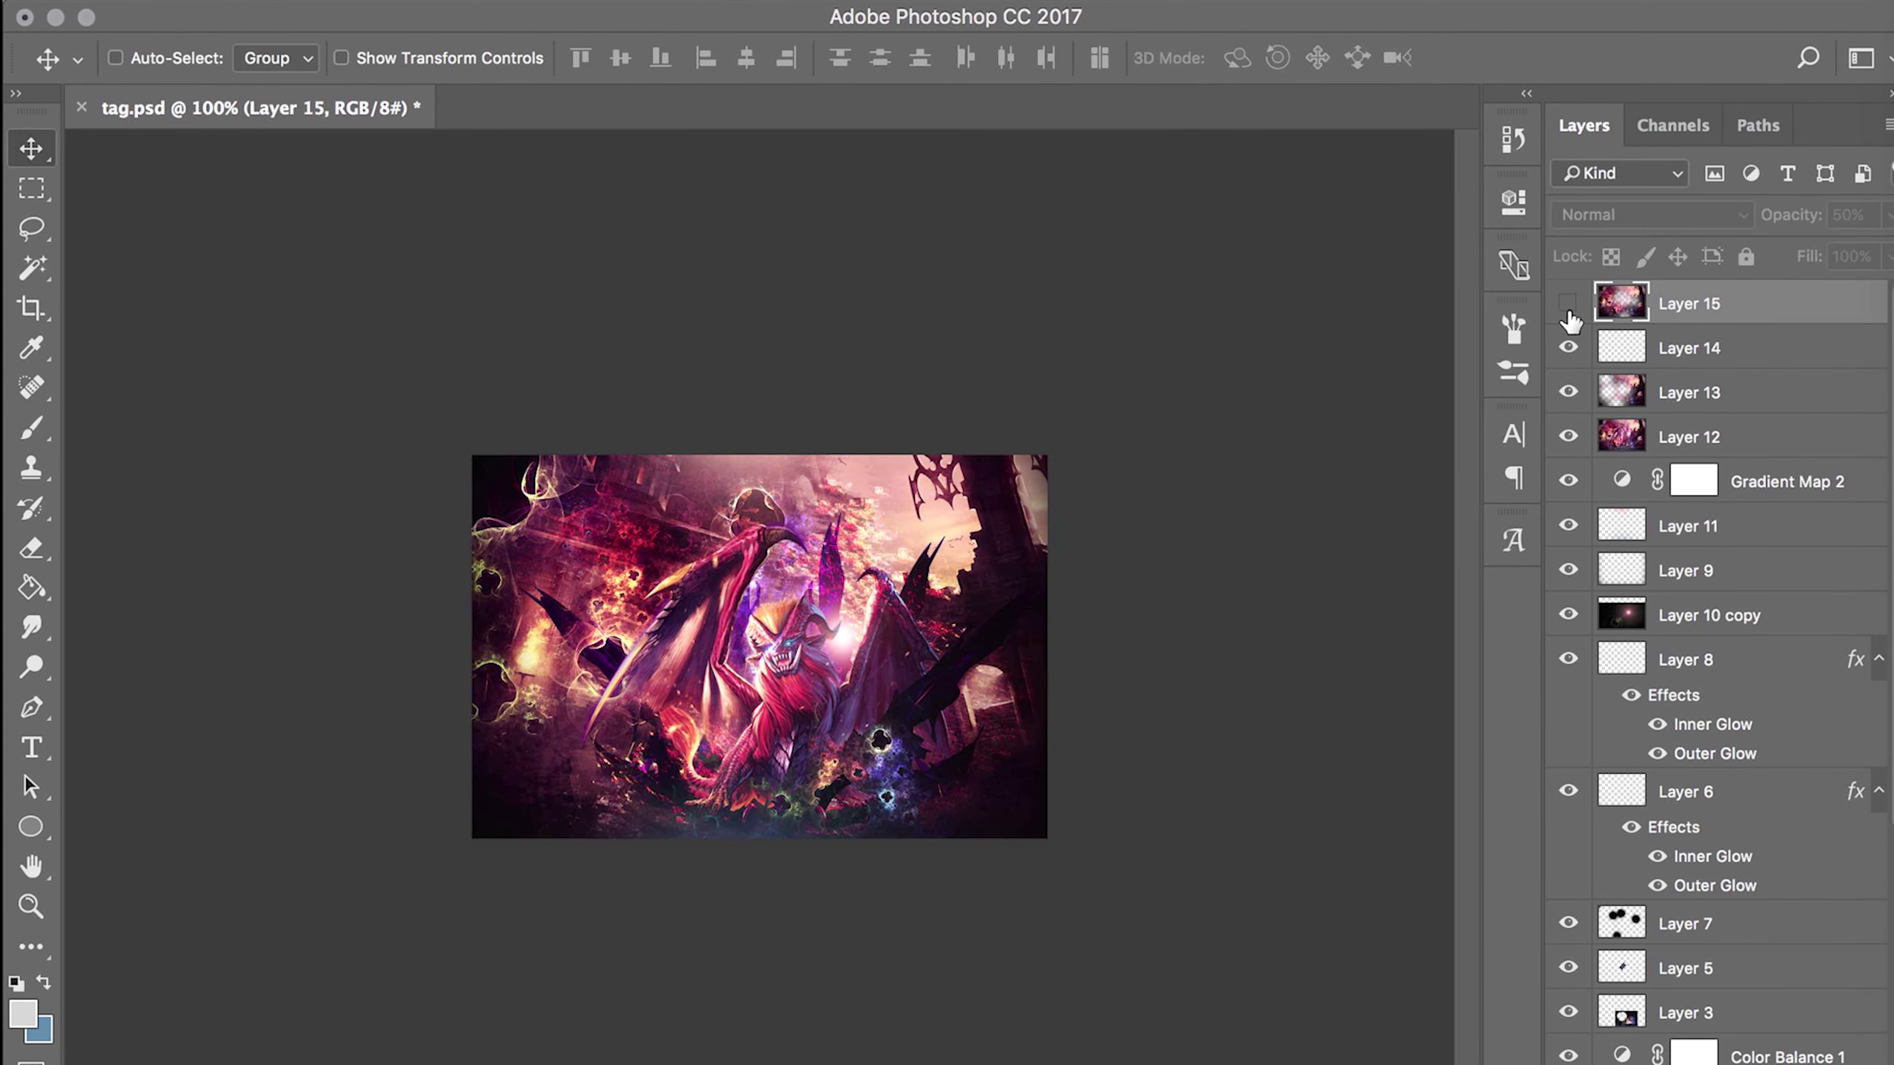
pyautogui.press('super+f')
pyautogui.press('Escape')
# - On new Layer 16, paint dark along the top of the image with a 500 px brush
pyautogui.hotkey('ctrl', 'shift', 'n')
pyautogui.press('Return')
pyautogui.press('b')
pyautogui.press(']')
pyautogui.press(']')
pyautogui.press('0')
pyautogui.press(']')
pyautogui.press(']')
pyautogui.press(']')
pyautogui.moveTo(684, 339); pyautogui.dragTo(734, 410)
pyautogui.hotkey('ctrl', 'z')
pyautogui.press('5')
pyautogui.moveTo(629, 245); pyautogui.dragTo(642, 373)
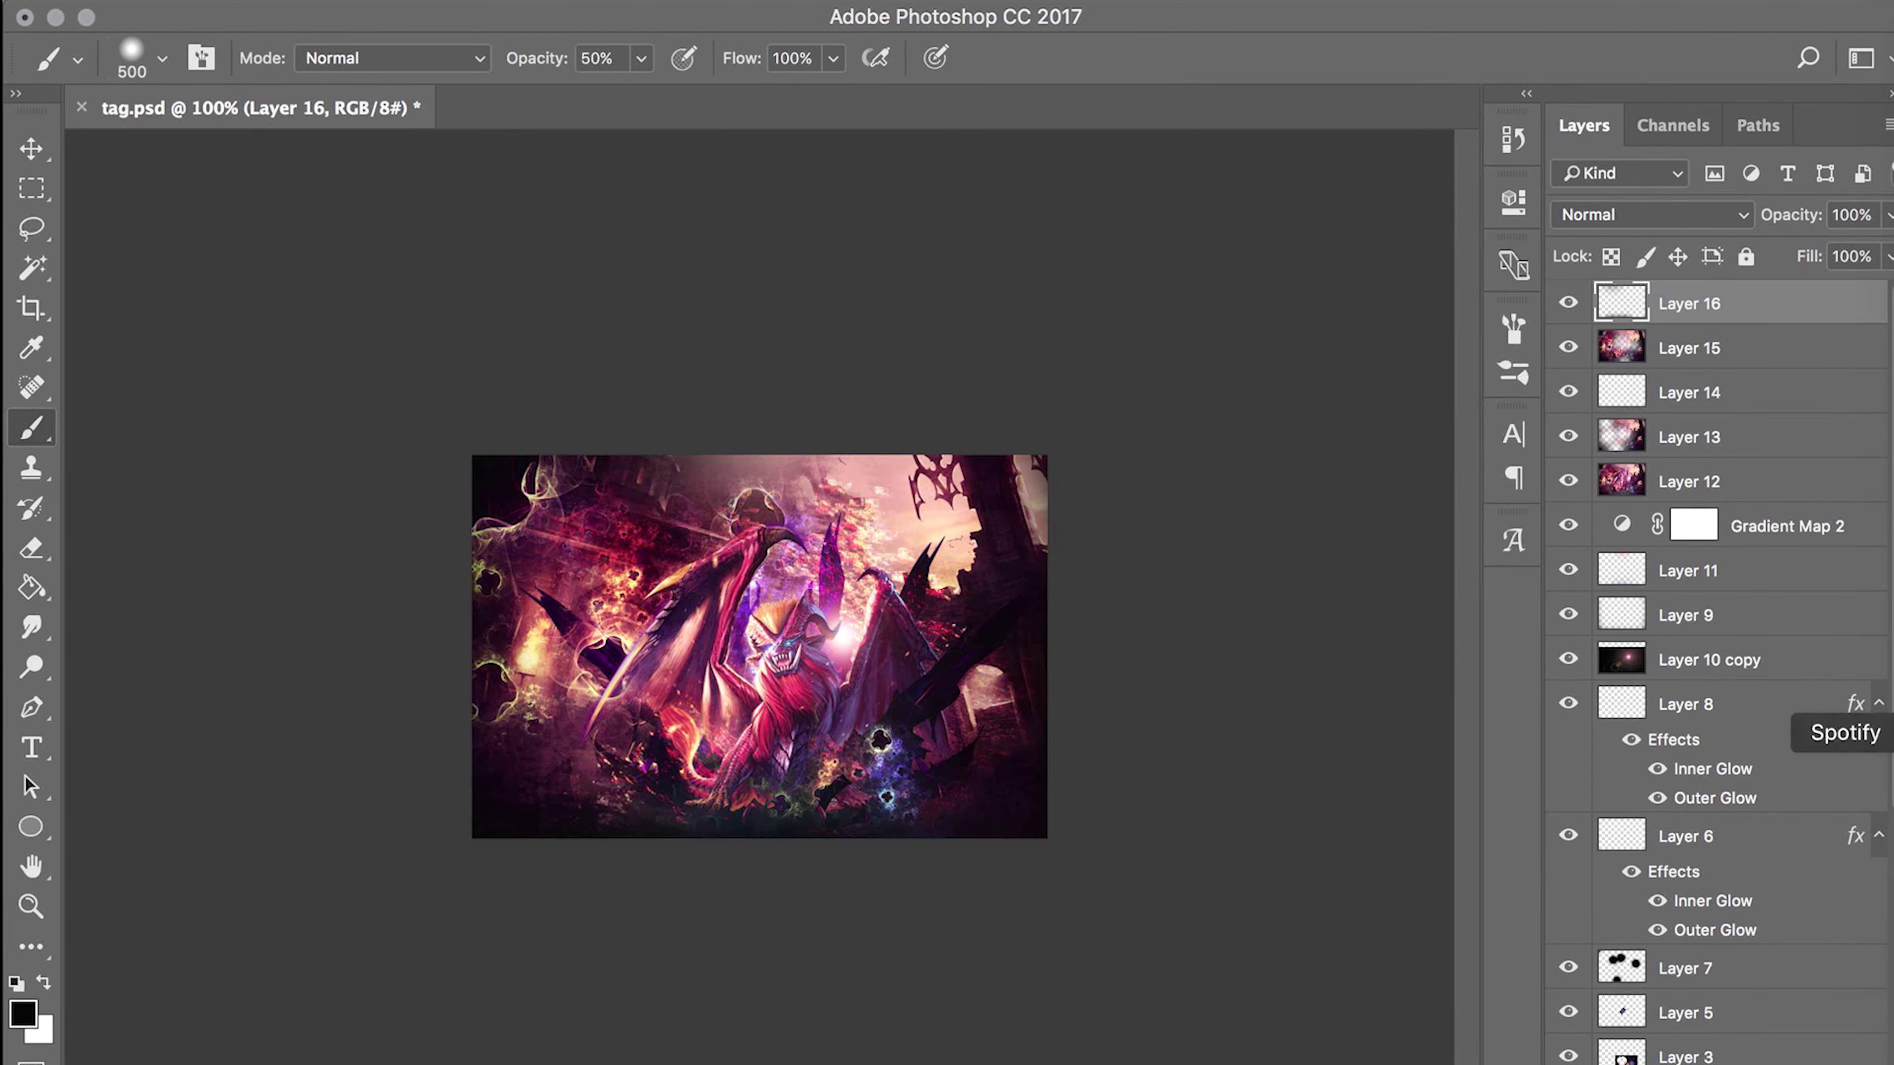
# - Add a Curves adjustment using the Darker (RGB) preset
pyautogui.click(1715, 1062)
pyautogui.click(1691, 742)
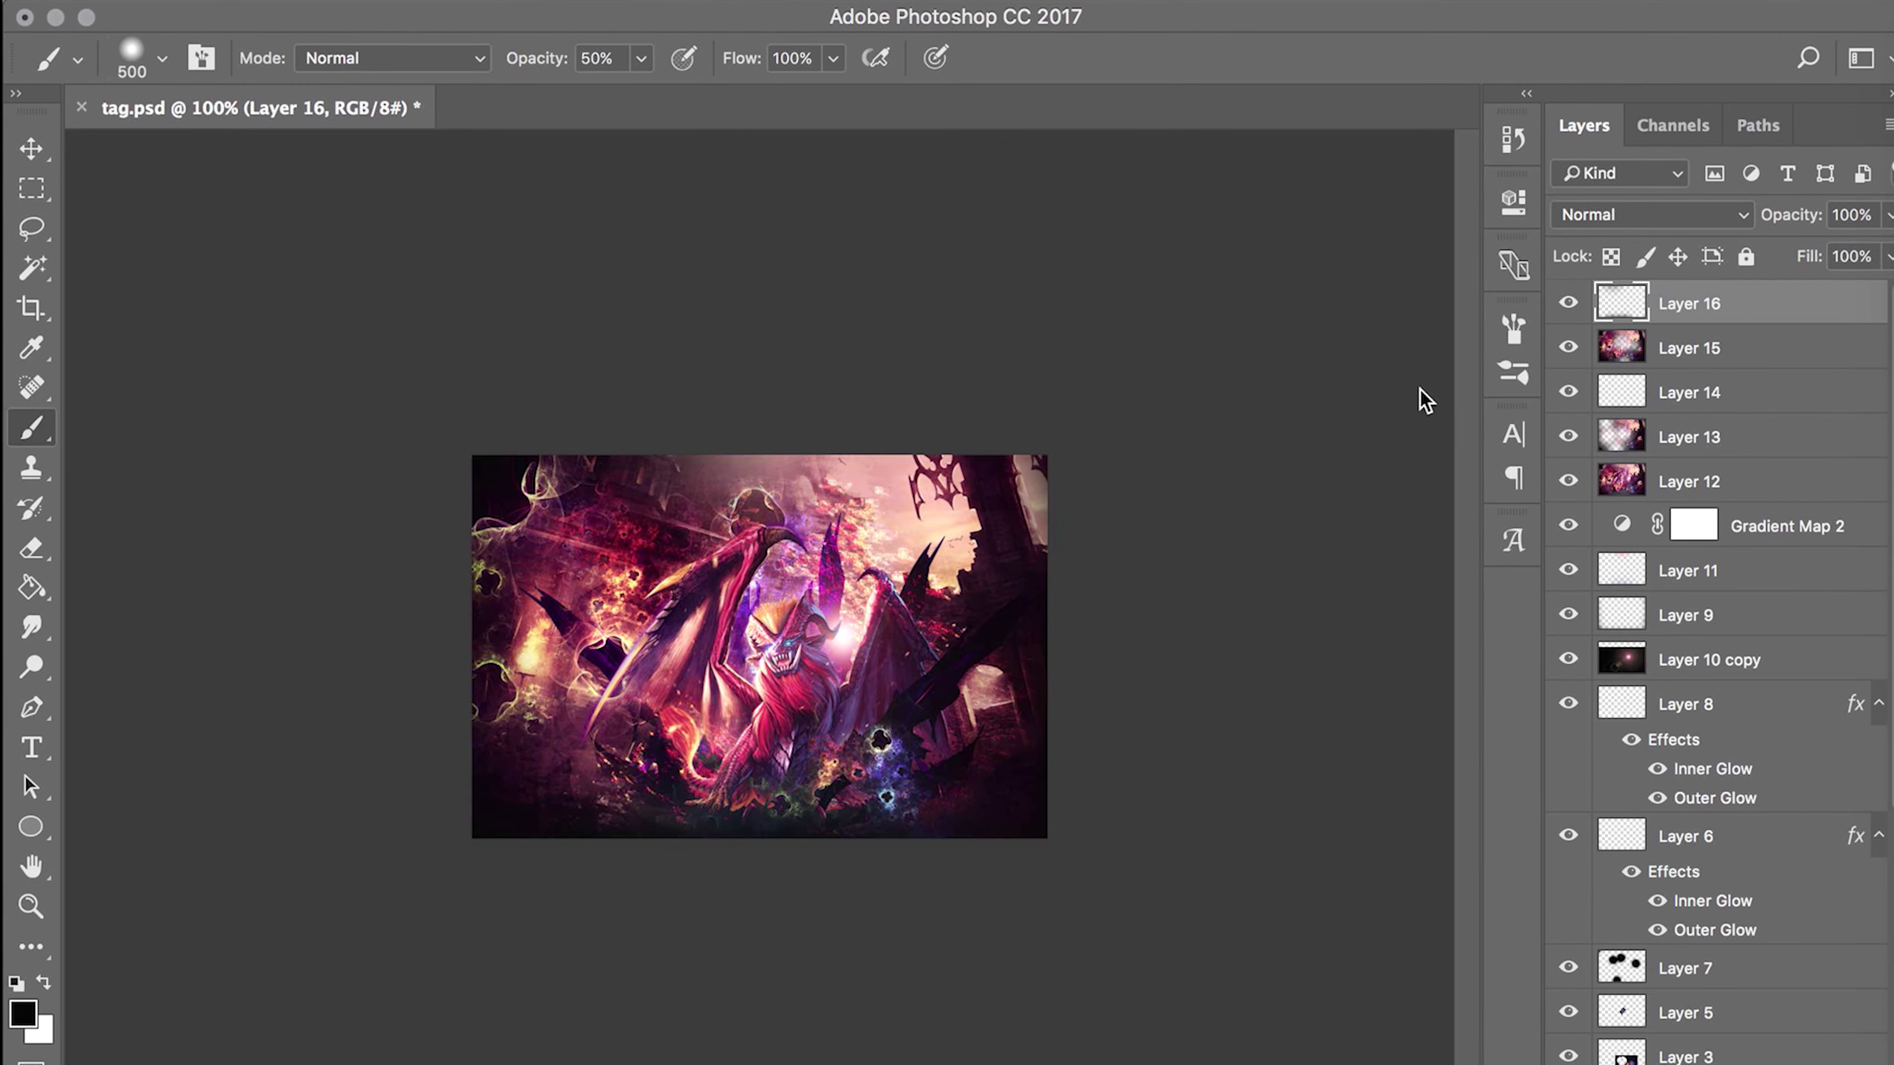
pyautogui.click(1264, 288)
pyautogui.click(1256, 376)
pyautogui.click(1264, 288)
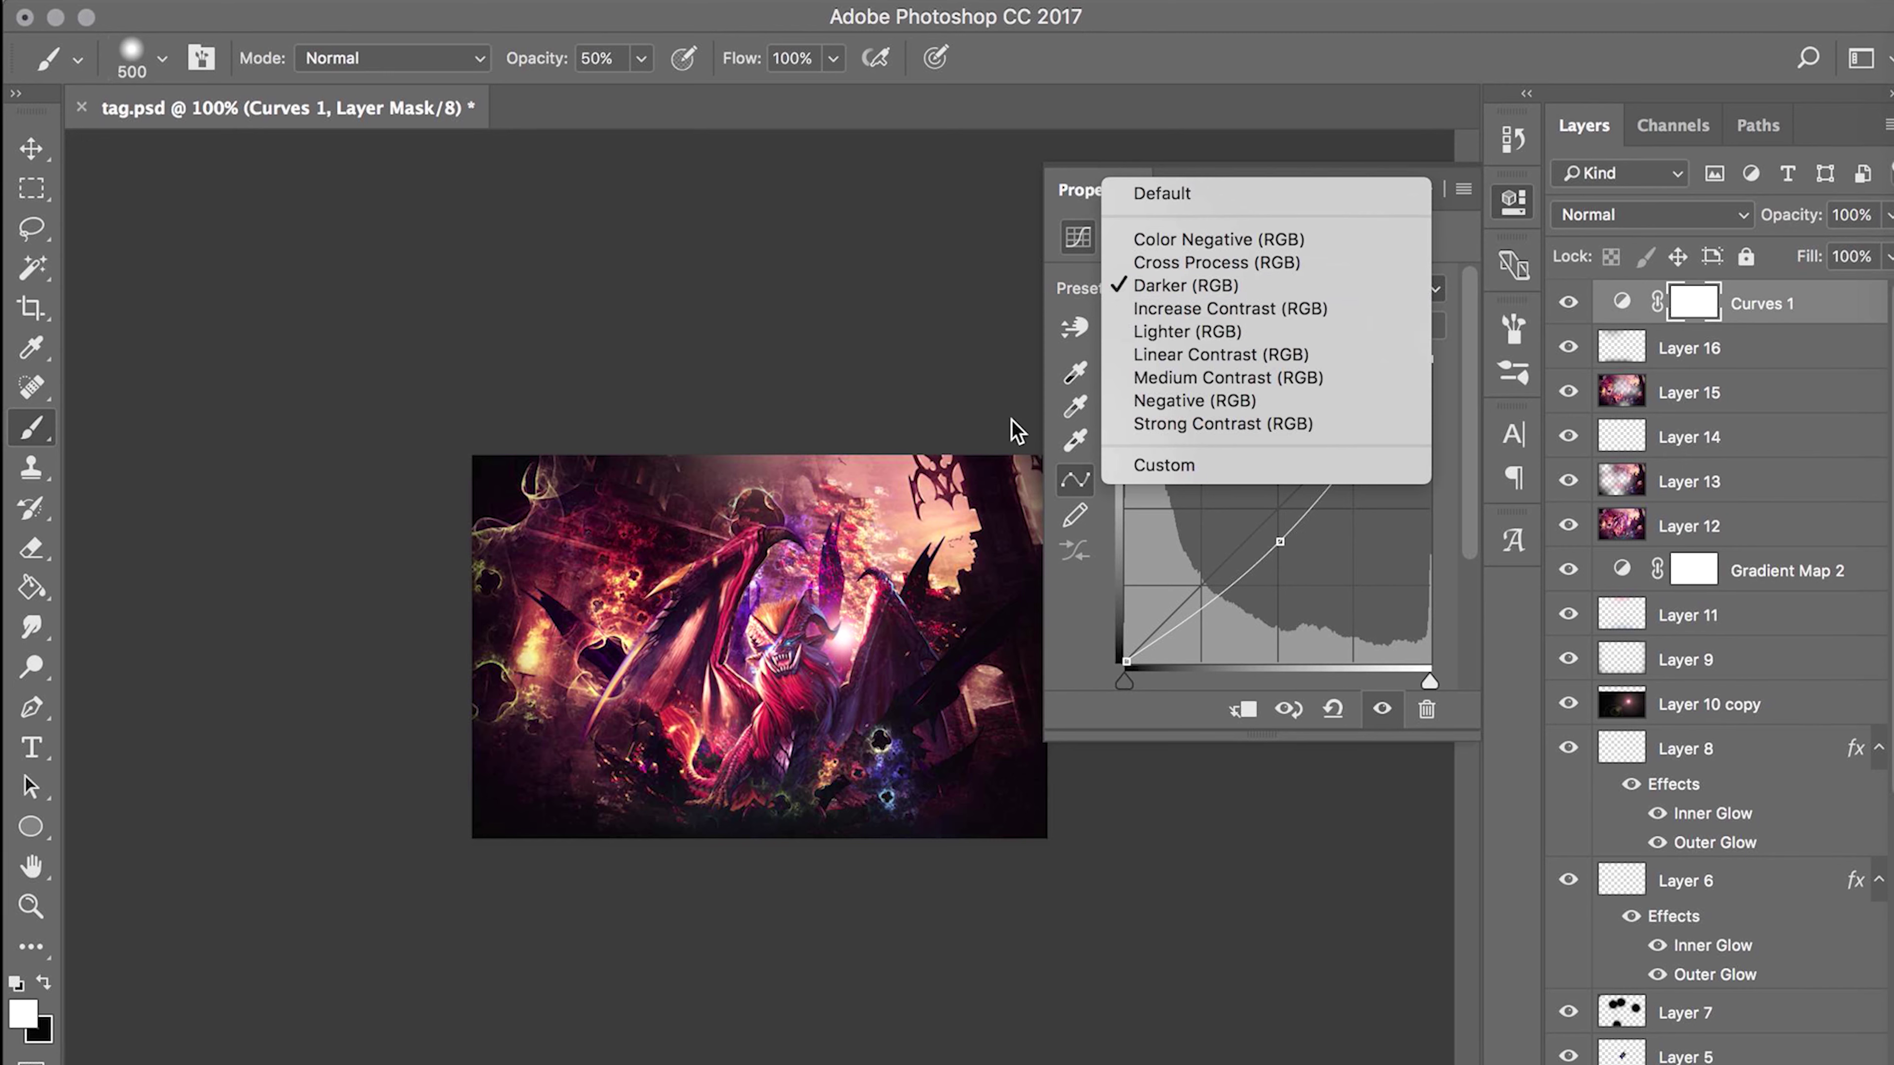
# - Stamp a fresh merged copy above Curves 1, delete the old one, and apply Gaussian Blur
pyautogui.press('Escape')
pyautogui.press('v')
pyautogui.click(1785, 307)
pyautogui.hotkey('ctrl', 'shift', 'alt', 'n')
pyautogui.click(1686, 440)
pyautogui.press('Delete')
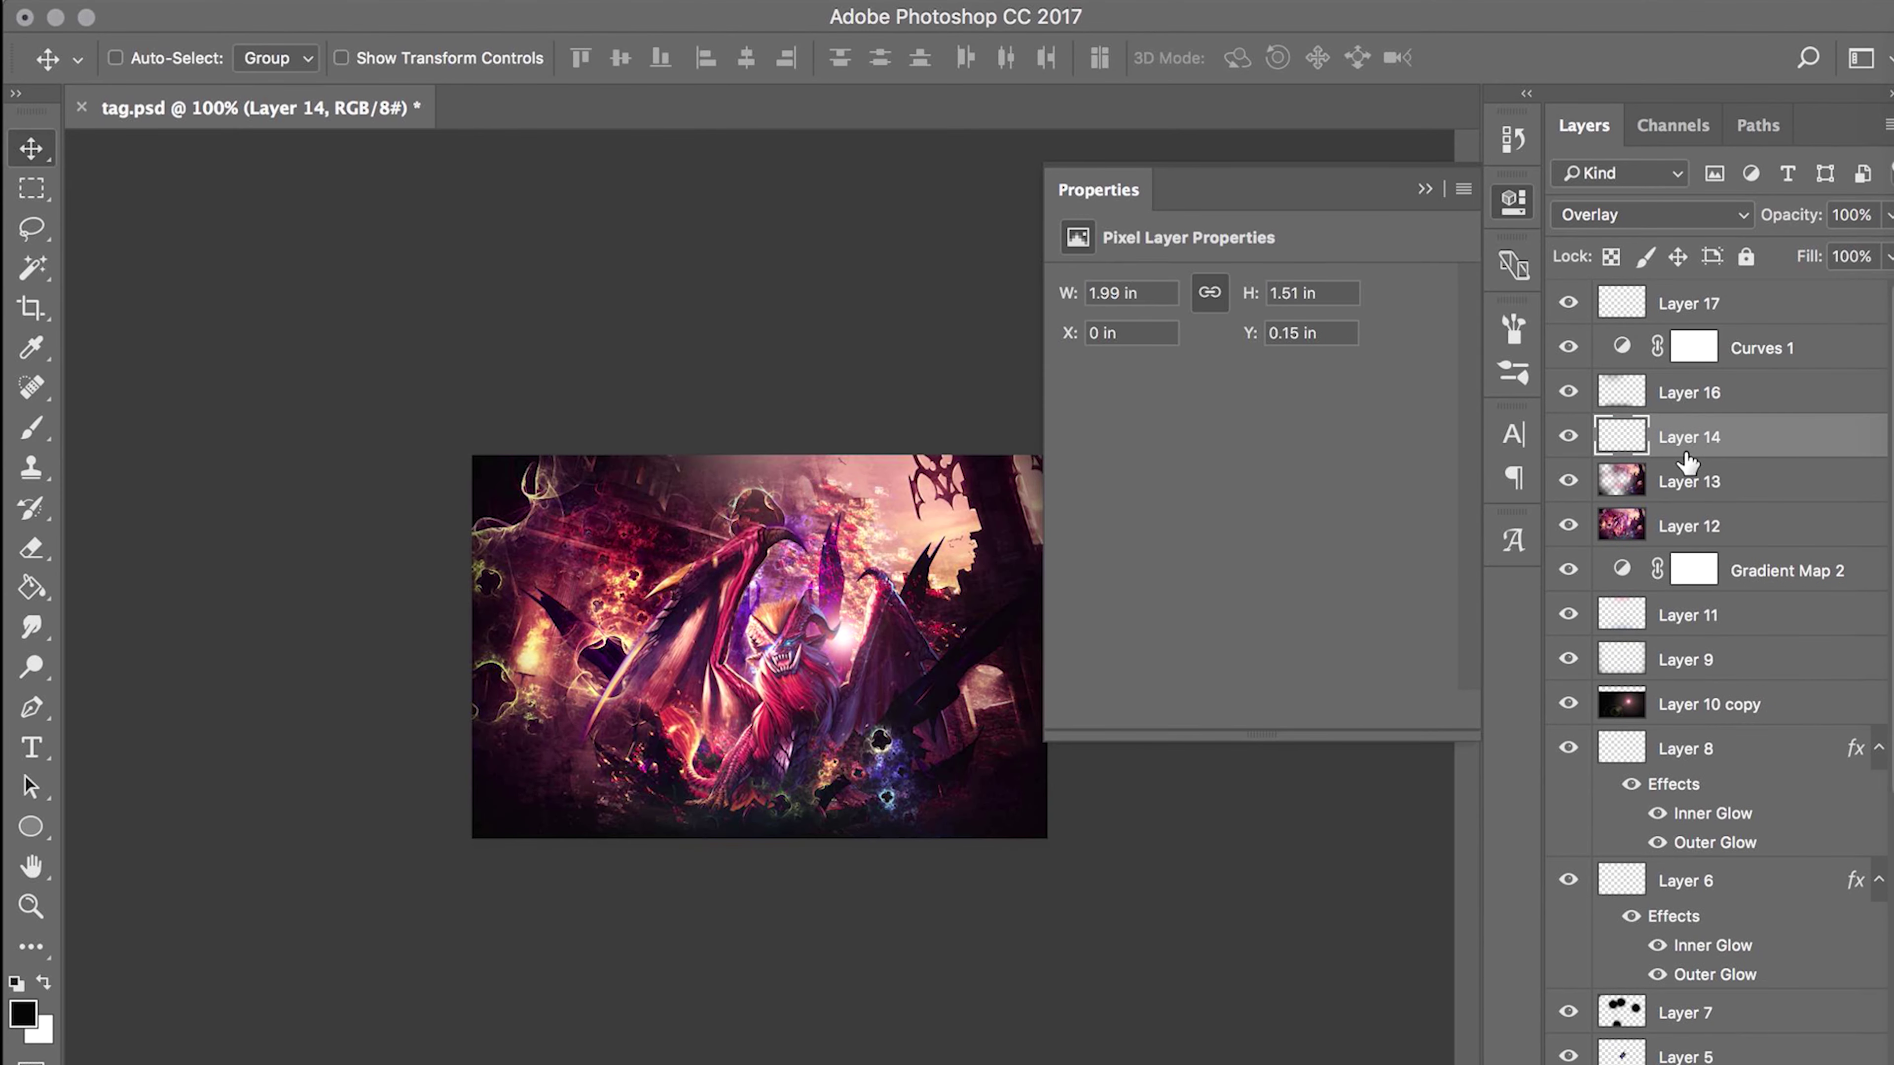
pyautogui.click(1714, 313)
pyautogui.click(1422, 195)
pyautogui.moveTo(770, 343)
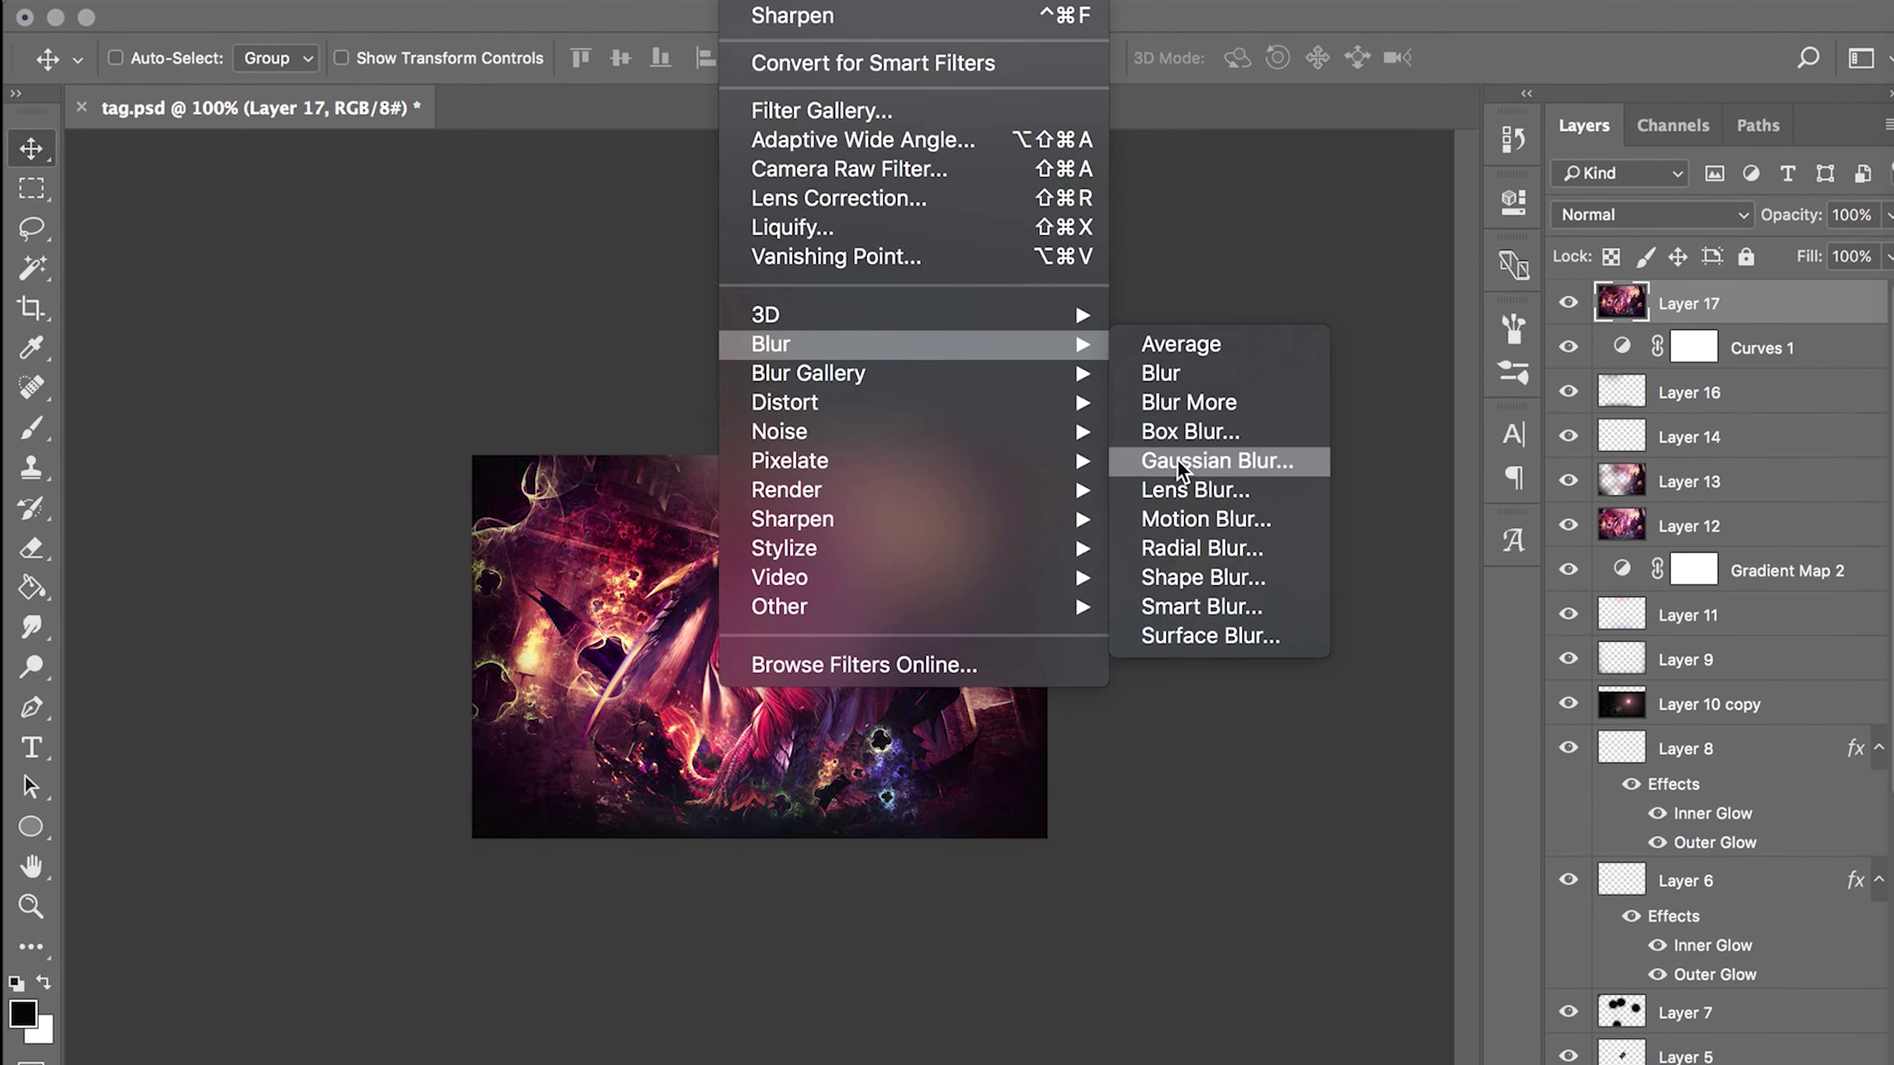
pyautogui.click(1226, 456)
pyautogui.press('Return')
# - Sharpen the merged Layer 17, erase parts of it, and set it to 50% opacity
pyautogui.hotkey('ctrl', 'shift', 'alt', 'n')
pyautogui.click(746, 4)
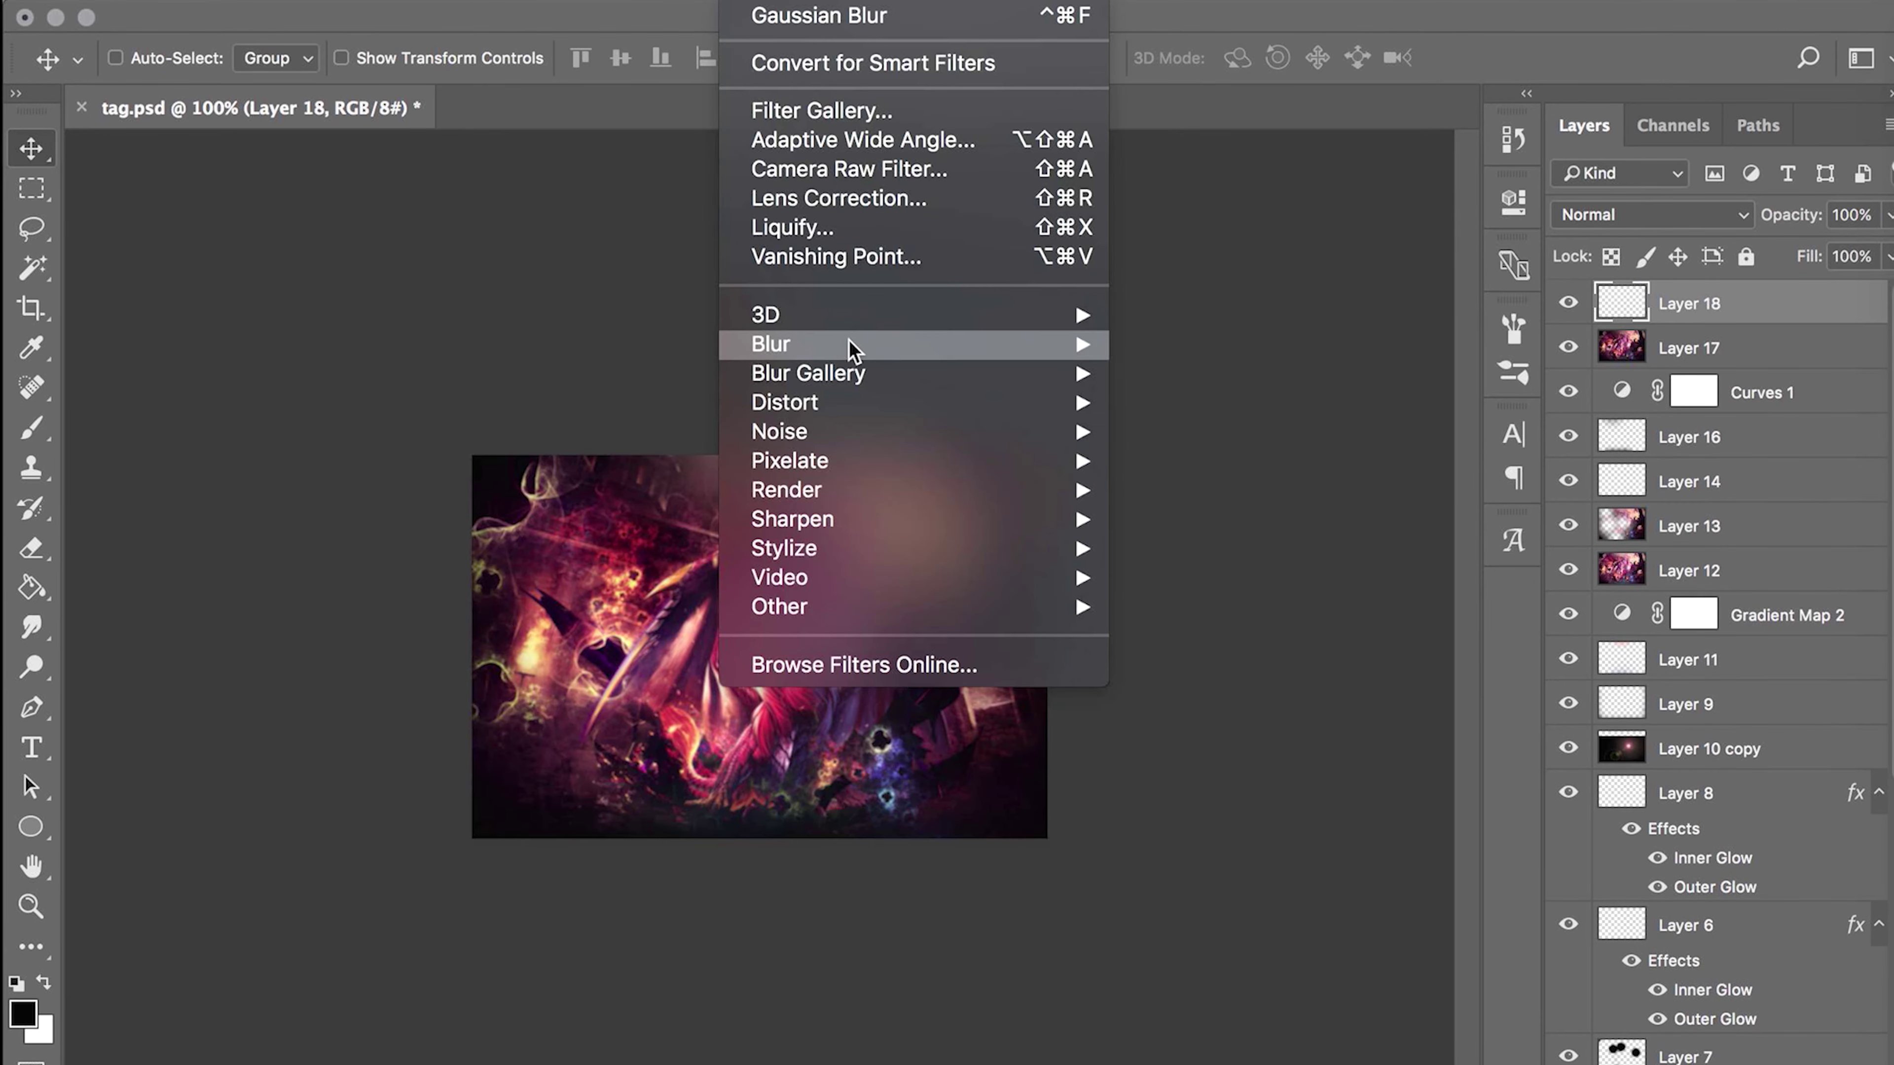
pyautogui.click(1186, 547)
pyautogui.click(745, 4)
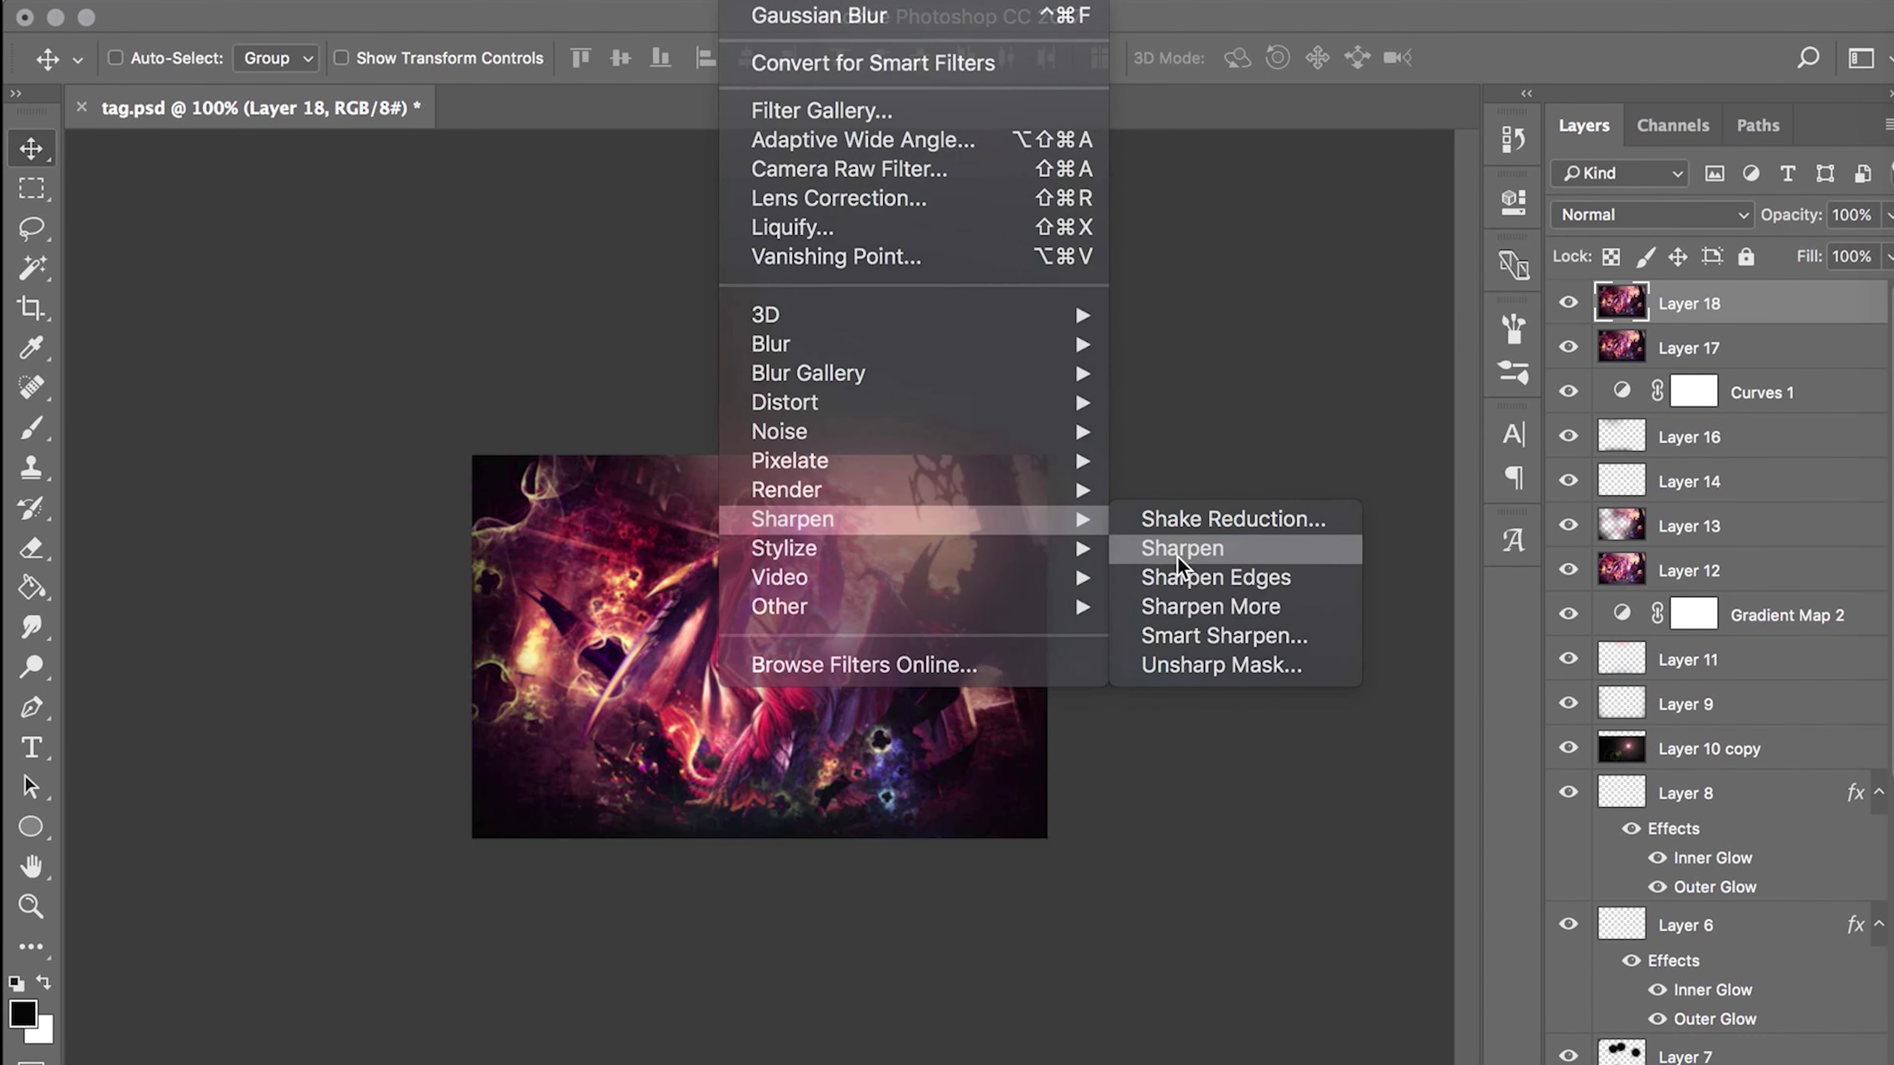
pyautogui.click(1178, 557)
pyautogui.press('Delete')
pyautogui.press('e')
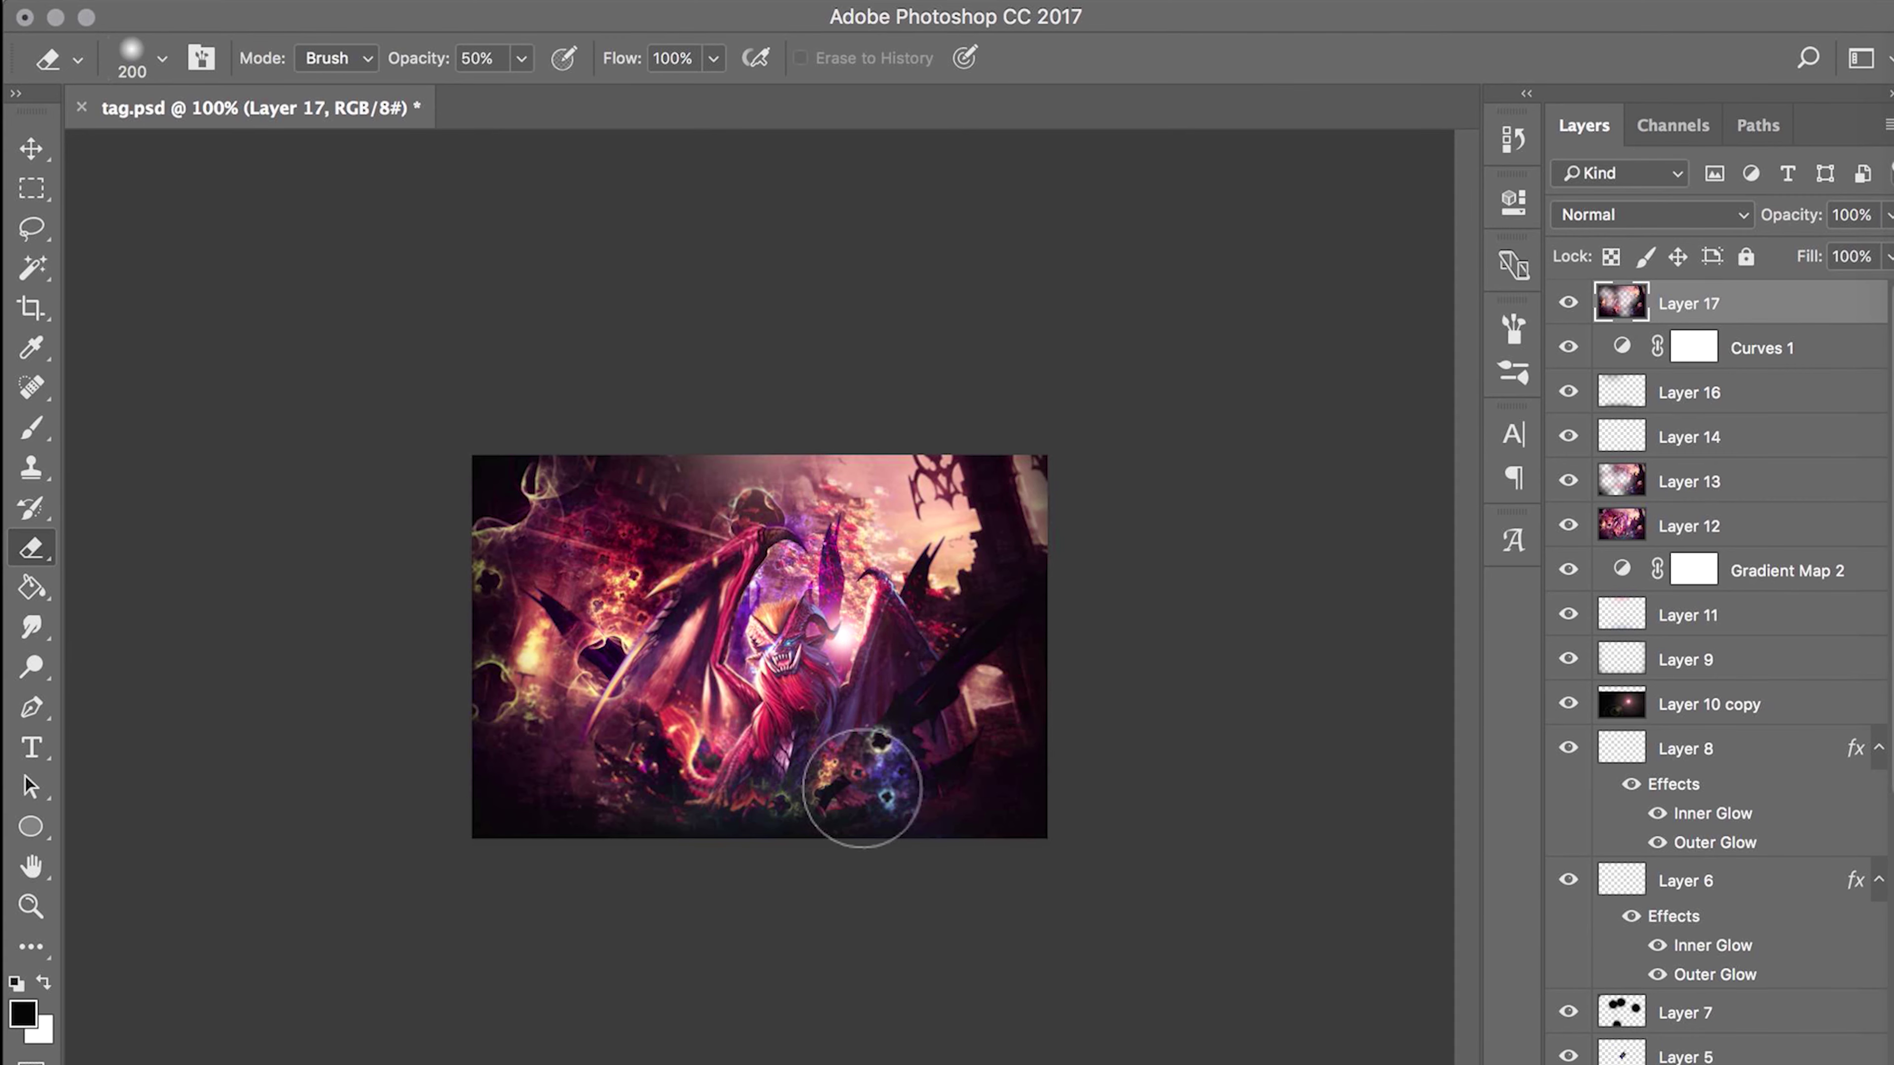
pyautogui.hotkey('ctrl', 'f')
pyautogui.write('v')
pyautogui.press('Escape')
pyautogui.press('v')
pyautogui.click(745, 4)
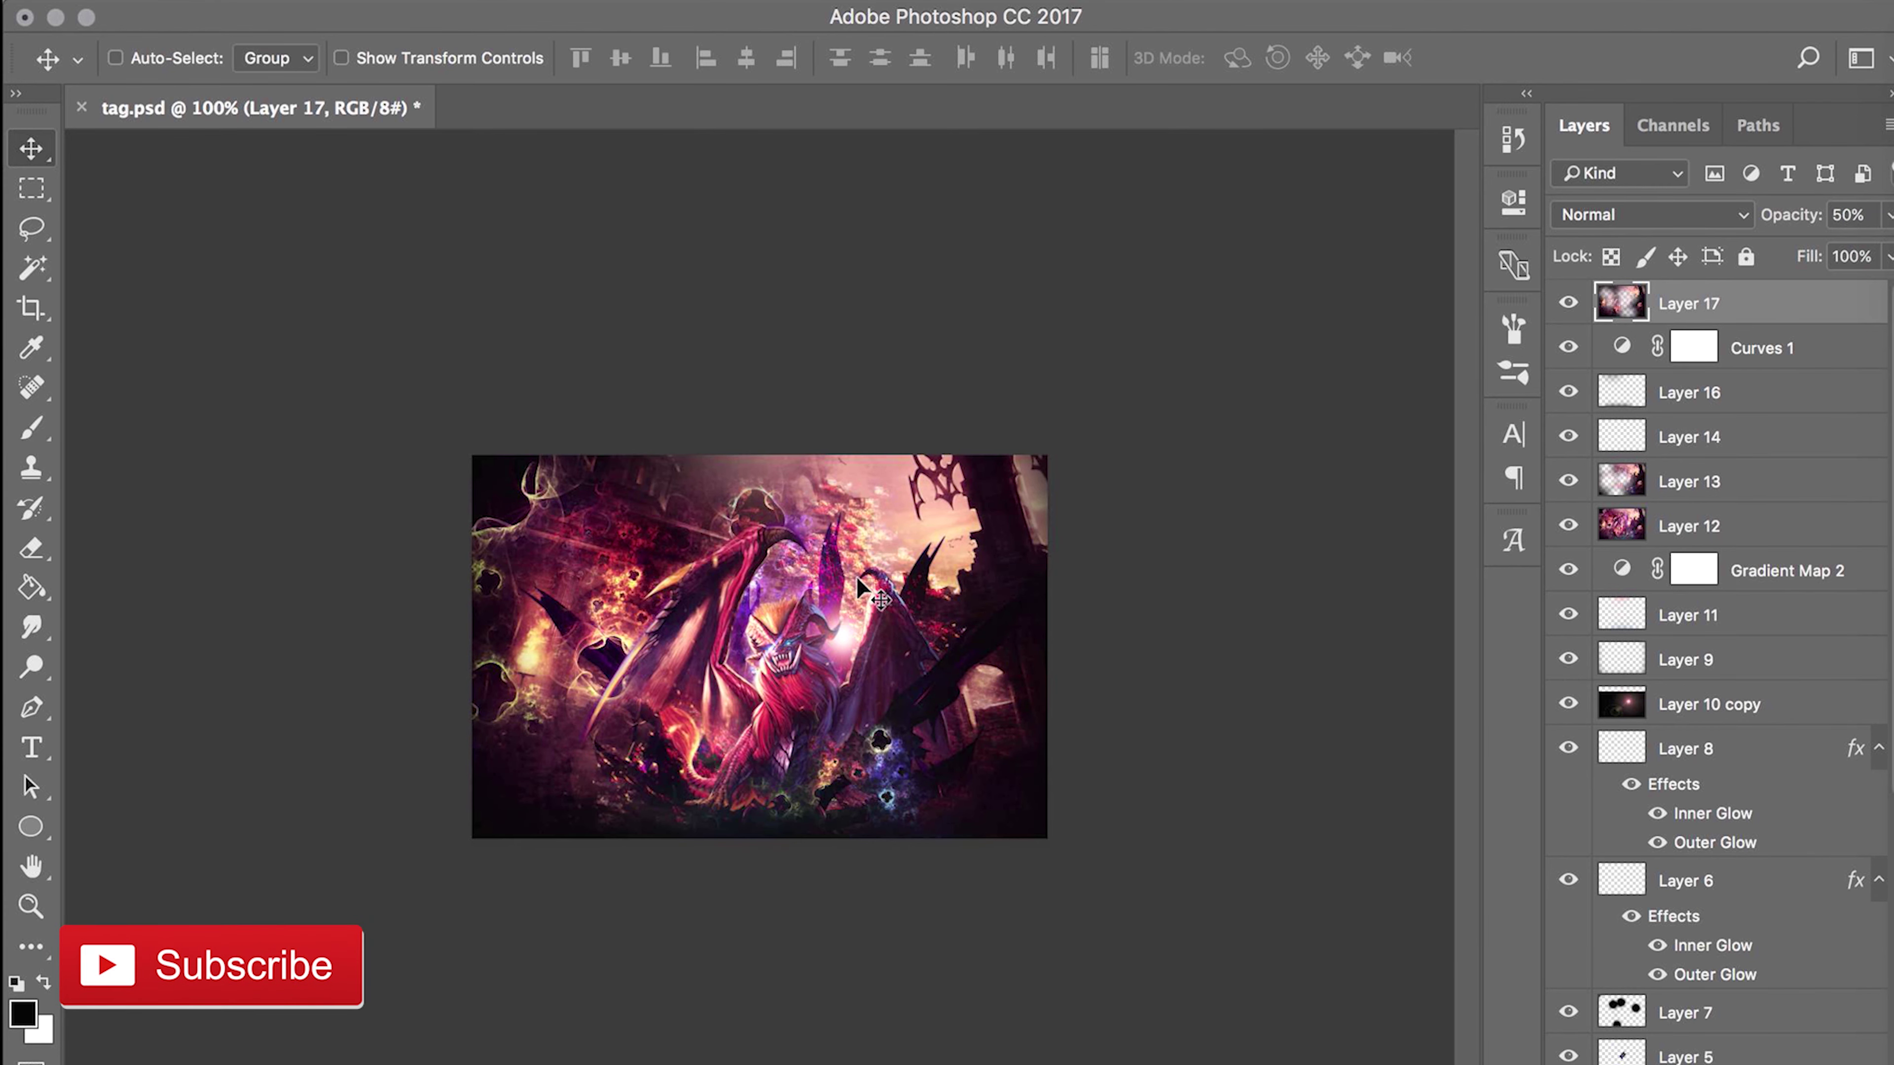
pyautogui.hotkey('ctrl', 'alt', 'shift', 's')
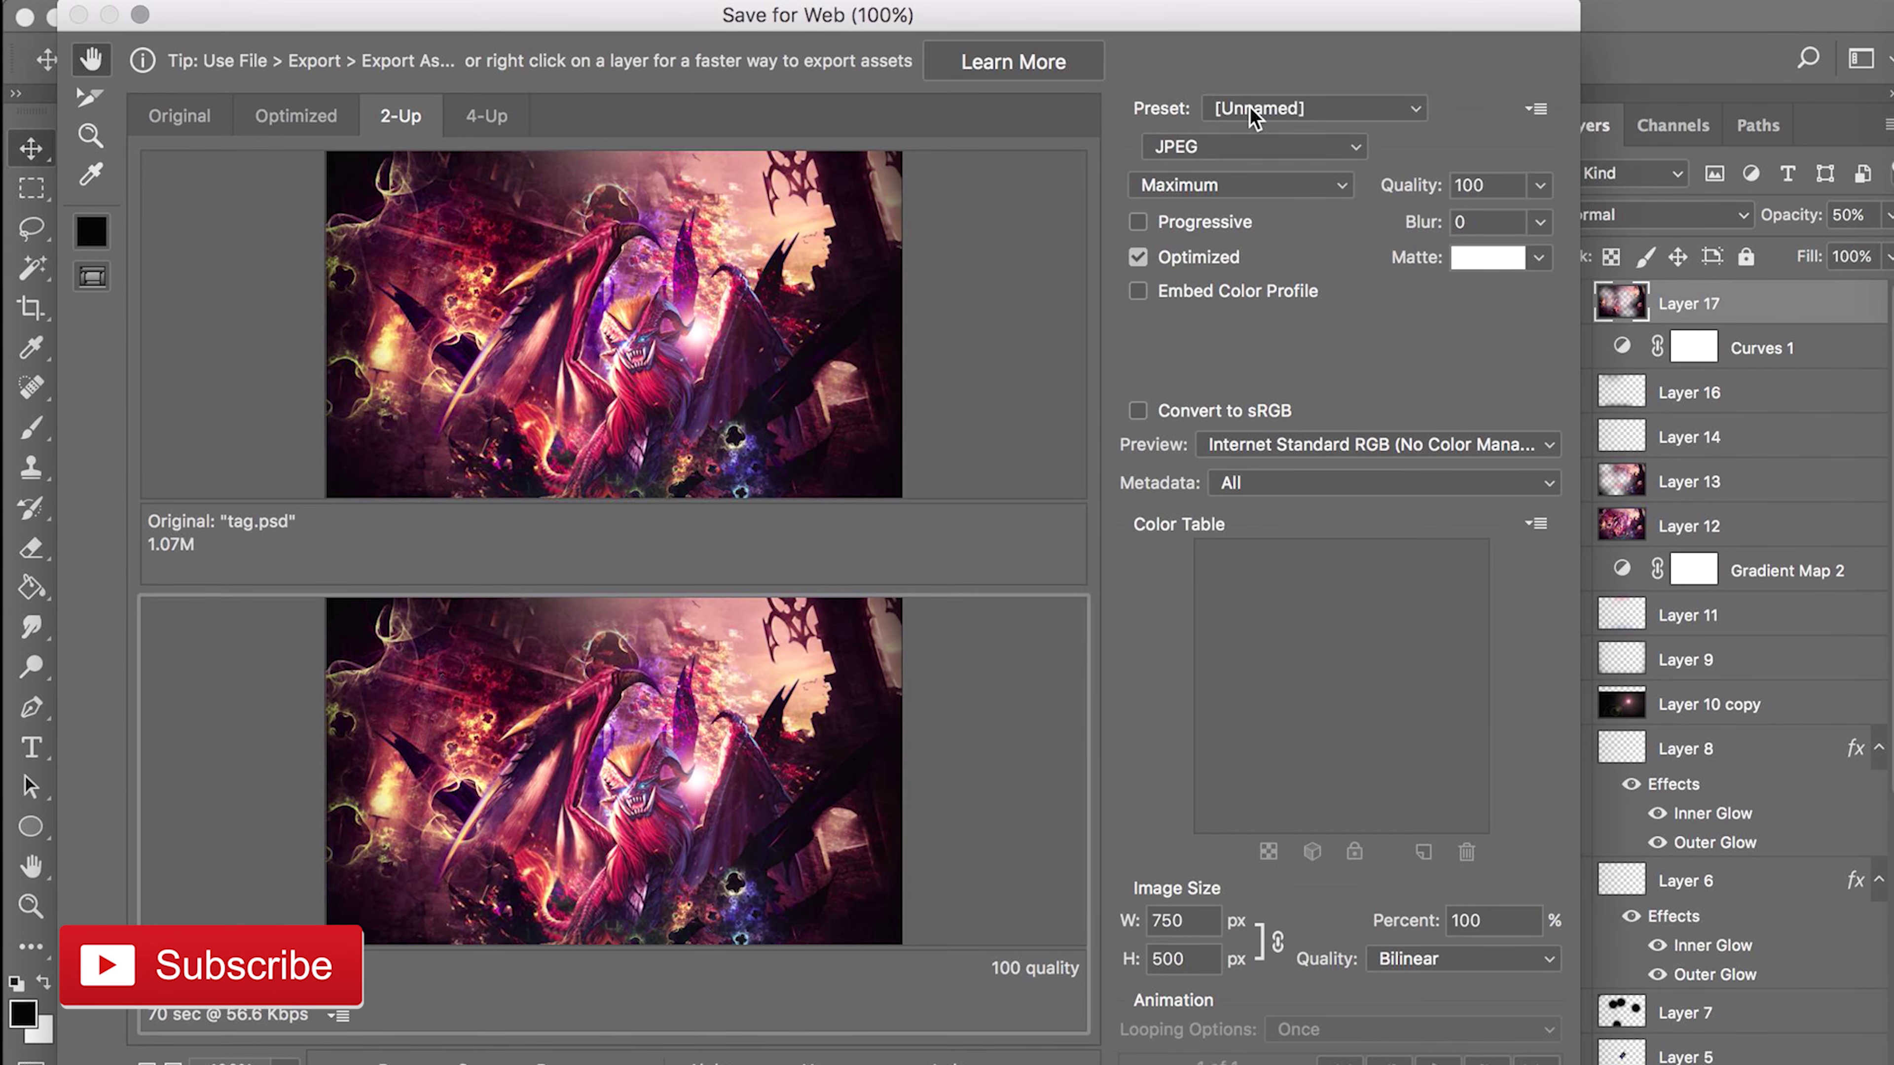
# - Export the artwork as a PNG-24 from Save for Web to the Desktop as tag(finished).png
pyautogui.click(1252, 113)
pyautogui.click(1163, 13)
pyautogui.click(182, 124)
pyautogui.click(320, 123)
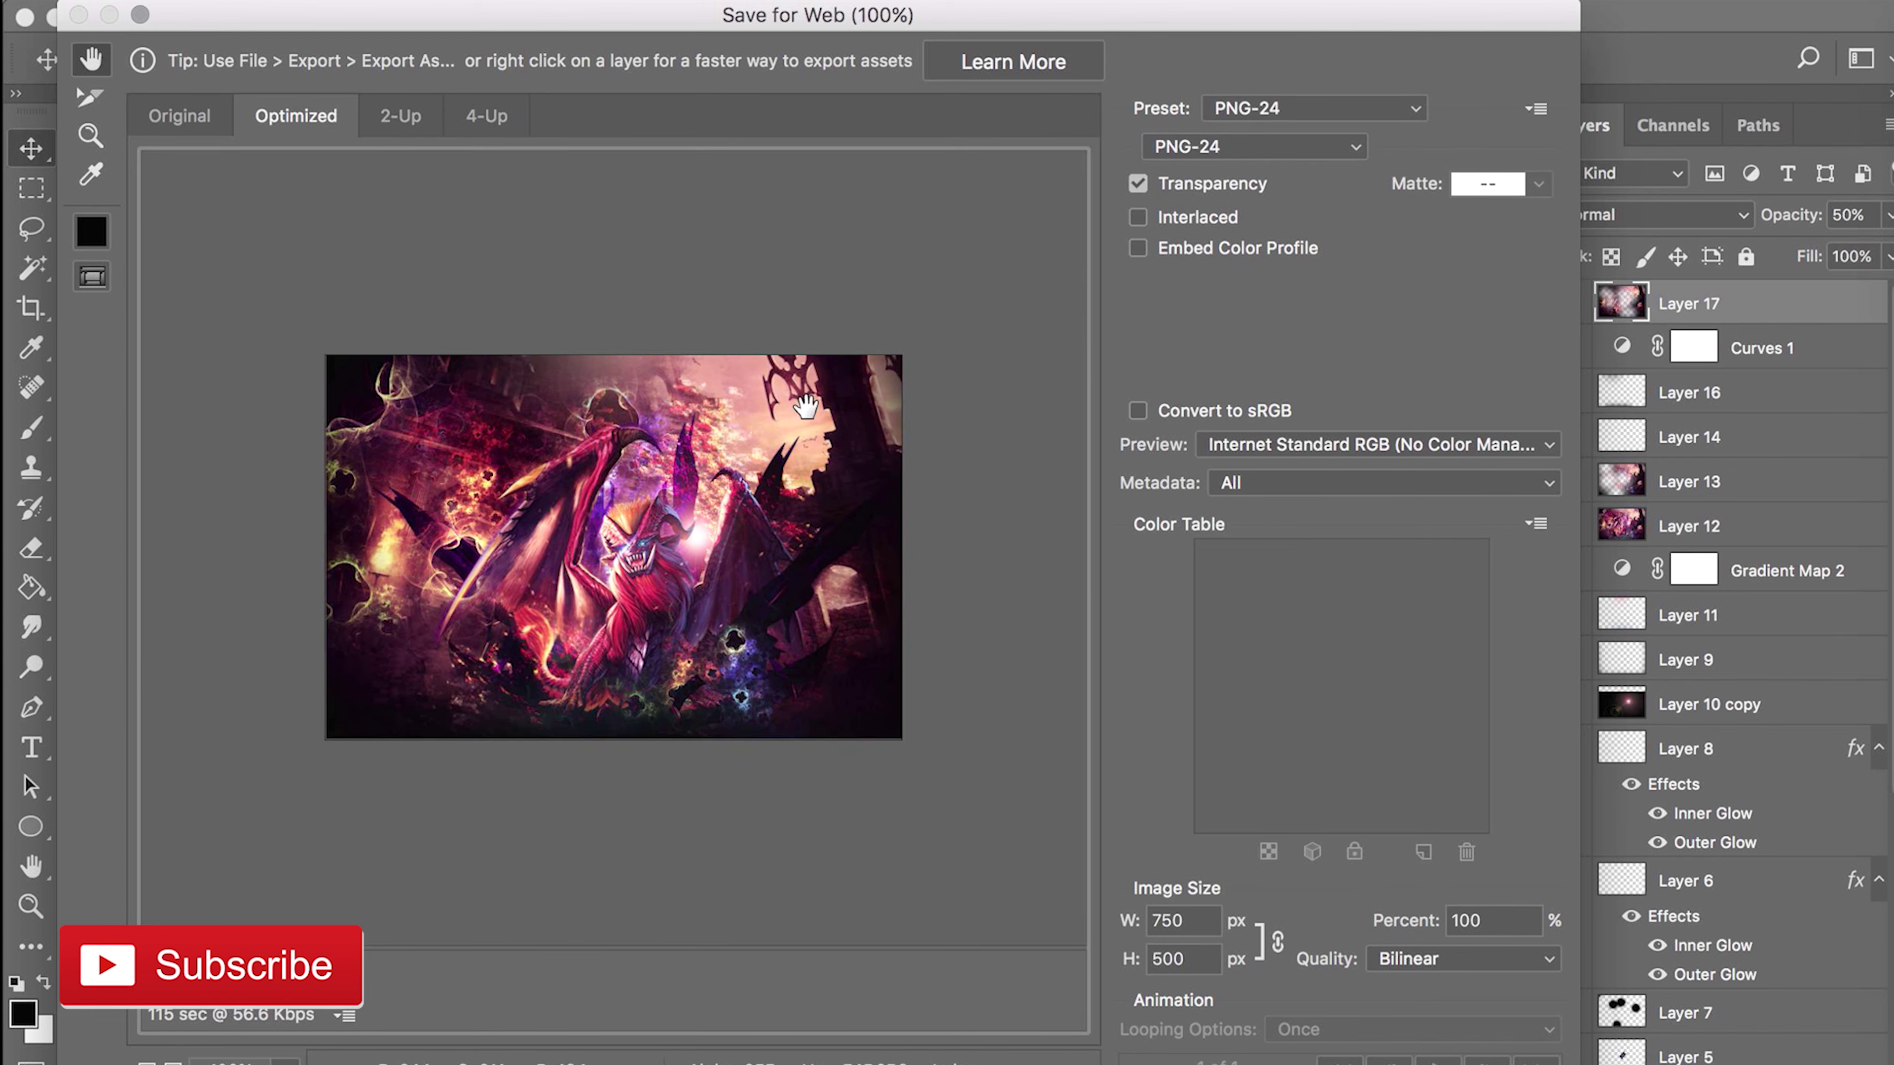
pyautogui.hotkey('ctrl', '+')
pyautogui.hotkey('ctrl', '-')
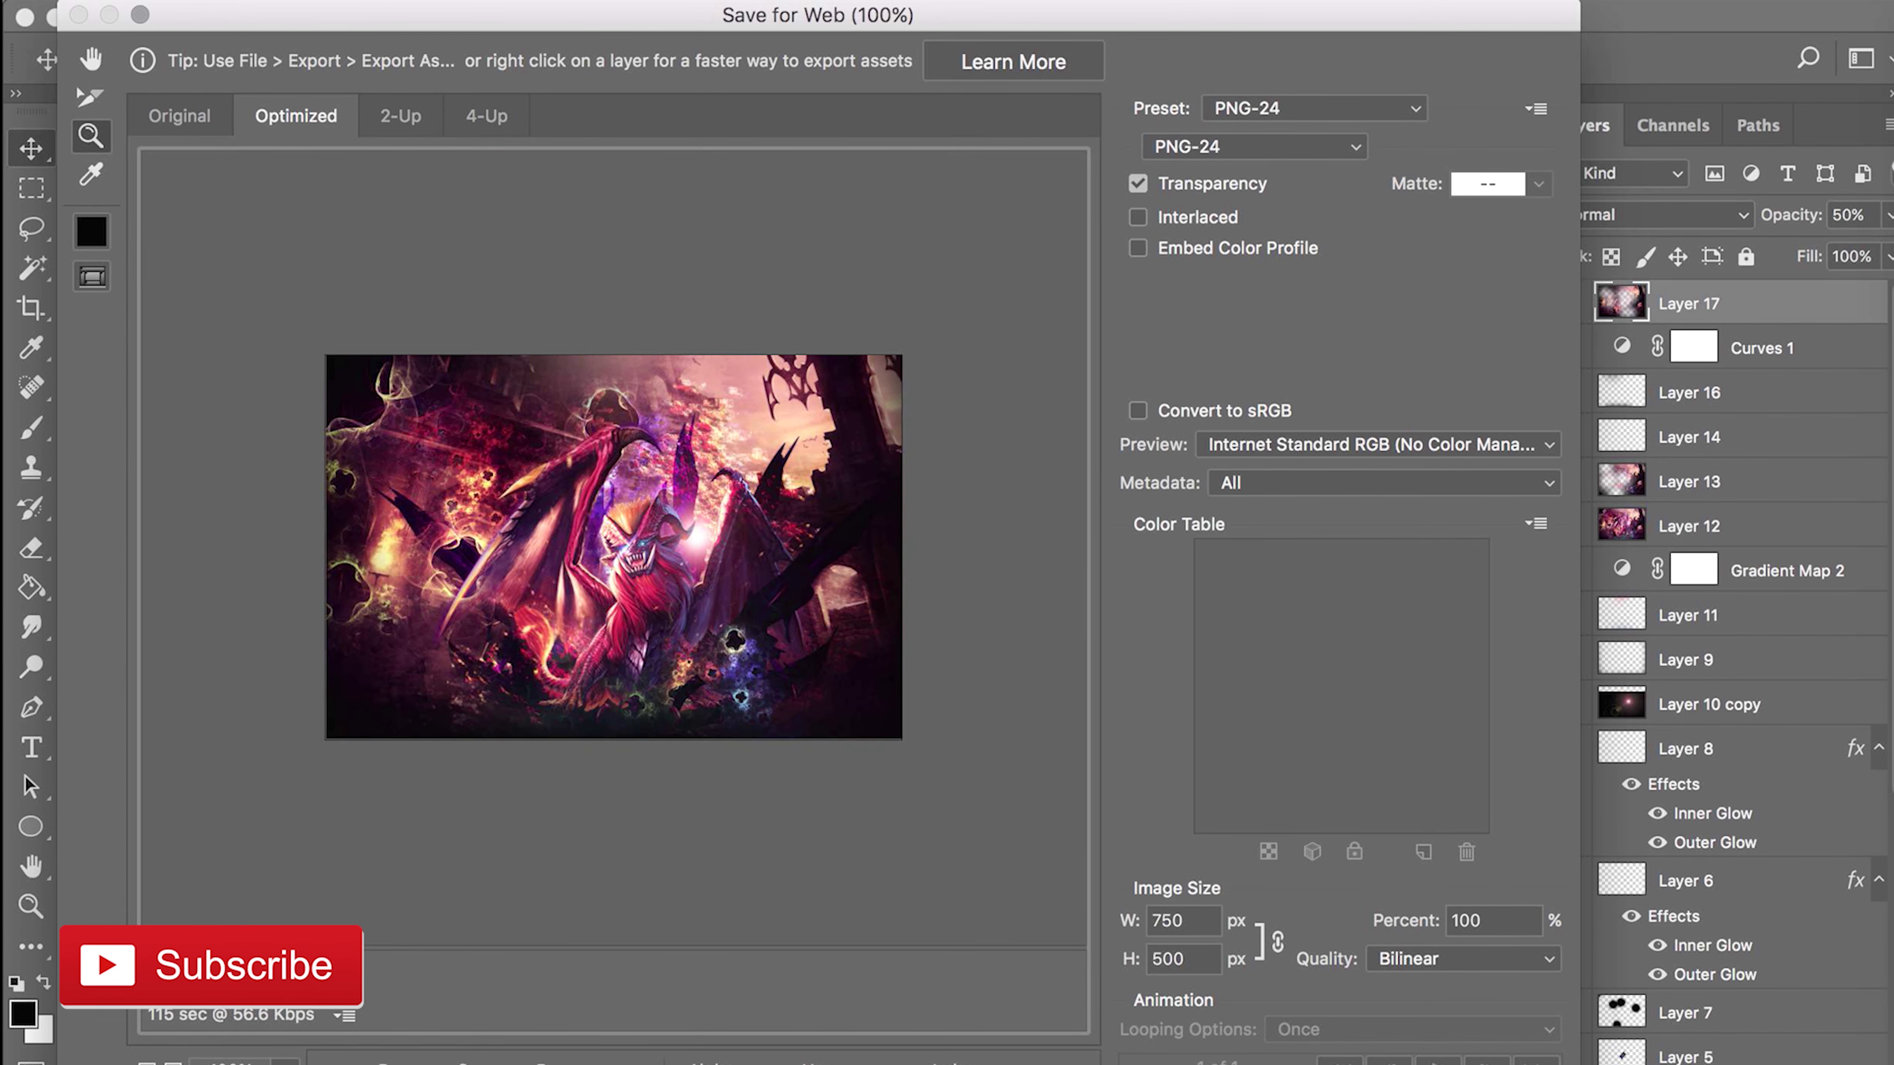
pyautogui.press('Return')
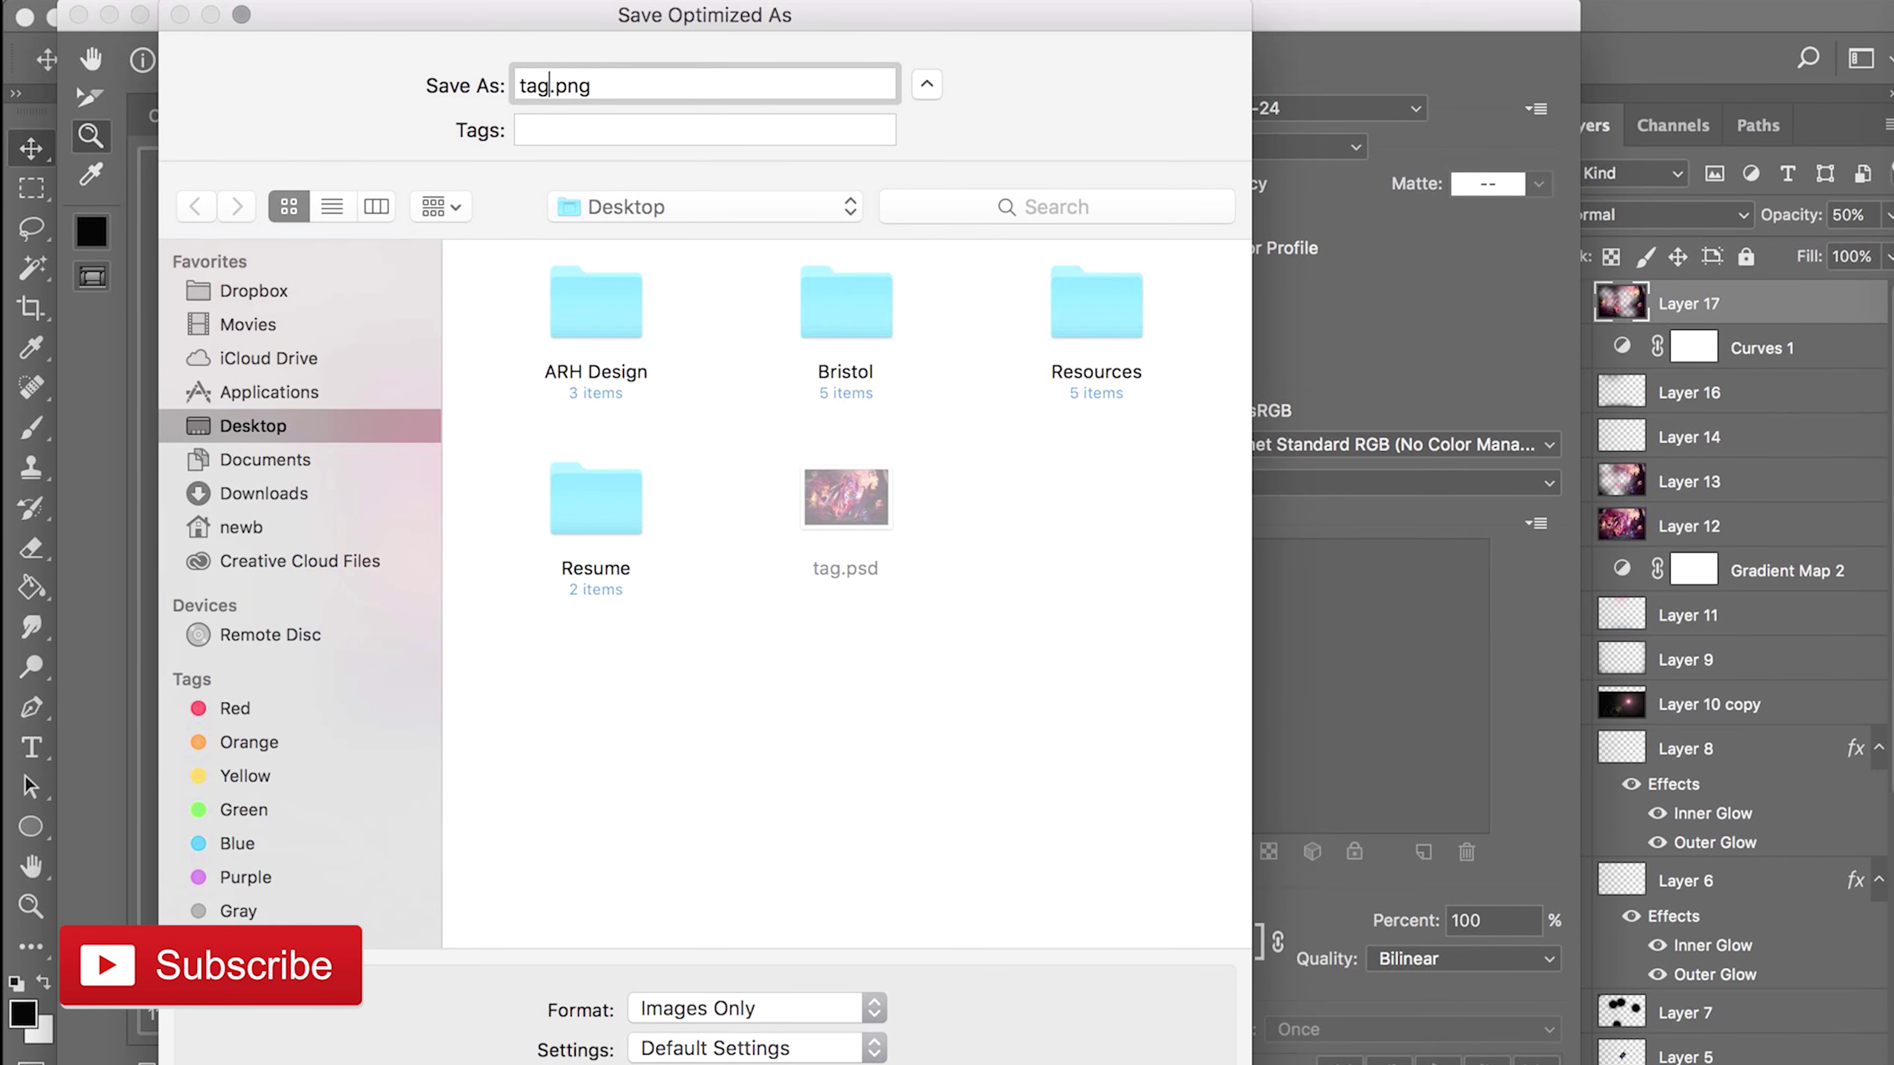
pyautogui.press('Return')
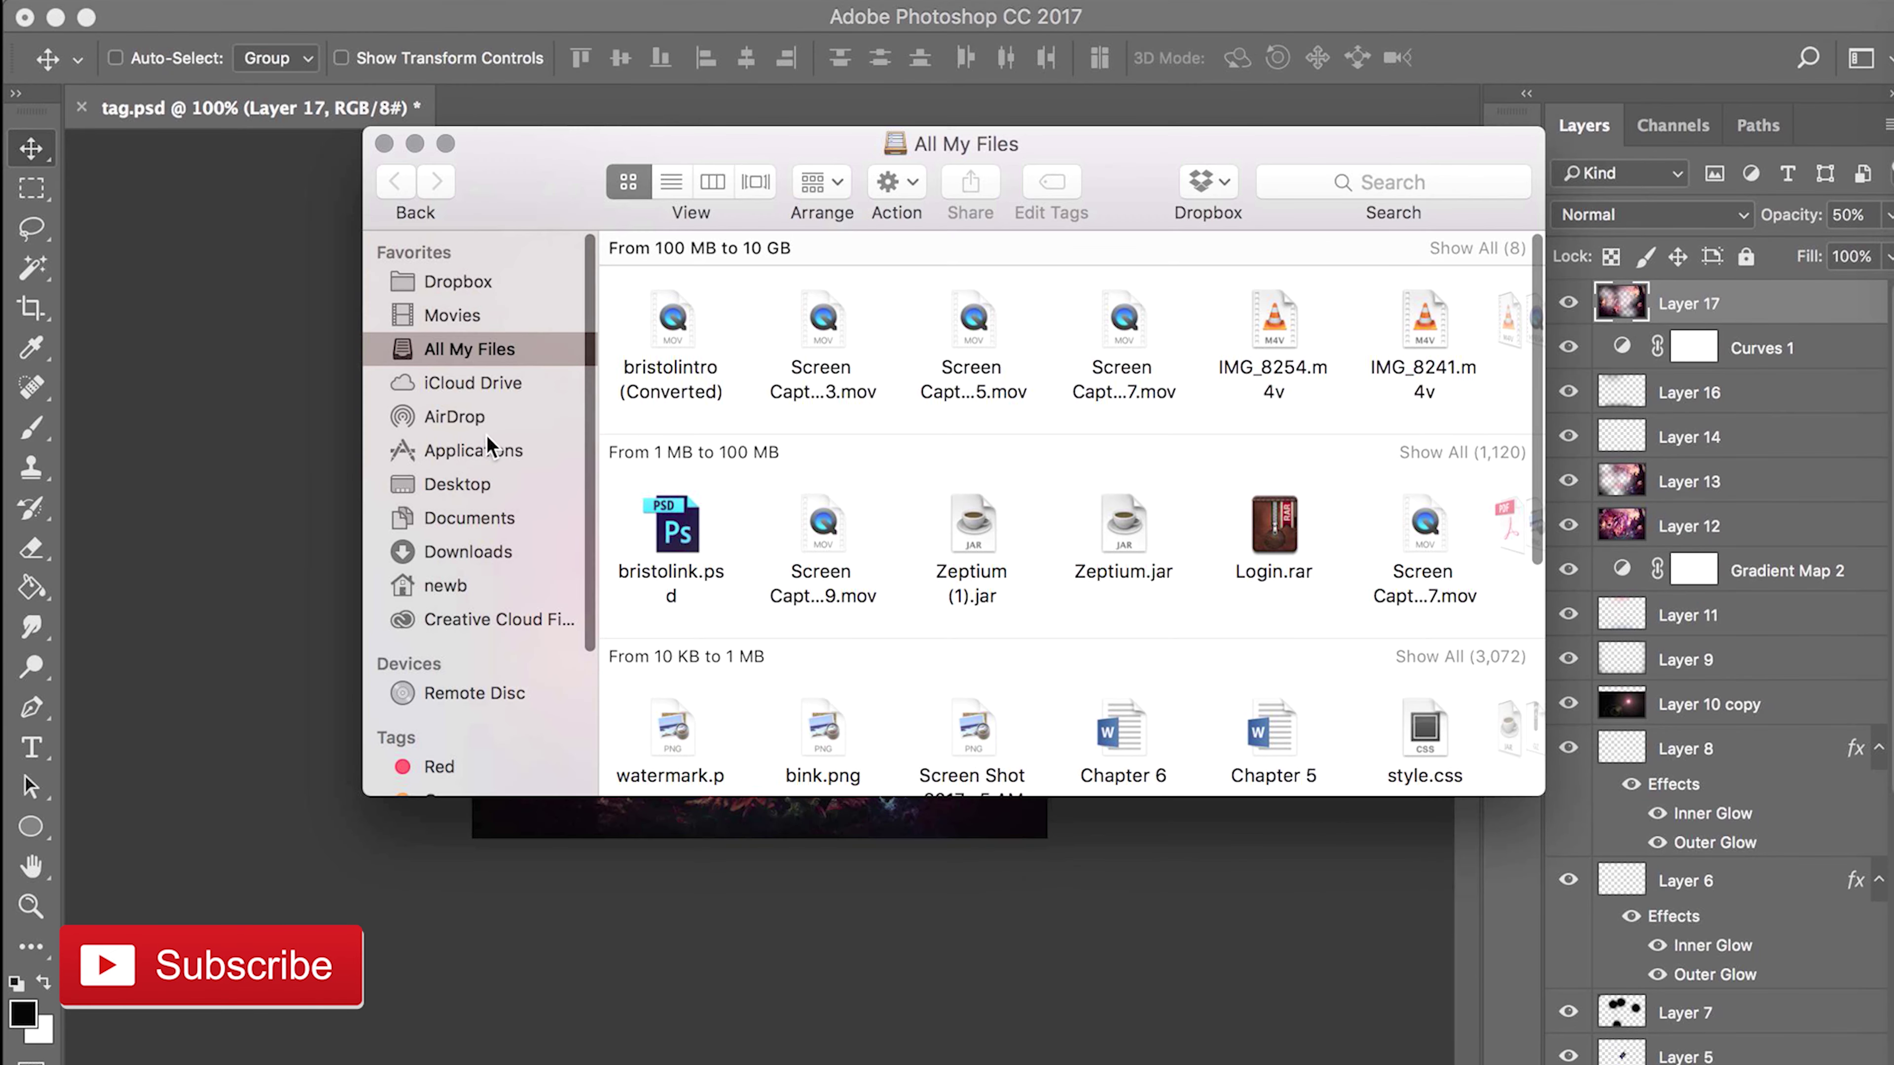
pyautogui.click(457, 483)
# - Show the Desktop in Finder and Quick Look tag(finished).png, a 647 KB PNG beside tag.psd
pyautogui.click(716, 468)
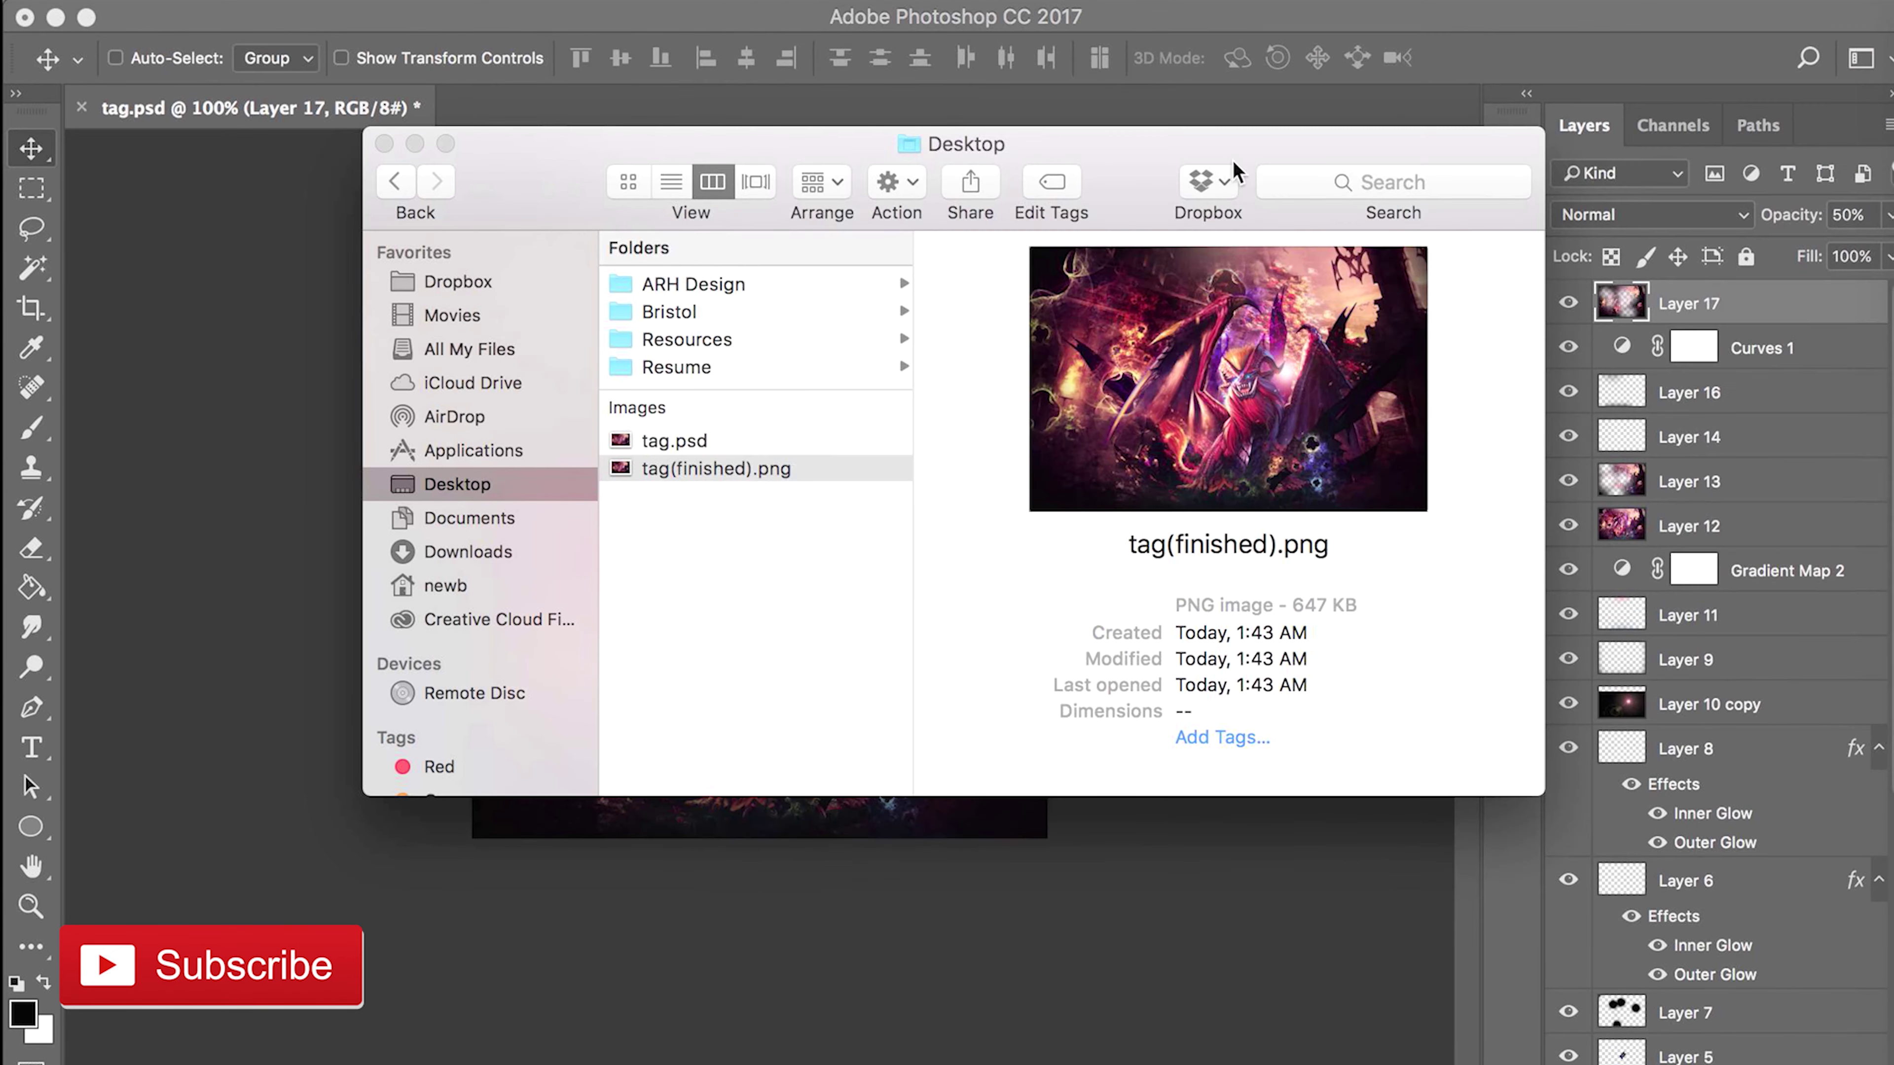
pyautogui.click(1193, 373)
pyautogui.press('space')
pyautogui.press('space')
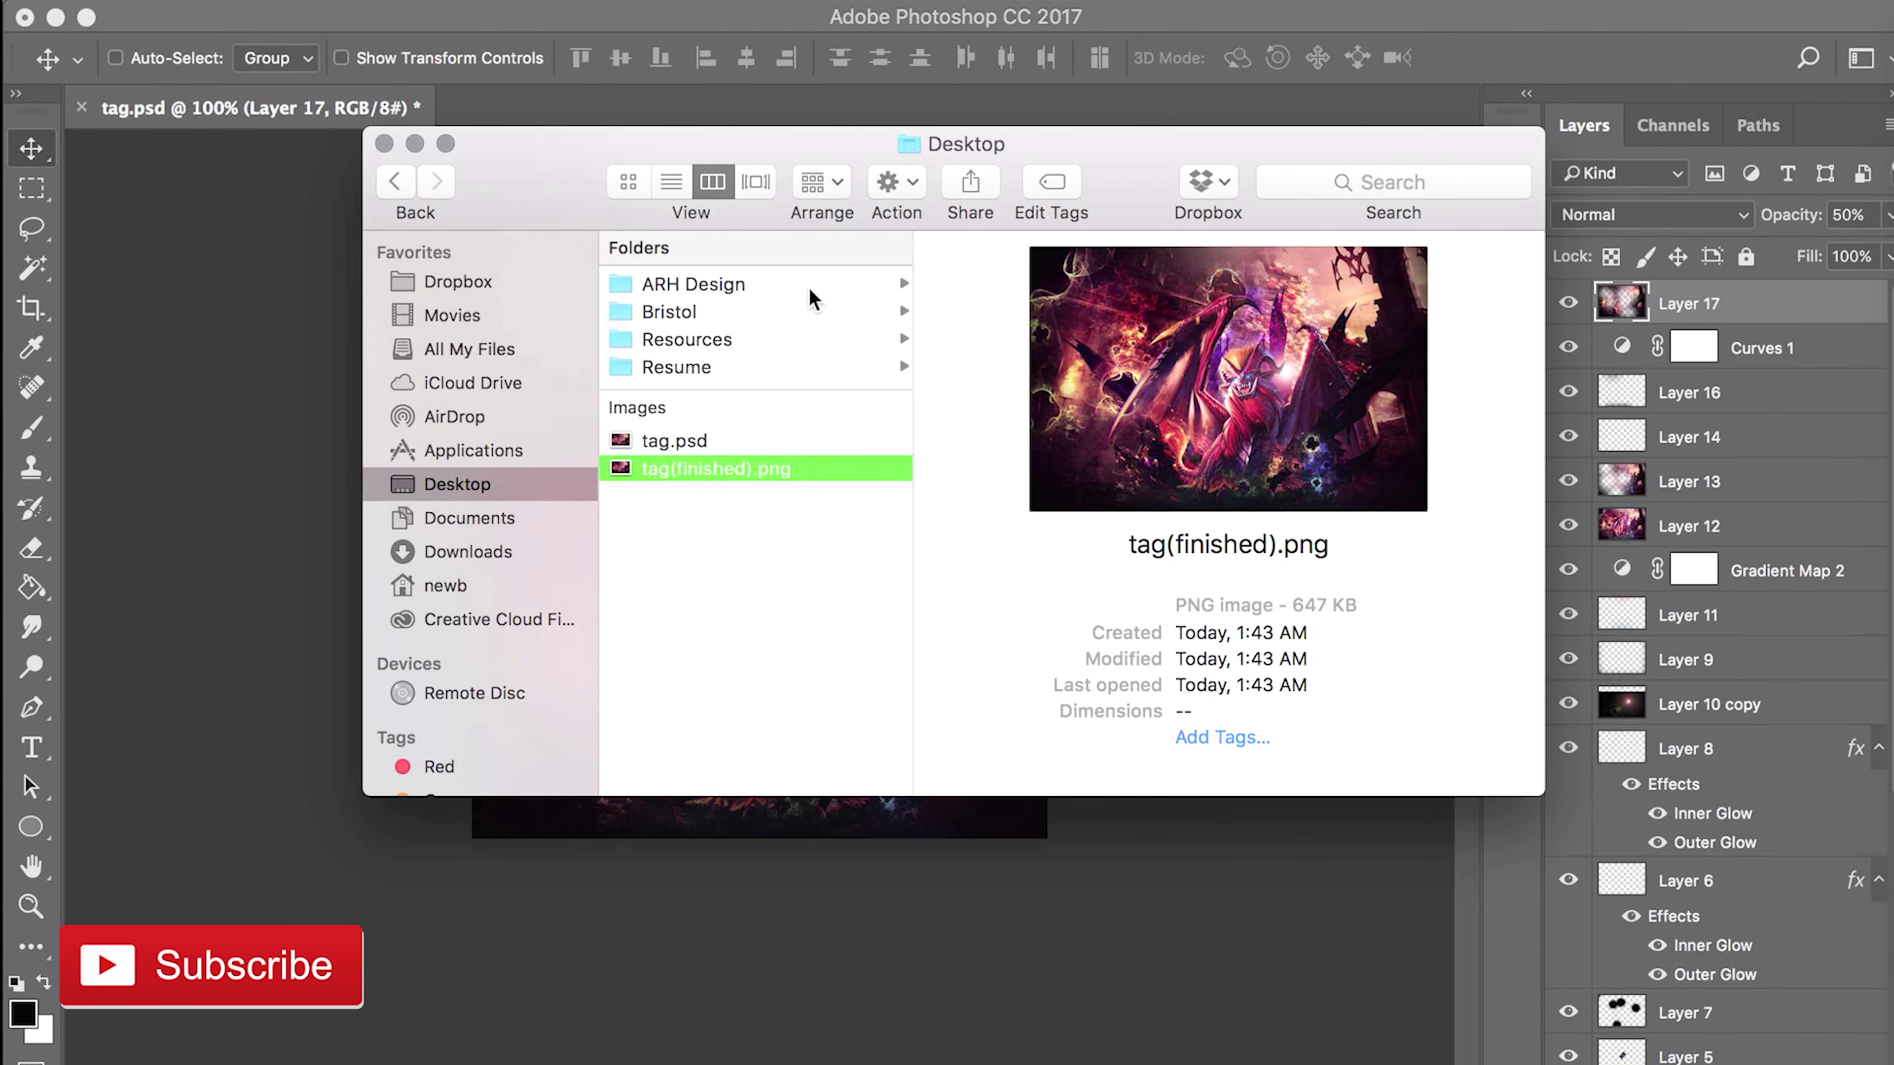